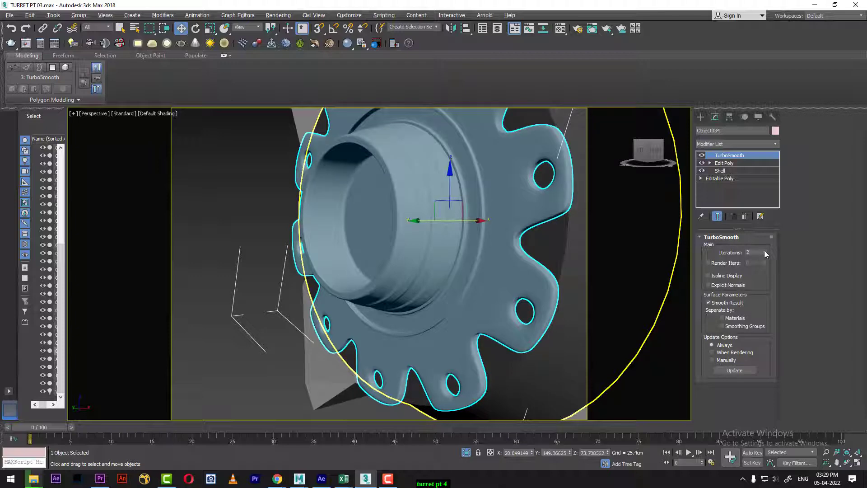
- Set the TurboSmooth iterations of the selected flanged ring to 3 and inspect the smoothed part from its other side
{"action": "left_click", "coordinate": [765, 250]}
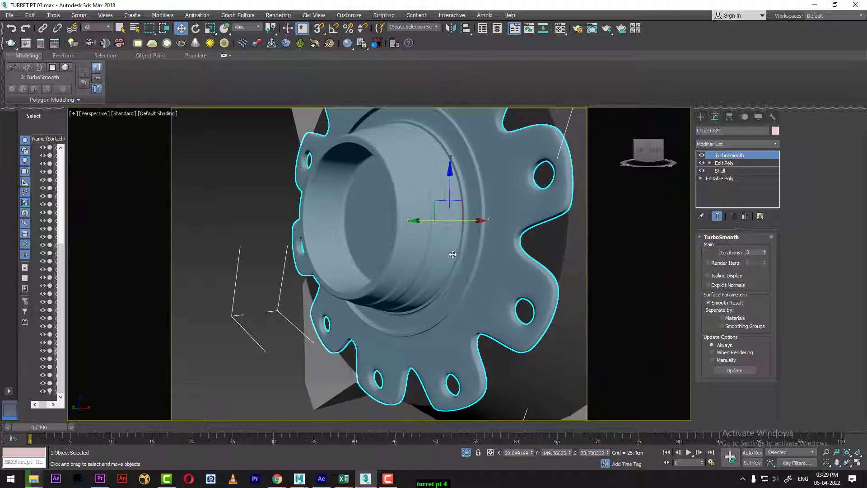
{"action": "middle_click_drag", "start_coordinate": [453, 254], "coordinate": [402, 289], "text": "alt"}
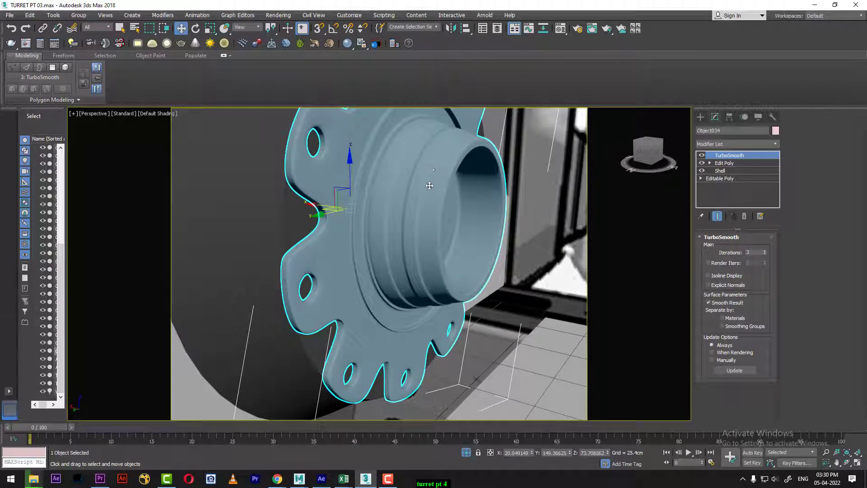
- Switch to Chrome, open the bookmarked architectural showreel video on YouTube and pause it
{"action": "key", "text": "super"}
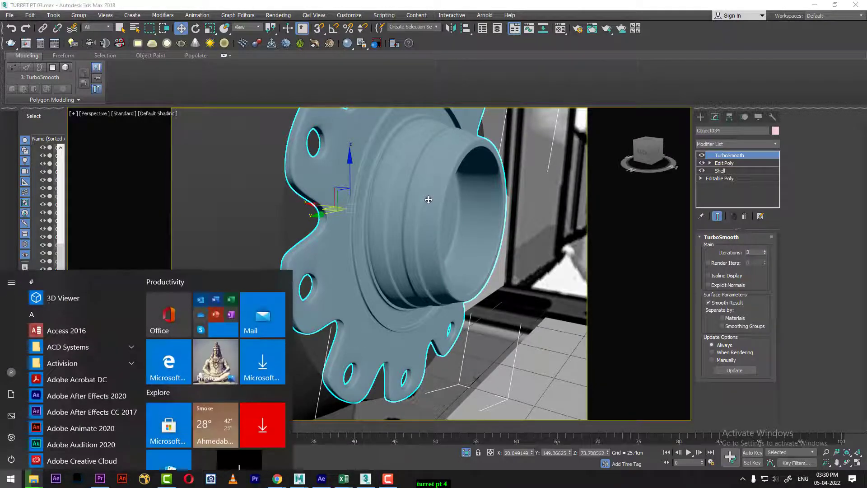
{"action": "type", "text": "ch"}
{"action": "left_click", "coordinate": [112, 322]}
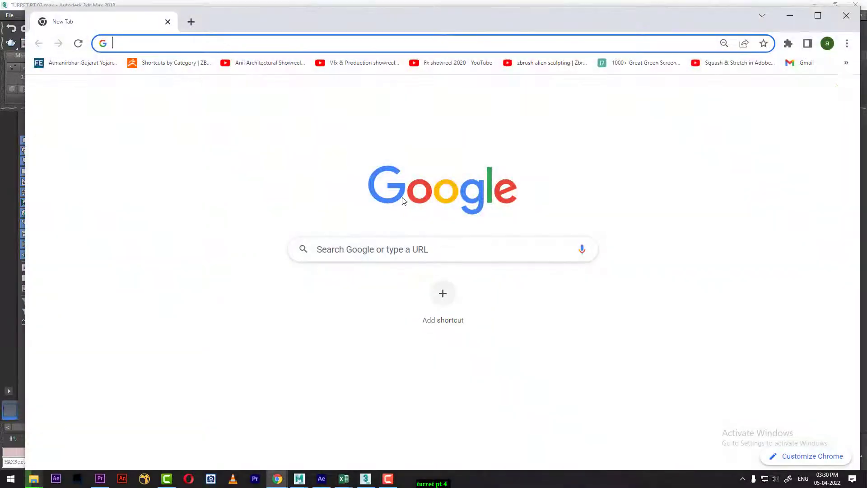
{"action": "left_click", "coordinate": [238, 63]}
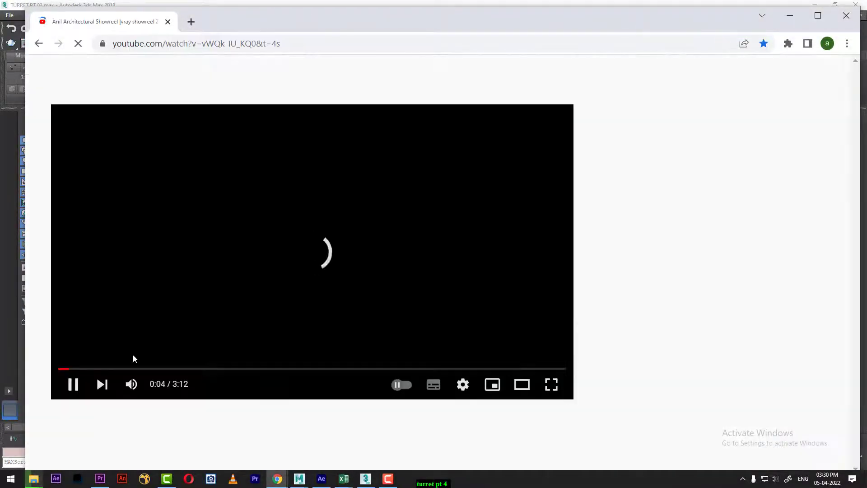
{"action": "left_click", "coordinate": [73, 386]}
{"action": "scroll", "coordinate": [190, 363], "scroll_direction": "down", "scroll_amount": 2}
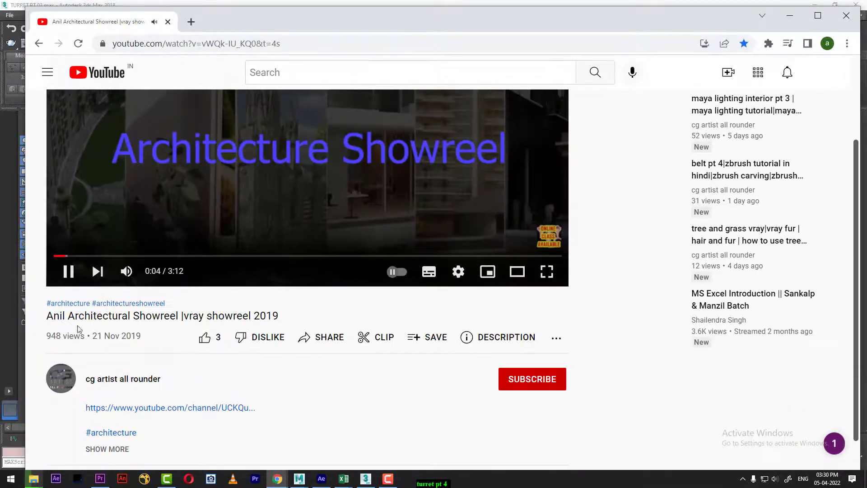
{"action": "left_click", "coordinate": [68, 272]}
- Go from the showreel to the cg artist all rounder channel's videos and search the channel for "baking"
{"action": "scroll", "coordinate": [131, 404], "scroll_direction": "down", "scroll_amount": 4}
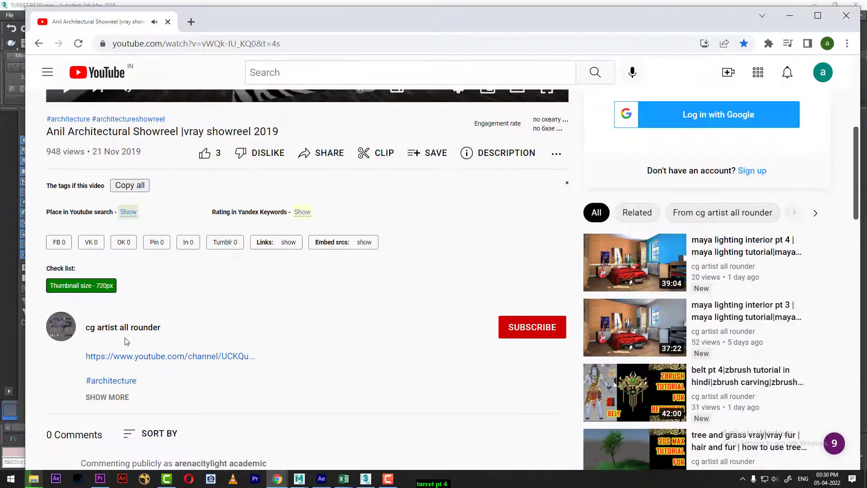
{"action": "left_click", "coordinate": [122, 329]}
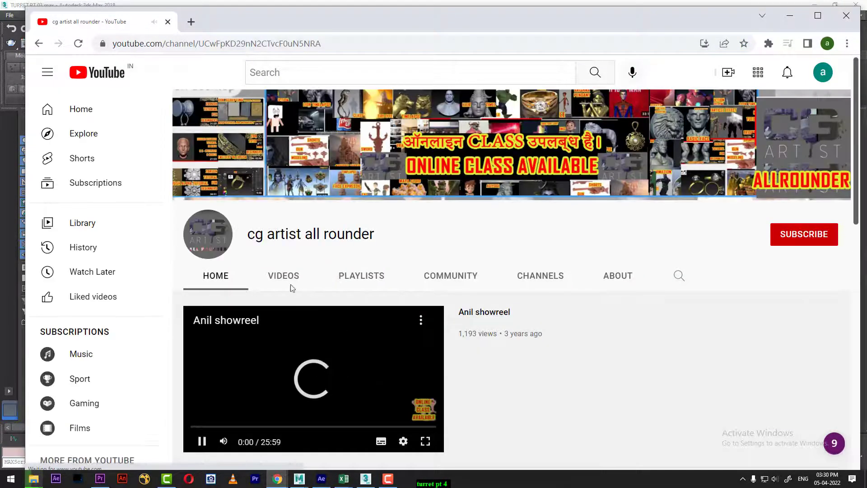
{"action": "left_click", "coordinate": [278, 275]}
{"action": "left_click", "coordinate": [680, 275]}
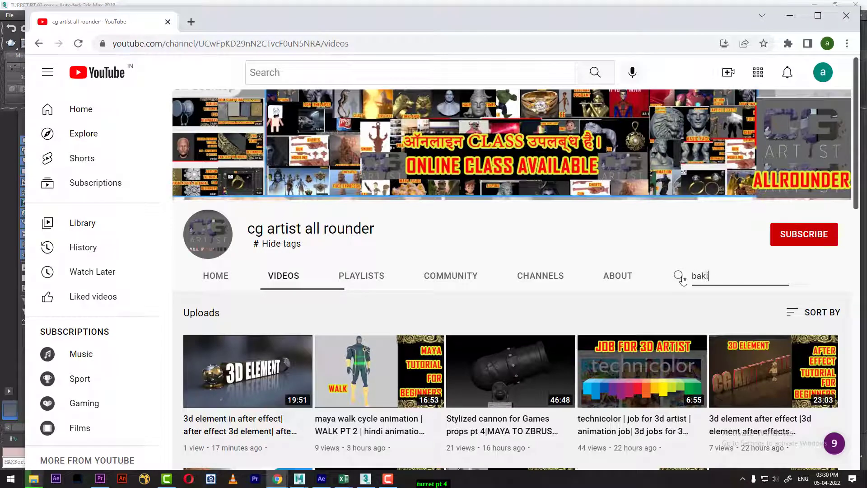
{"action": "key", "text": "Return"}
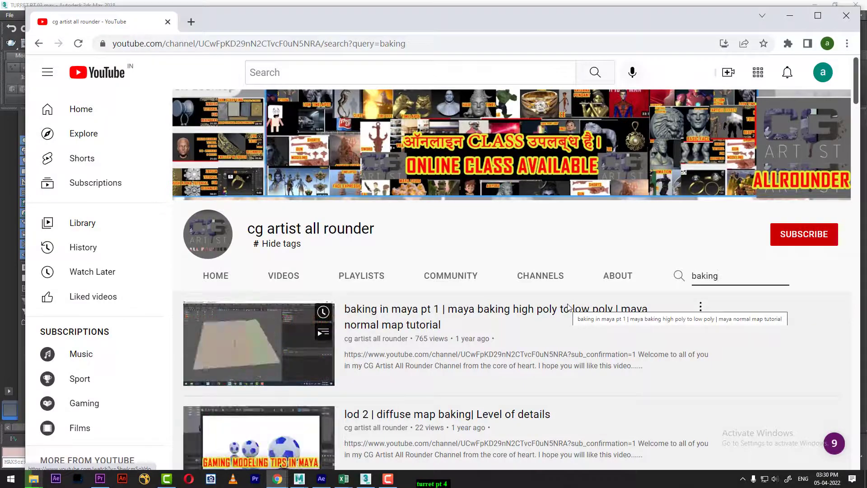
- Look through the channel's baking search results for suitable map baking tutorials
{"action": "scroll", "coordinate": [568, 308], "scroll_direction": "down", "scroll_amount": 2}
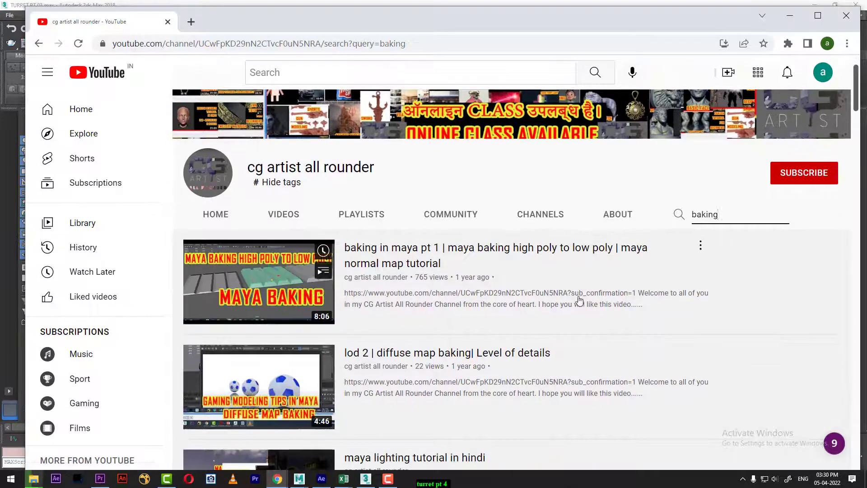
{"action": "scroll", "coordinate": [577, 299], "scroll_direction": "down", "scroll_amount": 4}
{"action": "scroll", "coordinate": [579, 300], "scroll_direction": "down", "scroll_amount": 2}
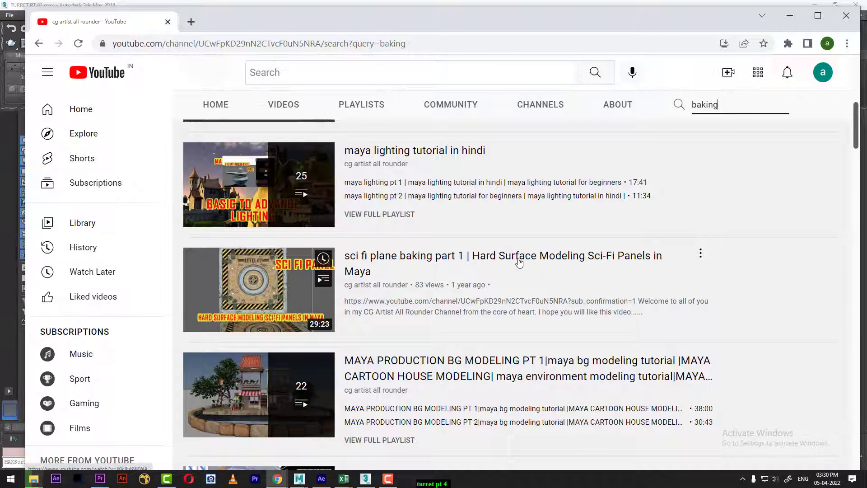
{"action": "scroll", "coordinate": [241, 294], "scroll_direction": "down", "scroll_amount": 3}
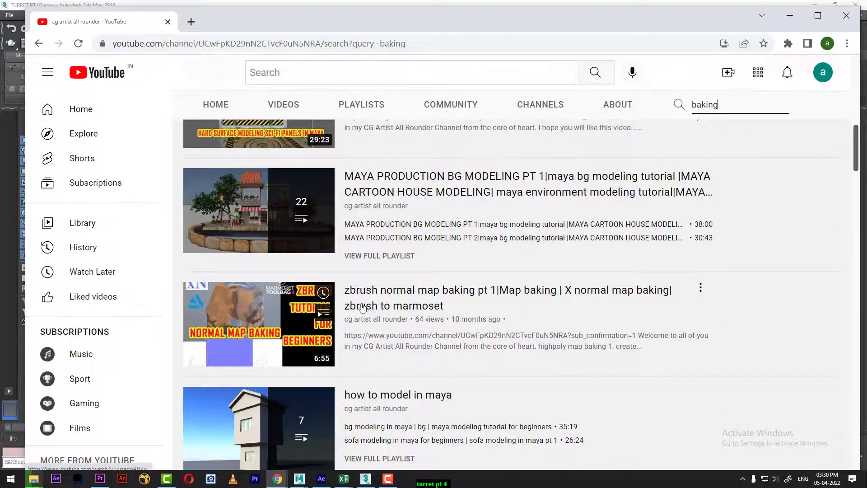
{"action": "scroll", "coordinate": [406, 316], "scroll_direction": "down", "scroll_amount": 5}
{"action": "scroll", "coordinate": [411, 321], "scroll_direction": "down", "scroll_amount": 5}
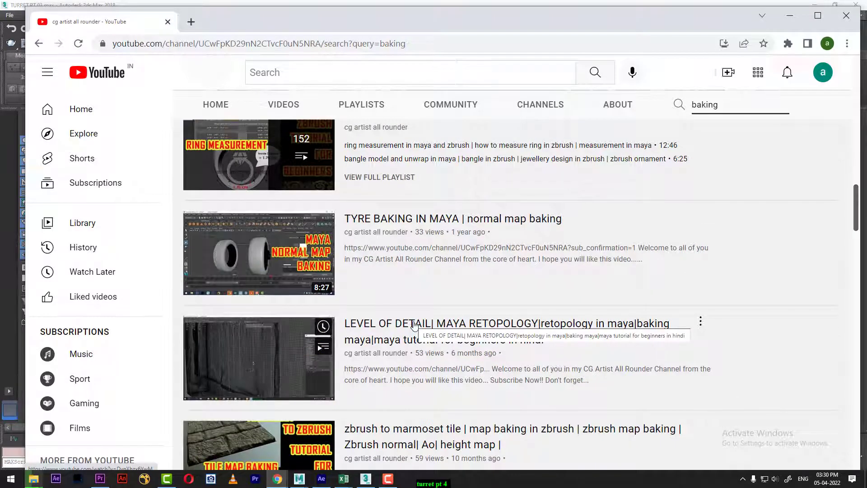
{"action": "scroll", "coordinate": [425, 321], "scroll_direction": "down", "scroll_amount": 5}
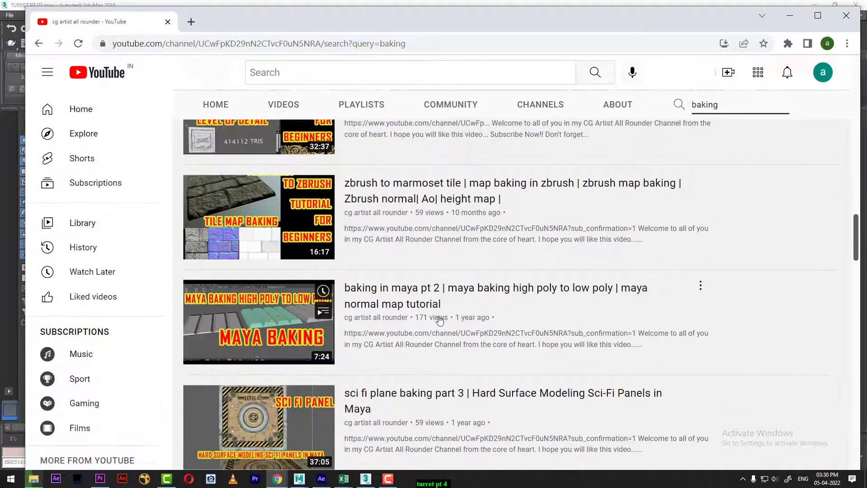
{"action": "scroll", "coordinate": [422, 318], "scroll_direction": "down", "scroll_amount": 1}
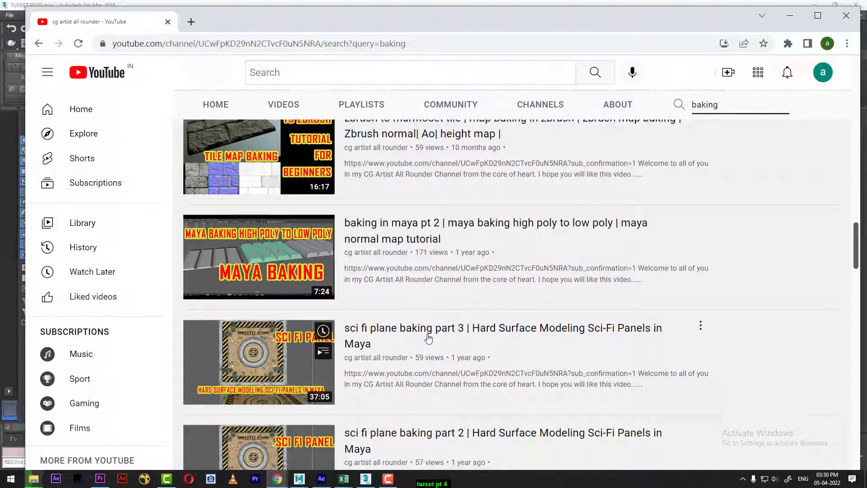
{"action": "scroll", "coordinate": [425, 321], "scroll_direction": "down", "scroll_amount": 4}
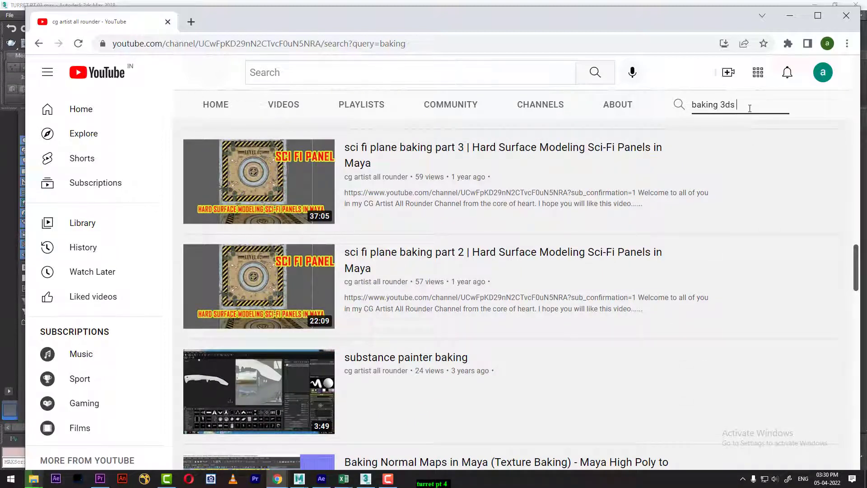
- Search the channel for "baking 3ds max" and open "sci fi plane baking part 1" in a new tab
{"action": "key", "text": "Return"}
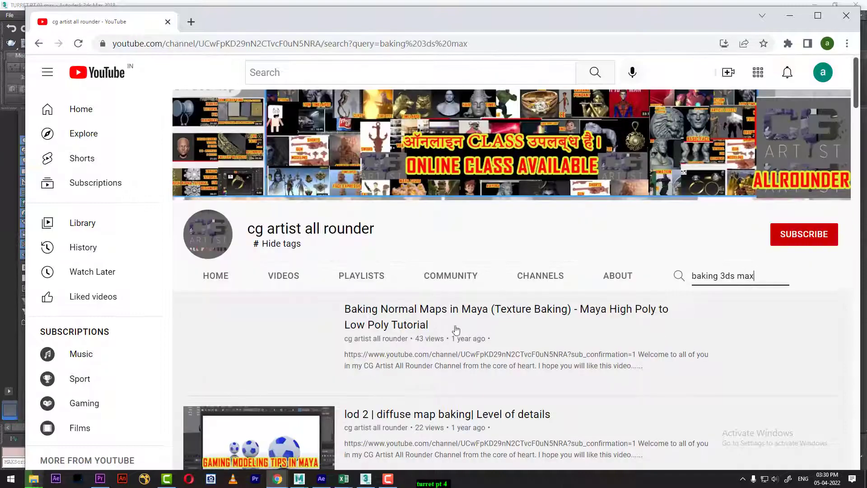
{"action": "scroll", "coordinate": [407, 332], "scroll_direction": "down", "scroll_amount": 4}
{"action": "scroll", "coordinate": [420, 320], "scroll_direction": "down", "scroll_amount": 5}
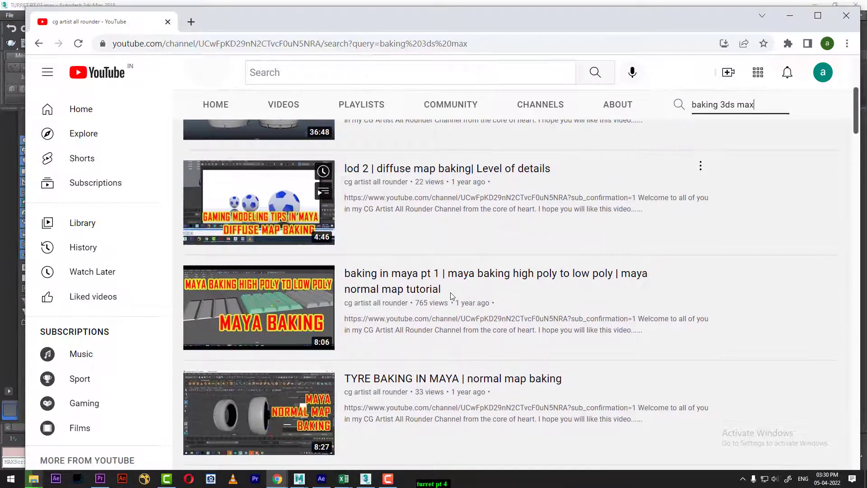
{"action": "scroll", "coordinate": [453, 294], "scroll_direction": "down", "scroll_amount": 8}
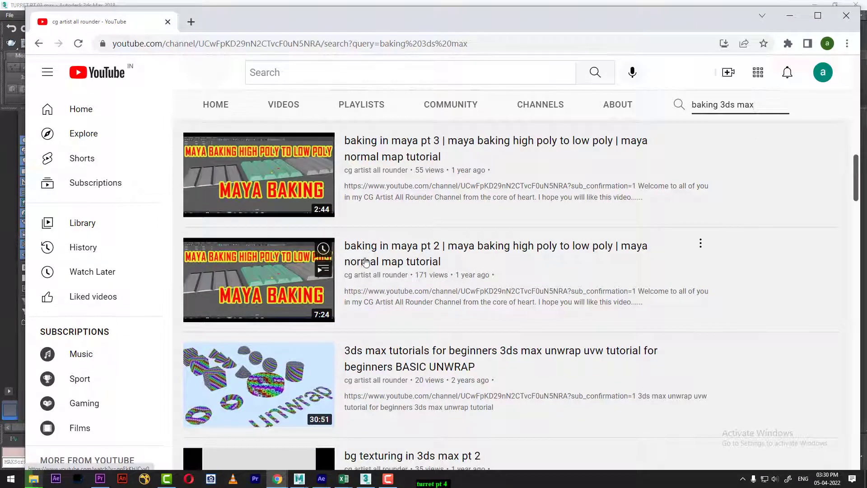
{"action": "scroll", "coordinate": [381, 240], "scroll_direction": "down", "scroll_amount": 7}
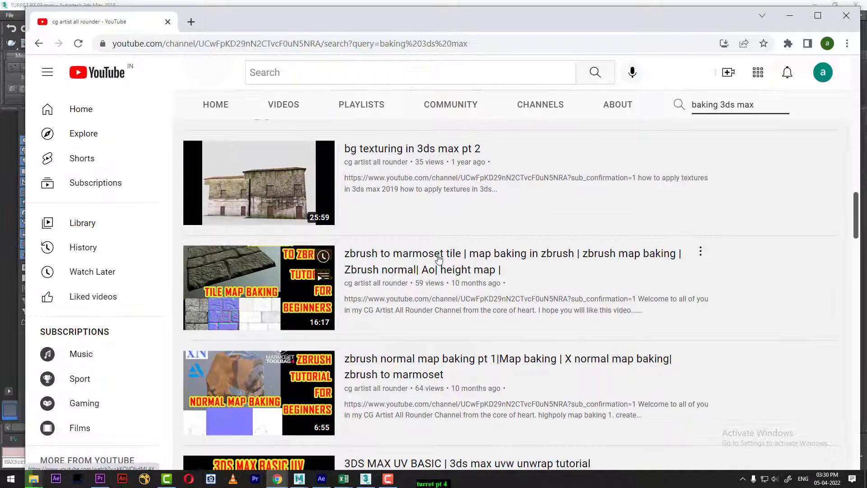
{"action": "scroll", "coordinate": [438, 258], "scroll_direction": "down", "scroll_amount": 4}
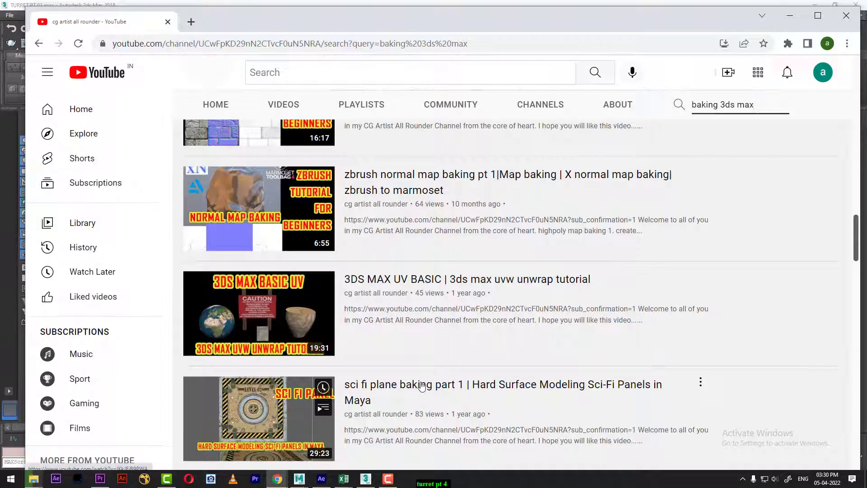
{"action": "middle_click", "coordinate": [421, 383]}
- Examine the remaining "baking 3ds max" search results for further baking tutorials
{"action": "scroll", "coordinate": [436, 328], "scroll_direction": "down", "scroll_amount": 4}
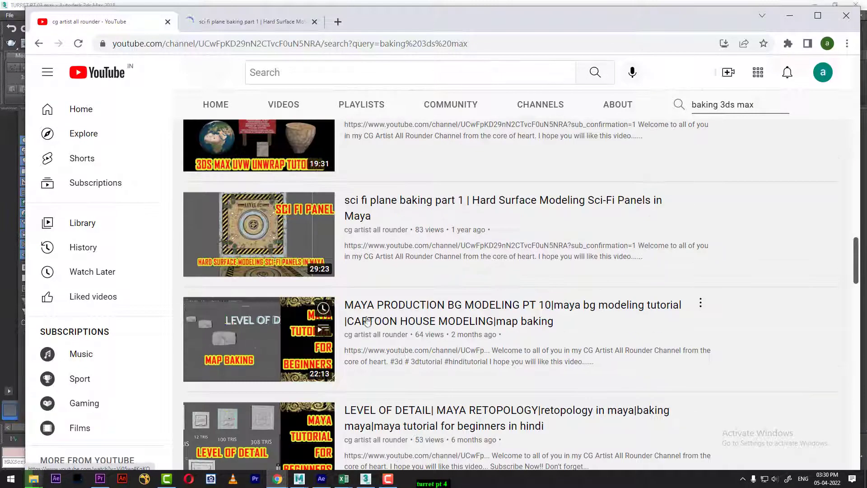
{"action": "scroll", "coordinate": [367, 322], "scroll_direction": "down", "scroll_amount": 10}
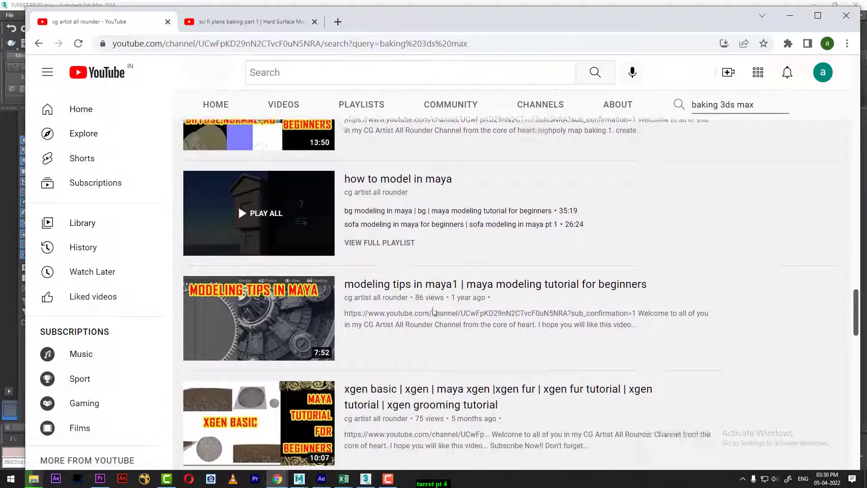
{"action": "scroll", "coordinate": [432, 312], "scroll_direction": "down", "scroll_amount": 5}
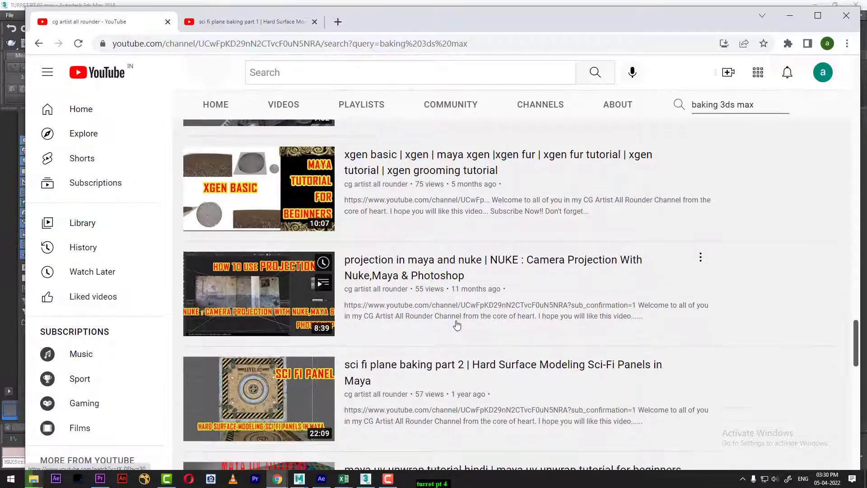
{"action": "scroll", "coordinate": [454, 318], "scroll_direction": "down", "scroll_amount": 3}
{"action": "scroll", "coordinate": [427, 285], "scroll_direction": "down", "scroll_amount": 3}
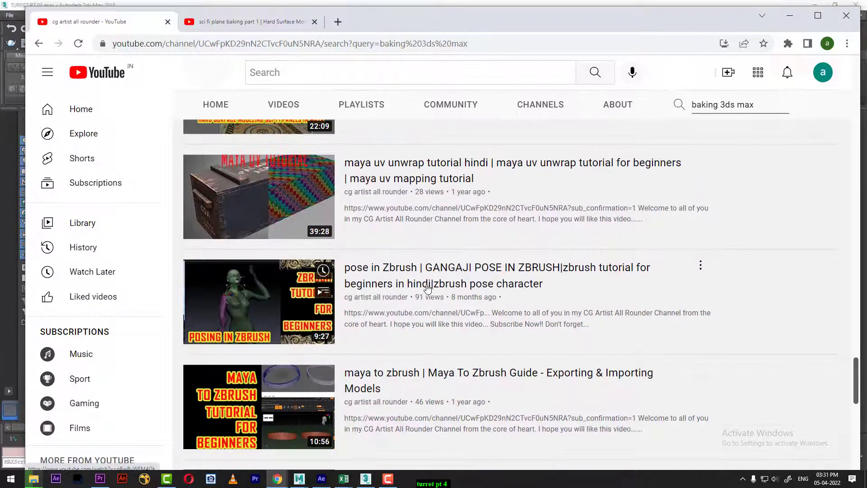
{"action": "scroll", "coordinate": [429, 288], "scroll_direction": "down", "scroll_amount": 9}
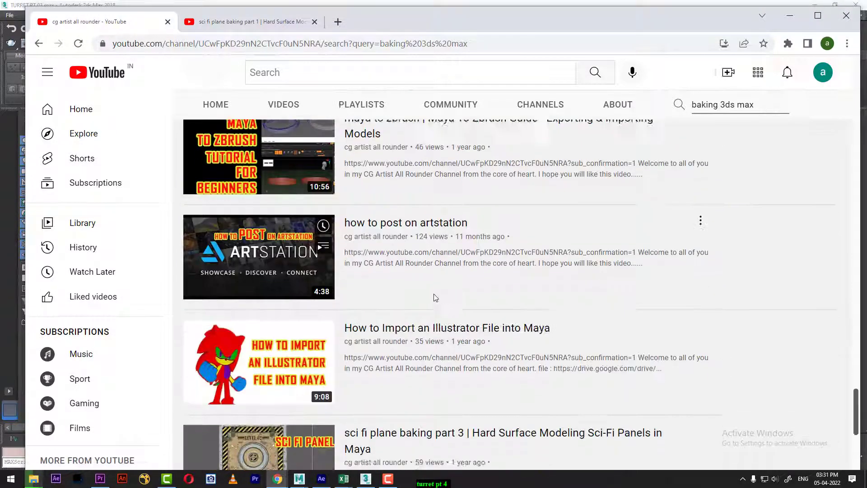
{"action": "scroll", "coordinate": [434, 297], "scroll_direction": "down", "scroll_amount": 3}
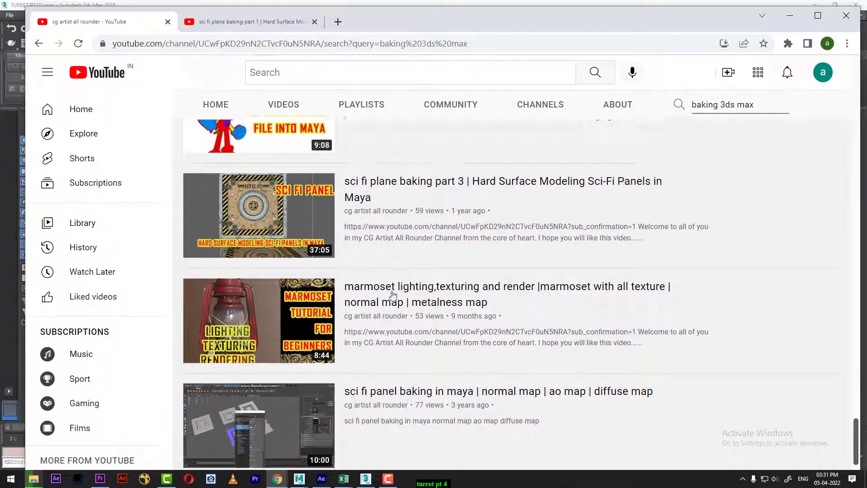
{"action": "scroll", "coordinate": [506, 333], "scroll_direction": "down", "scroll_amount": 5}
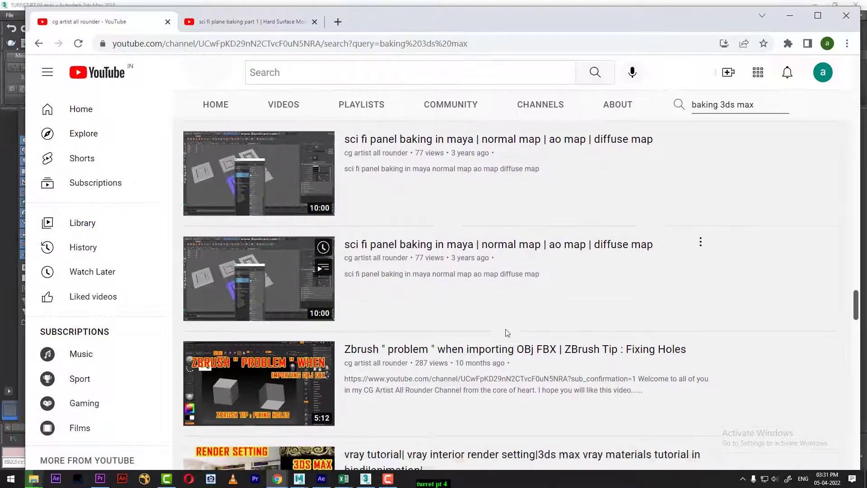
{"action": "scroll", "coordinate": [506, 328], "scroll_direction": "down", "scroll_amount": 4}
{"action": "scroll", "coordinate": [498, 322], "scroll_direction": "down", "scroll_amount": 5}
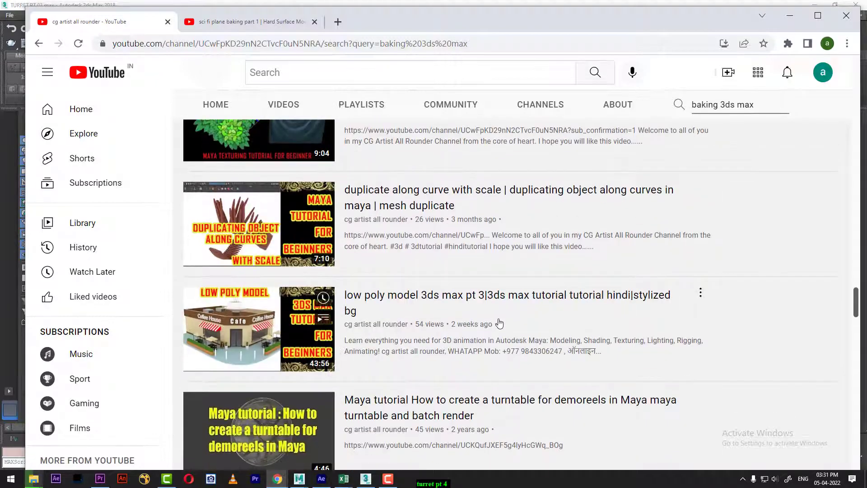
{"action": "scroll", "coordinate": [498, 322], "scroll_direction": "down", "scroll_amount": 5}
{"action": "scroll", "coordinate": [497, 323], "scroll_direction": "down", "scroll_amount": 4}
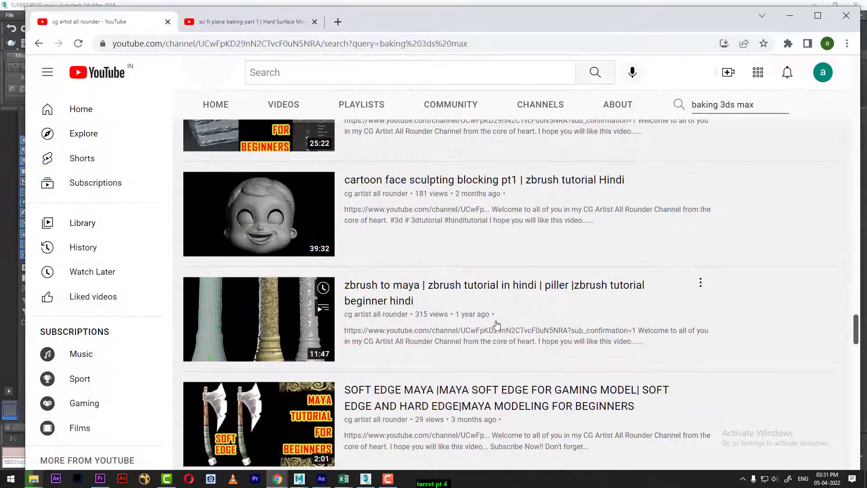
{"action": "scroll", "coordinate": [497, 324], "scroll_direction": "down", "scroll_amount": 11}
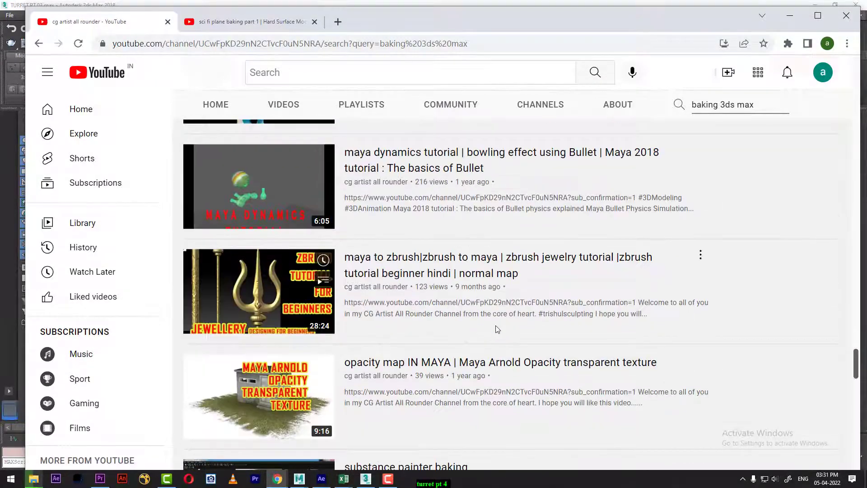
{"action": "scroll", "coordinate": [496, 324], "scroll_direction": "down", "scroll_amount": 4}
{"action": "scroll", "coordinate": [497, 324], "scroll_direction": "down", "scroll_amount": 12}
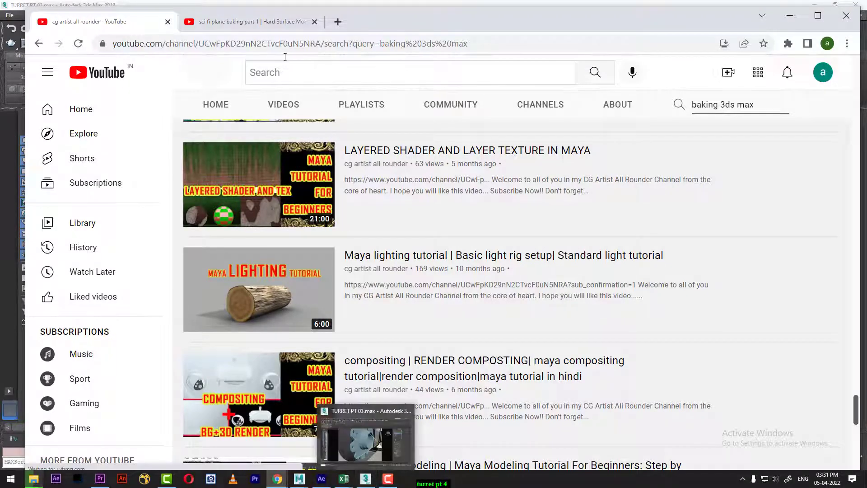
- Show the opened sci fi plane baking part 1 video, pause it and switch back to 3ds Max
{"action": "left_click", "coordinate": [276, 24]}
{"action": "left_click", "coordinate": [366, 289]}
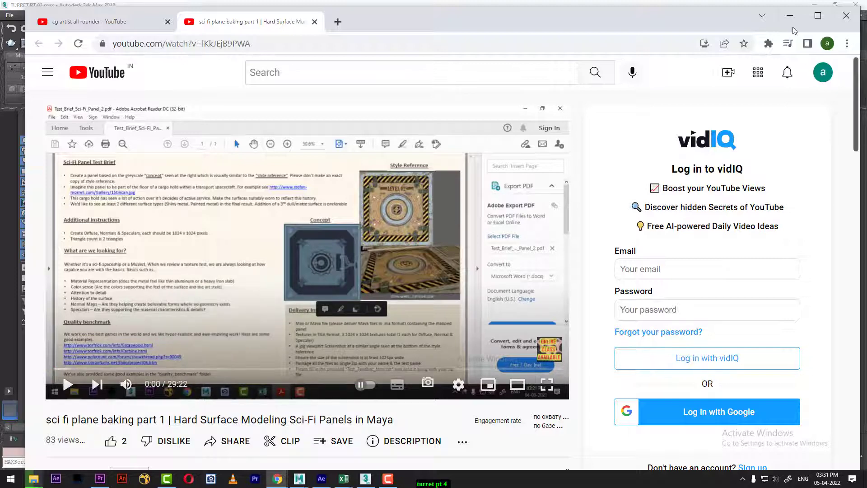
{"action": "left_click", "coordinate": [365, 478]}
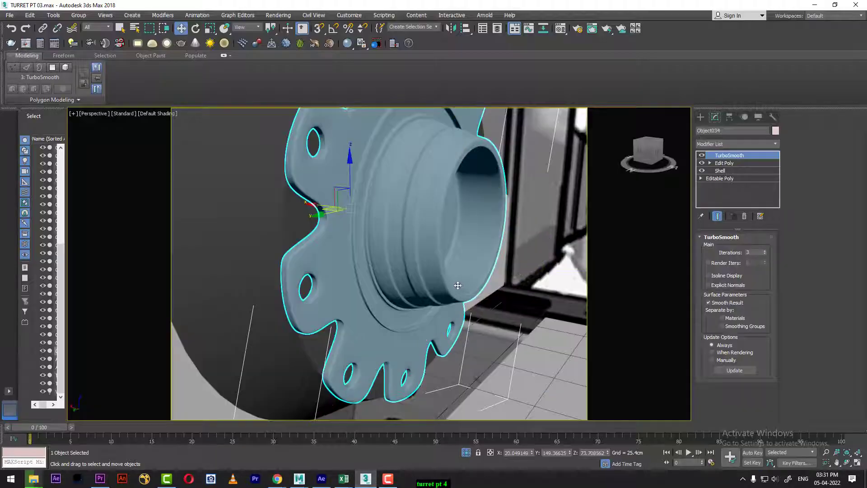
- Switch to the four-viewport layout and change the perspective viewport to the Left view of the turret
{"action": "middle_click_drag", "start_coordinate": [476, 332], "coordinate": [488, 352], "text": "alt"}
{"action": "scroll", "coordinate": [470, 322], "scroll_direction": "down", "scroll_amount": 3}
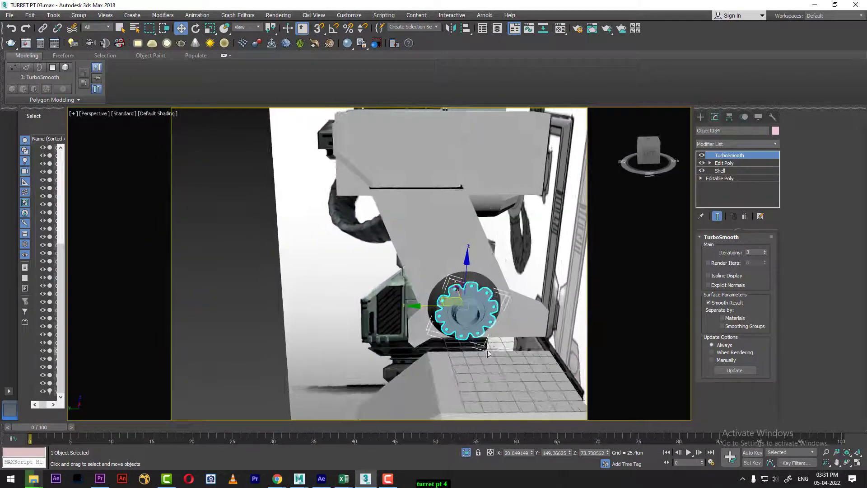
{"action": "key", "text": "alt+w"}
{"action": "scroll", "coordinate": [285, 337], "scroll_direction": "down", "scroll_amount": 3}
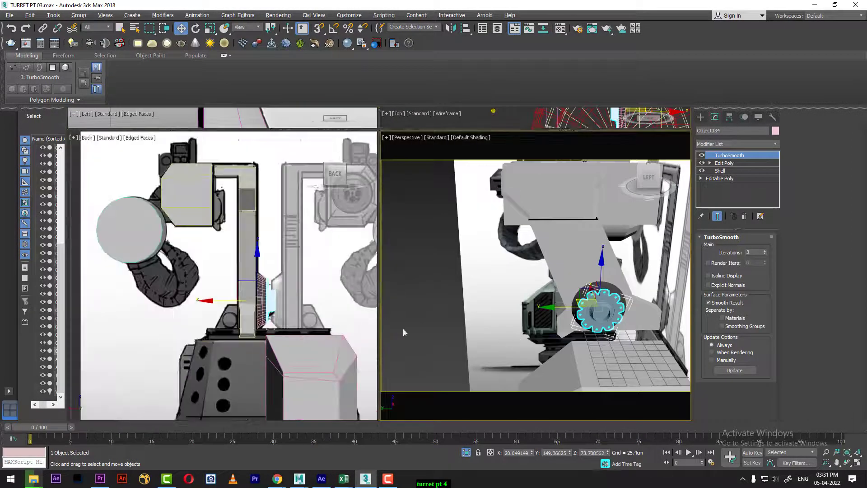
{"action": "scroll", "coordinate": [535, 321], "scroll_direction": "down", "scroll_amount": 3}
{"action": "scroll", "coordinate": [242, 323], "scroll_direction": "down", "scroll_amount": 3}
{"action": "left_click", "coordinate": [240, 322]}
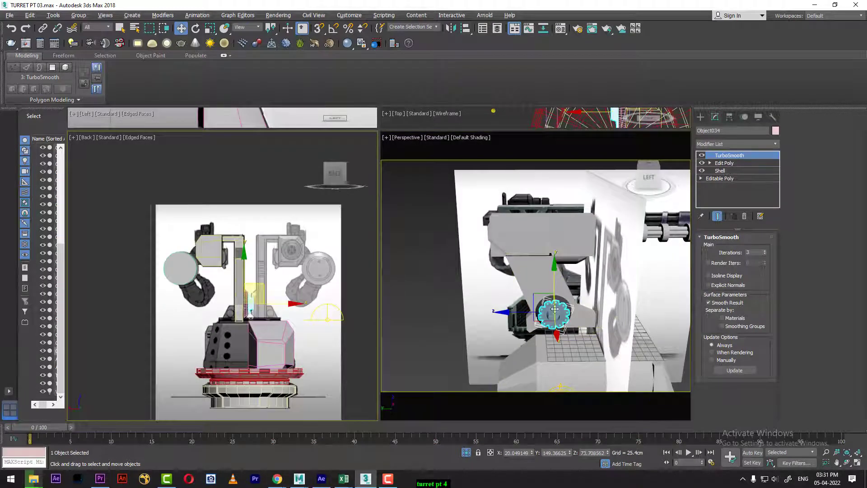
{"action": "middle_click_drag", "start_coordinate": [554, 309], "coordinate": [540, 339]}
{"action": "key", "text": "l"}
{"action": "key", "text": "g"}
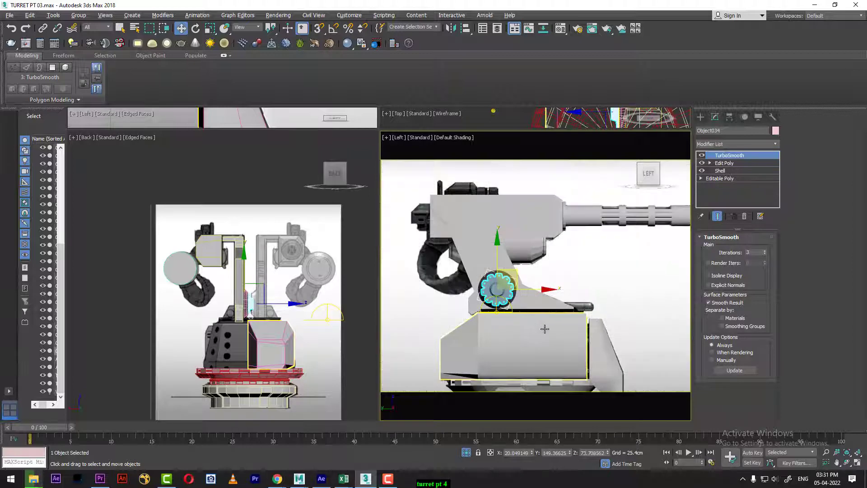
{"action": "middle_click_drag", "start_coordinate": [558, 303], "coordinate": [560, 317]}
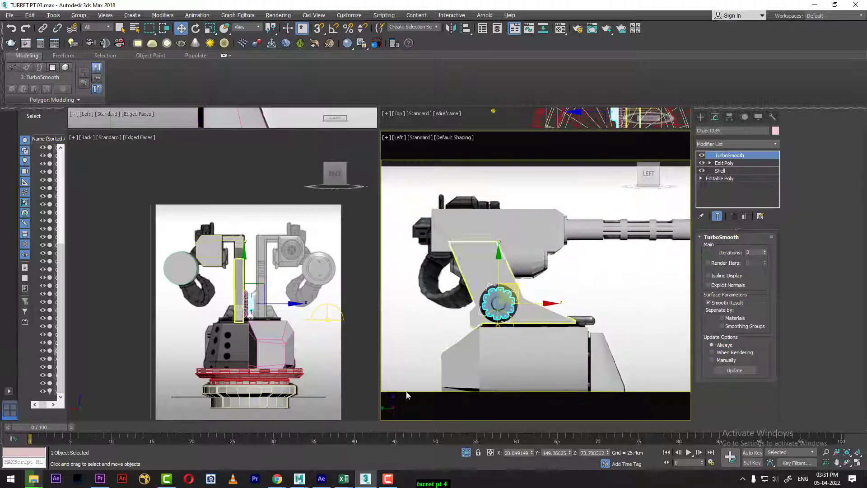
- Move the timeline to frame 89 to fade the model and reveal the reference image in the Left view
{"action": "left_click_drag", "start_coordinate": [45, 429], "coordinate": [421, 433]}
{"action": "scroll", "coordinate": [539, 341], "scroll_direction": "up", "scroll_amount": 3}
{"action": "middle_click_drag", "start_coordinate": [532, 312], "coordinate": [562, 345]}
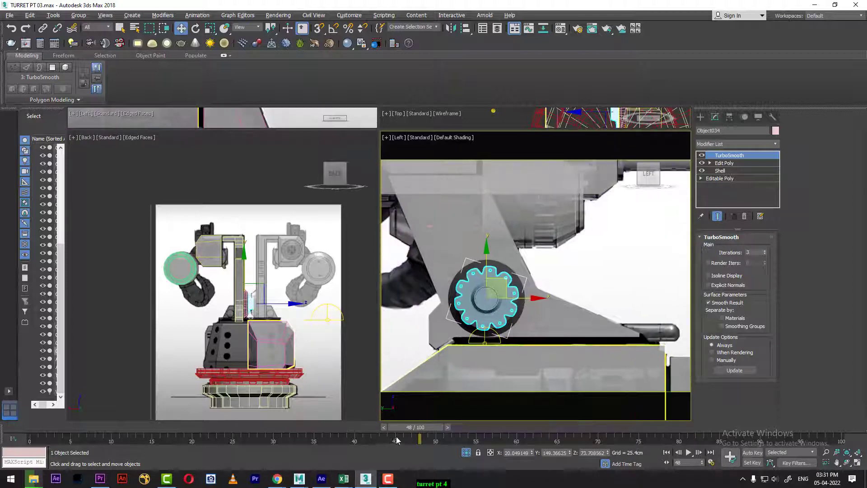
{"action": "left_click_drag", "start_coordinate": [427, 427], "coordinate": [732, 419]}
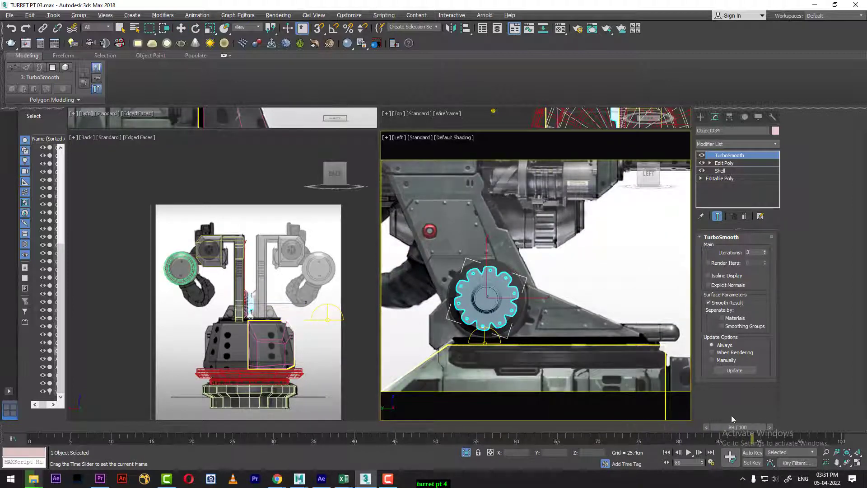
- Select the slanted support arm and compare its outline with the reference image behind it
{"action": "middle_click_drag", "start_coordinate": [535, 229], "coordinate": [569, 275]}
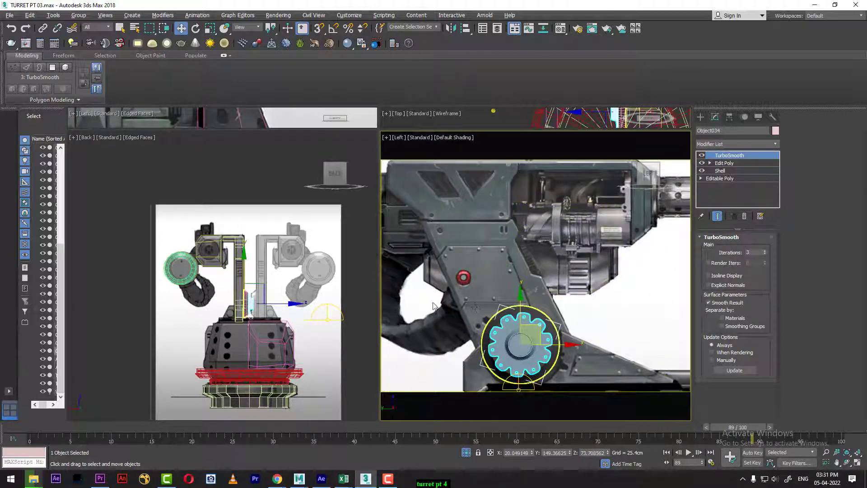
{"action": "middle_click_drag", "start_coordinate": [473, 236], "coordinate": [489, 258]}
{"action": "left_click", "coordinate": [489, 261]}
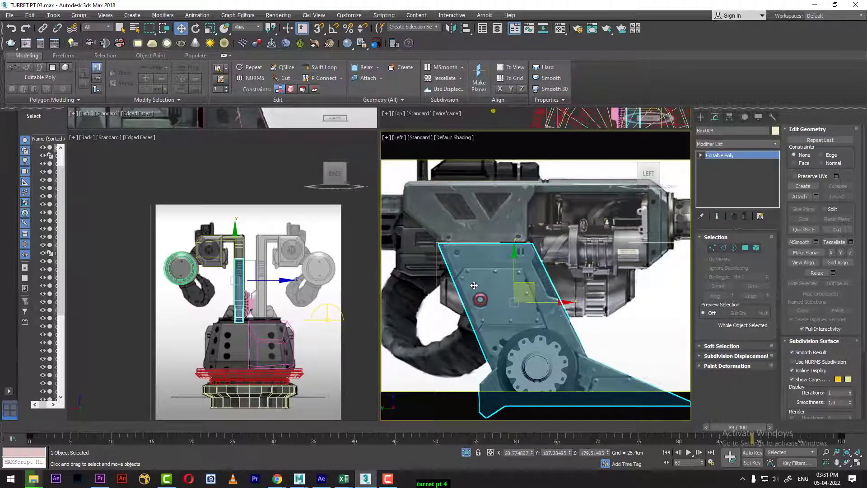
{"action": "middle_click_drag", "start_coordinate": [510, 354], "coordinate": [490, 261]}
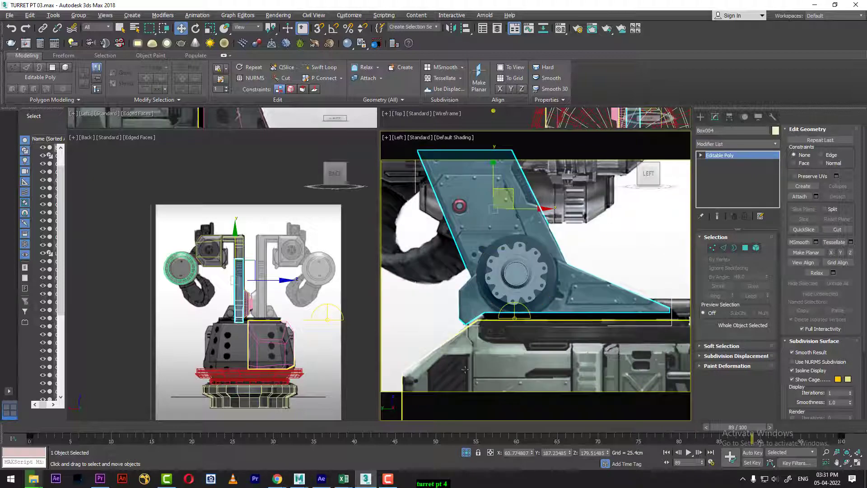
{"action": "scroll", "coordinate": [526, 338], "scroll_direction": "down", "scroll_amount": 3}
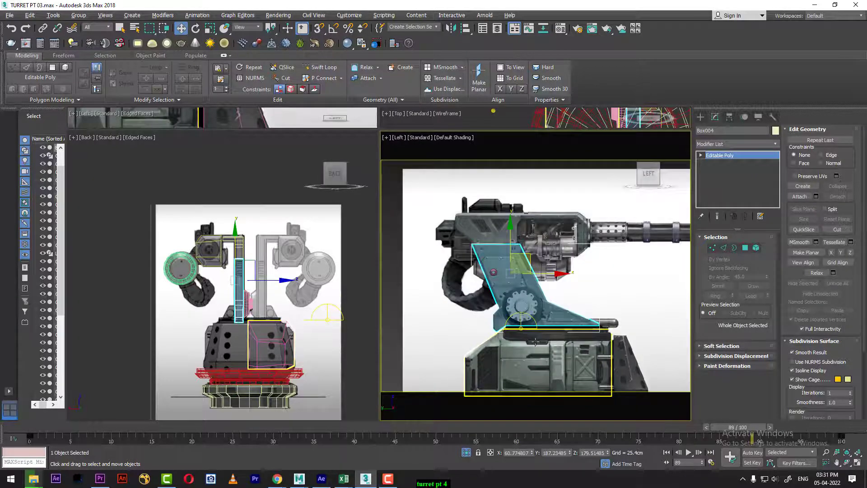
- Return the timeline to frame 0 and examine the whole turret from several sides in a maximized perspective view
{"action": "key", "text": "p"}
{"action": "key", "text": "alt+w"}
{"action": "middle_click_drag", "start_coordinate": [311, 405], "coordinate": [221, 420], "text": "alt"}
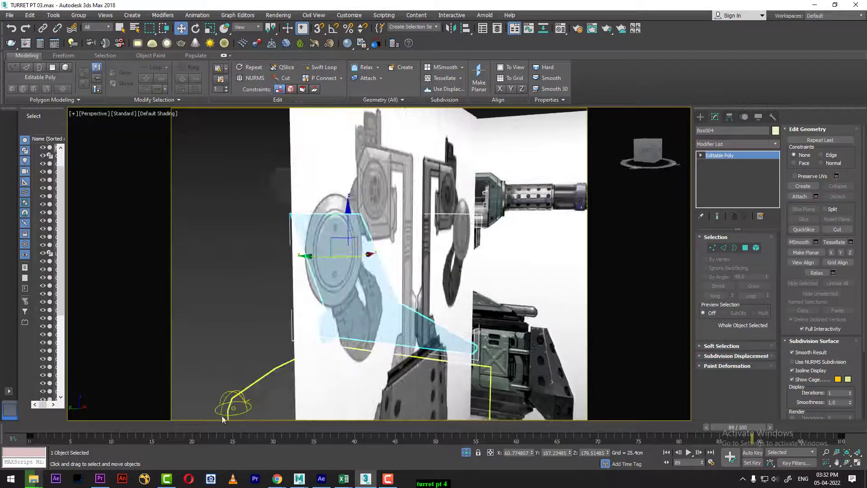
{"action": "left_click_drag", "start_coordinate": [189, 428], "coordinate": [10, 424]}
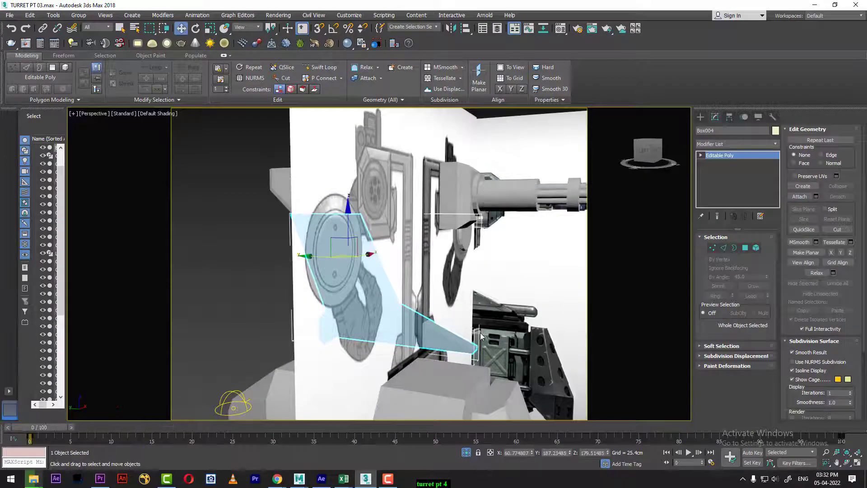
{"action": "scroll", "coordinate": [480, 333], "scroll_direction": "down", "scroll_amount": 4}
{"action": "middle_click_drag", "start_coordinate": [498, 330], "coordinate": [582, 331], "text": "alt"}
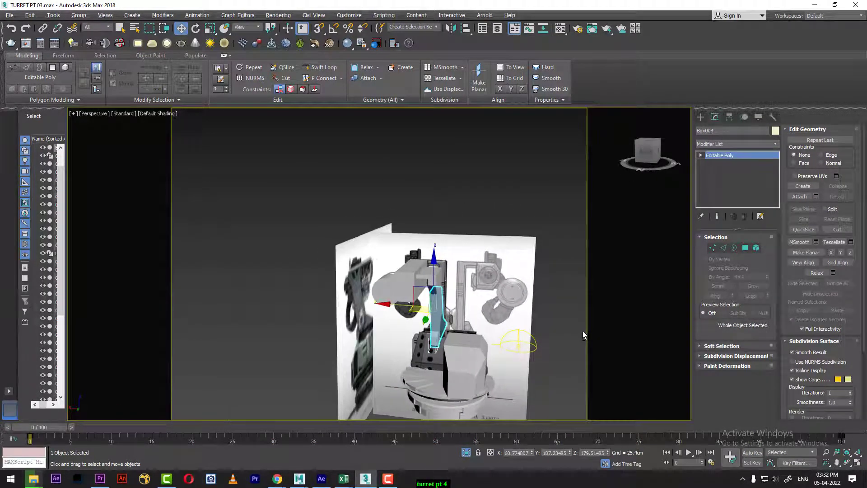
{"action": "middle_click_drag", "start_coordinate": [495, 353], "coordinate": [491, 329], "text": "alt"}
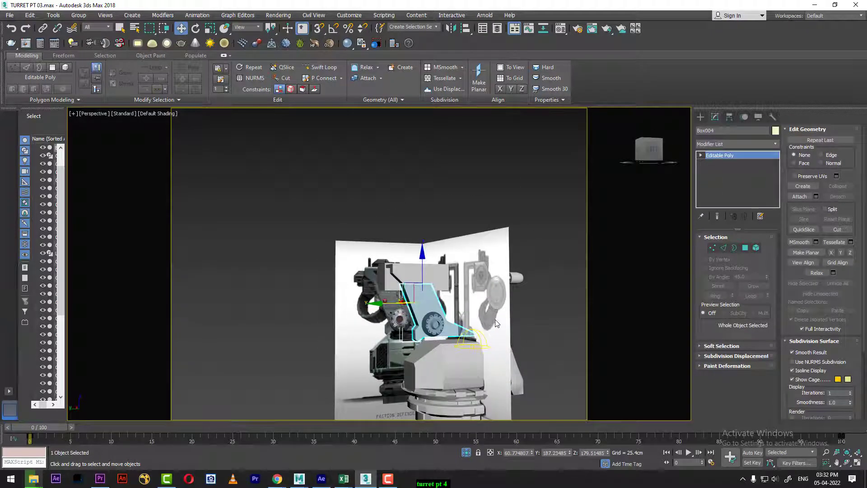
{"action": "scroll", "coordinate": [496, 314], "scroll_direction": "up", "scroll_amount": 3}
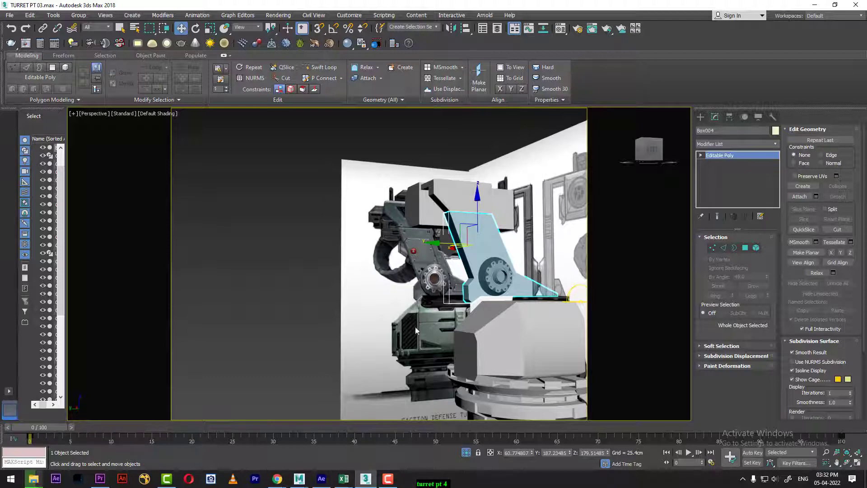
- Restore the four-viewport layout with the Left view and move the timeline to frame 74 to make the model see-through
{"action": "key", "text": "alt+w"}
{"action": "key", "text": "f"}
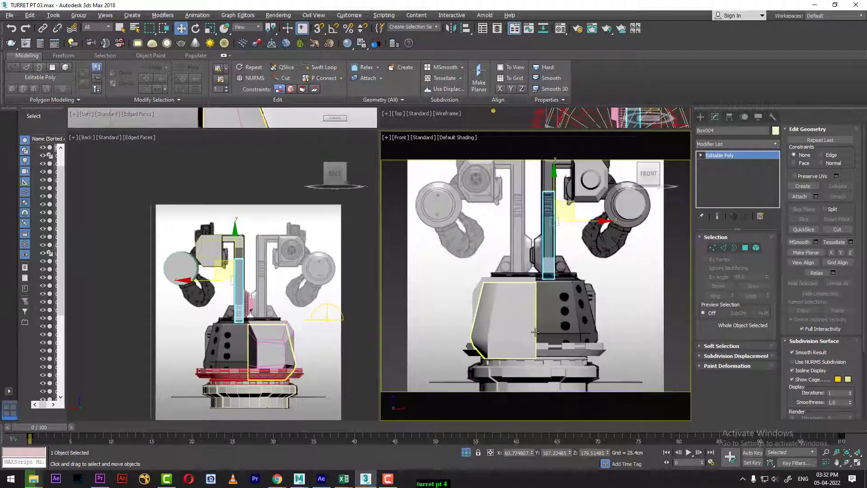
{"action": "key", "text": "l"}
{"action": "middle_click_drag", "start_coordinate": [572, 313], "coordinate": [573, 246]}
{"action": "mouse_move", "coordinate": [647, 428]}
{"action": "left_mouse_down"}
{"action": "mouse_move", "coordinate": [768, 429]}
{"action": "mouse_move", "coordinate": [635, 434]}
{"action": "left_mouse_up"}
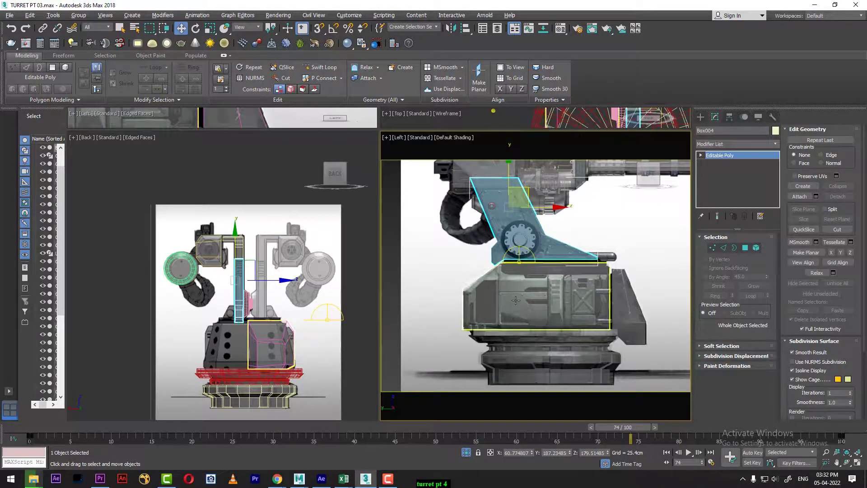
- Compare the arm, the base housing and the angled plate at its end with the reference, selecting both base parts
{"action": "scroll", "coordinate": [515, 303], "scroll_direction": "up", "scroll_amount": 4}
{"action": "middle_click_drag", "start_coordinate": [523, 320], "coordinate": [534, 401]}
{"action": "scroll", "coordinate": [546, 369], "scroll_direction": "down", "scroll_amount": 2}
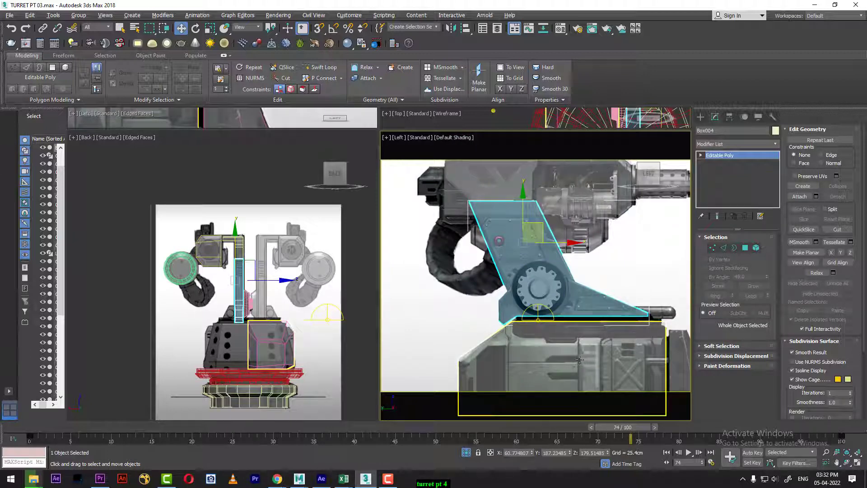
{"action": "scroll", "coordinate": [283, 354], "scroll_direction": "up", "scroll_amount": 2}
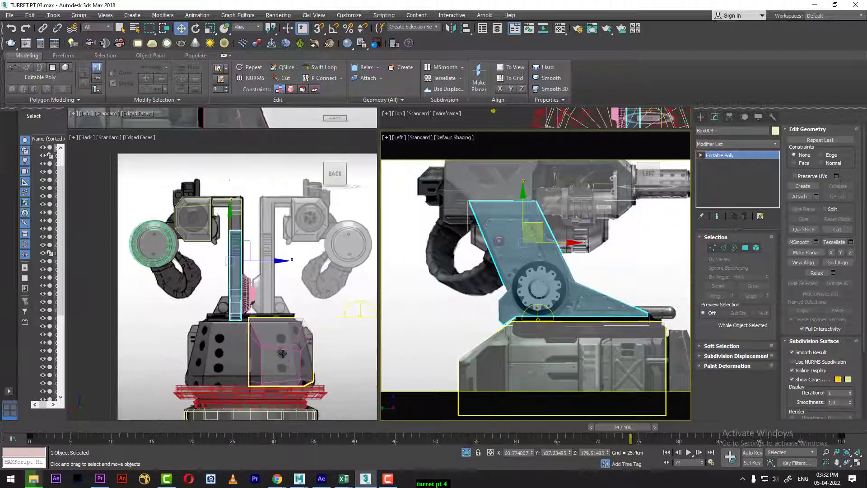
{"action": "left_click", "coordinate": [282, 362]}
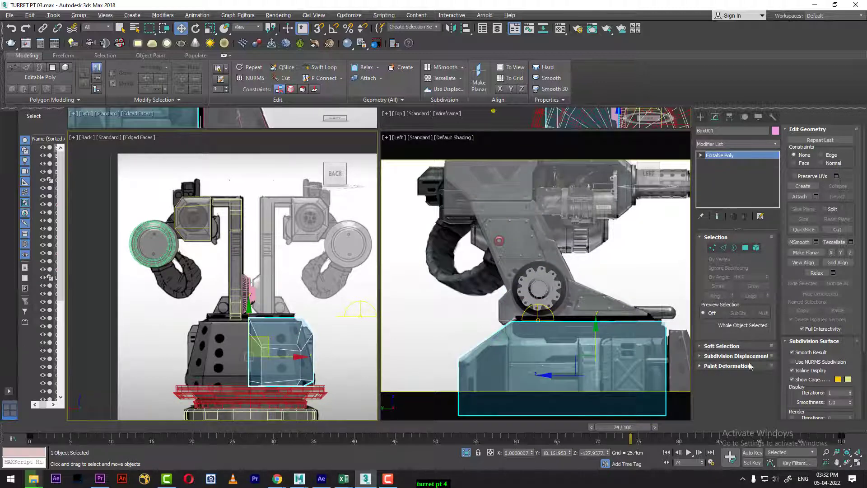
{"action": "middle_click_drag", "start_coordinate": [638, 349], "coordinate": [591, 320]}
{"action": "left_click", "coordinate": [572, 335]}
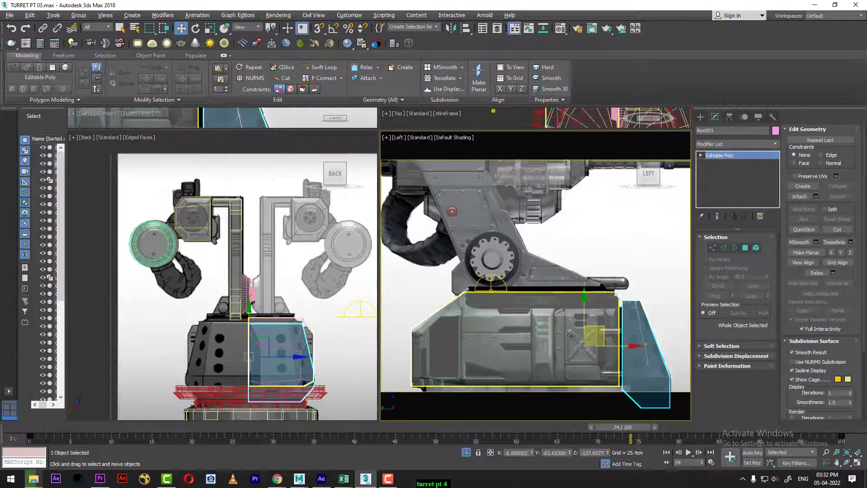
- Select the upper bracket above the slanted arm and show the Left viewport with edged faces
{"action": "middle_click_drag", "start_coordinate": [494, 249], "coordinate": [550, 346]}
{"action": "scroll", "coordinate": [529, 332], "scroll_direction": "up", "scroll_amount": 2}
{"action": "scroll", "coordinate": [537, 293], "scroll_direction": "up", "scroll_amount": 2}
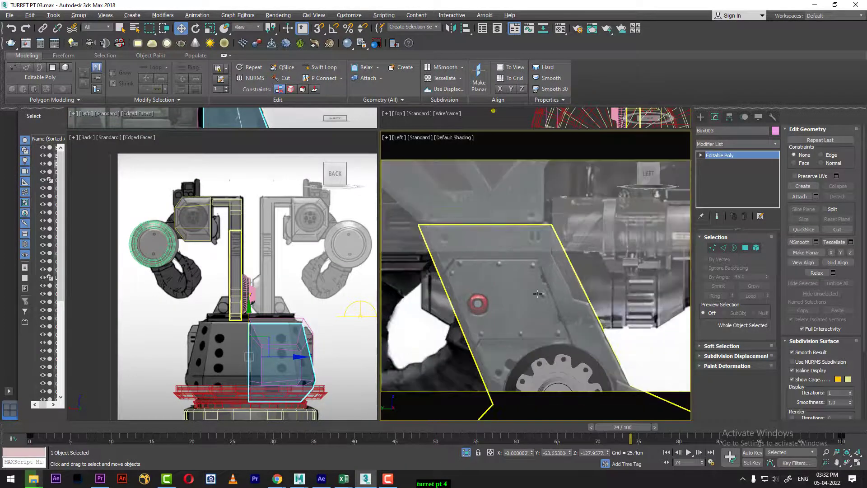
{"action": "middle_click_drag", "start_coordinate": [504, 287], "coordinate": [535, 331]}
{"action": "left_click", "coordinate": [511, 229]}
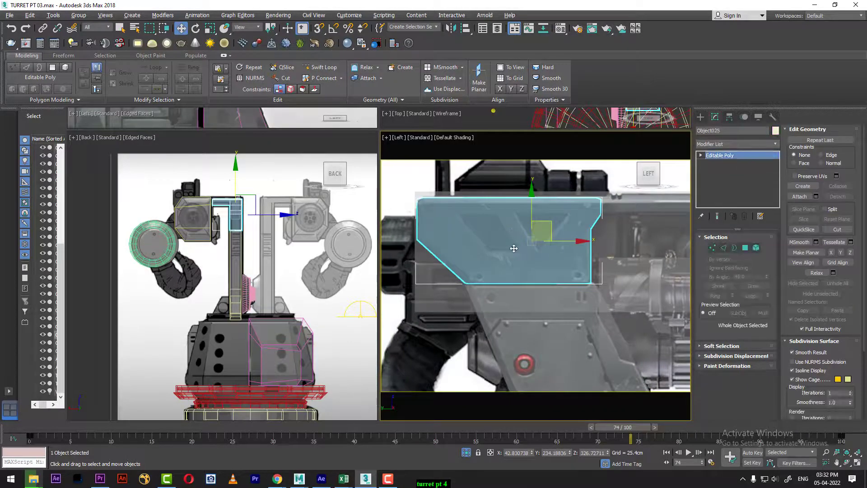
{"action": "key", "text": "F3"}
{"action": "key", "text": "F4"}
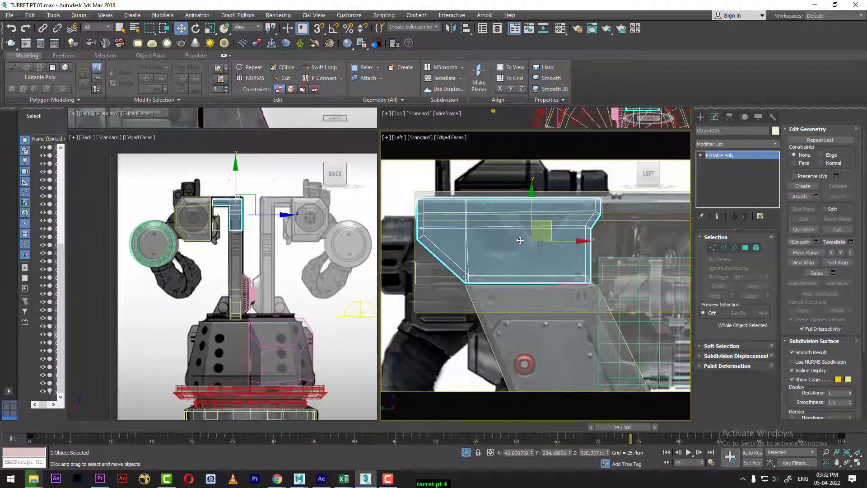
{"action": "scroll", "coordinate": [519, 241], "scroll_direction": "up", "scroll_amount": 2}
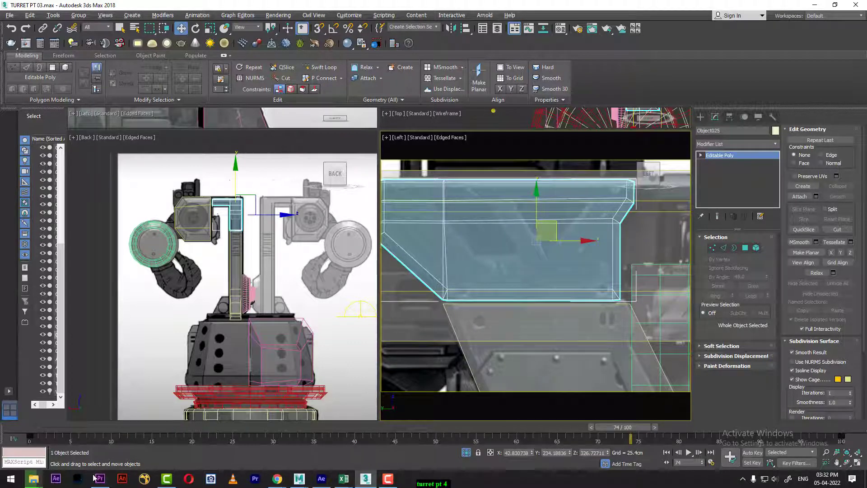
- Switch to File Explorer's class 13 folder and open the LEFT reference image in ACDSee Quick View
{"action": "mouse_move", "coordinate": [42, 478]}
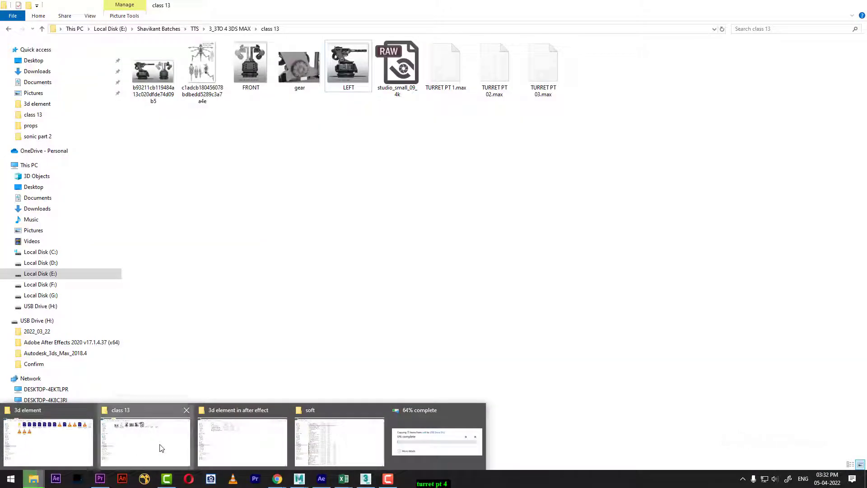
{"action": "left_click", "coordinate": [145, 442]}
{"action": "left_click", "coordinate": [343, 67]}
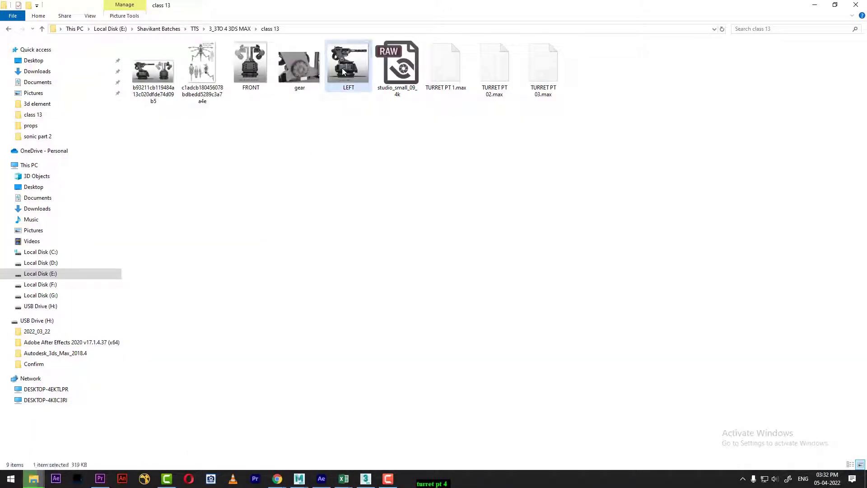
{"action": "right_click", "coordinate": [342, 68]}
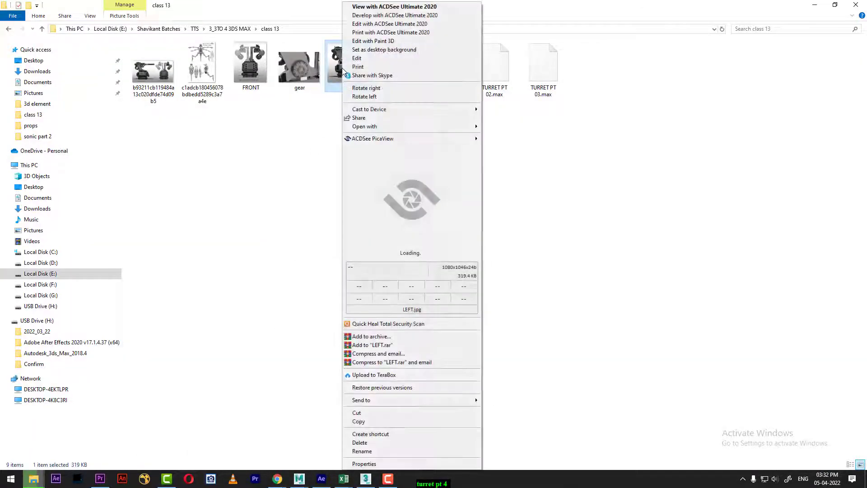
{"action": "left_click", "coordinate": [438, 184]}
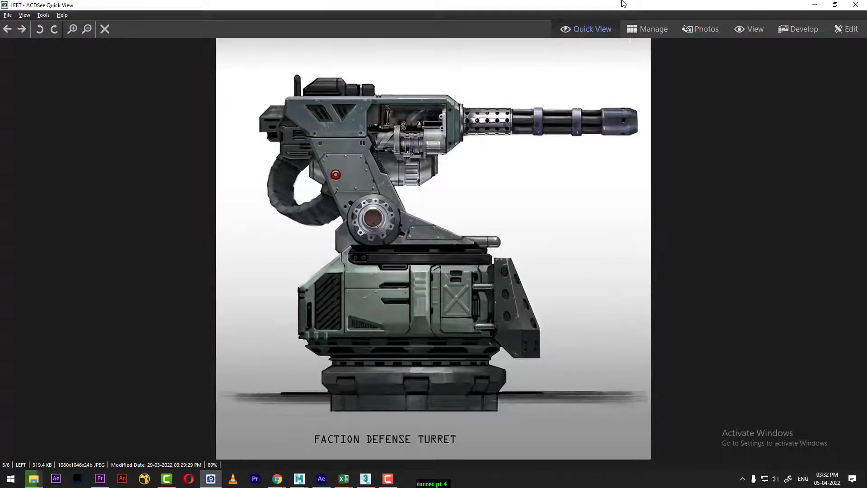
- Float the LEFT image in a small window zoomed to 100% on the turret arm and bring back 3ds Max beneath it
{"action": "left_click_drag", "start_coordinate": [623, 3], "coordinate": [363, 75]}
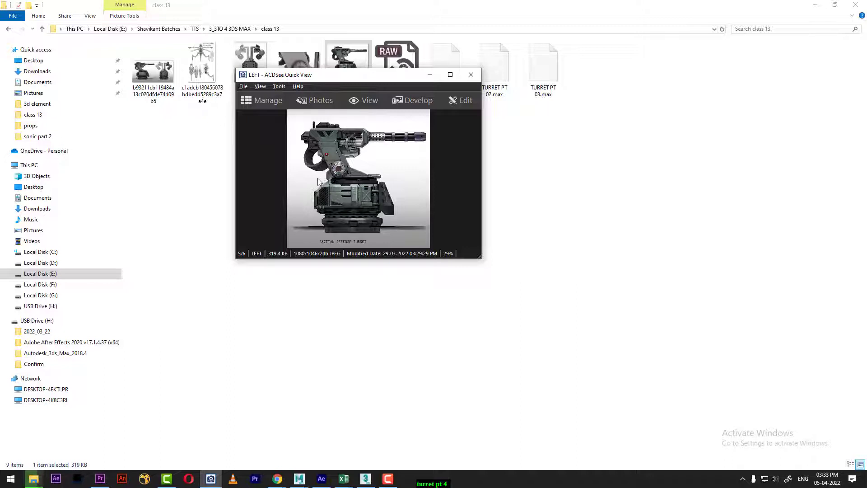
{"action": "scroll", "coordinate": [318, 179], "scroll_direction": "up", "scroll_amount": 8}
{"action": "left_click_drag", "start_coordinate": [356, 180], "coordinate": [397, 208]}
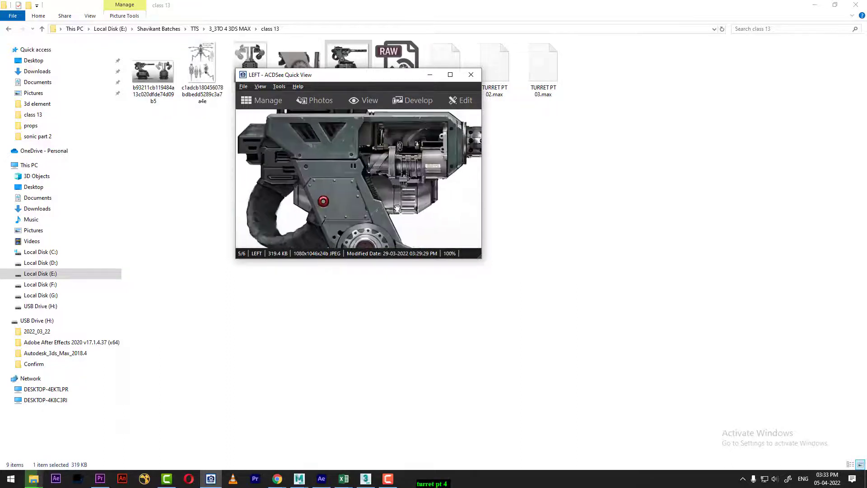
{"action": "left_click_drag", "start_coordinate": [480, 256], "coordinate": [495, 303]}
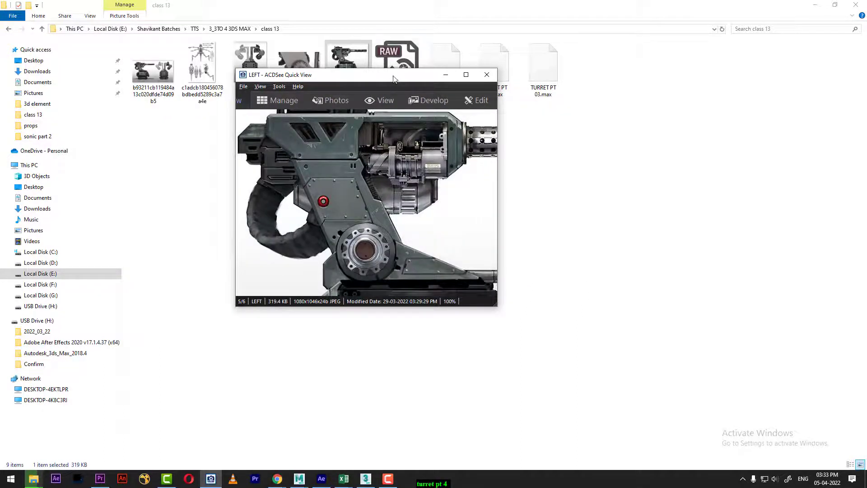
{"action": "left_click_drag", "start_coordinate": [394, 76], "coordinate": [216, 74]}
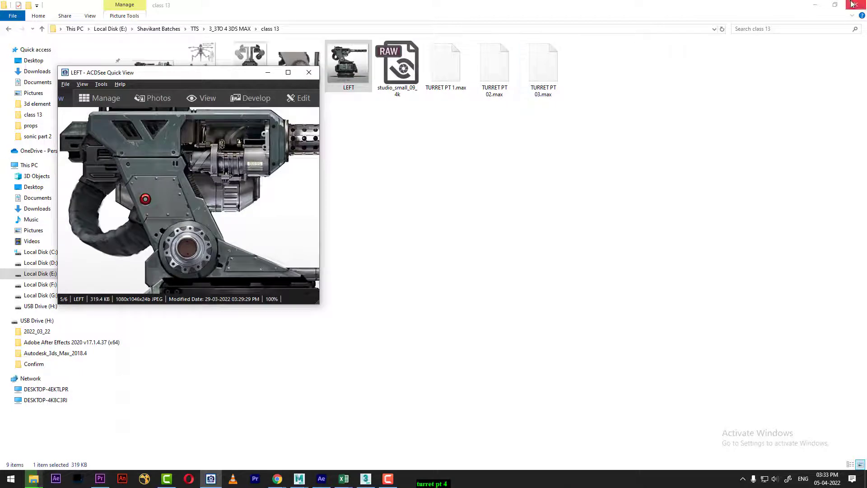
{"action": "left_click", "coordinate": [370, 479]}
{"action": "middle_click_drag", "start_coordinate": [508, 274], "coordinate": [535, 320]}
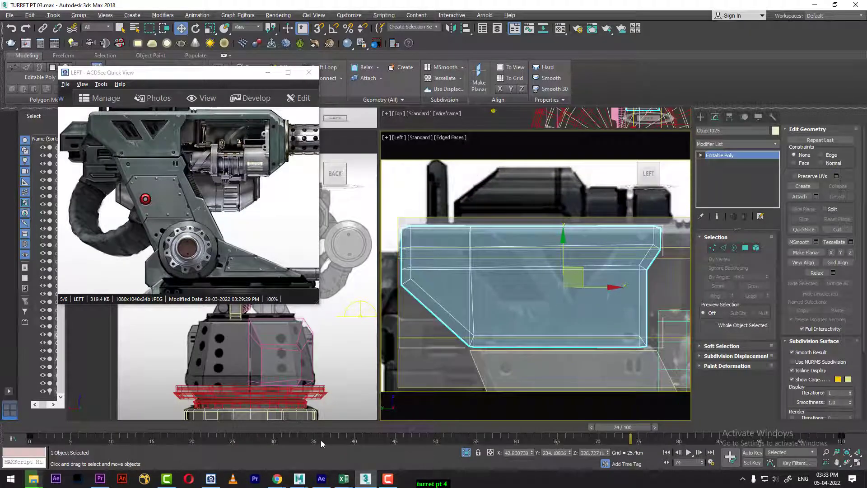
- Move the timeline to frame 100 and view the upper bracket's slanted and triangular cutouts up close
{"action": "left_click_drag", "start_coordinate": [632, 429], "coordinate": [849, 432]}
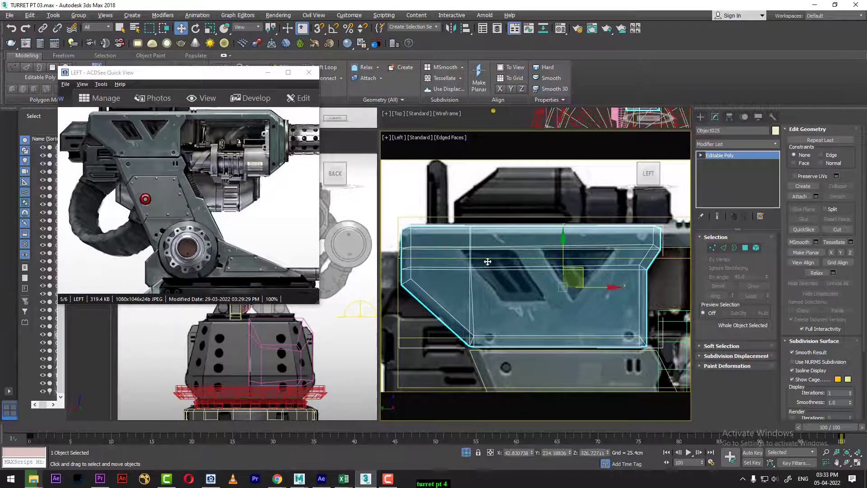
{"action": "scroll", "coordinate": [528, 270], "scroll_direction": "up", "scroll_amount": 5}
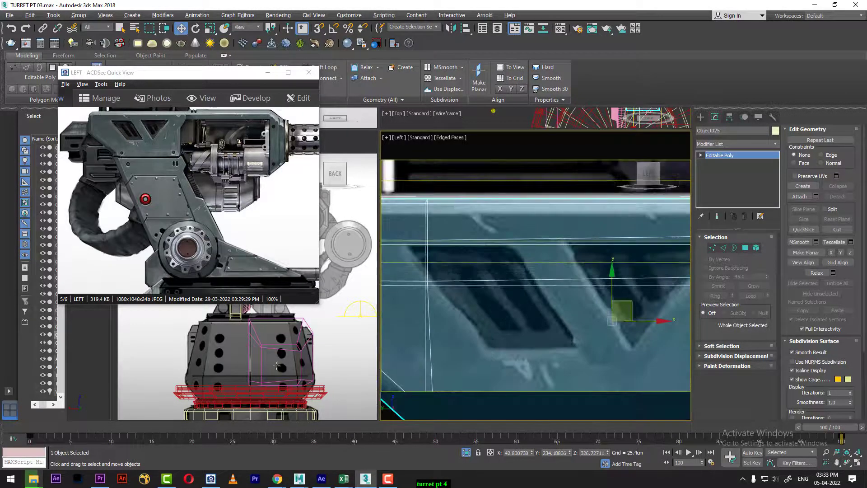
- Move the floating LEFT reference image aside and hide the large box overlapping the upper bracket
{"action": "middle_click_drag", "start_coordinate": [267, 364], "coordinate": [262, 445]}
{"action": "middle_click_drag", "start_coordinate": [301, 351], "coordinate": [252, 380]}
{"action": "scroll", "coordinate": [284, 392], "scroll_direction": "down", "scroll_amount": 4}
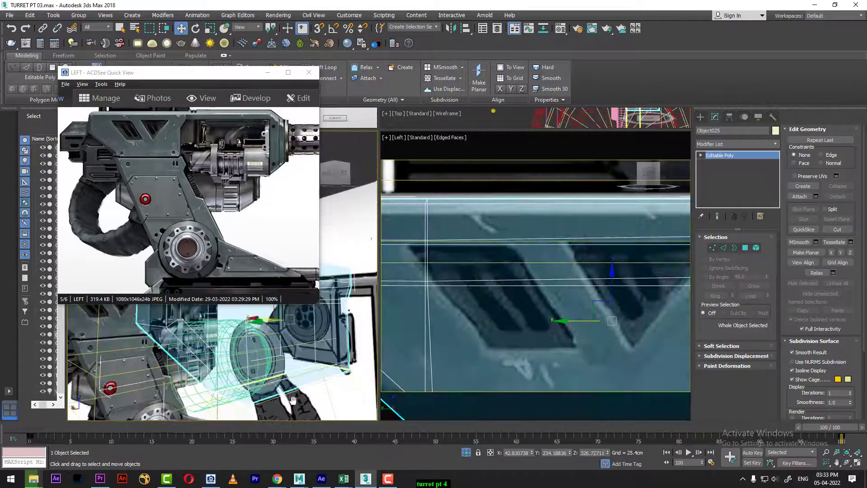
{"action": "middle_click_drag", "start_coordinate": [297, 399], "coordinate": [276, 398], "text": "alt"}
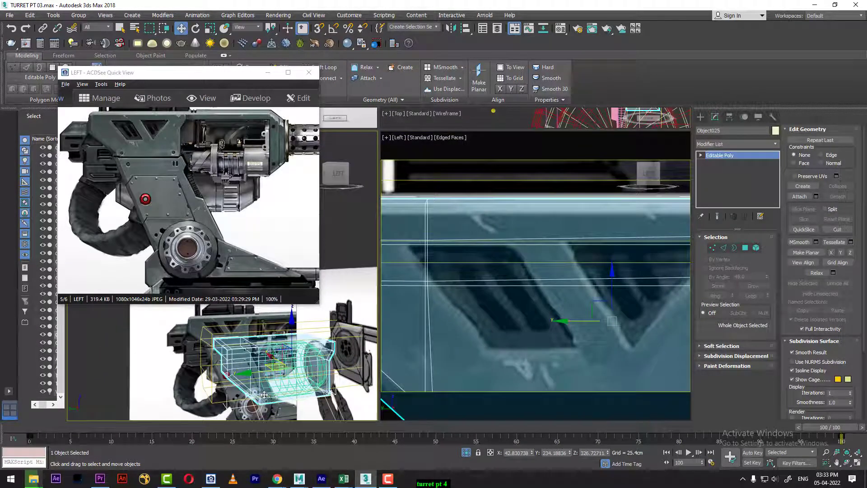
{"action": "left_click", "coordinate": [214, 395]}
{"action": "right_click", "coordinate": [215, 396]}
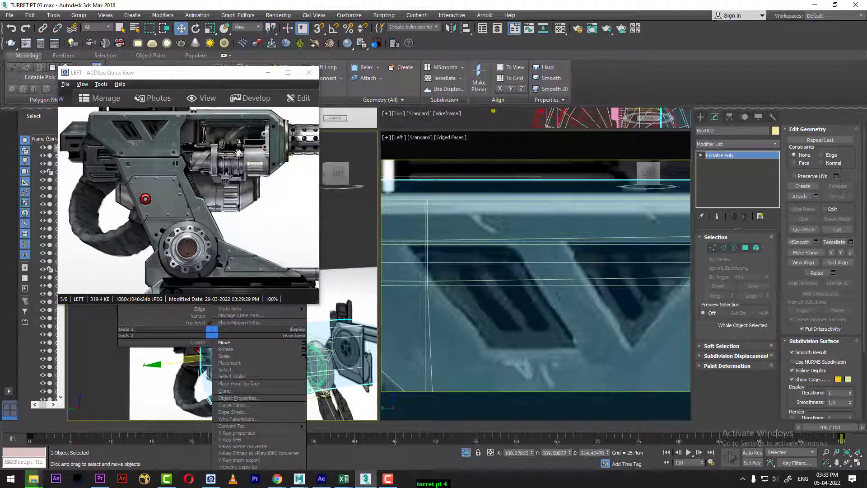
{"action": "left_click_drag", "start_coordinate": [217, 82], "coordinate": [142, 28]}
{"action": "right_click", "coordinate": [227, 340]}
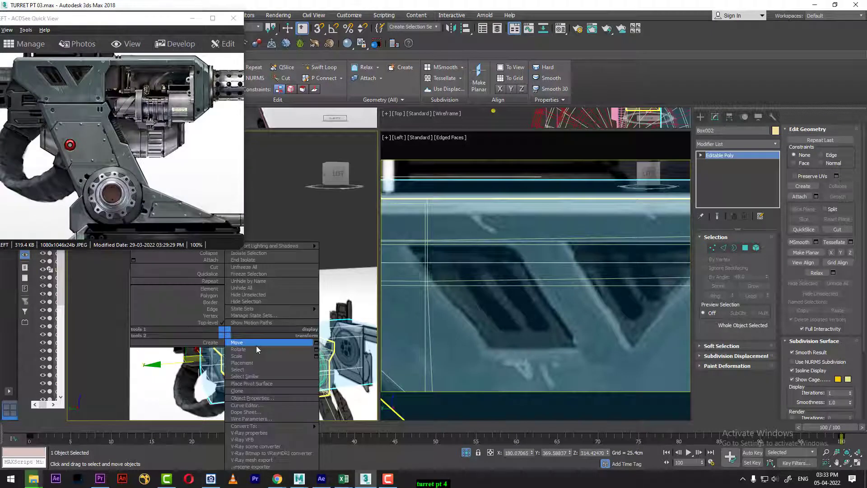
{"action": "left_click", "coordinate": [253, 304]}
- Select the ring of vertical edges around the upper bracket and connect them with 1 segment, pinch 0 and slide 0
{"action": "left_click", "coordinate": [523, 288]}
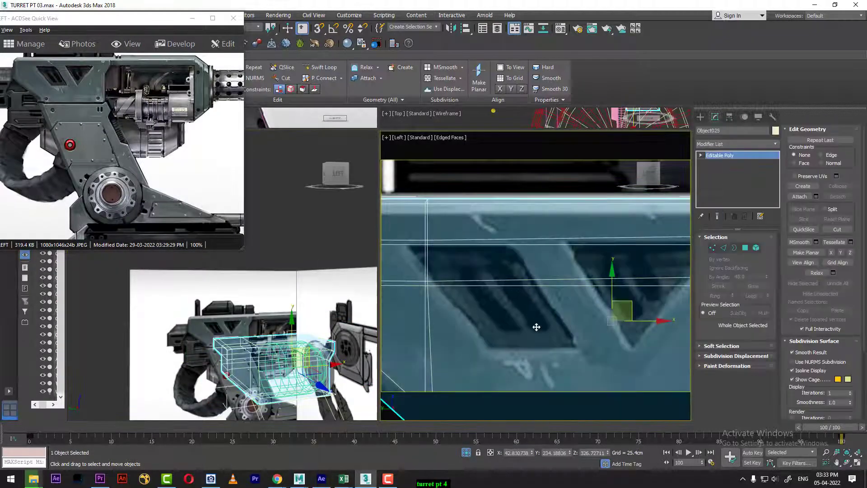
{"action": "scroll", "coordinate": [563, 296], "scroll_direction": "down", "scroll_amount": 3}
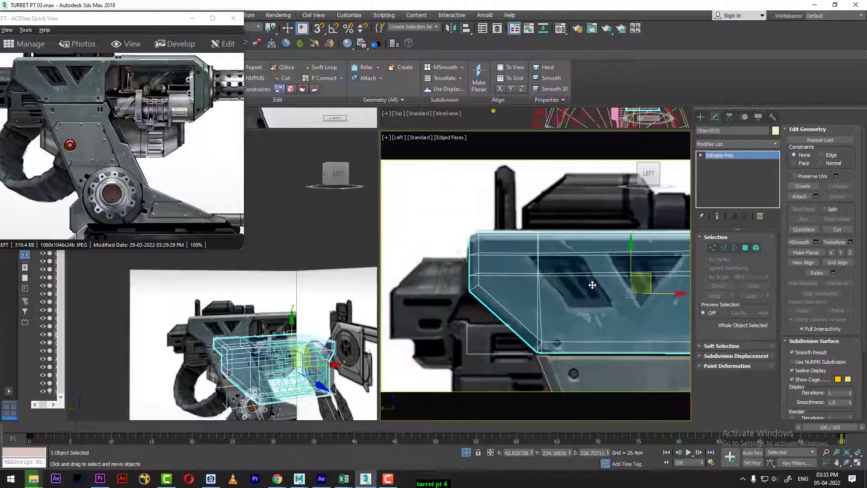
{"action": "middle_click_drag", "start_coordinate": [583, 285], "coordinate": [536, 263]}
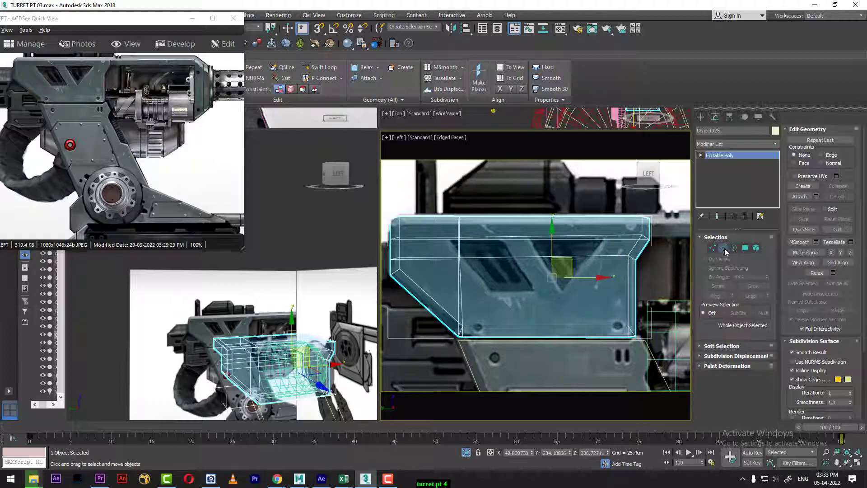
{"action": "key", "text": "2"}
{"action": "left_click", "coordinate": [636, 298]}
{"action": "key", "text": "alt+r"}
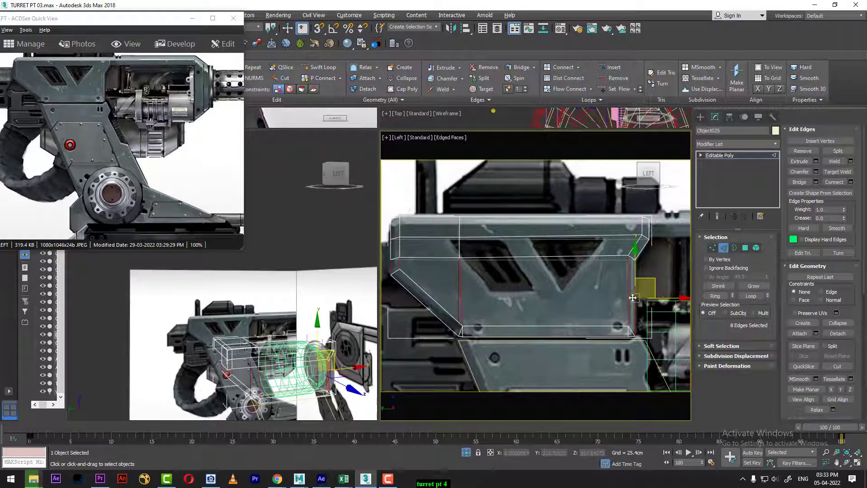
{"action": "right_click", "coordinate": [556, 282]}
{"action": "mouse_move", "coordinate": [519, 298]}
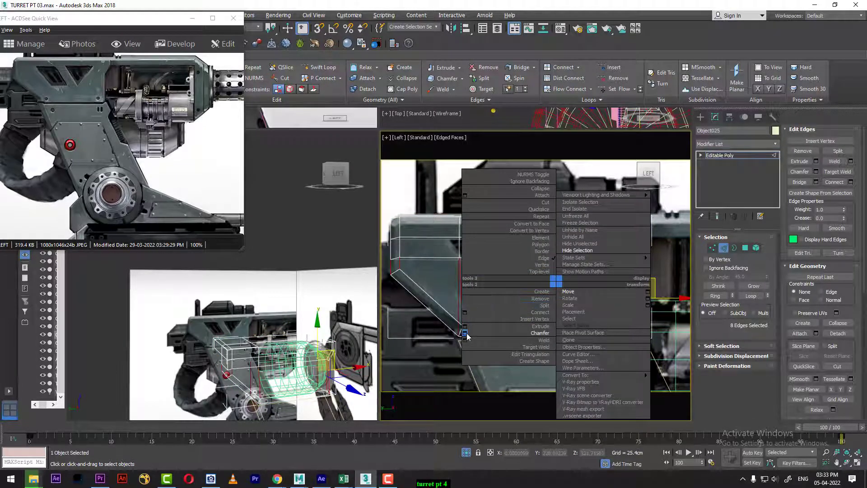
{"action": "left_click", "coordinate": [465, 312]}
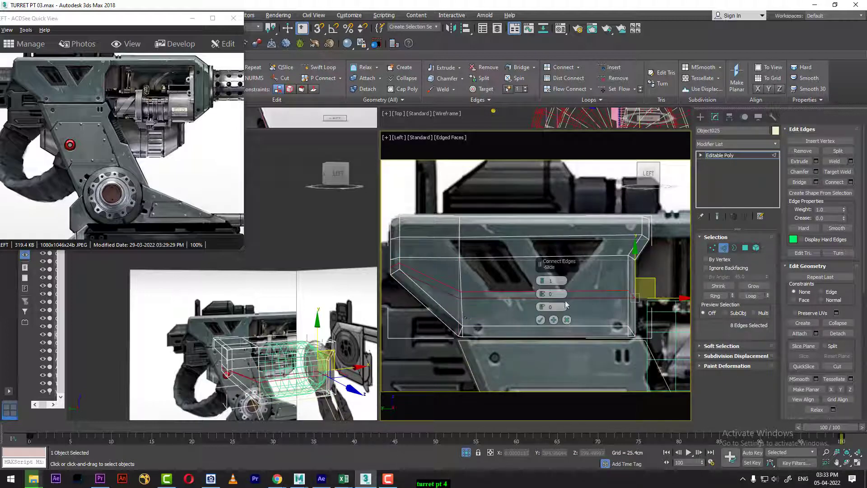
{"action": "left_click", "coordinate": [541, 320]}
- Scale the bracket's new horizontal edge loop flat along the vertical axis so it runs level
{"action": "scroll", "coordinate": [554, 313], "scroll_direction": "down", "scroll_amount": 4}
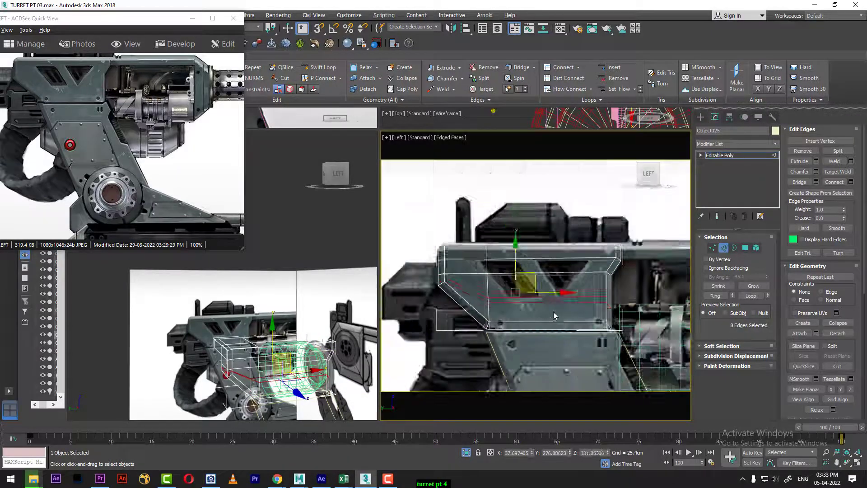
{"action": "scroll", "coordinate": [559, 311], "scroll_direction": "up", "scroll_amount": 2}
{"action": "middle_click_drag", "start_coordinate": [601, 300], "coordinate": [555, 308]}
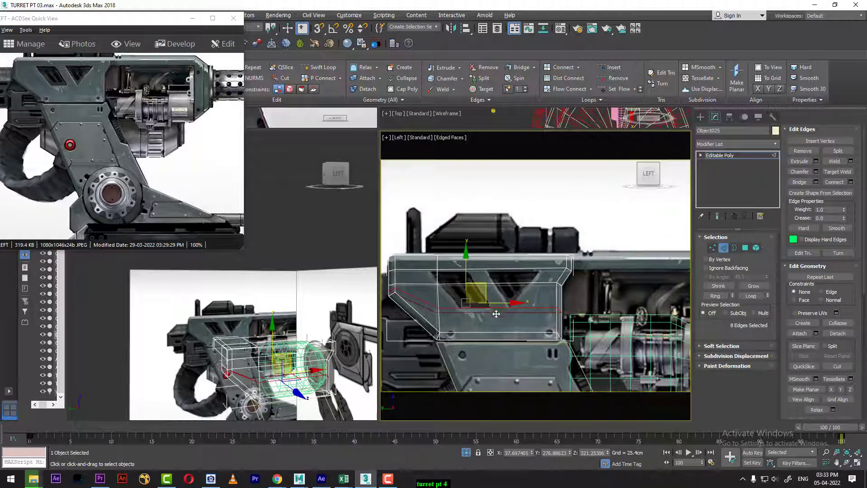
{"action": "middle_click_drag", "start_coordinate": [271, 366], "coordinate": [319, 342], "text": "alt"}
{"action": "scroll", "coordinate": [319, 339], "scroll_direction": "up", "scroll_amount": 2}
{"action": "scroll", "coordinate": [542, 306], "scroll_direction": "down", "scroll_amount": 2}
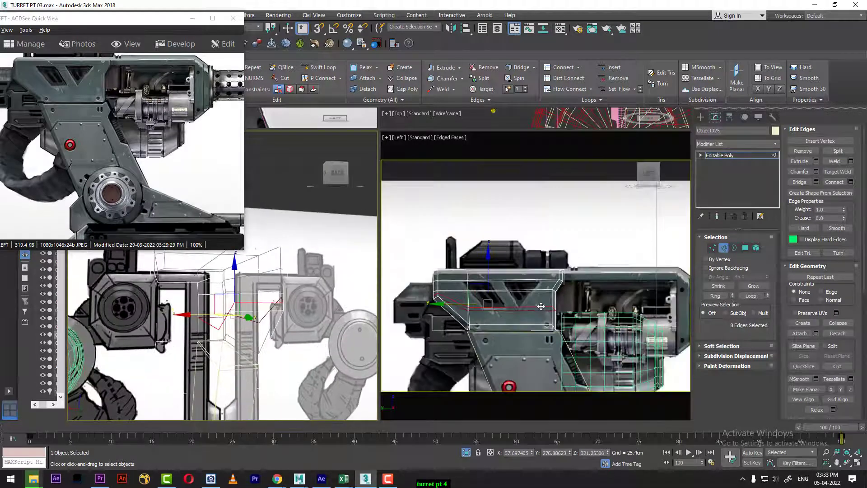
{"action": "scroll", "coordinate": [575, 319], "scroll_direction": "up", "scroll_amount": 4}
{"action": "middle_click_drag", "start_coordinate": [541, 305], "coordinate": [564, 290]}
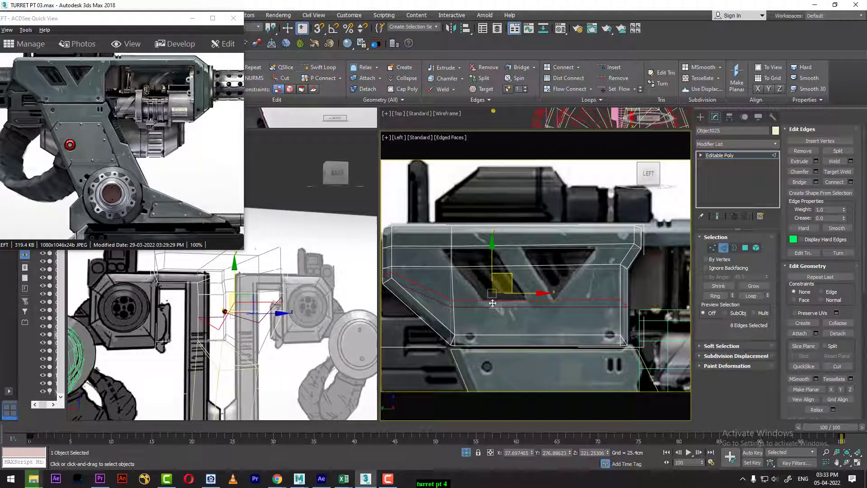
{"action": "key", "text": "r"}
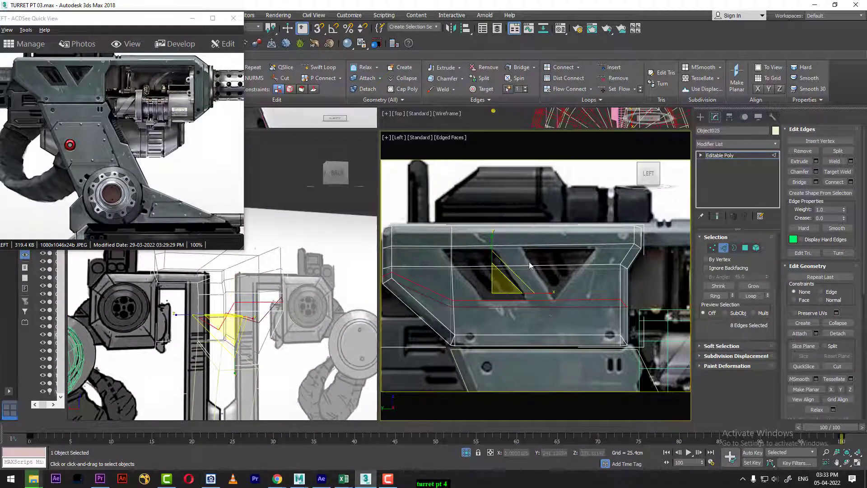
{"action": "left_click_drag", "start_coordinate": [492, 240], "coordinate": [520, 409]}
{"action": "middle_click_drag", "start_coordinate": [511, 309], "coordinate": [521, 319]}
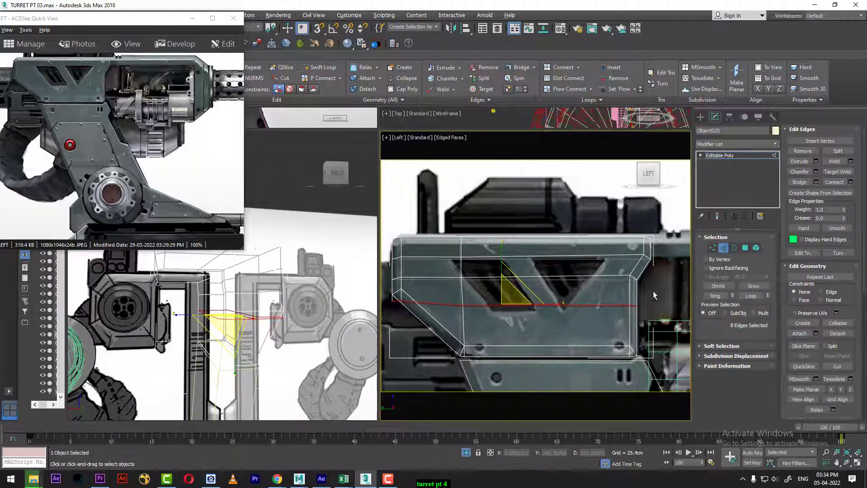
- Raise the horizontal loop's edges at the bracket's rear end and lower its remaining edges to the bottom of the cutouts
{"action": "left_click_drag", "start_coordinate": [656, 291], "coordinate": [452, 321]}
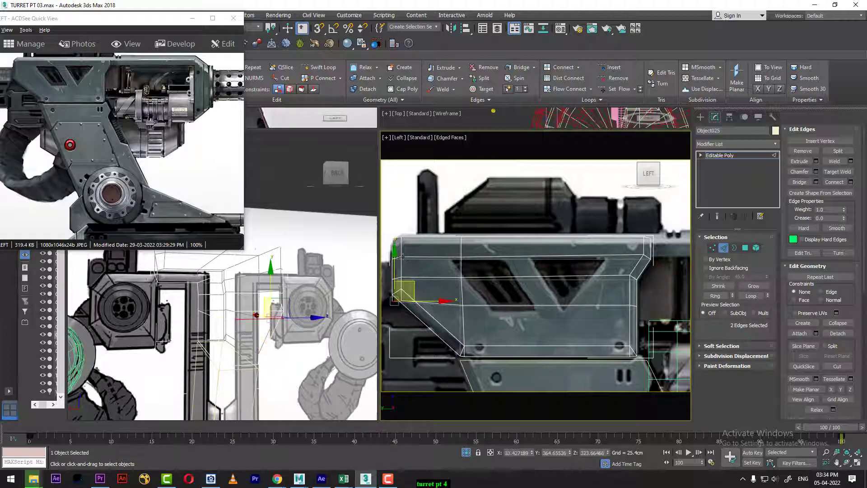
{"action": "left_click_drag", "start_coordinate": [396, 257], "coordinate": [396, 218]}
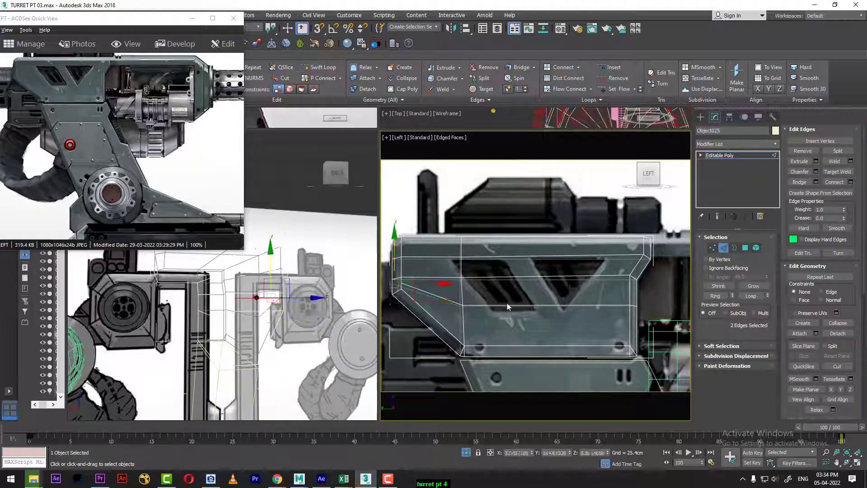
{"action": "left_click", "coordinate": [533, 307]}
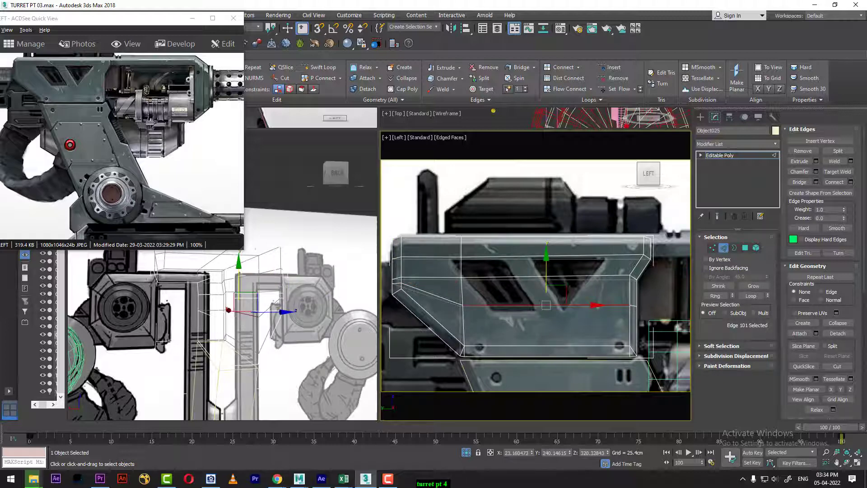
{"action": "left_click", "coordinate": [752, 296]}
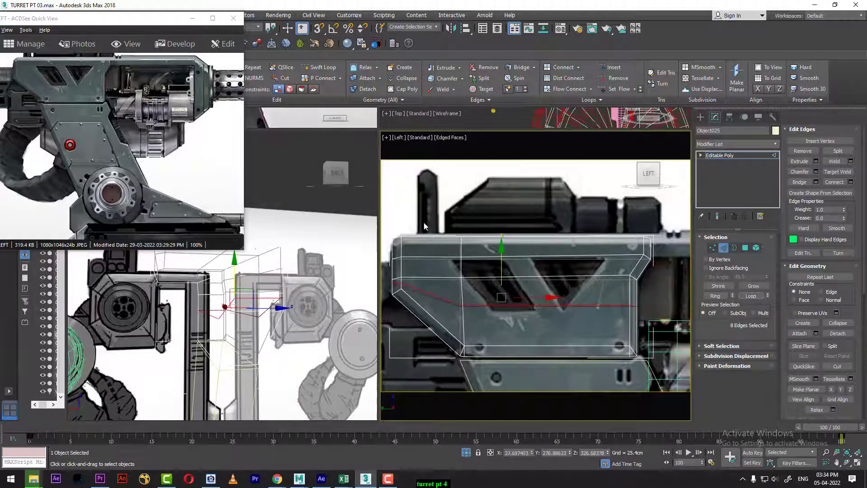
{"action": "left_click_drag", "start_coordinate": [424, 222], "coordinate": [403, 346], "text": "alt"}
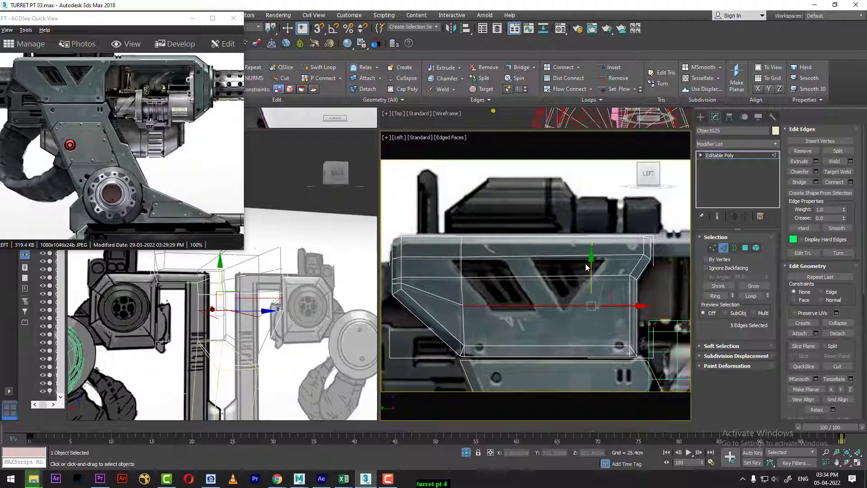
{"action": "left_click_drag", "start_coordinate": [590, 257], "coordinate": [591, 263]}
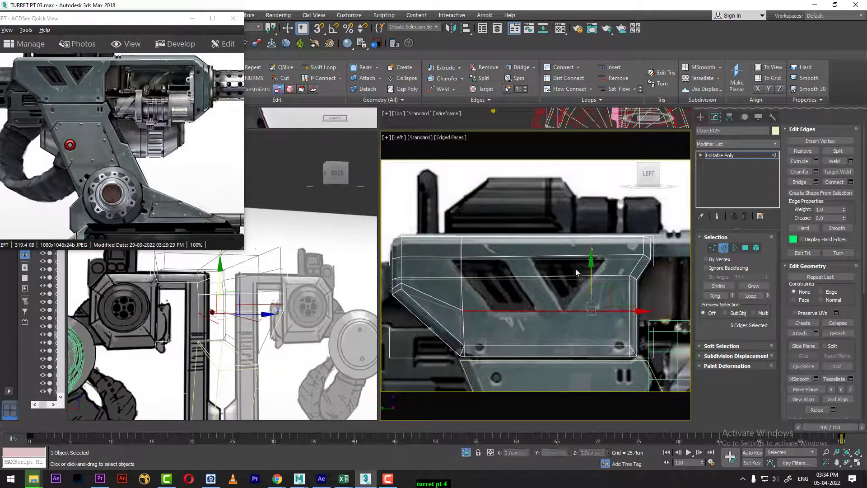
- Shift the bracket's upper vertices beside the slanted cutout about 7 cm rearward to meet the cutout's upper corner
{"action": "left_click", "coordinate": [459, 266]}
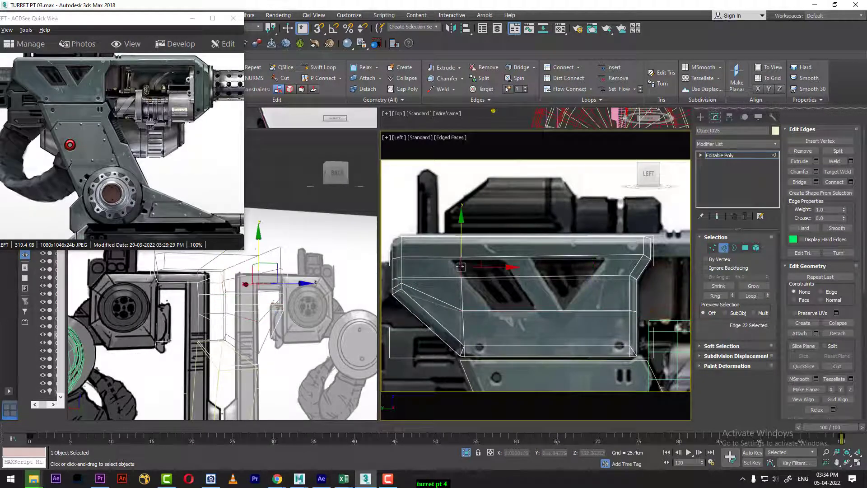
{"action": "left_click", "coordinate": [712, 248]}
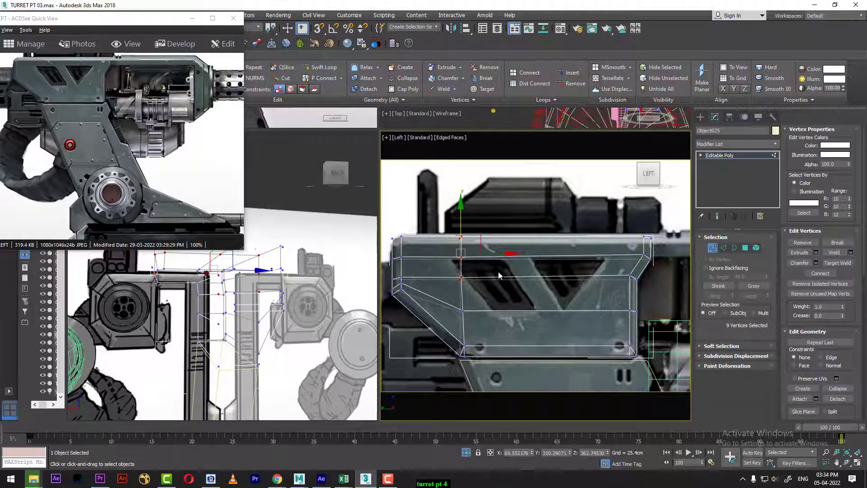
{"action": "left_click_drag", "start_coordinate": [510, 254], "coordinate": [503, 256]}
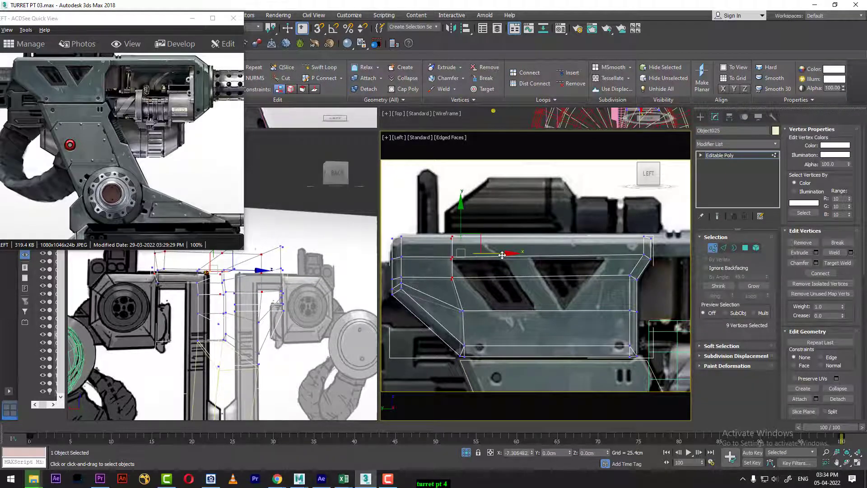
- Connect the bracket's lengthwise edges across the cutout area with one vertical edge loop
{"action": "left_click", "coordinate": [724, 248]}
{"action": "right_click", "coordinate": [554, 276]}
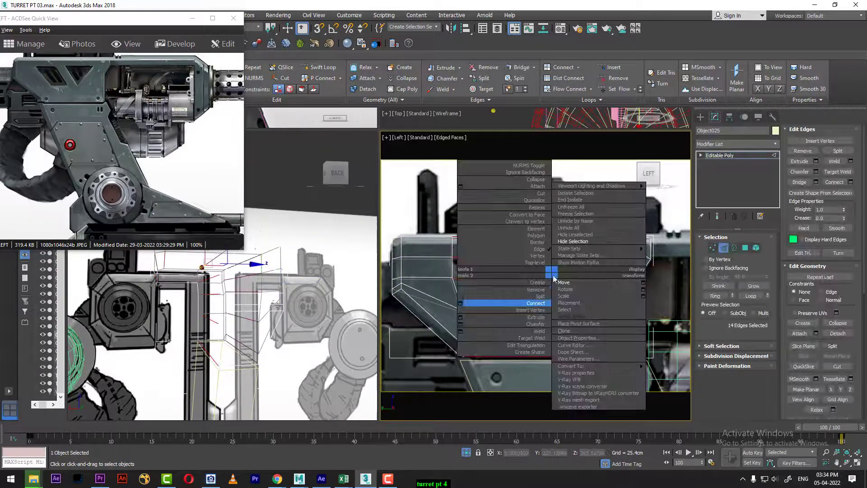
{"action": "left_click", "coordinate": [461, 304]}
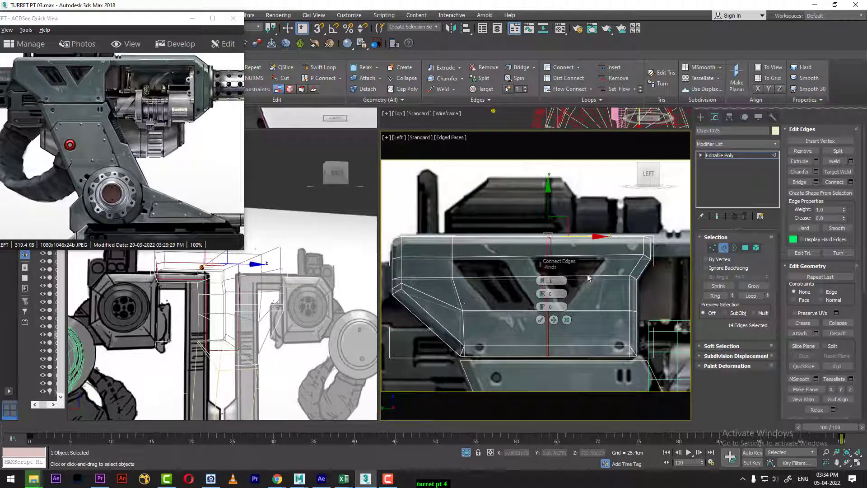
{"action": "left_click", "coordinate": [542, 279]}
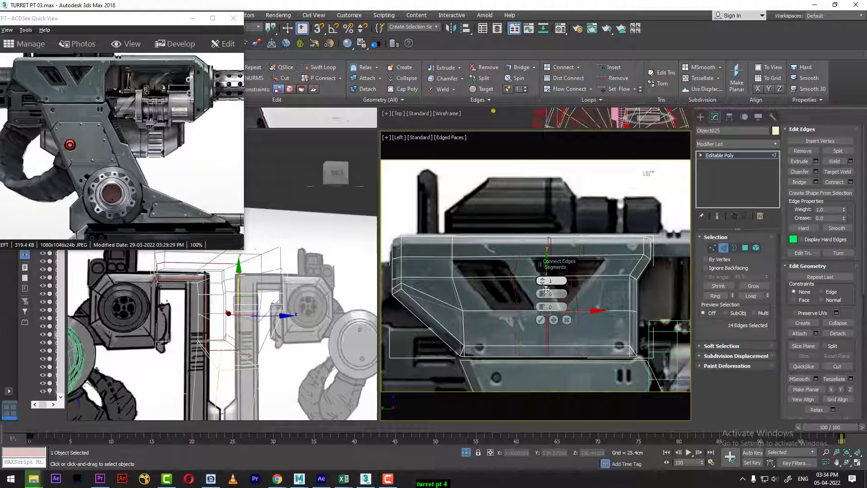
{"action": "left_click", "coordinate": [540, 320]}
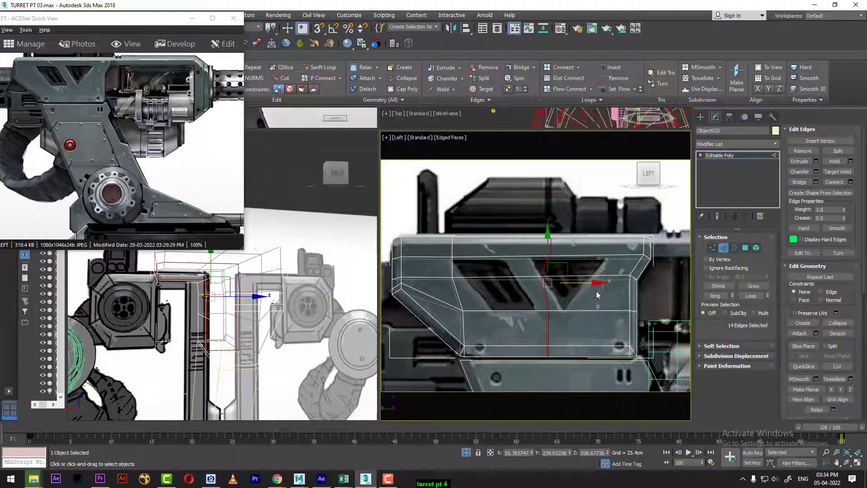
- Scale the vertical loop straight and slide it, constrained to edges, to the front upper corner of the triangular cutout
{"action": "key", "text": "r"}
{"action": "left_click_drag", "start_coordinate": [605, 284], "coordinate": [71, 340]}
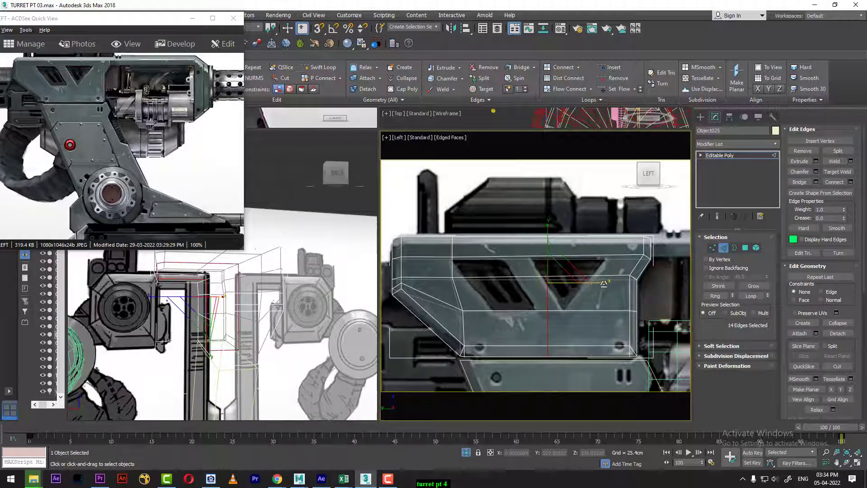
{"action": "key", "text": "w"}
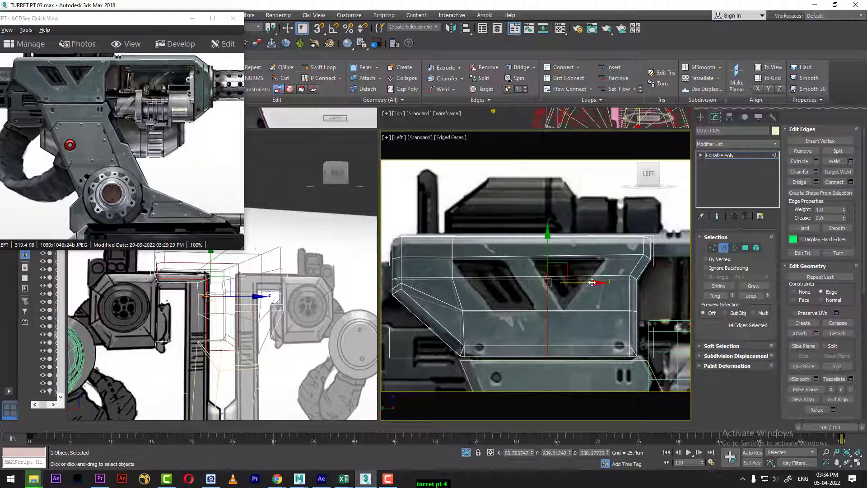
{"action": "left_click_drag", "start_coordinate": [592, 282], "coordinate": [649, 283]}
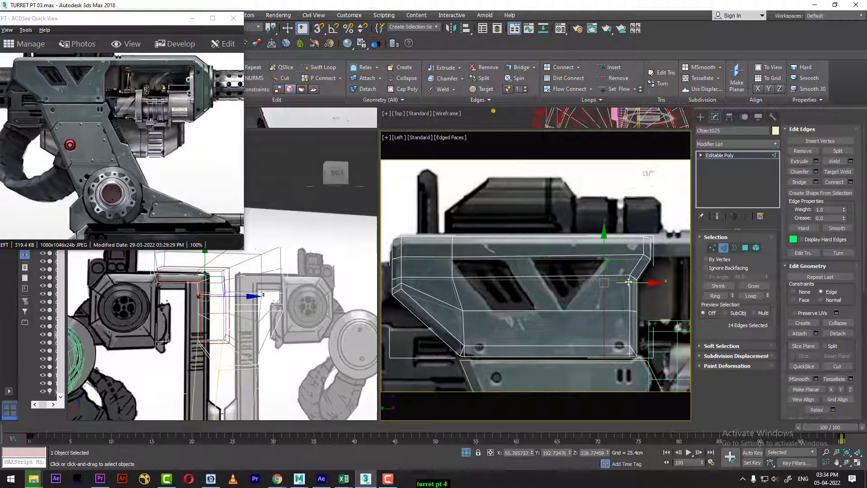
- Connect the bracket's lengthwise edges between the rear and front vertical loops with one new vertical edge loop
{"action": "left_click_drag", "start_coordinate": [548, 206], "coordinate": [541, 408]}
{"action": "right_click", "coordinate": [545, 297]}
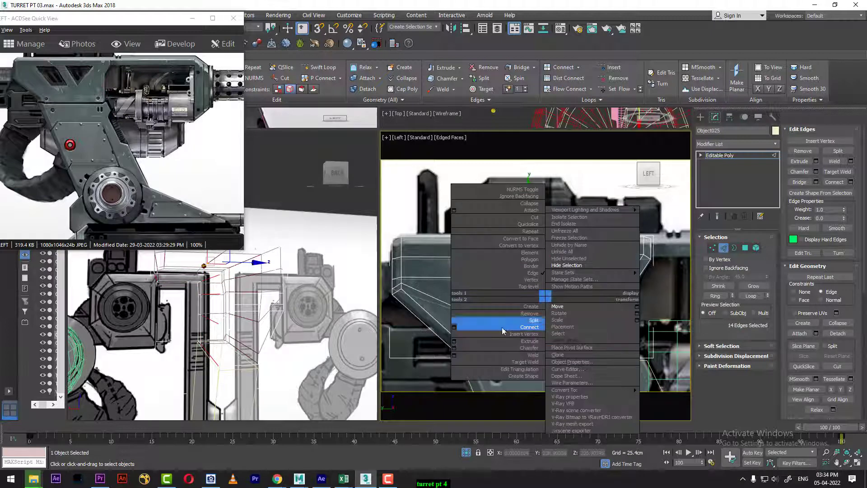
{"action": "left_click", "coordinate": [455, 328]}
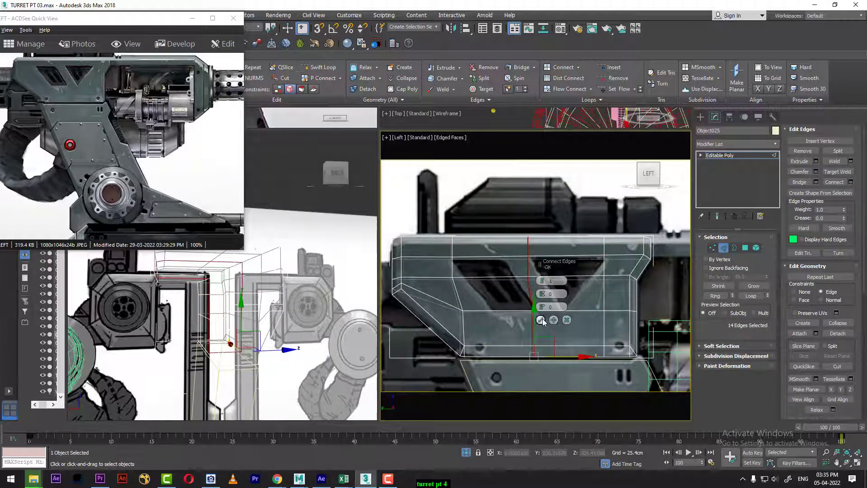
{"action": "left_click", "coordinate": [540, 320]}
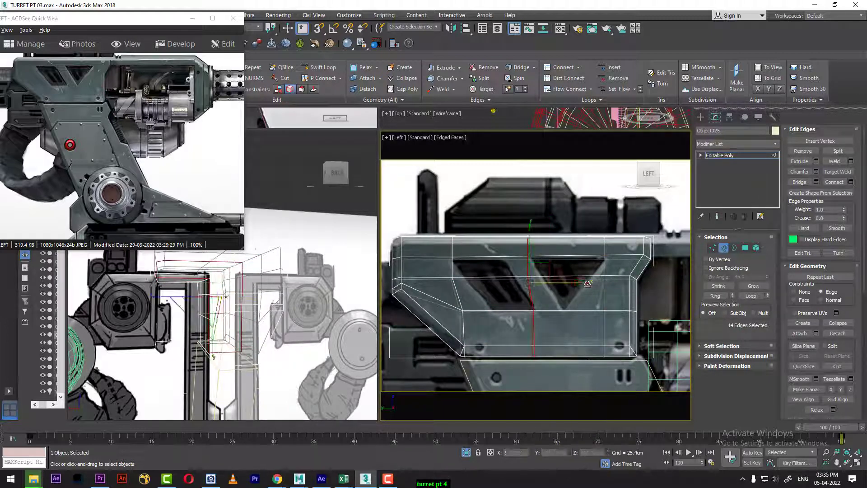
- Scale the new middle loop straight and slide it about 6 cm forward to the slanted cutout's lower front corner
{"action": "left_click_drag", "start_coordinate": [588, 283], "coordinate": [482, 293]}
{"action": "middle_click_drag", "start_coordinate": [544, 277], "coordinate": [550, 275]}
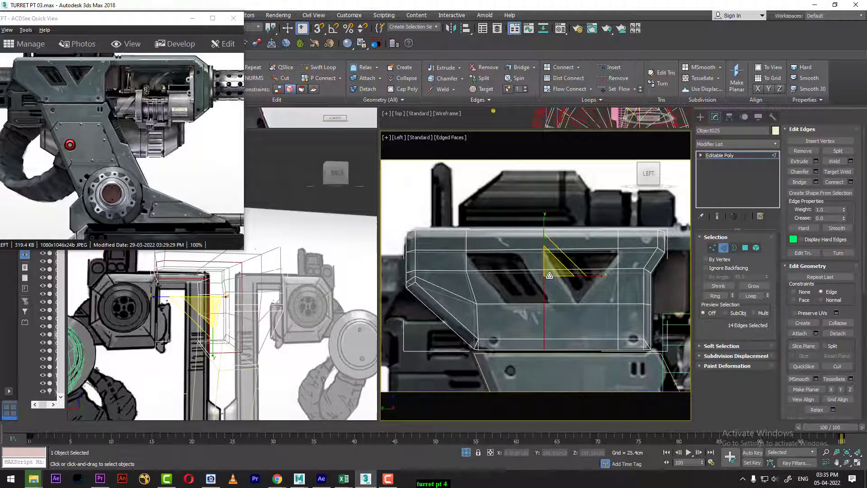
{"action": "key", "text": "w"}
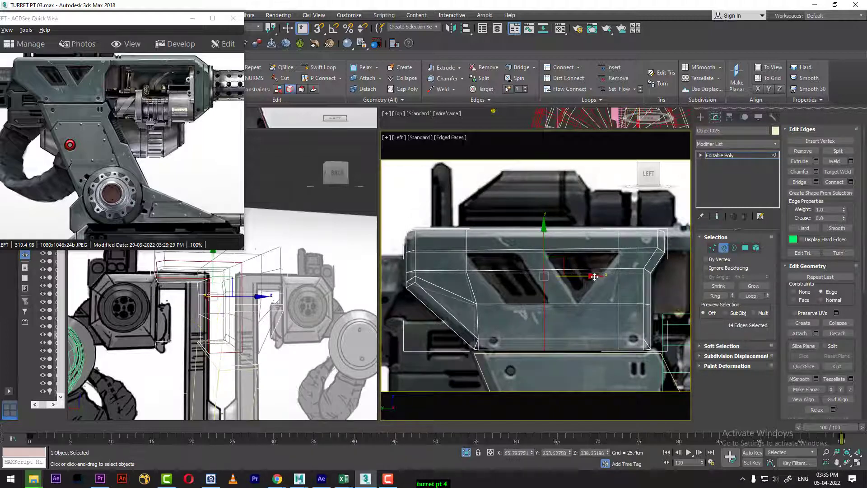
{"action": "left_click_drag", "start_coordinate": [594, 277], "coordinate": [601, 275]}
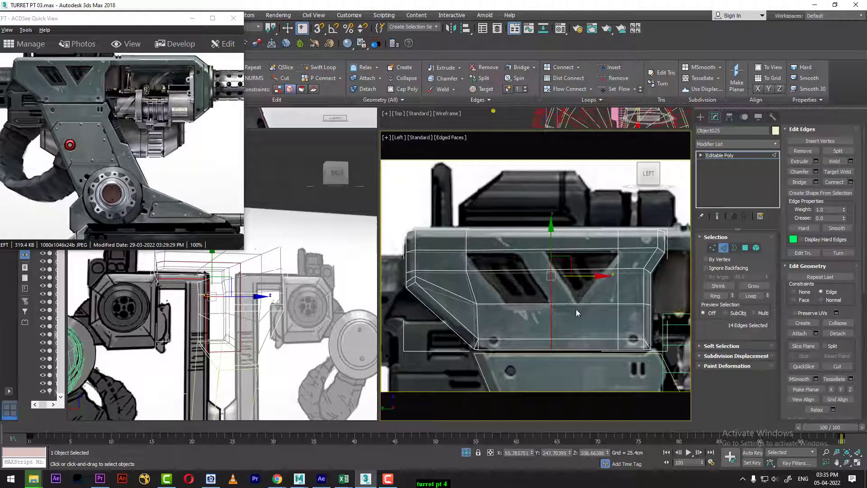
- Connect the lengthwise edges across the triangular cutout with one vertical edge loop near the triangle's lower tip
{"action": "right_click", "coordinate": [561, 230]}
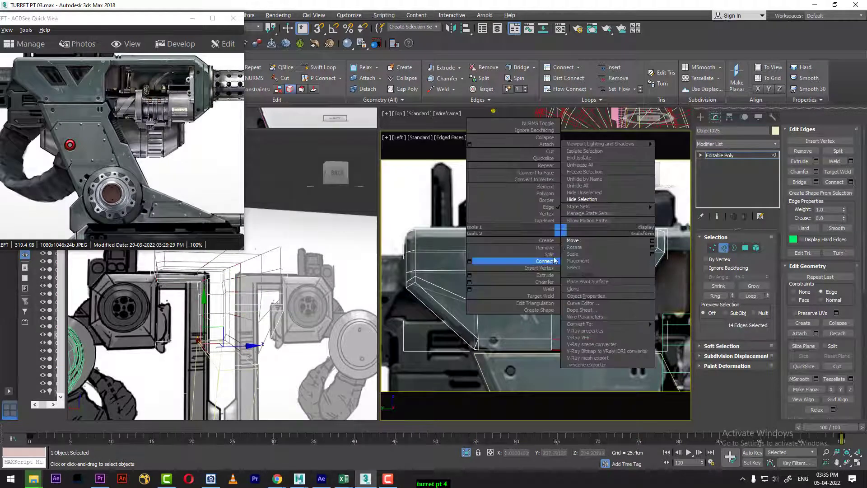
{"action": "left_click", "coordinate": [481, 261]}
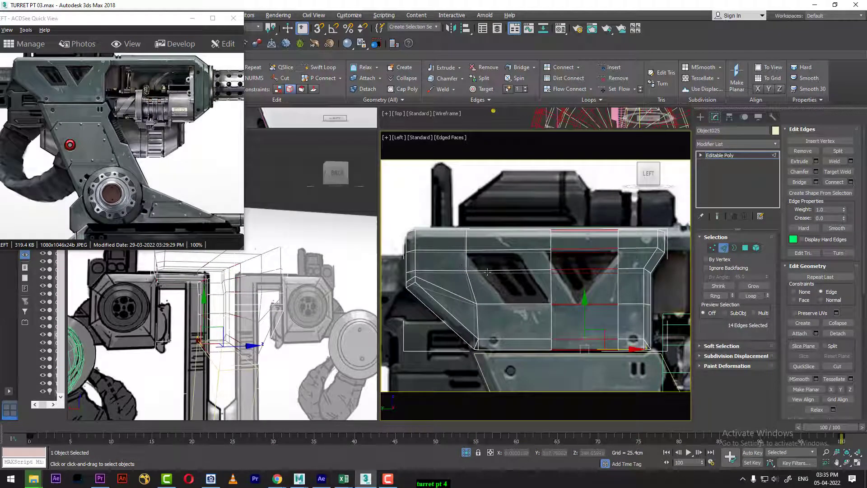
{"action": "middle_click_drag", "start_coordinate": [581, 264], "coordinate": [580, 266]}
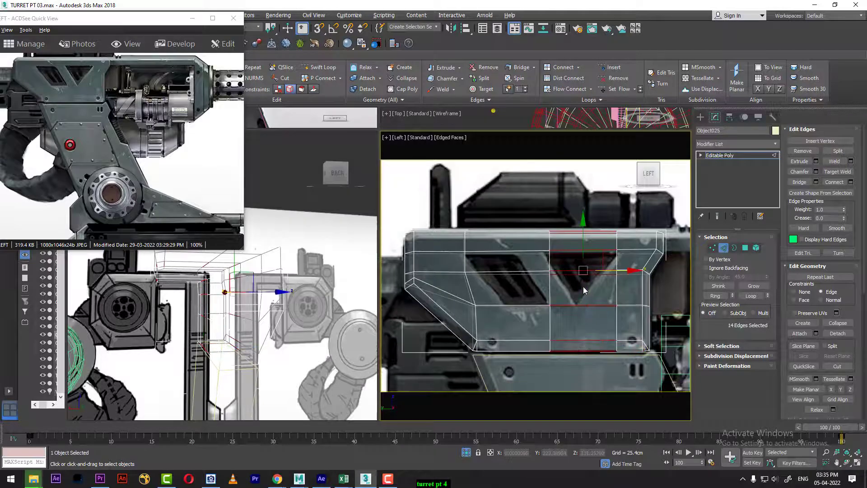
{"action": "right_click", "coordinate": [582, 283]}
{"action": "left_click", "coordinate": [488, 315]}
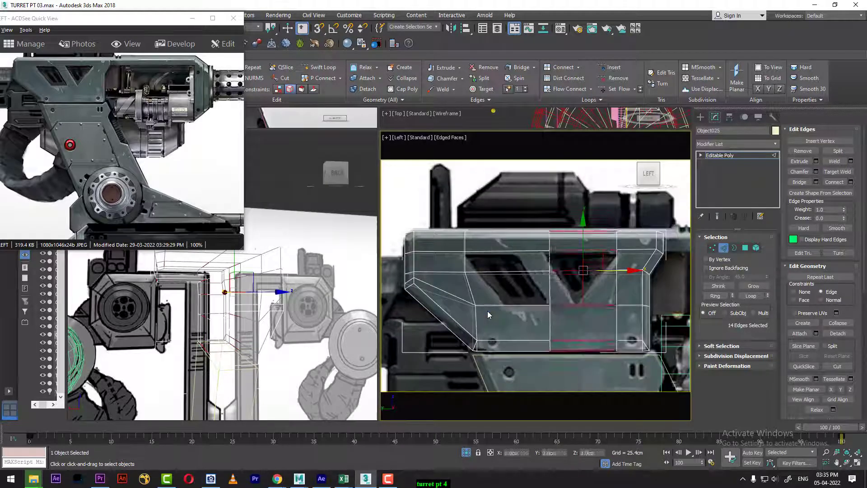
{"action": "left_click", "coordinate": [540, 320]}
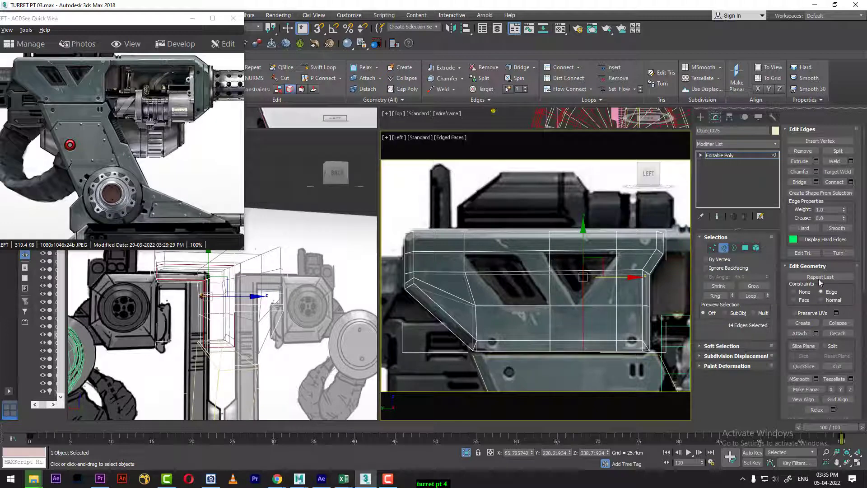
- Shift the upper vertices of the two middle loops about 20 cm rearward and their top rows slightly further, following the cutouts' slant
{"action": "key", "text": "1"}
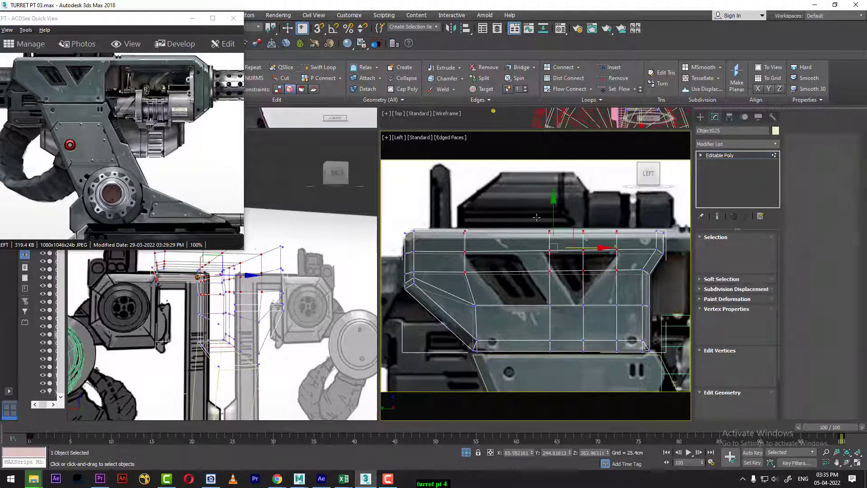
{"action": "left_click_drag", "start_coordinate": [571, 282], "coordinate": [570, 283]}
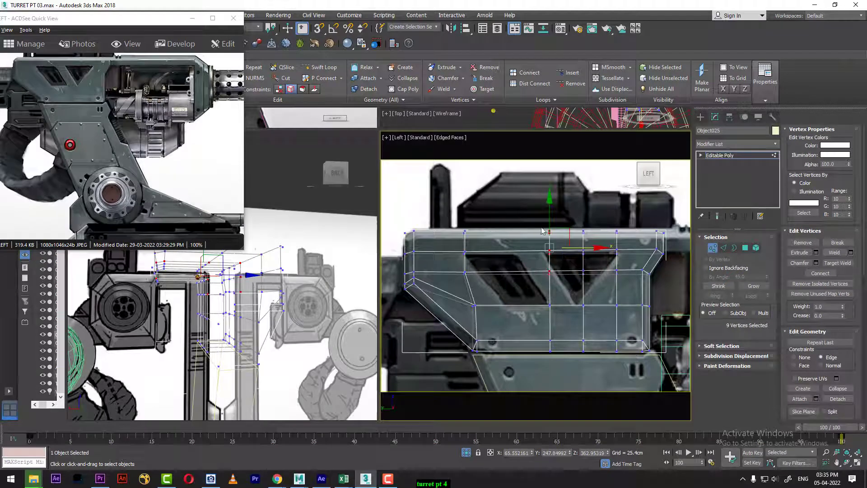
{"action": "left_click_drag", "start_coordinate": [541, 227], "coordinate": [594, 286]}
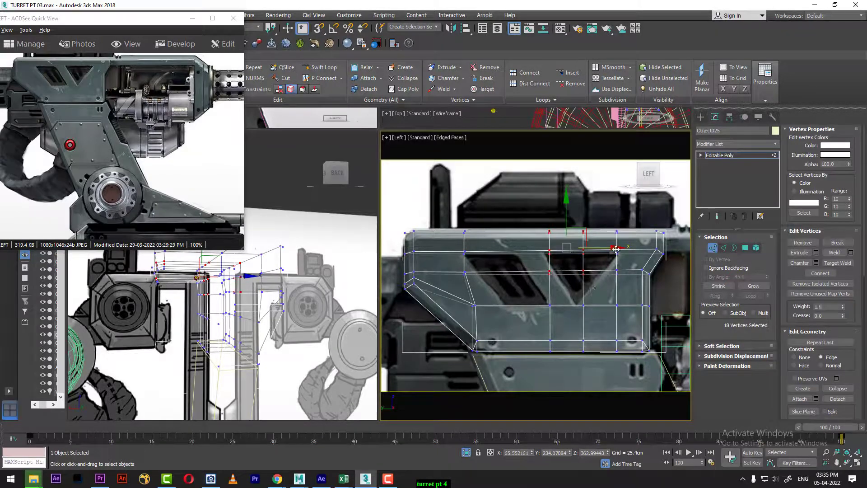
{"action": "left_click_drag", "start_coordinate": [616, 249], "coordinate": [591, 251]}
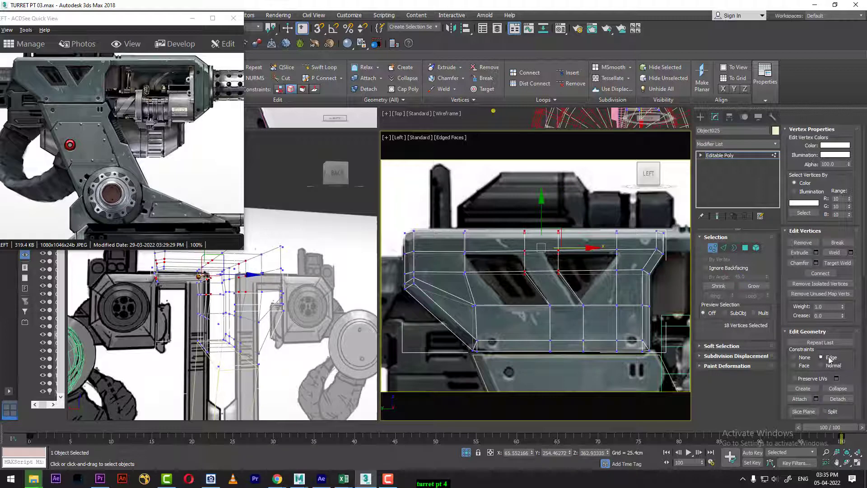
{"action": "mouse_move", "coordinate": [576, 251]}
{"action": "left_mouse_down"}
{"action": "mouse_move", "coordinate": [589, 259]}
{"action": "mouse_move", "coordinate": [576, 242]}
{"action": "left_mouse_up"}
{"action": "mouse_move", "coordinate": [531, 277]}
{"action": "left_mouse_down"}
{"action": "mouse_move", "coordinate": [520, 280]}
{"action": "mouse_move", "coordinate": [539, 264]}
{"action": "left_mouse_up"}
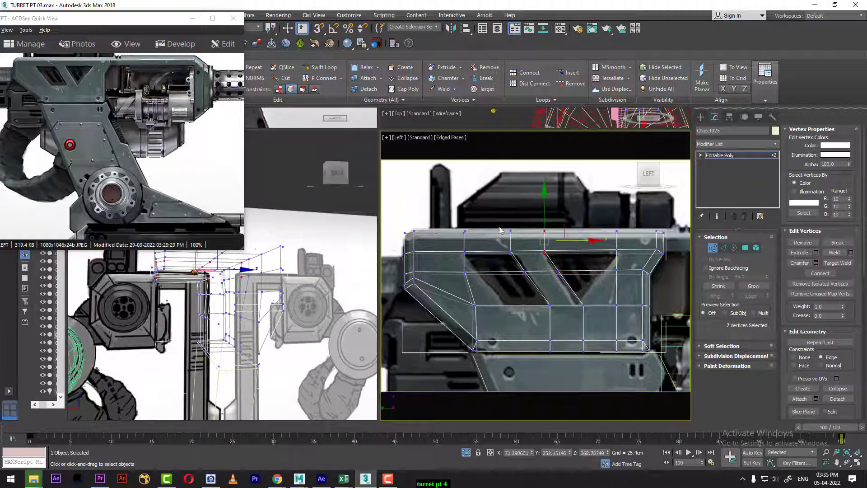
- Fine-tune the two slanted loops to the slanted cutout's front edge and the triangular cutout's rear edge
{"action": "left_click_drag", "start_coordinate": [500, 220], "coordinate": [542, 376]}
{"action": "left_click_drag", "start_coordinate": [573, 278], "coordinate": [575, 278]}
{"action": "left_click_drag", "start_coordinate": [578, 208], "coordinate": [555, 285]}
{"action": "left_click_drag", "start_coordinate": [567, 385], "coordinate": [568, 386], "text": "ctrl"}
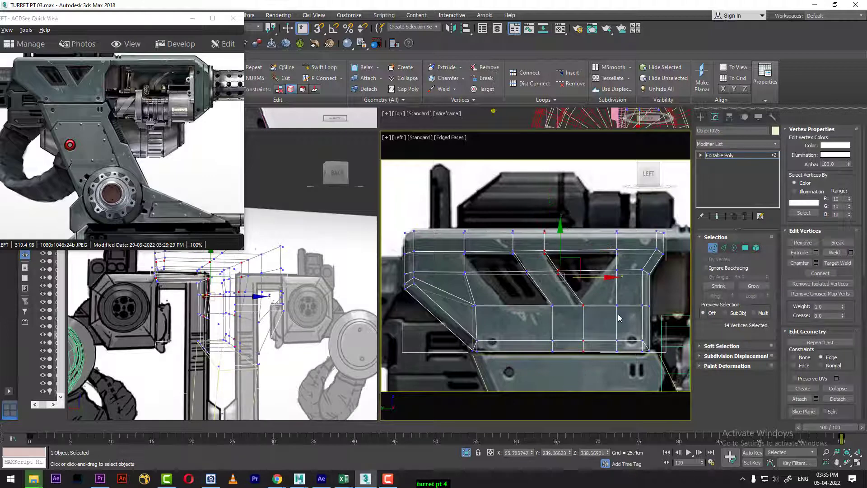
{"action": "left_click", "coordinate": [606, 279]}
{"action": "key", "text": "ctrl+z"}
{"action": "left_click_drag", "start_coordinate": [610, 277], "coordinate": [565, 385]}
{"action": "left_click_drag", "start_coordinate": [620, 331], "coordinate": [617, 331]}
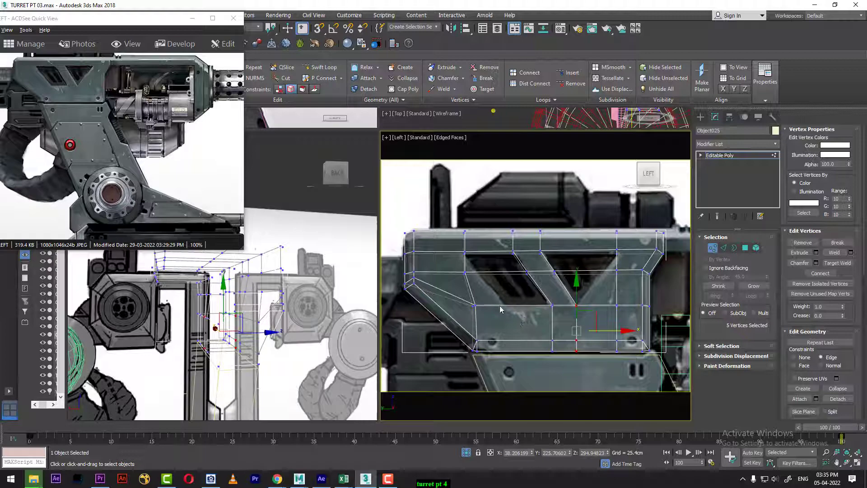
- Examine the vertices at the slanted cutout's lower rear corner from several angles with the bracket shown opaque
{"action": "left_click_drag", "start_coordinate": [471, 313], "coordinate": [469, 315]}
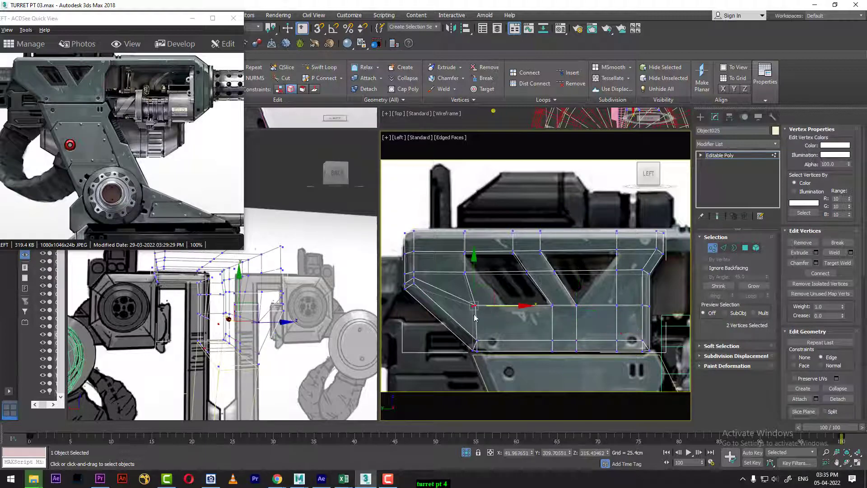
{"action": "middle_click_drag", "start_coordinate": [215, 337], "coordinate": [239, 415], "text": "alt"}
{"action": "left_click_drag", "start_coordinate": [181, 428], "coordinate": [2, 419]}
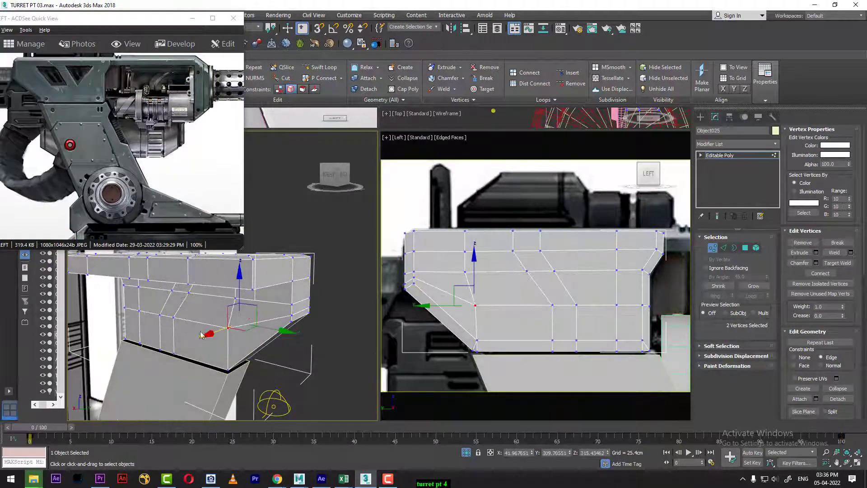
{"action": "mouse_move", "coordinate": [232, 307]}
{"action": "middle_mouse_down", "text": "alt"}
{"action": "mouse_move", "coordinate": [157, 306]}
{"action": "mouse_move", "coordinate": [245, 298]}
{"action": "middle_mouse_up", "text": "alt"}
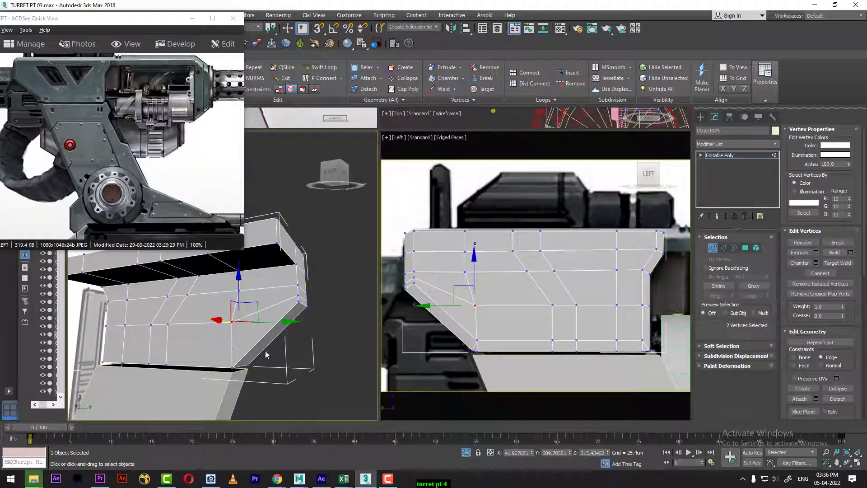
{"action": "middle_click_drag", "start_coordinate": [265, 355], "coordinate": [265, 288], "text": "alt"}
{"action": "scroll", "coordinate": [248, 332], "scroll_direction": "up", "scroll_amount": 3}
{"action": "middle_click_drag", "start_coordinate": [275, 318], "coordinate": [261, 352], "text": "alt"}
{"action": "left_click_drag", "start_coordinate": [51, 427], "coordinate": [597, 430]}
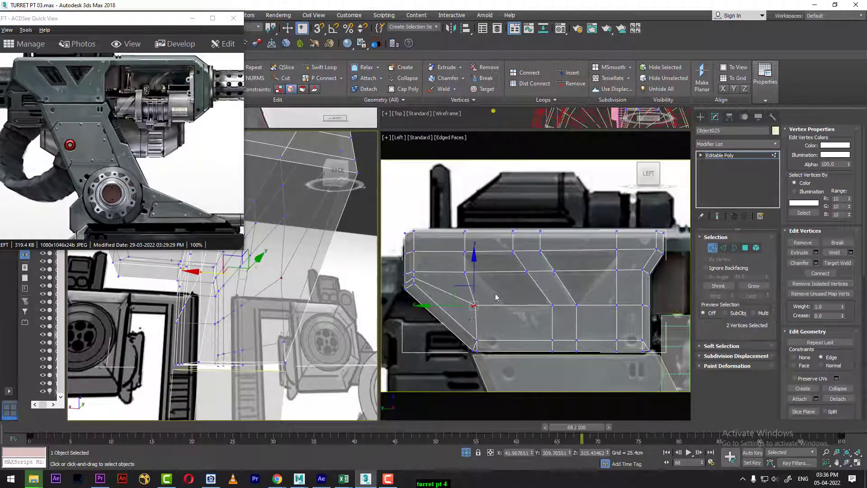
- Move the rear loop's lower and middle vertices forward and its top vertices slightly rearward to match the slanted cutout's rear edge
{"action": "left_click_drag", "start_coordinate": [490, 299], "coordinate": [470, 315]}
{"action": "key", "text": "ctrl+z"}
{"action": "left_click", "coordinate": [507, 303]}
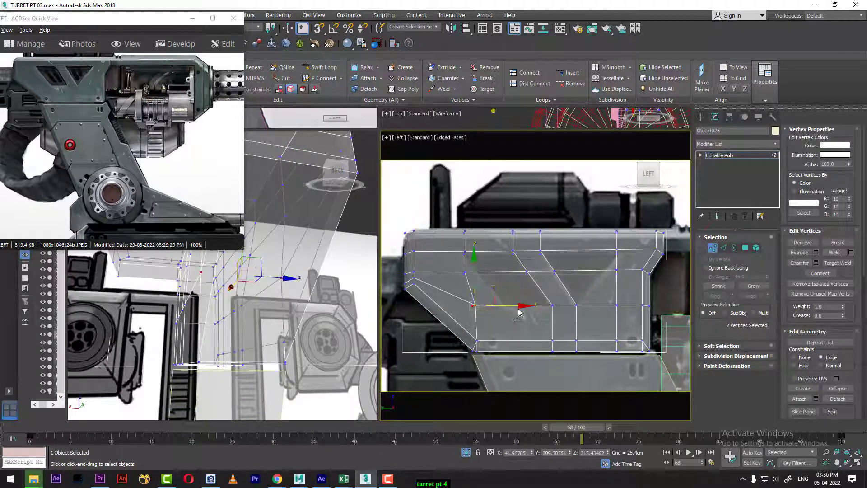
{"action": "left_click_drag", "start_coordinate": [520, 305], "coordinate": [548, 305]}
{"action": "left_click_drag", "start_coordinate": [473, 277], "coordinate": [521, 273]}
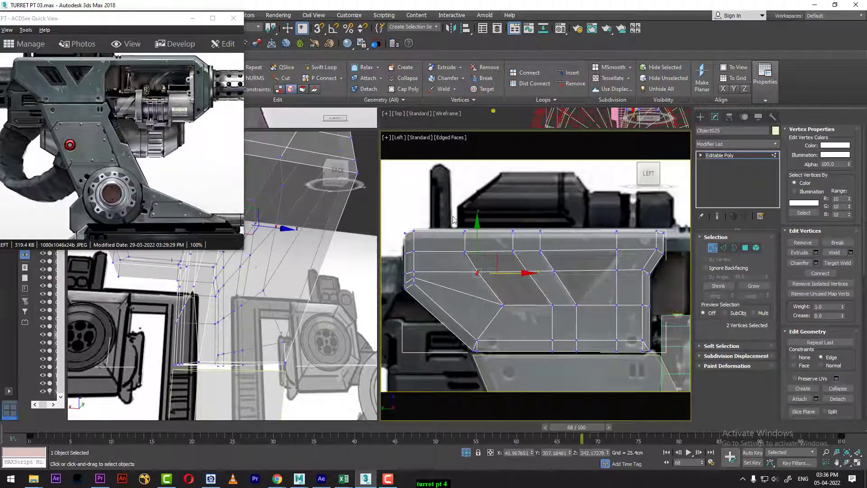
{"action": "left_click_drag", "start_coordinate": [453, 216], "coordinate": [485, 257]}
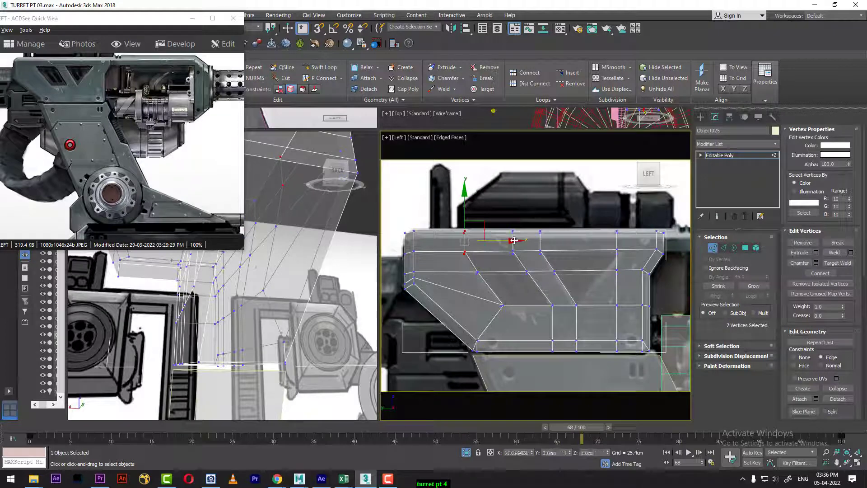
{"action": "left_click_drag", "start_coordinate": [513, 241], "coordinate": [510, 240]}
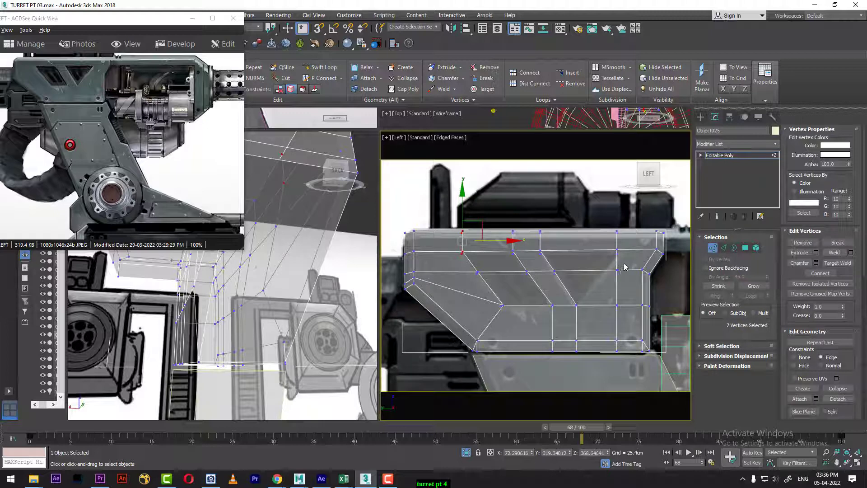
- Shift the front loop's vertices at mid-height of the triangular cutout about 9 cm rearward onto the cutout's front edge
{"action": "left_click_drag", "start_coordinate": [609, 284], "coordinate": [609, 284]}
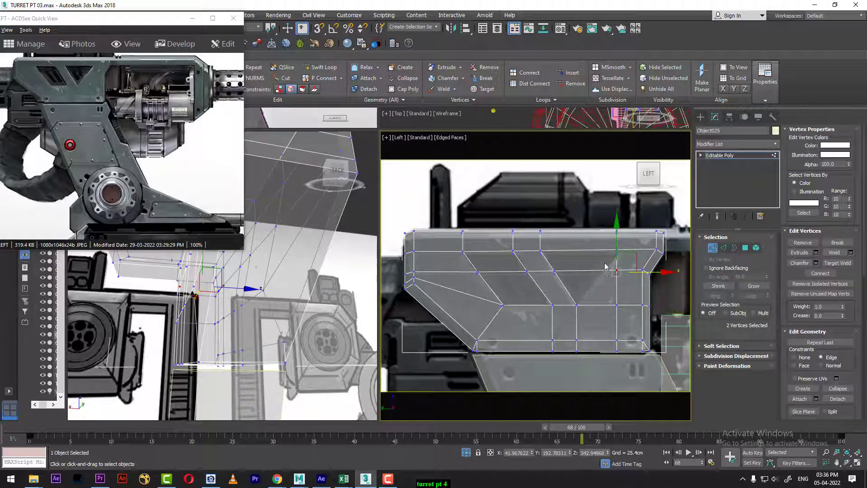
{"action": "left_click_drag", "start_coordinate": [625, 364], "coordinate": [625, 364]}
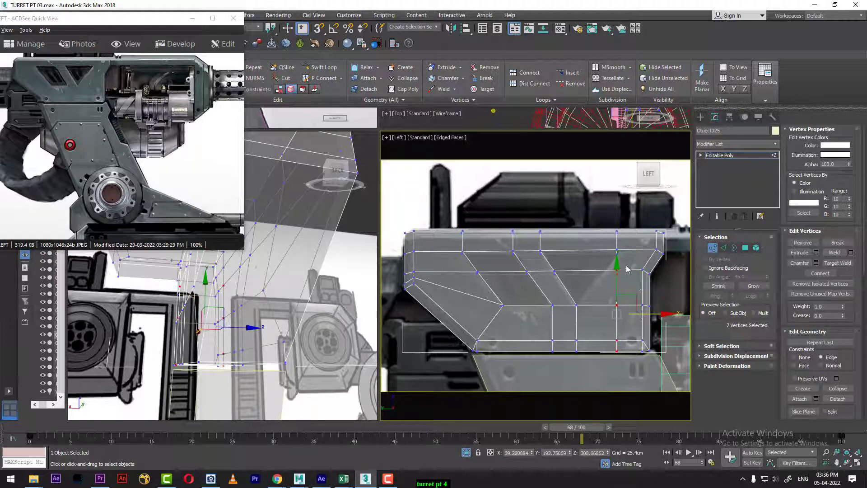
{"action": "left_click_drag", "start_coordinate": [605, 284], "coordinate": [605, 284]}
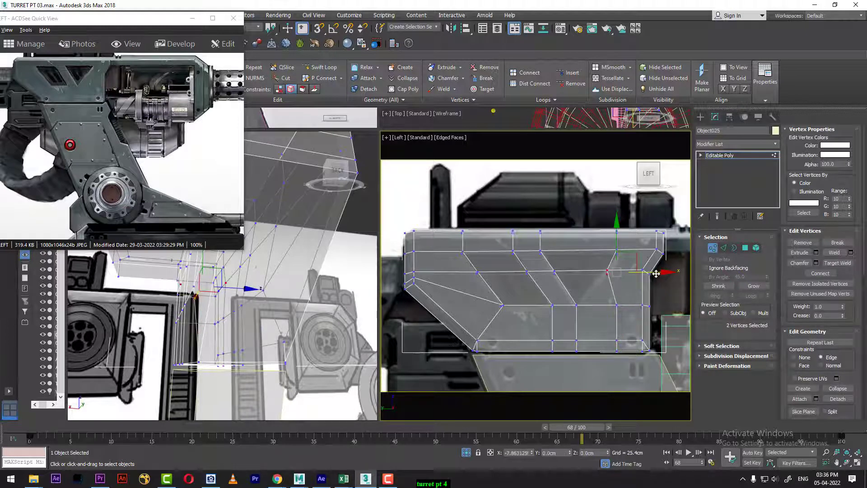
{"action": "left_click_drag", "start_coordinate": [655, 274], "coordinate": [645, 298]}
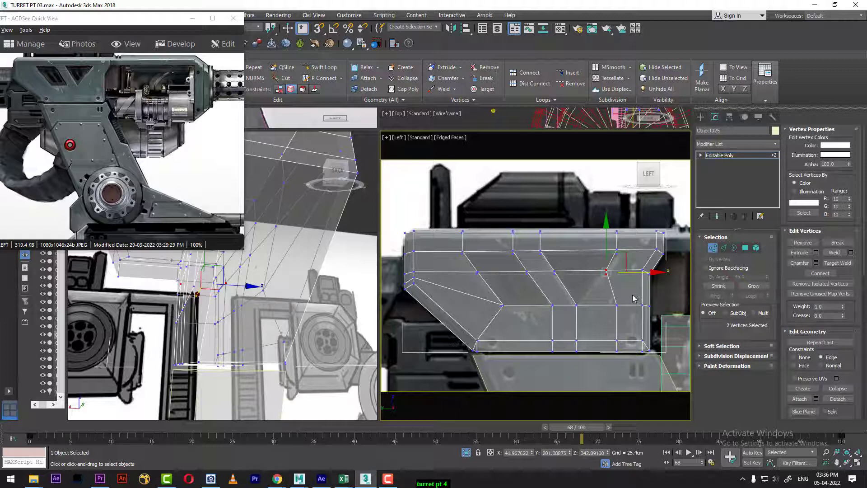
- Move the front loop's lower vertices rearward until they sit just beside the triangular cutout's lower tip
{"action": "left_click_drag", "start_coordinate": [606, 397], "coordinate": [606, 396]}
{"action": "left_click_drag", "start_coordinate": [668, 331], "coordinate": [643, 338]}
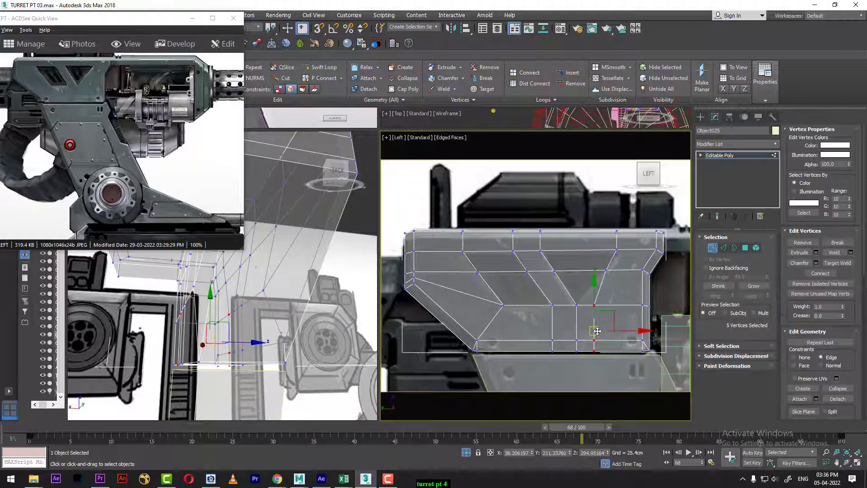
{"action": "scroll", "coordinate": [597, 331], "scroll_direction": "up", "scroll_amount": 2}
{"action": "left_click_drag", "start_coordinate": [648, 305], "coordinate": [632, 304]}
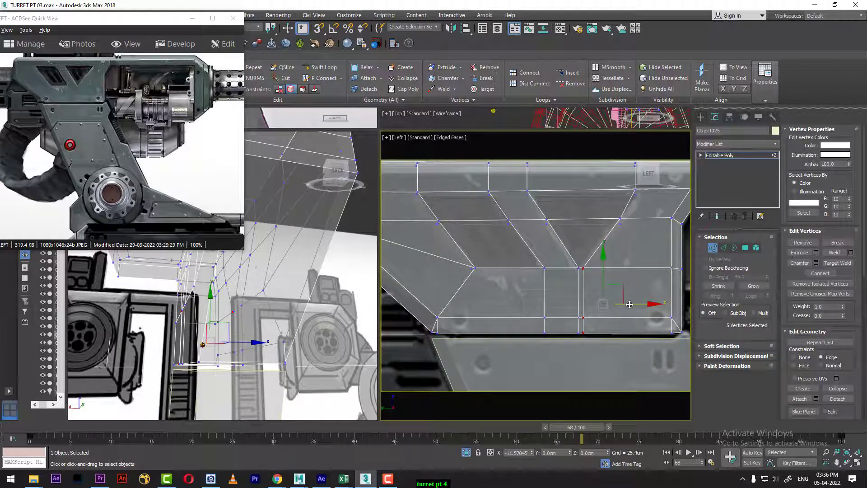
{"action": "left_click_drag", "start_coordinate": [629, 304], "coordinate": [629, 304]}
- Bridge the slanted and triangular cutouts' polygons between the bracket's two side faces to open both cutouts, and return to whole-object level
{"action": "middle_click_drag", "start_coordinate": [597, 312], "coordinate": [608, 334]}
{"action": "left_click", "coordinate": [747, 247]}
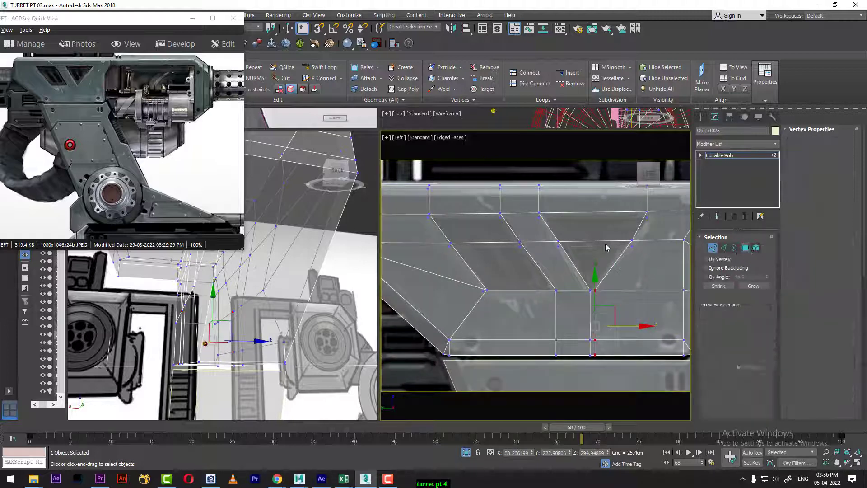
{"action": "left_click", "coordinate": [597, 228]}
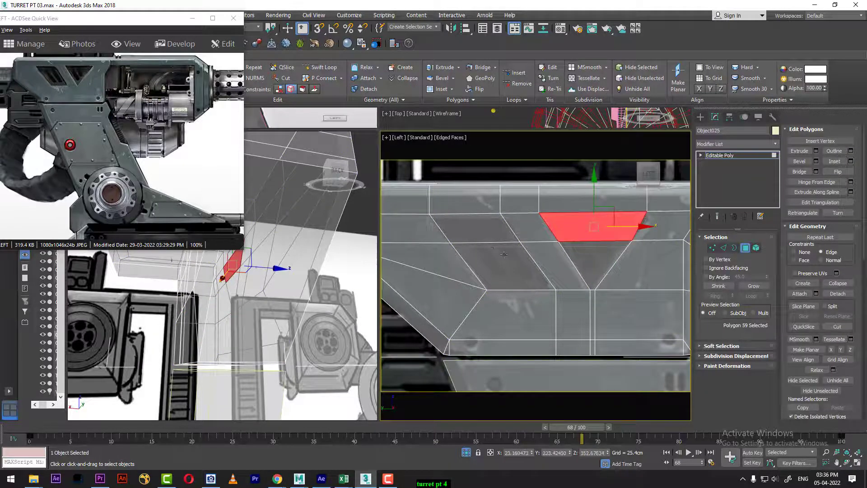
{"action": "left_click", "coordinate": [481, 233]}
{"action": "left_click", "coordinate": [489, 258], "text": "ctrl"}
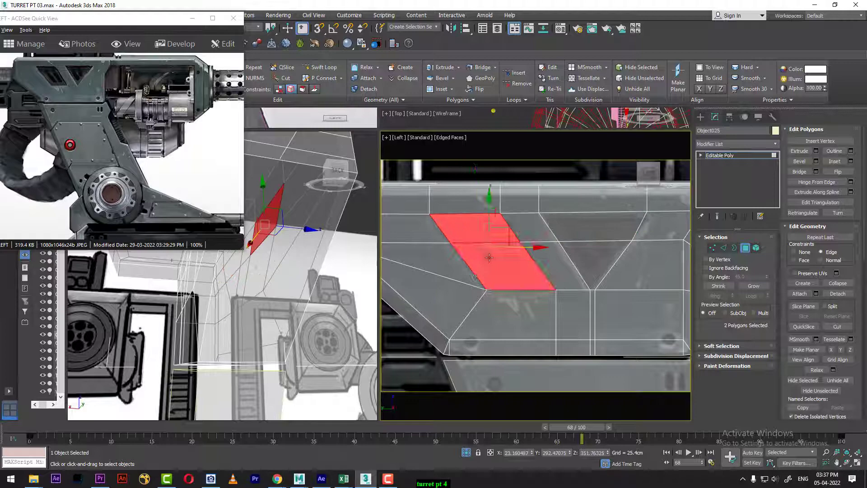
{"action": "left_click", "coordinate": [582, 232], "text": "ctrl"}
{"action": "left_click", "coordinate": [587, 252], "text": "ctrl"}
{"action": "middle_click_drag", "start_coordinate": [255, 306], "coordinate": [293, 322], "text": "alt"}
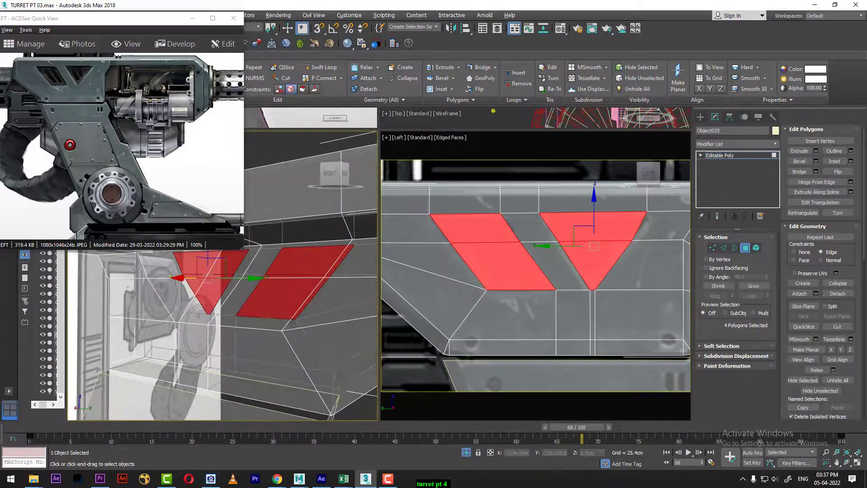
{"action": "left_click", "coordinate": [268, 301], "text": "ctrl"}
{"action": "left_click", "coordinate": [276, 266], "text": "ctrl"}
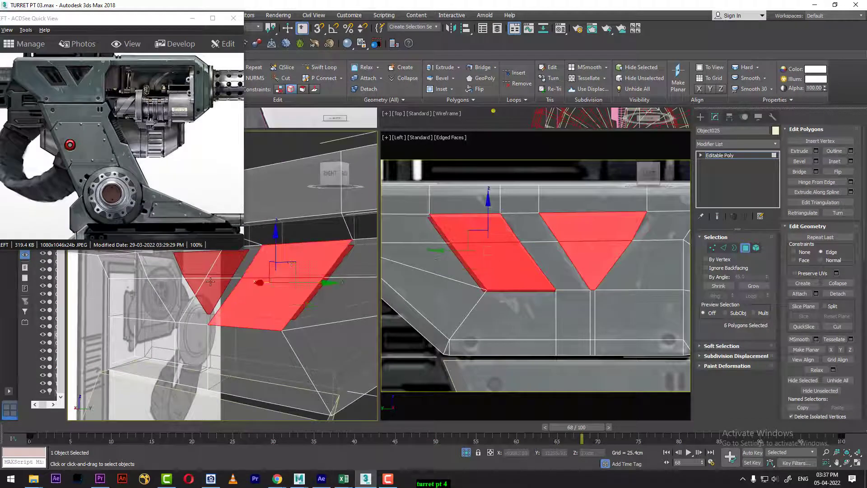
{"action": "left_click", "coordinate": [172, 292], "text": "ctrl"}
{"action": "left_click", "coordinate": [163, 268], "text": "ctrl"}
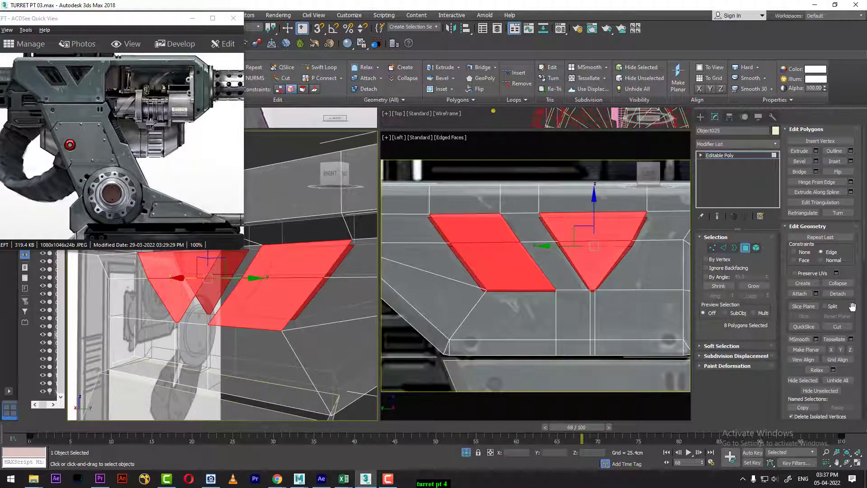
{"action": "left_click_drag", "start_coordinate": [855, 325], "coordinate": [855, 364]}
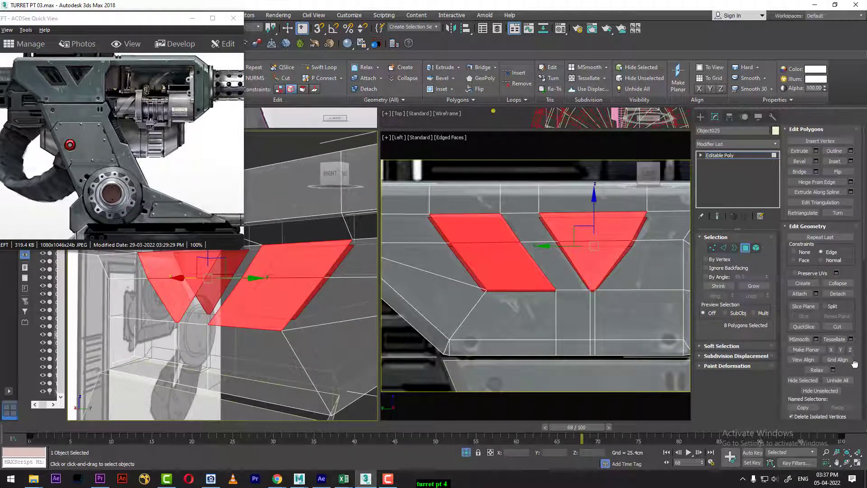
{"action": "left_click", "coordinate": [816, 172]}
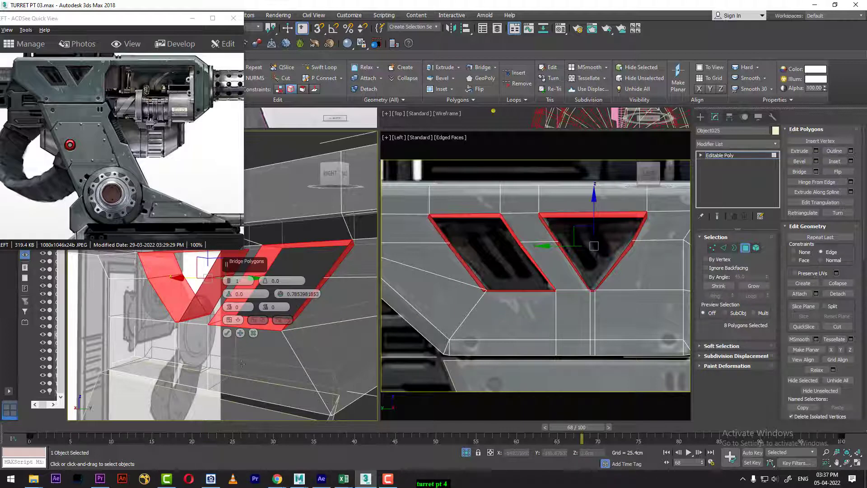
{"action": "left_click", "coordinate": [227, 333]}
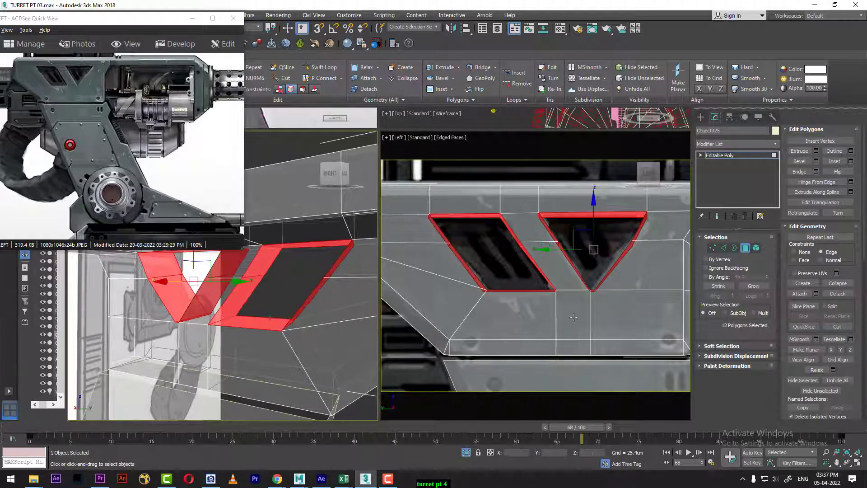
{"action": "scroll", "coordinate": [574, 317], "scroll_direction": "down", "scroll_amount": 4}
{"action": "right_click", "coordinate": [555, 293]}
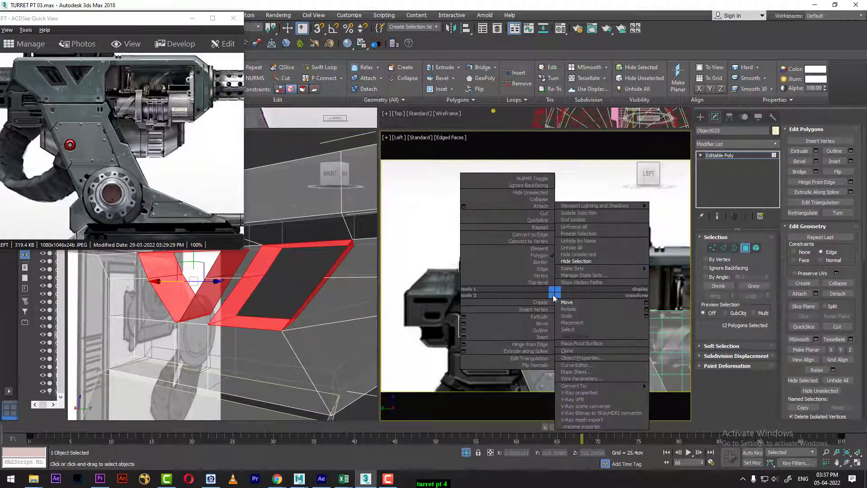
{"action": "left_click", "coordinate": [540, 283]}
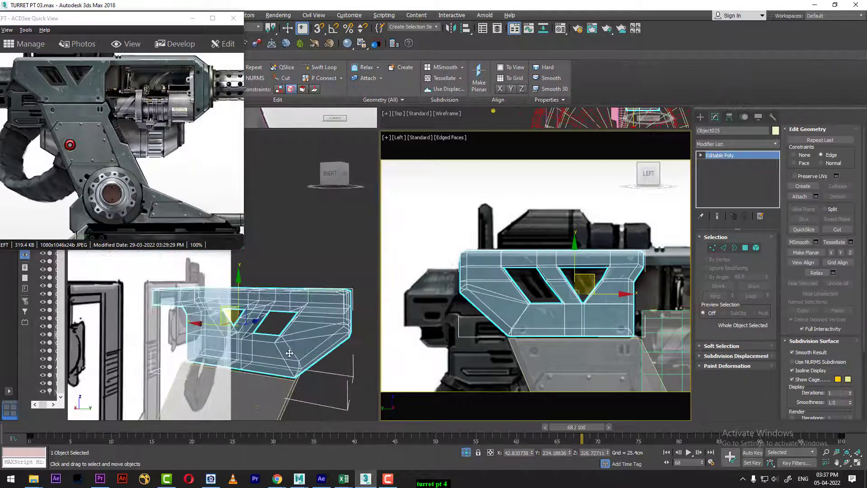
- Examine the bracket and its through-cutouts in shaded and wireframe display, from the front and in perspective
{"action": "key", "text": "F3"}
{"action": "key", "text": "F3"}
{"action": "key", "text": "F3"}
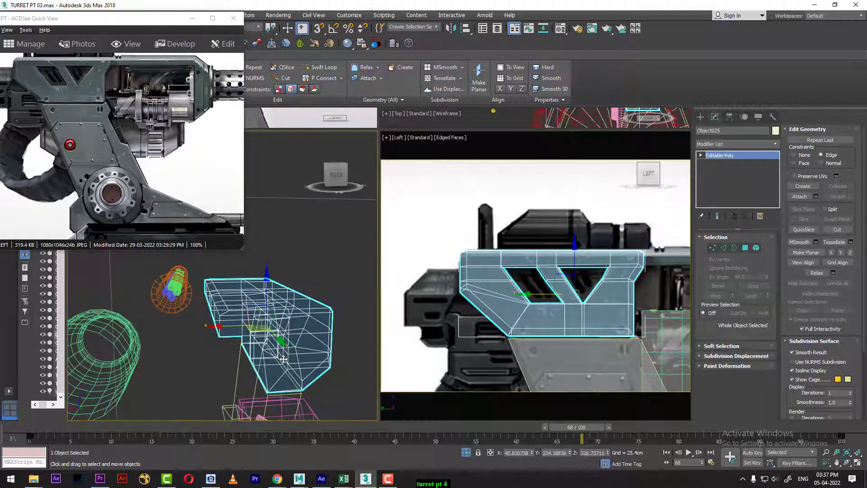
{"action": "middle_click_drag", "start_coordinate": [323, 366], "coordinate": [293, 374], "text": "alt"}
{"action": "key", "text": "f"}
{"action": "key", "text": "z"}
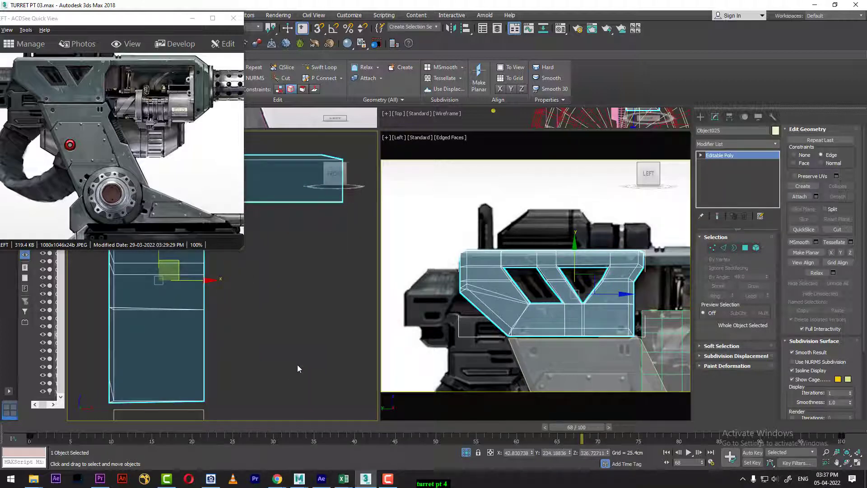
{"action": "key", "text": "F3"}
{"action": "scroll", "coordinate": [282, 364], "scroll_direction": "down", "scroll_amount": 4}
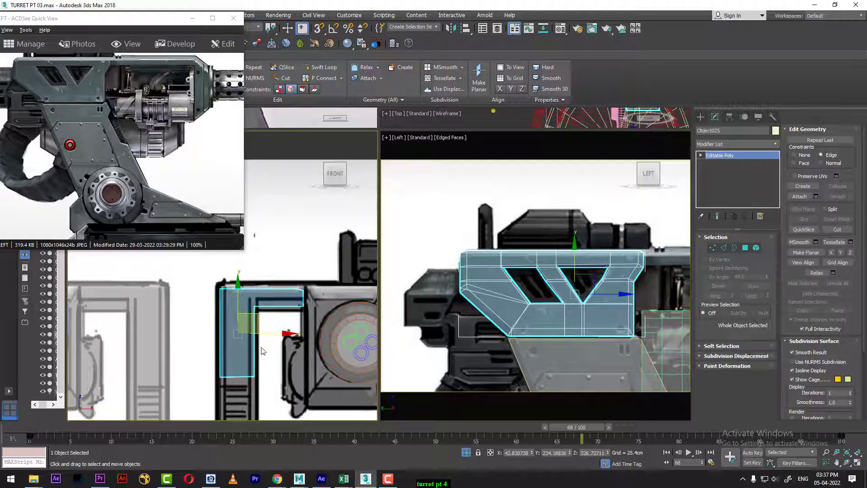
{"action": "key", "text": "p"}
{"action": "middle_click_drag", "start_coordinate": [259, 357], "coordinate": [441, 358], "text": "alt"}
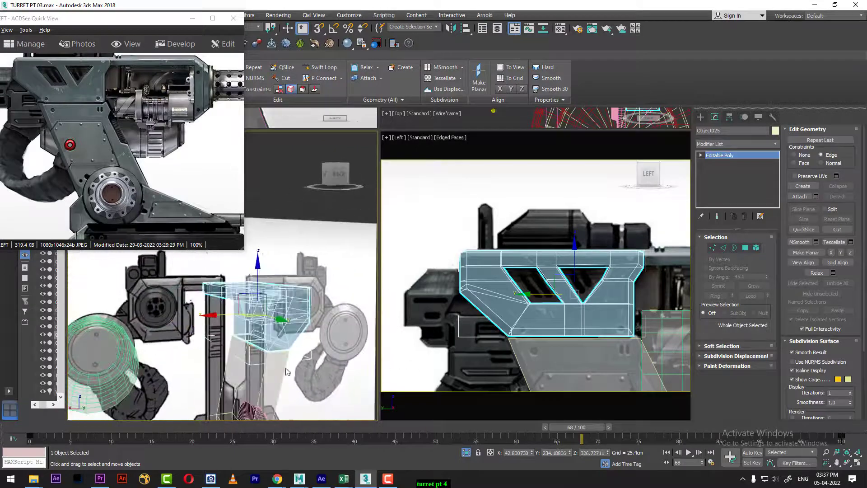
{"action": "scroll", "coordinate": [285, 369], "scroll_direction": "up", "scroll_amount": 5}
{"action": "mouse_move", "coordinate": [285, 369]}
{"action": "middle_mouse_down"}
{"action": "mouse_move", "coordinate": [246, 384]}
{"action": "mouse_move", "coordinate": [283, 357]}
{"action": "mouse_move", "coordinate": [277, 377]}
{"action": "middle_mouse_up"}
- Maximize the Left view, set the timeline to frame 100, and deselect the bracket to compare it with the reference
{"action": "mouse_move", "coordinate": [553, 313]}
{"action": "middle_mouse_down"}
{"action": "mouse_move", "coordinate": [556, 273]}
{"action": "mouse_move", "coordinate": [565, 303]}
{"action": "middle_mouse_up"}
{"action": "key", "text": "alt+w"}
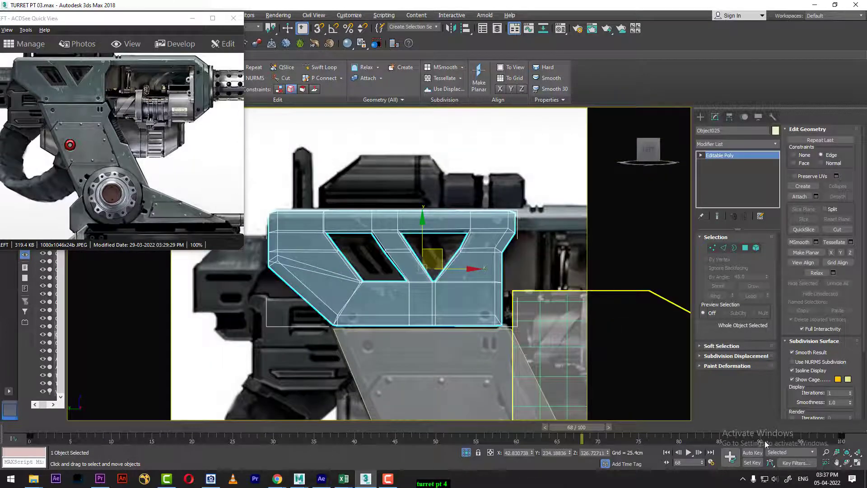
{"action": "left_click_drag", "start_coordinate": [768, 437], "coordinate": [835, 436]}
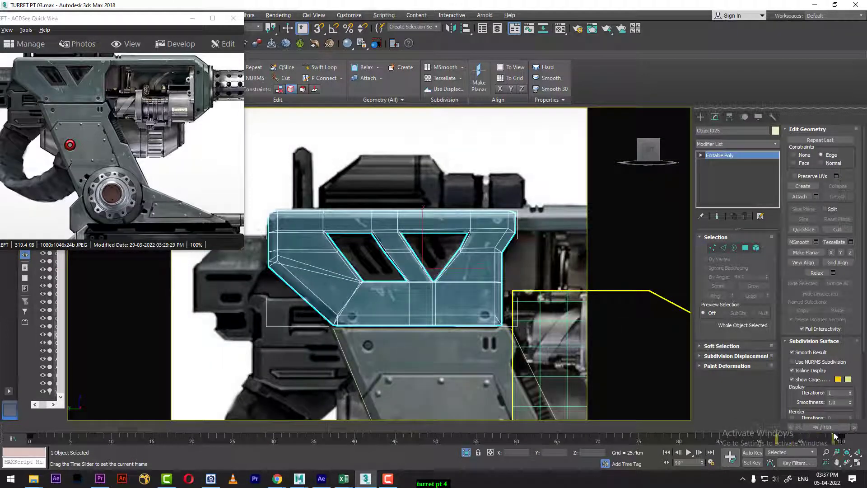
{"action": "right_click", "coordinate": [411, 272]}
{"action": "left_click", "coordinate": [389, 264]}
{"action": "left_click", "coordinate": [455, 155]}
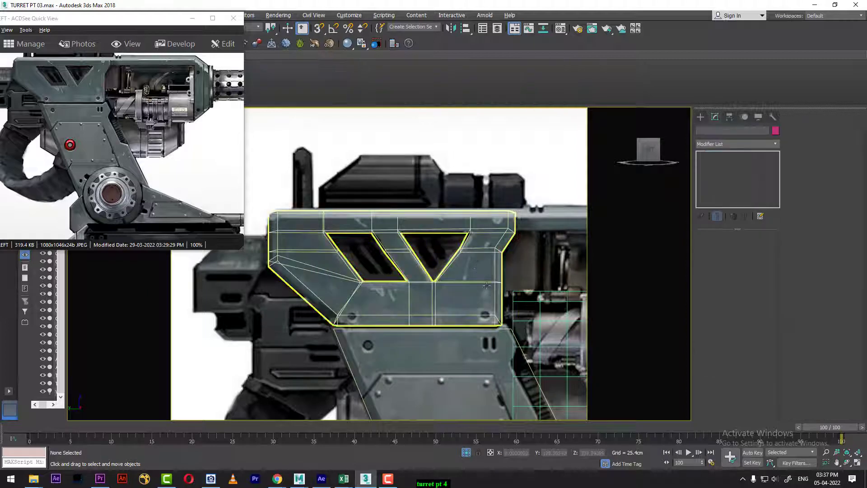
{"action": "scroll", "coordinate": [489, 298], "scroll_direction": "up", "scroll_amount": 2}
{"action": "scroll", "coordinate": [502, 326], "scroll_direction": "down", "scroll_amount": 2}
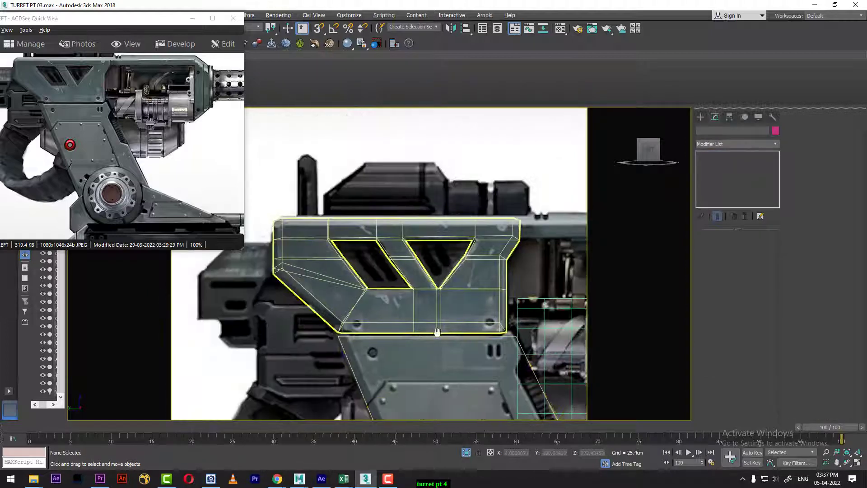
{"action": "middle_click_drag", "start_coordinate": [434, 333], "coordinate": [476, 324]}
{"action": "middle_click_drag", "start_coordinate": [461, 366], "coordinate": [454, 275]}
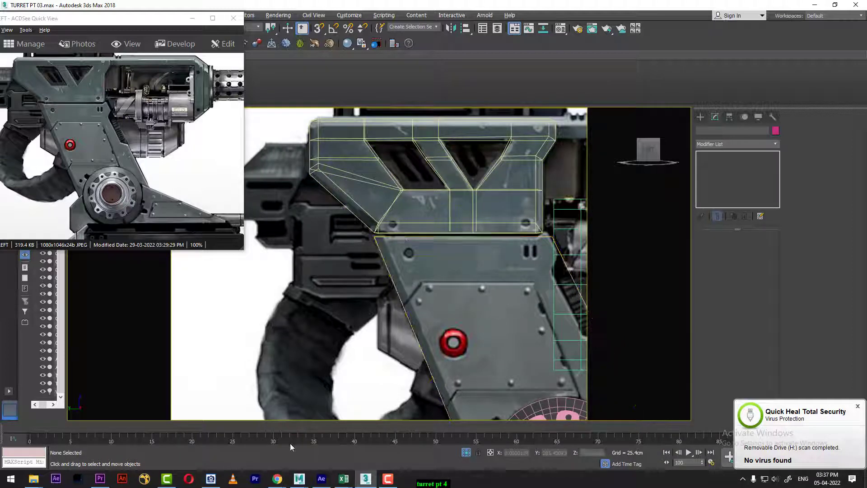
- Switch to the YouTube page in Chrome, minimize the reference image, and open the "cg artist all rounder" channel
{"action": "mouse_move", "coordinate": [279, 479]}
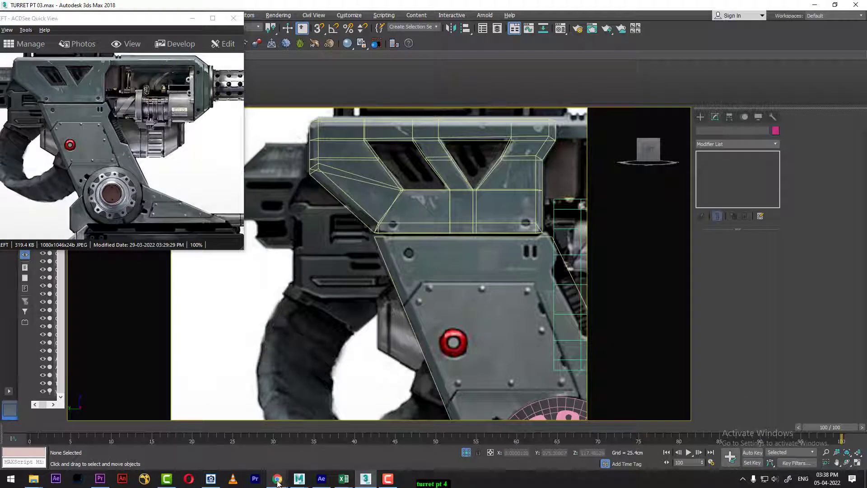
{"action": "left_click", "coordinate": [359, 438]}
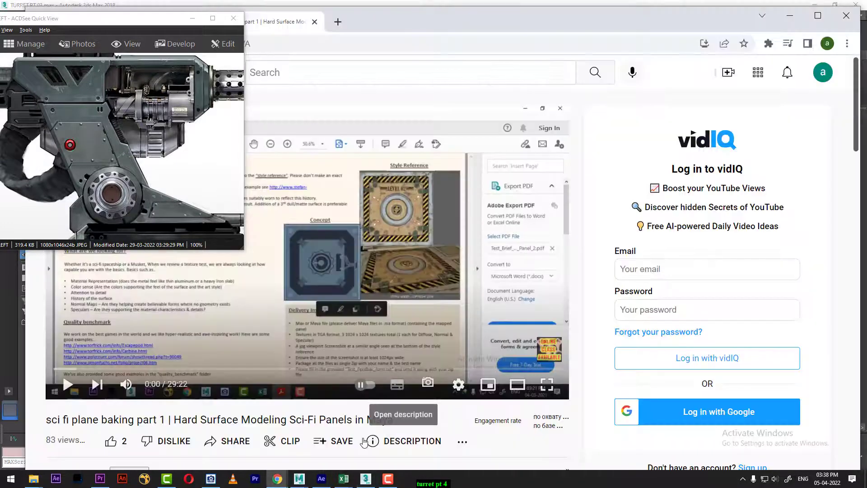
{"action": "left_click", "coordinate": [194, 21]}
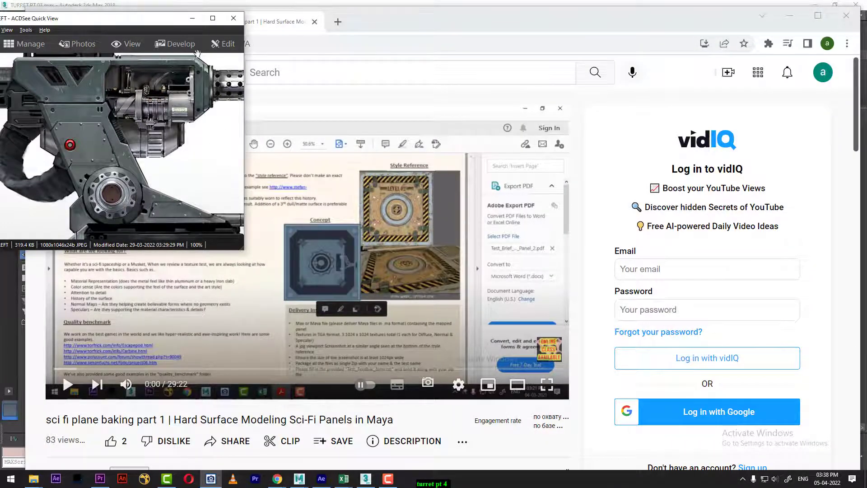
{"action": "left_click", "coordinate": [190, 21]}
{"action": "scroll", "coordinate": [110, 391], "scroll_direction": "down", "scroll_amount": 7}
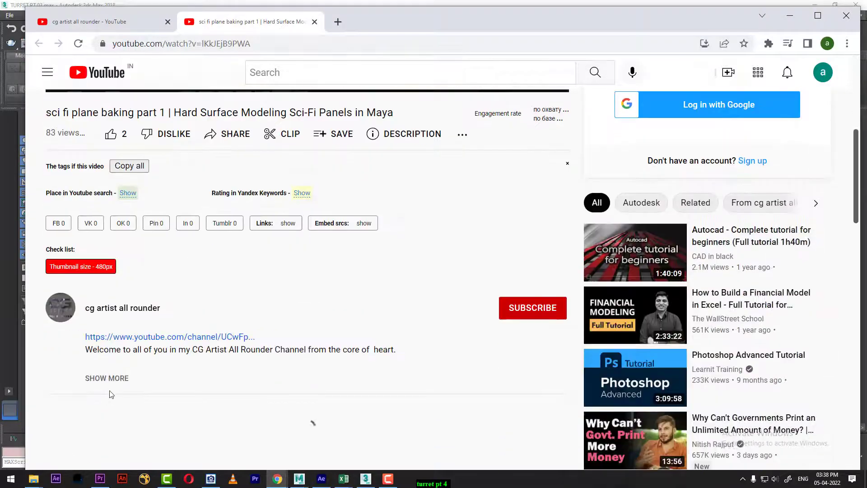
{"action": "left_click", "coordinate": [131, 309]}
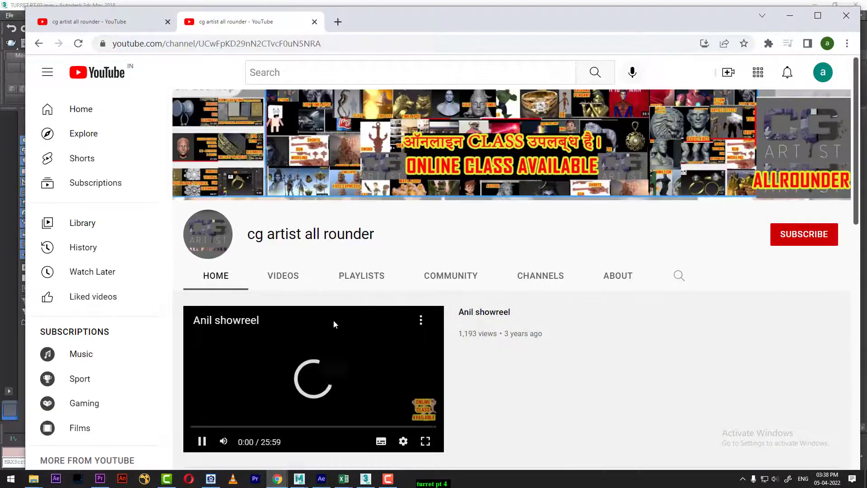
- Search the channel's videos for "gun" and open the video "gun modeling in 3ds max"
{"action": "left_click", "coordinate": [284, 277]}
{"action": "left_click", "coordinate": [678, 277]}
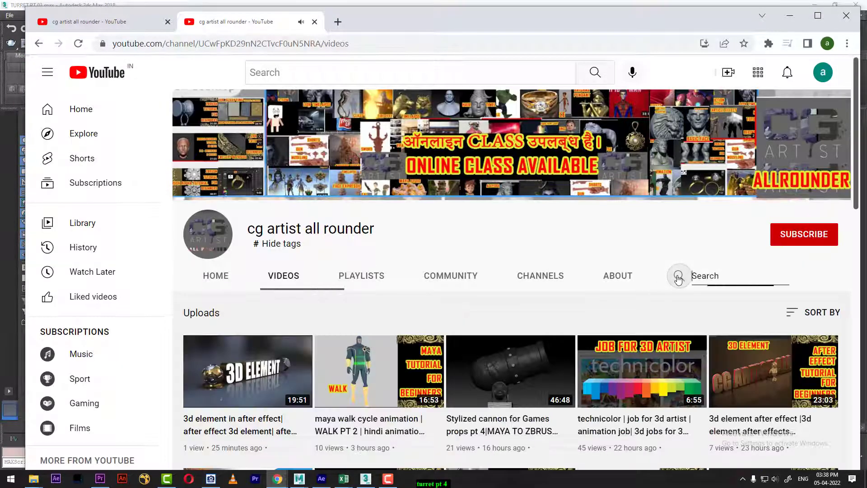
{"action": "type", "text": "gun"}
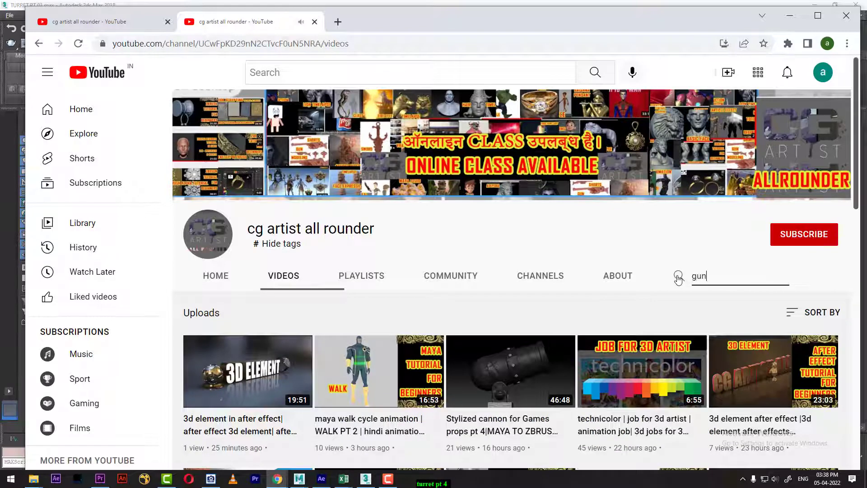
{"action": "key", "text": "Return"}
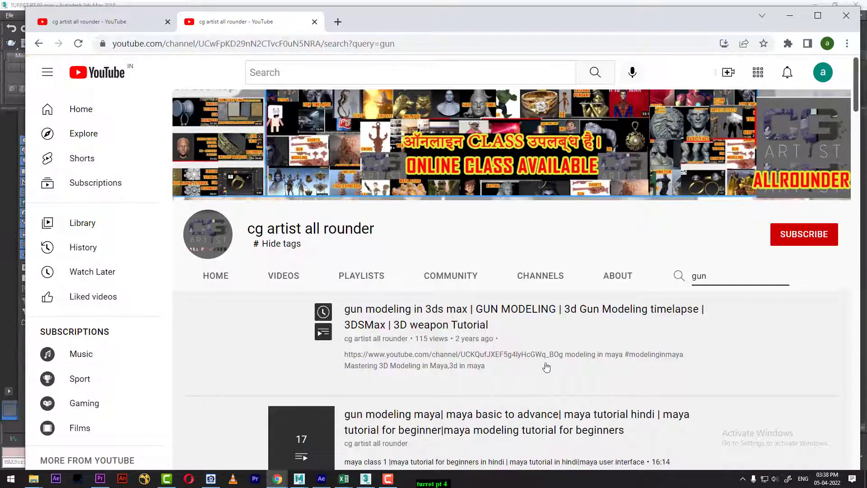
{"action": "scroll", "coordinate": [538, 359], "scroll_direction": "down", "scroll_amount": 1}
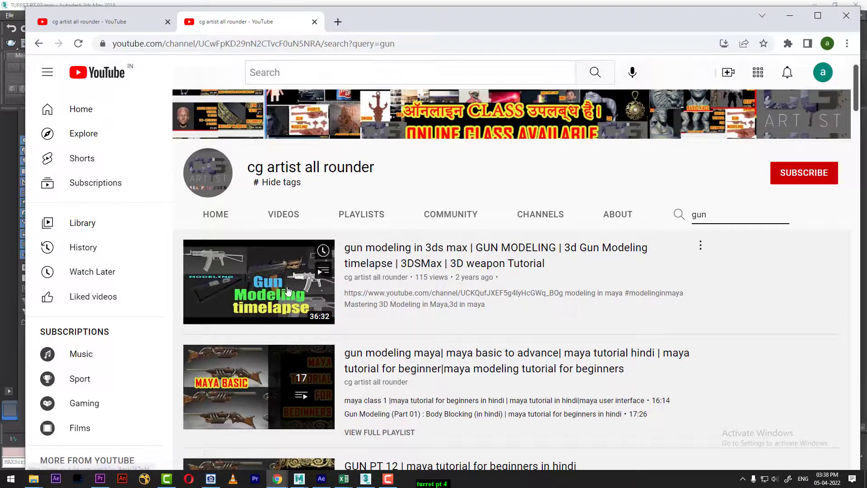
{"action": "left_click", "coordinate": [307, 298]}
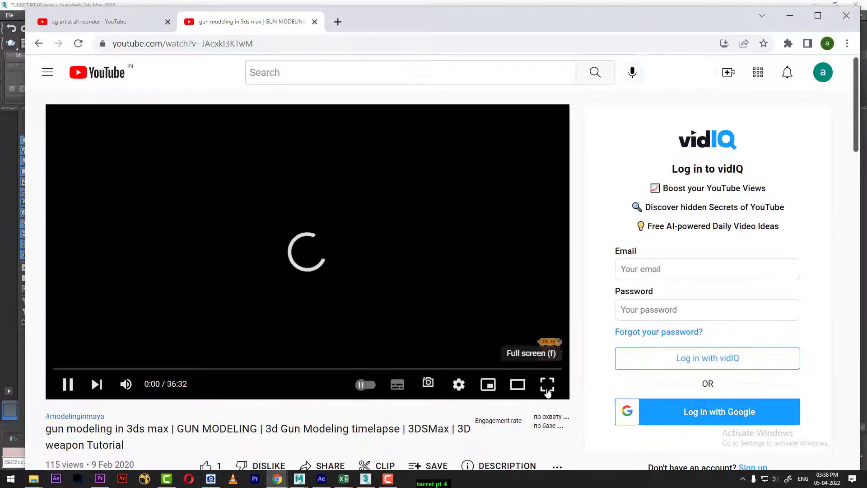
- View the gun modeling video full screen, skip ahead through it to about 23:23, and mute the sound
{"action": "left_click", "coordinate": [548, 388]}
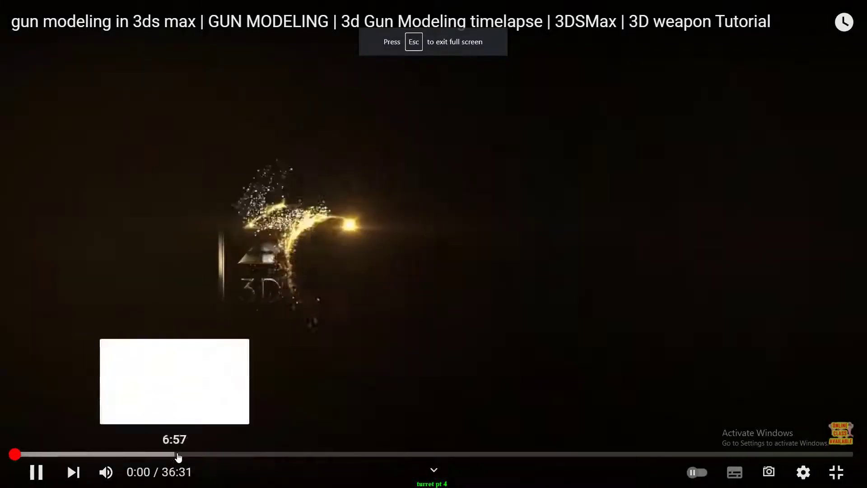
{"action": "left_click", "coordinate": [176, 454]}
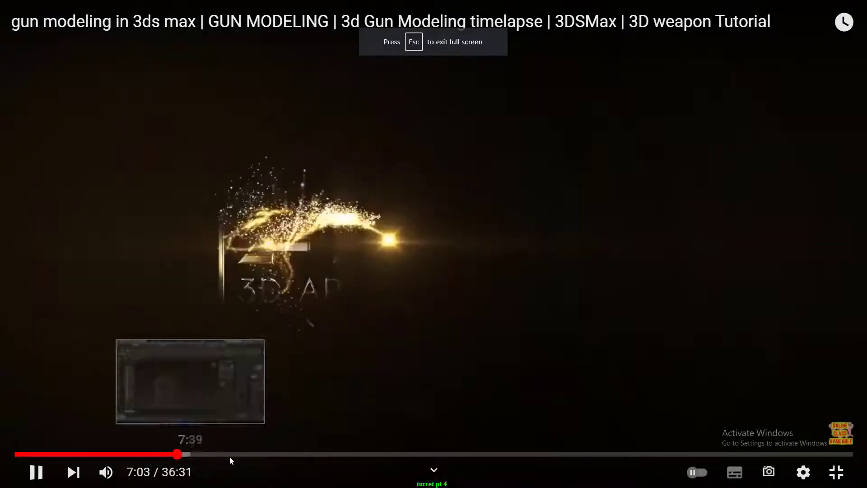
{"action": "left_click", "coordinate": [266, 455]}
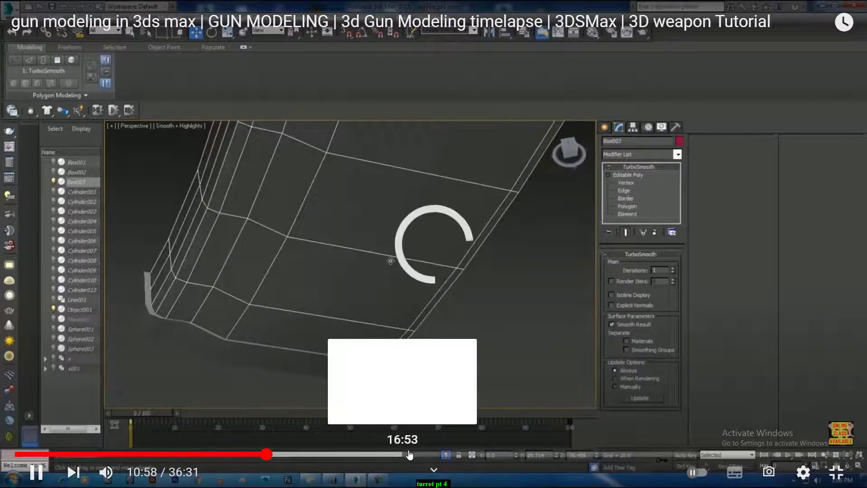
{"action": "left_click", "coordinate": [408, 454]}
{"action": "left_click", "coordinate": [551, 454]}
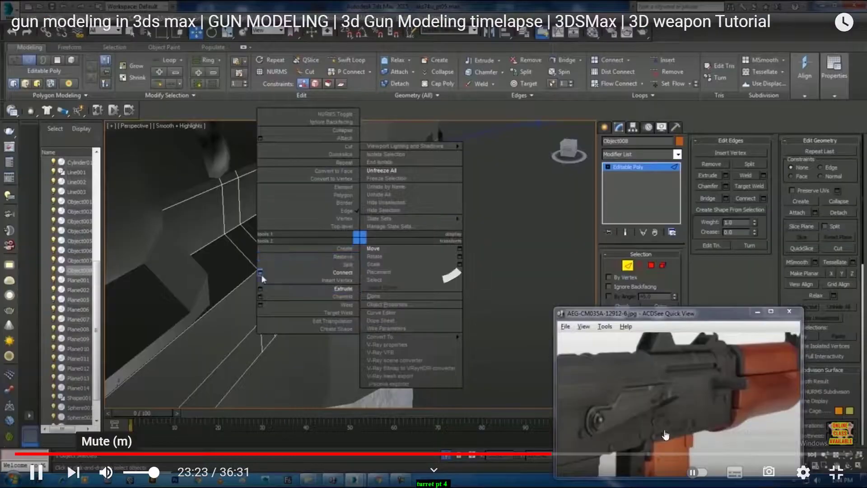
{"action": "left_click", "coordinate": [106, 472]}
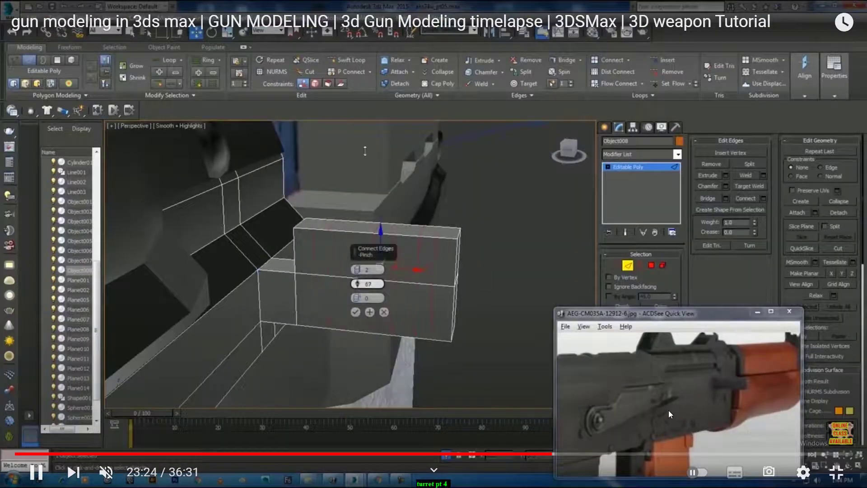
- Skip ahead in stages through the gun modeling video to about 35:54, viewing the modeling stages along the way
{"action": "left_click", "coordinate": [564, 455]}
{"action": "left_click", "coordinate": [625, 454]}
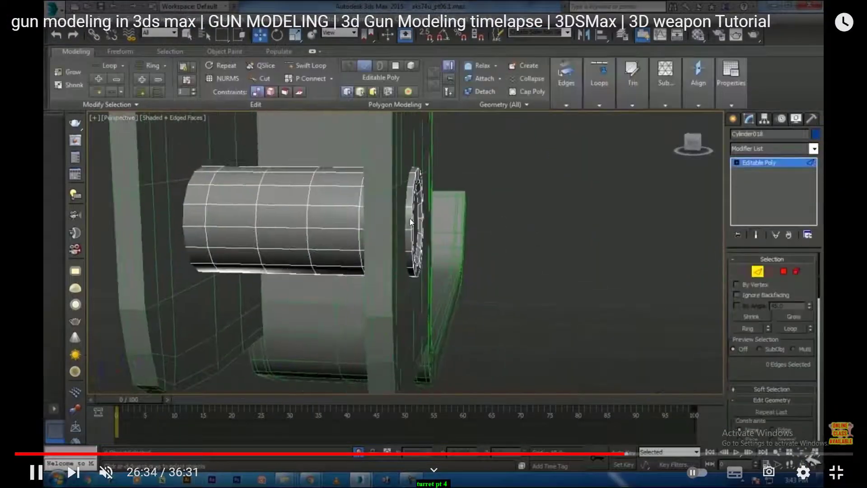
{"action": "left_click", "coordinate": [649, 455]}
{"action": "left_click", "coordinate": [662, 454]}
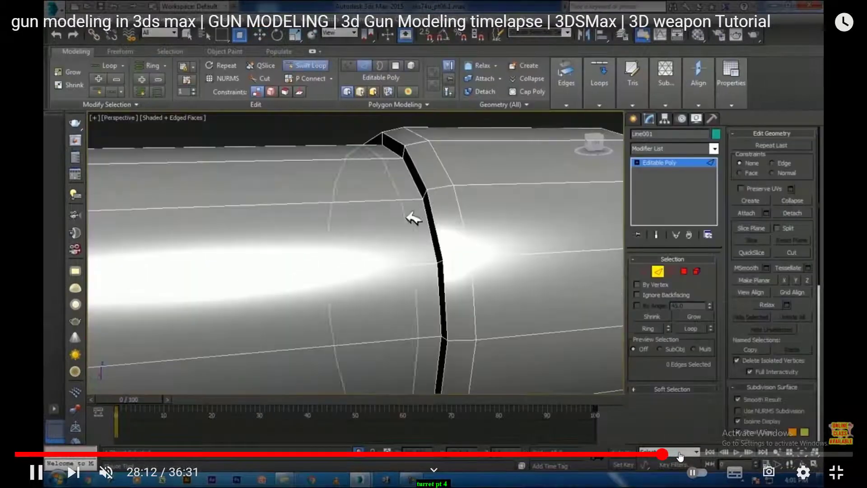
{"action": "left_click", "coordinate": [681, 454]}
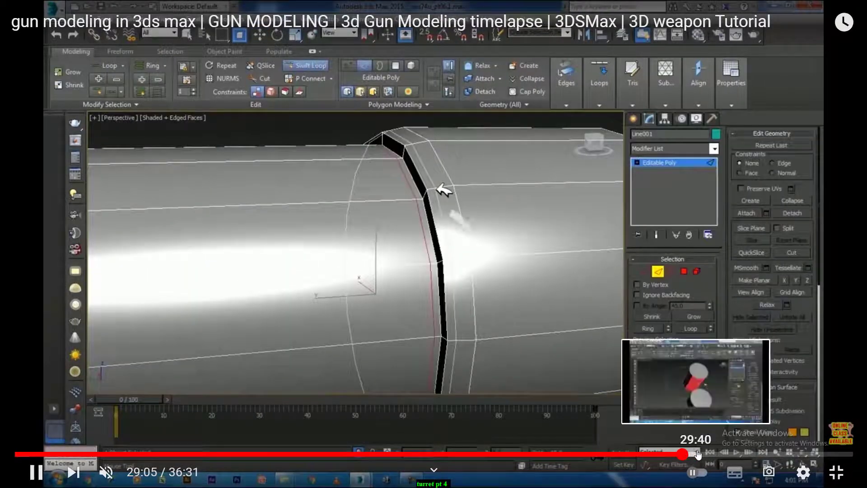
{"action": "left_click", "coordinate": [699, 454]}
{"action": "left_click", "coordinate": [729, 455]}
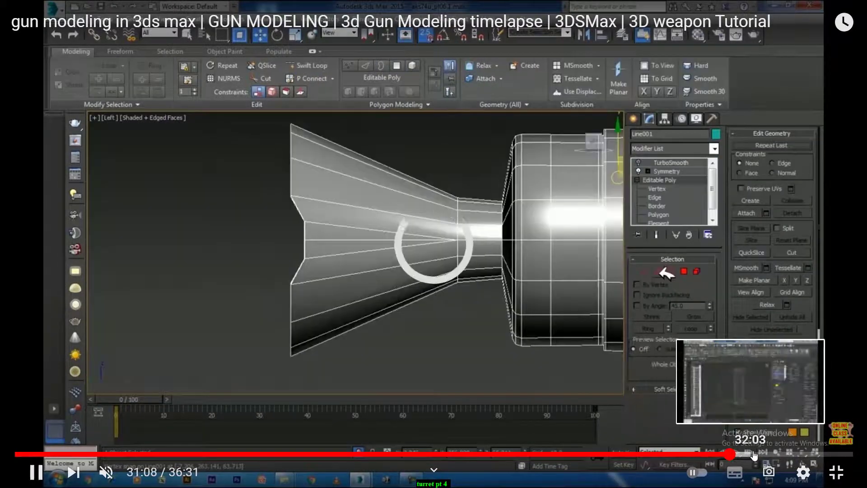
{"action": "left_click", "coordinate": [754, 454]}
{"action": "left_click", "coordinate": [790, 454]}
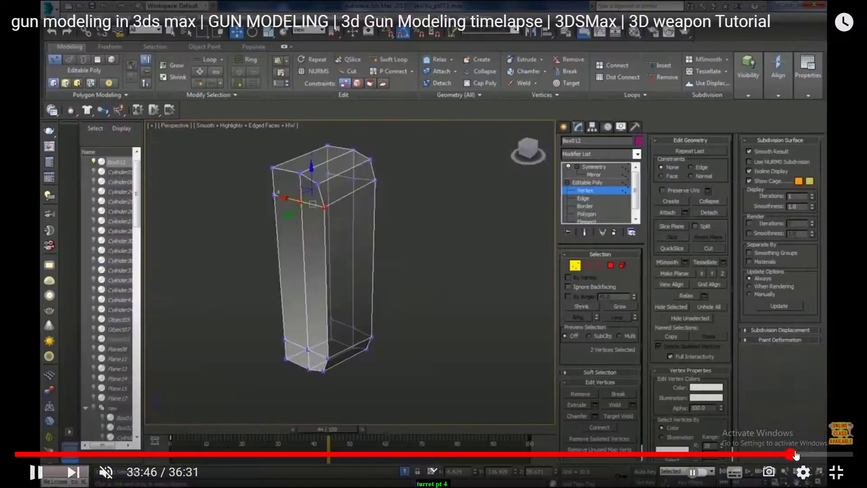
{"action": "left_click", "coordinate": [816, 454]}
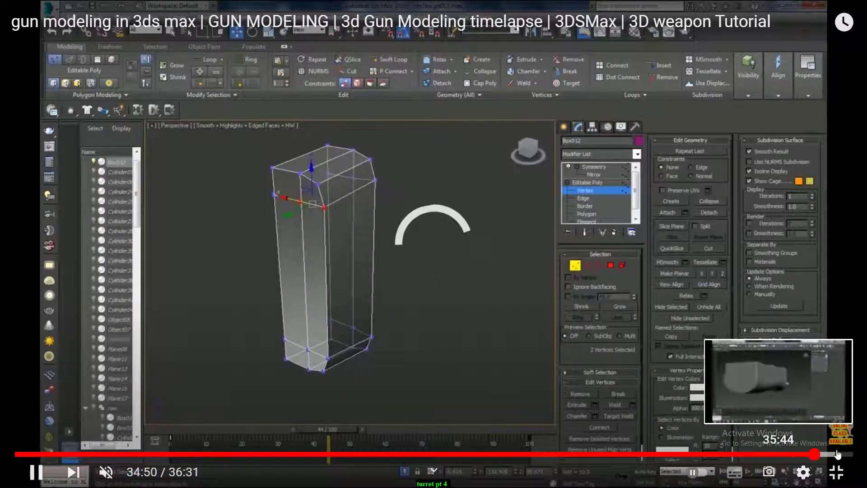
{"action": "left_click", "coordinate": [831, 454]}
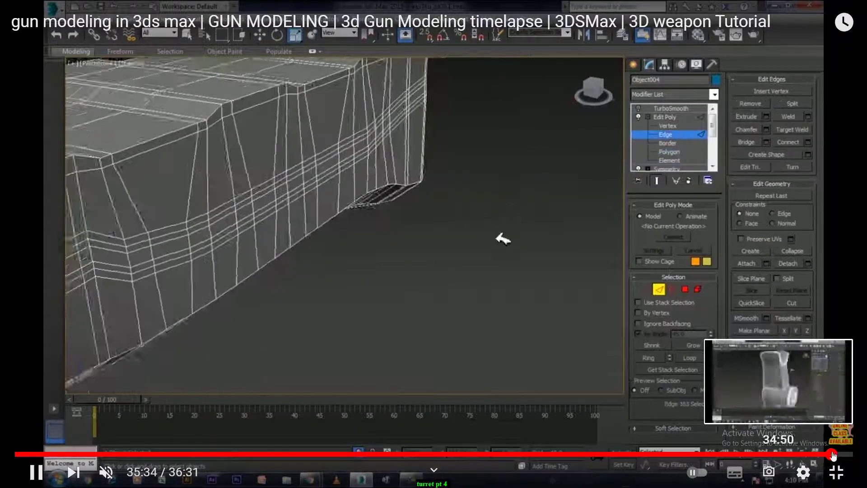
{"action": "left_click", "coordinate": [839, 455]}
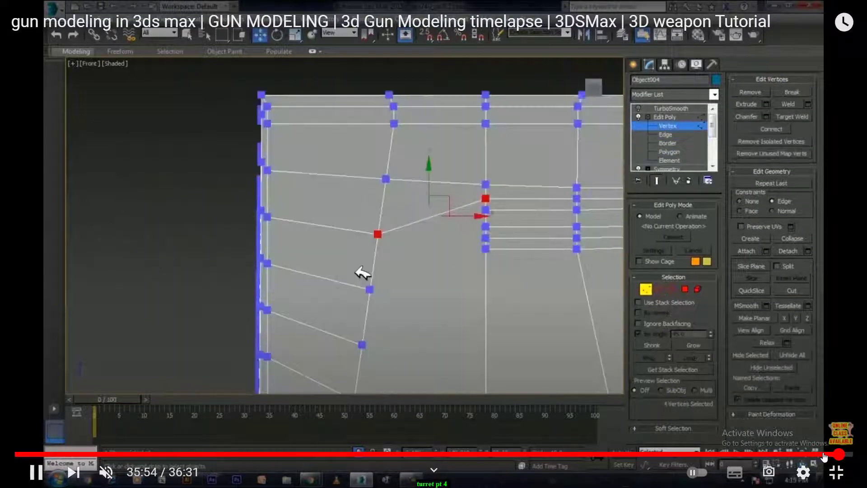
- Jump back through the gun modeling video to about 21:58 and exit full screen
{"action": "left_click", "coordinate": [816, 454]}
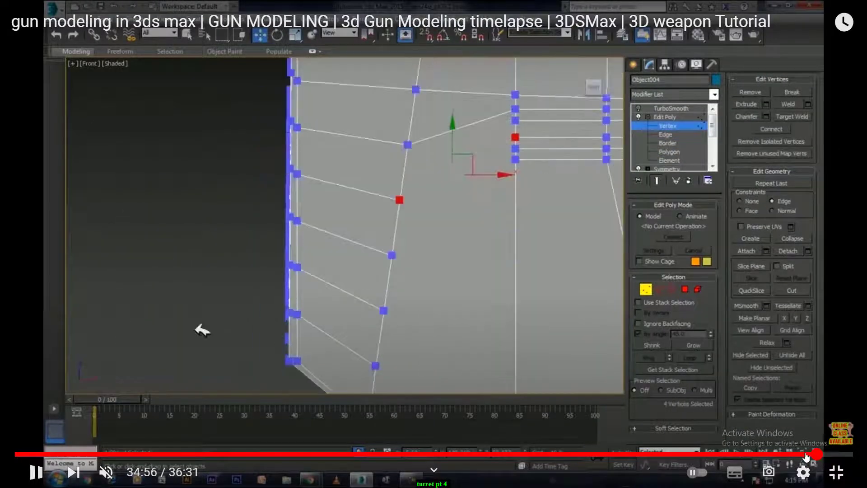
{"action": "left_click", "coordinate": [786, 454]}
{"action": "left_click", "coordinate": [703, 454]}
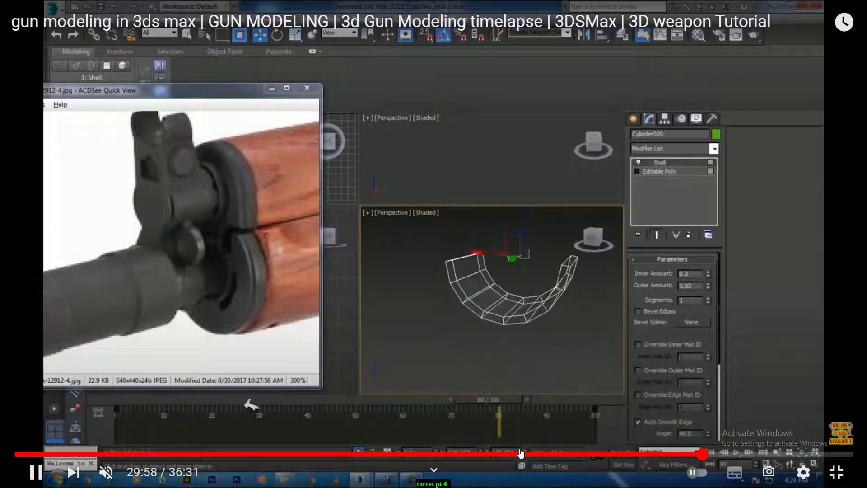
{"action": "left_click", "coordinate": [519, 455]}
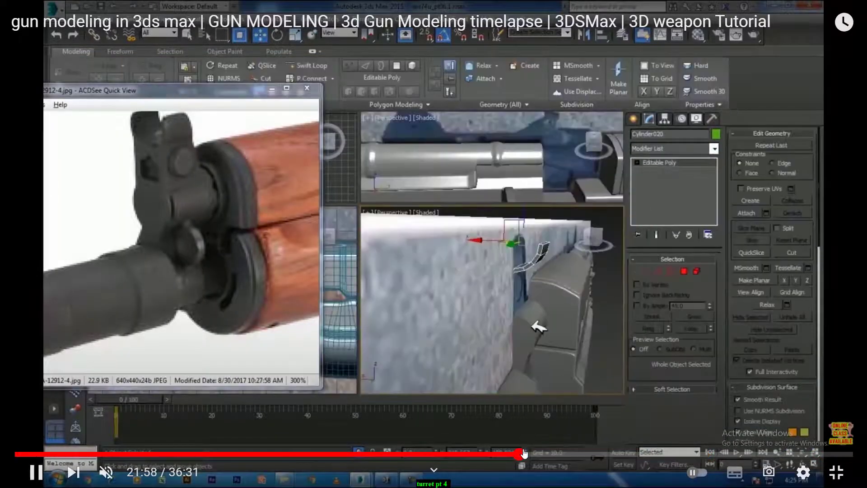
{"action": "left_click", "coordinate": [837, 473]}
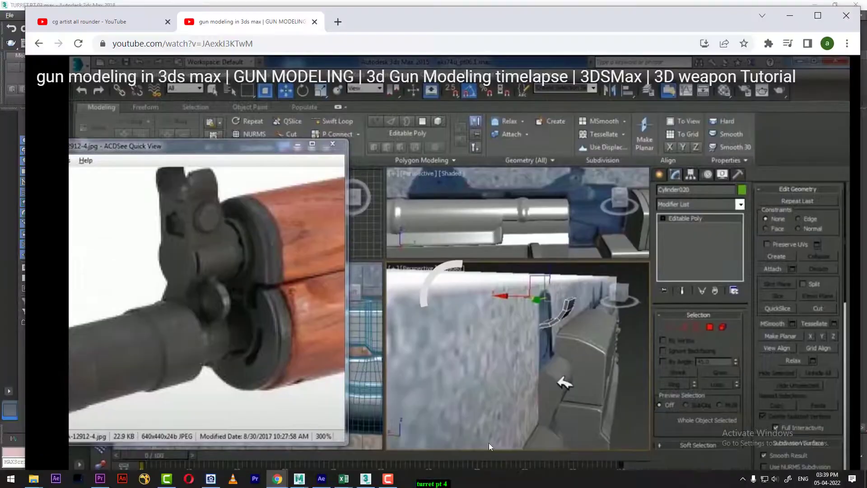
- Switch to 3ds Max and examine the upper bracket and the slanted support arm against the reference in the Left view
{"action": "left_click", "coordinate": [365, 478]}
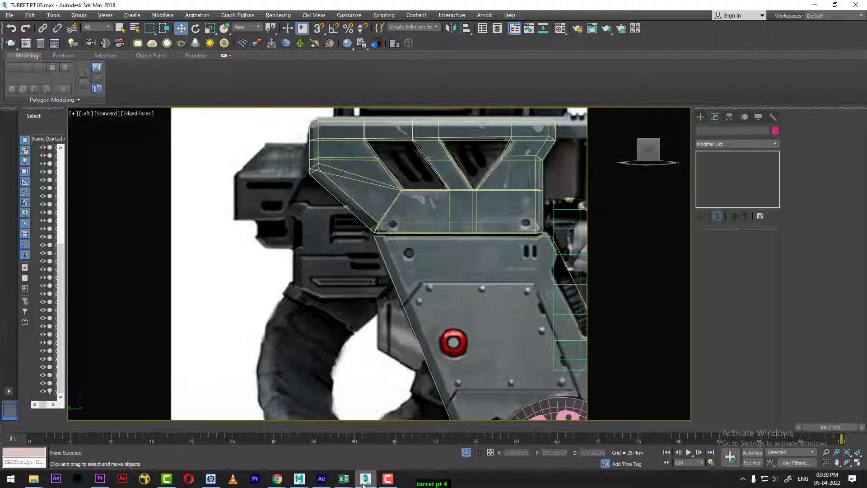
{"action": "left_click", "coordinate": [365, 479]}
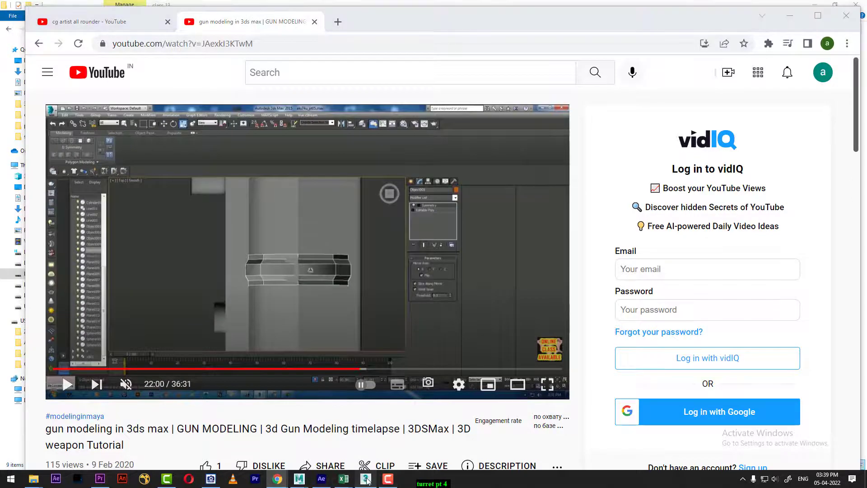
{"action": "left_click", "coordinate": [366, 479]}
{"action": "middle_click_drag", "start_coordinate": [481, 325], "coordinate": [341, 189]}
{"action": "scroll", "coordinate": [361, 276], "scroll_direction": "down", "scroll_amount": 2}
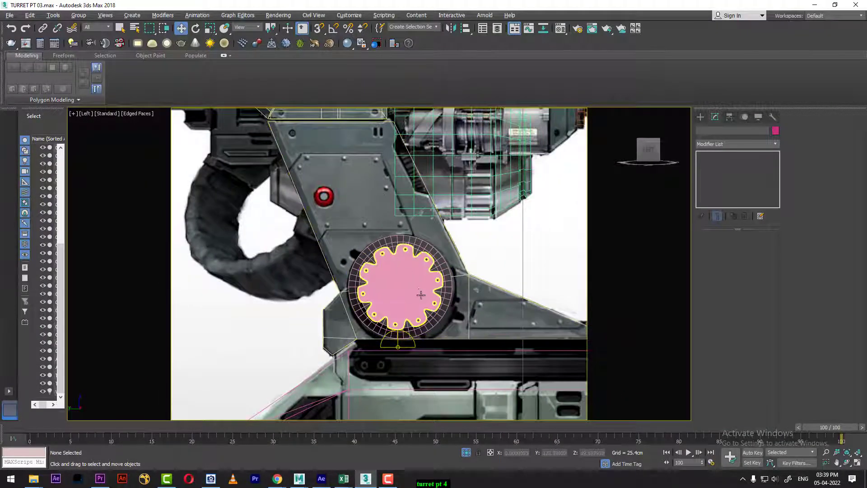
{"action": "middle_click_drag", "start_coordinate": [422, 267], "coordinate": [441, 360]}
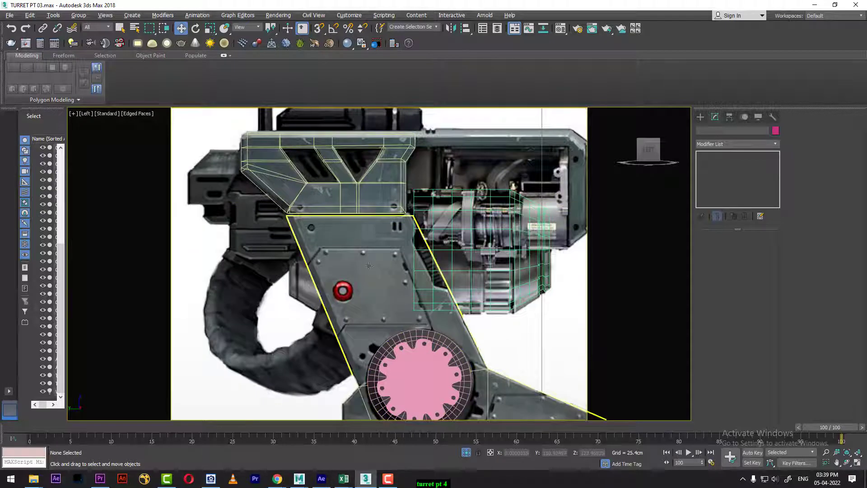
{"action": "scroll", "coordinate": [371, 265], "scroll_direction": "up", "scroll_amount": 2}
{"action": "middle_click_drag", "start_coordinate": [370, 266], "coordinate": [387, 225]}
{"action": "right_click", "coordinate": [328, 188]}
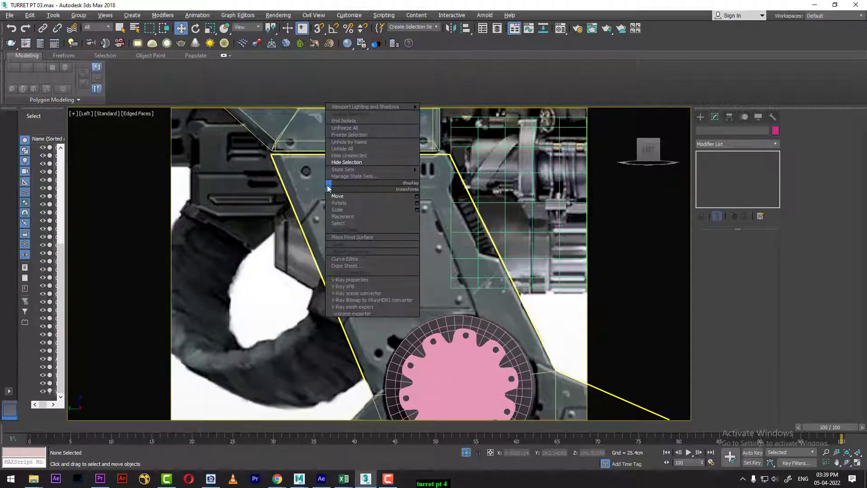
{"action": "left_click", "coordinate": [343, 198]}
{"action": "middle_click_drag", "start_coordinate": [337, 231], "coordinate": [363, 372]}
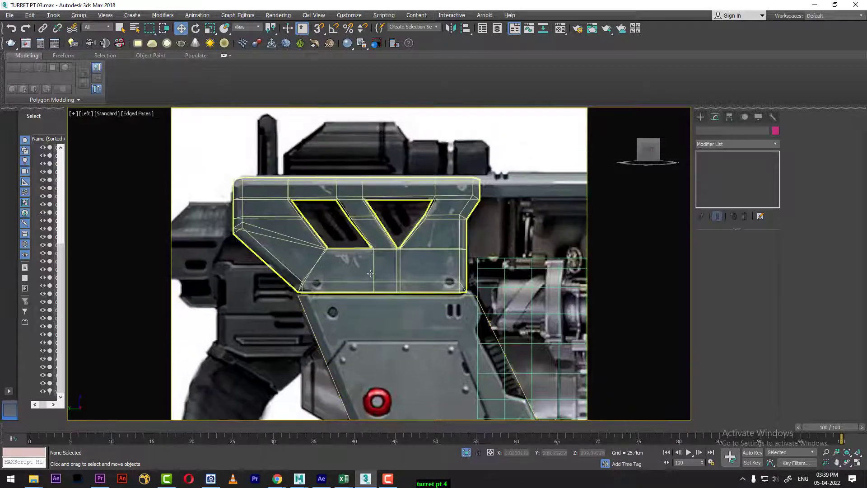
{"action": "middle_click_drag", "start_coordinate": [384, 268], "coordinate": [479, 215]}
{"action": "scroll", "coordinate": [438, 234], "scroll_direction": "down", "scroll_amount": 3}
{"action": "scroll", "coordinate": [454, 243], "scroll_direction": "up", "scroll_amount": 3}
{"action": "scroll", "coordinate": [445, 237], "scroll_direction": "down", "scroll_amount": 3}
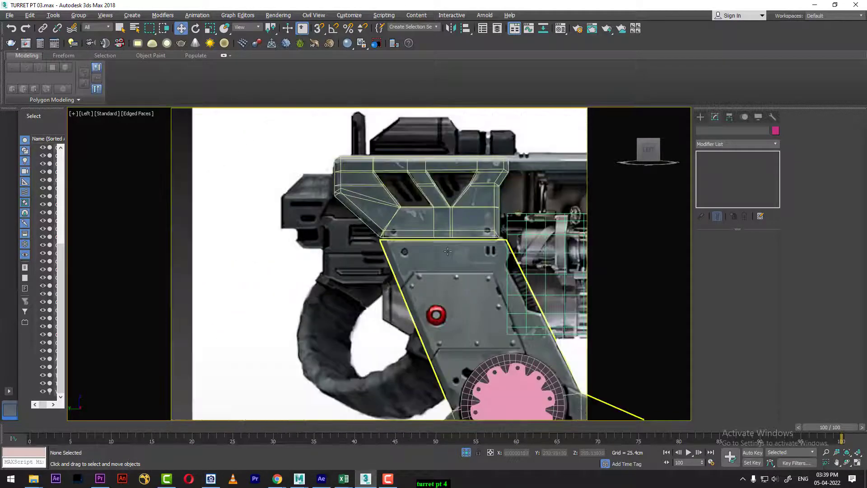
{"action": "middle_click_drag", "start_coordinate": [447, 251], "coordinate": [378, 254]}
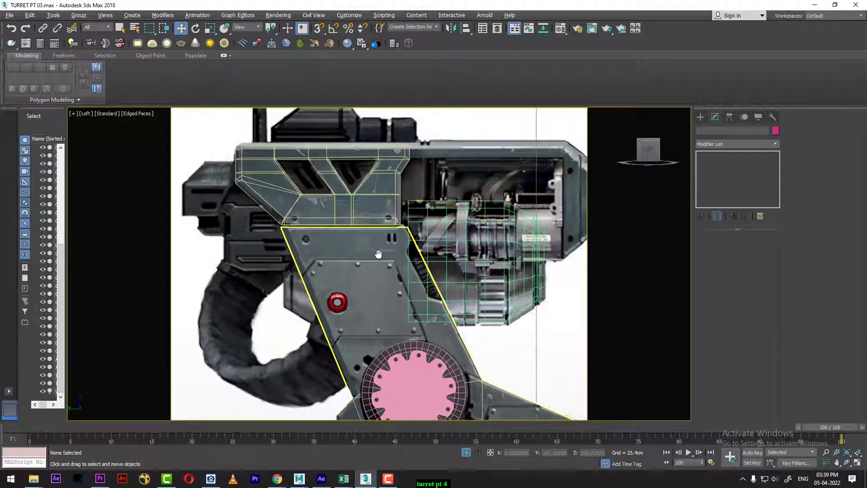
{"action": "scroll", "coordinate": [379, 254], "scroll_direction": "up", "scroll_amount": 2}
- Select the slanted support arm below the bracket and display the Left view shaded without edges
{"action": "left_click", "coordinate": [349, 273]}
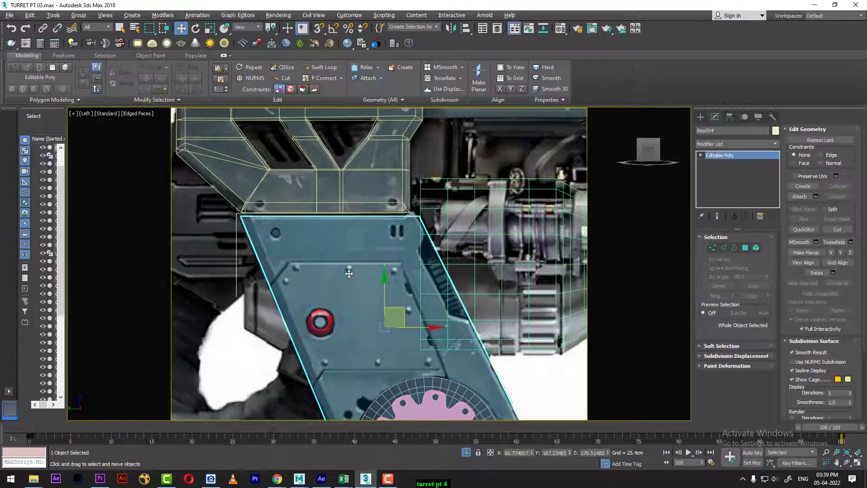
{"action": "middle_click_drag", "start_coordinate": [356, 278], "coordinate": [354, 188]}
{"action": "middle_click_drag", "start_coordinate": [369, 277], "coordinate": [374, 291]}
{"action": "key", "text": "F4"}
{"action": "key", "text": "F3"}
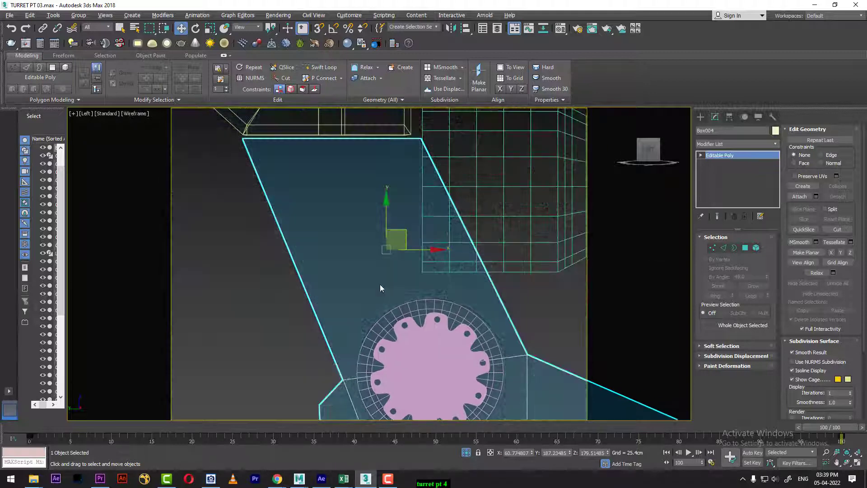
{"action": "key", "text": "F3"}
{"action": "key", "text": "F3"}
{"action": "key", "text": "F3"}
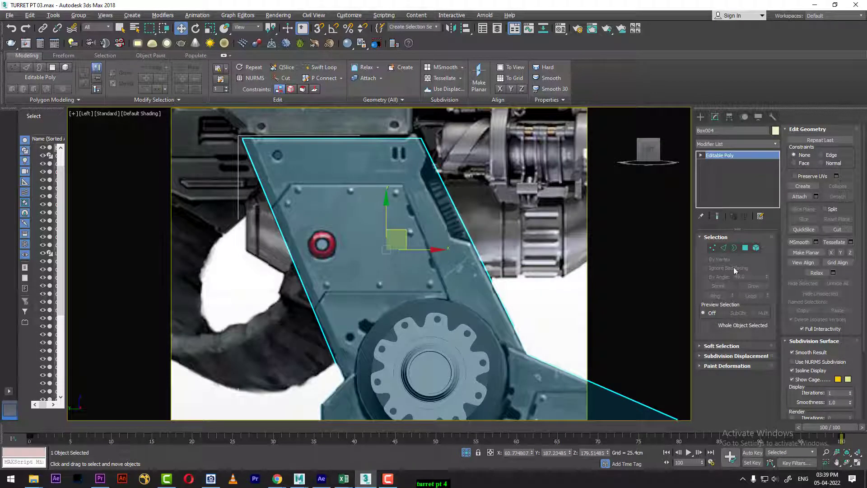
- Turn edged faces back on and select the four edges along both slanted sides of the support arm
{"action": "left_click", "coordinate": [723, 248]}
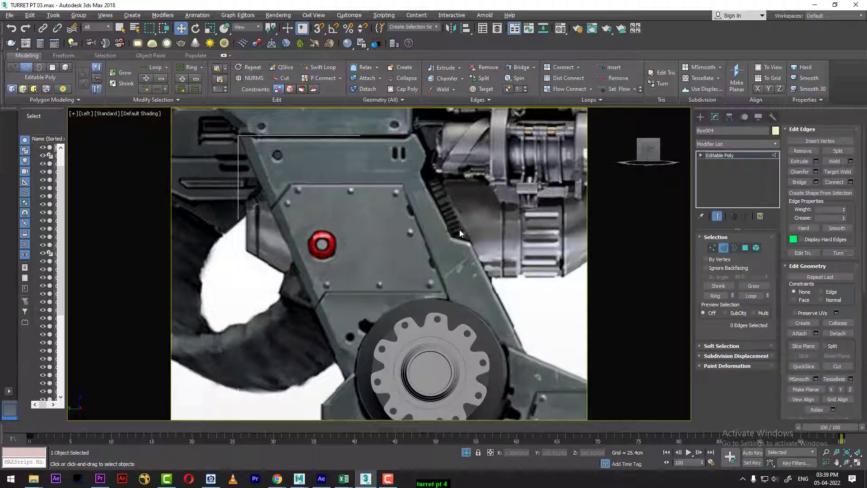
{"action": "middle_click_drag", "start_coordinate": [460, 231], "coordinate": [466, 263]}
{"action": "key", "text": "F3"}
{"action": "key", "text": "F3"}
{"action": "key", "text": "F4"}
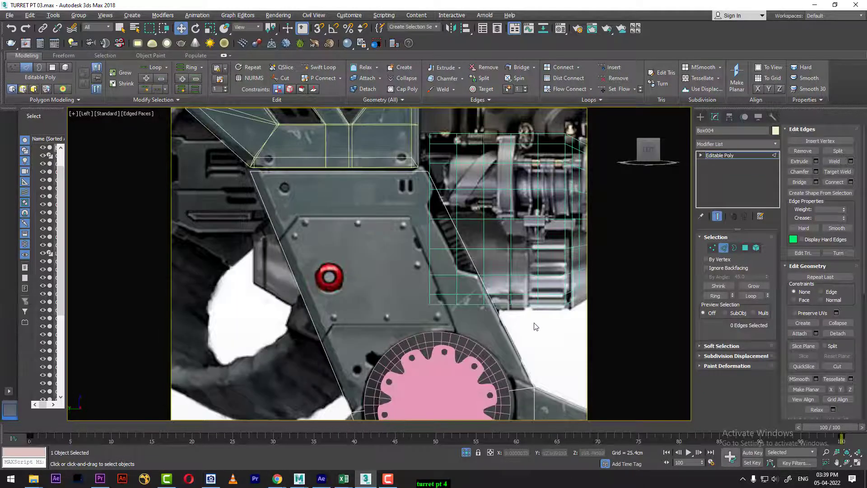
{"action": "left_click_drag", "start_coordinate": [453, 315], "coordinate": [453, 315]}
{"action": "left_click_drag", "start_coordinate": [298, 319], "coordinate": [298, 320], "text": "ctrl"}
{"action": "middle_click_drag", "start_coordinate": [395, 363], "coordinate": [396, 346]}
{"action": "right_click", "coordinate": [375, 244]}
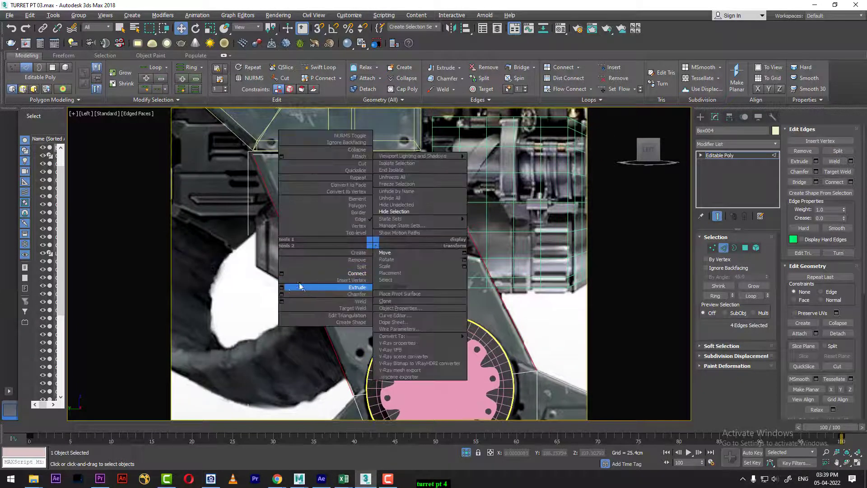
{"action": "left_click", "coordinate": [183, 292]}
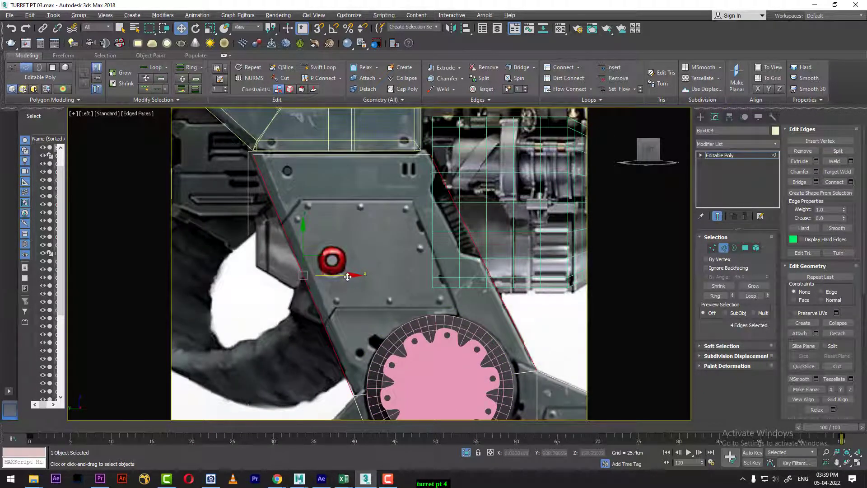
- Examine the support arm's lower end and base around the gear against the reference, and return the arm to object level
{"action": "middle_click_drag", "start_coordinate": [374, 370], "coordinate": [381, 190]}
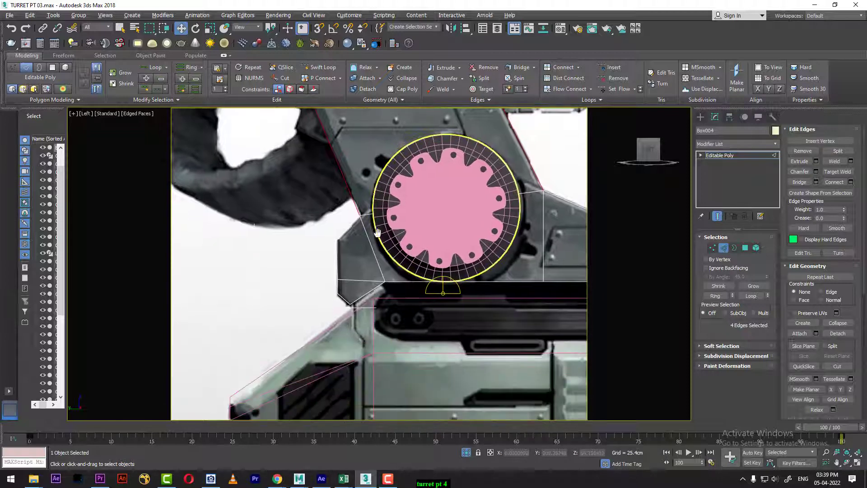
{"action": "middle_click_drag", "start_coordinate": [378, 233], "coordinate": [356, 283]}
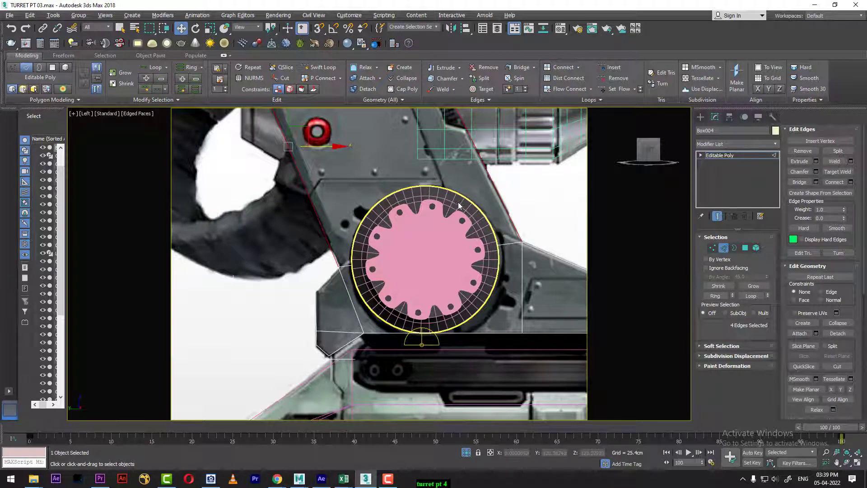
{"action": "middle_click_drag", "start_coordinate": [458, 205], "coordinate": [454, 147]}
{"action": "middle_click_drag", "start_coordinate": [418, 229], "coordinate": [445, 377]}
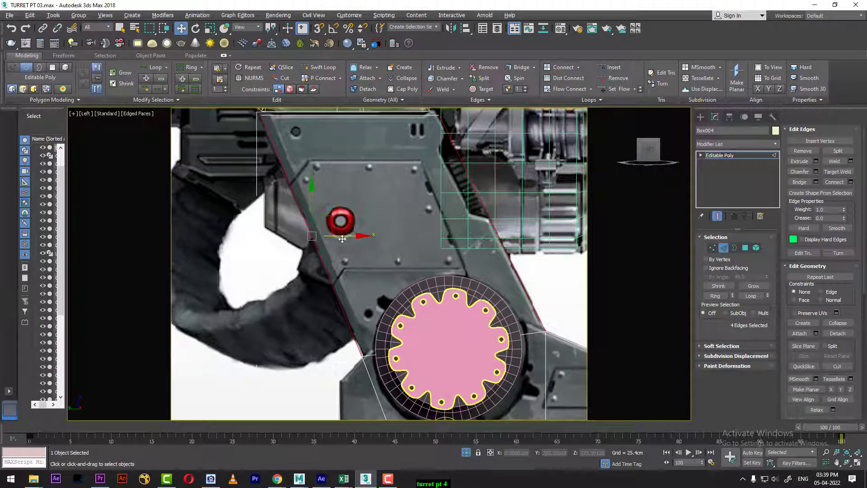
{"action": "scroll", "coordinate": [515, 271], "scroll_direction": "down", "scroll_amount": 5}
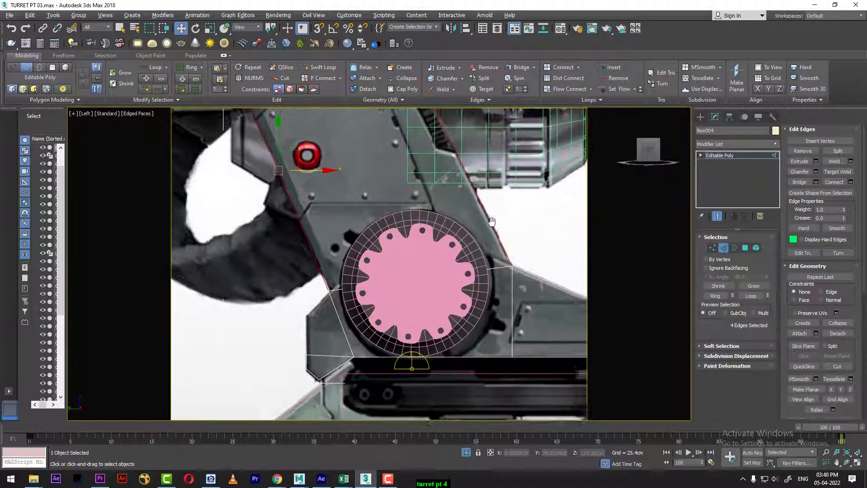
{"action": "middle_click_drag", "start_coordinate": [491, 256], "coordinate": [435, 245]}
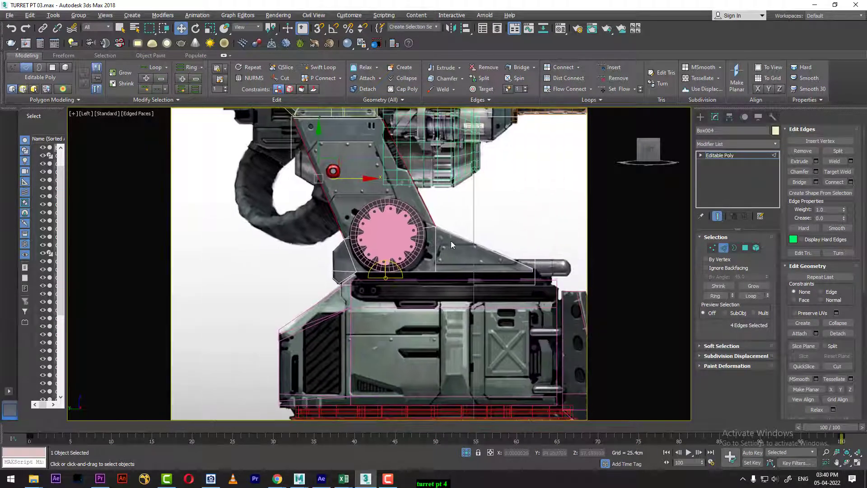
{"action": "scroll", "coordinate": [434, 245], "scroll_direction": "up", "scroll_amount": 2}
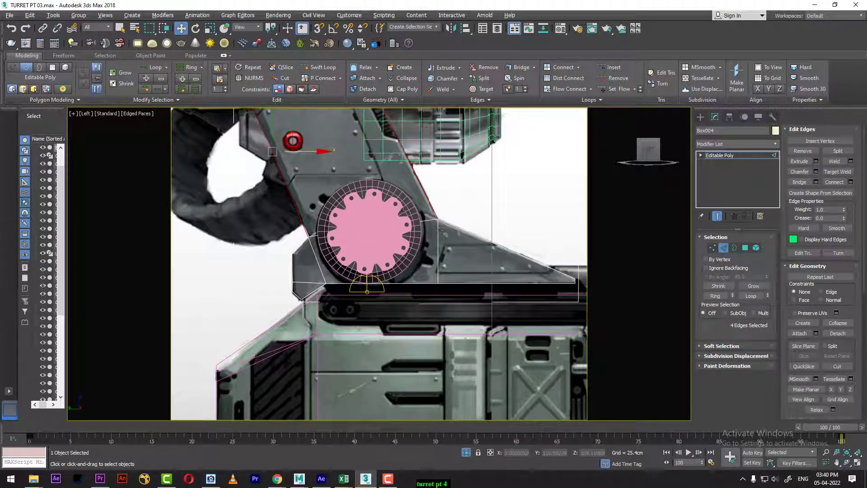
{"action": "right_click", "coordinate": [405, 185]}
{"action": "left_click", "coordinate": [343, 173]}
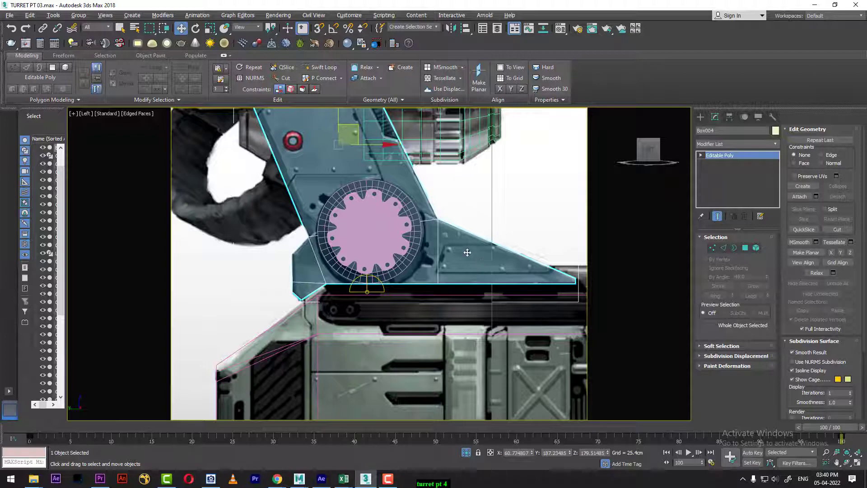
{"action": "middle_click_drag", "start_coordinate": [454, 222], "coordinate": [479, 258]}
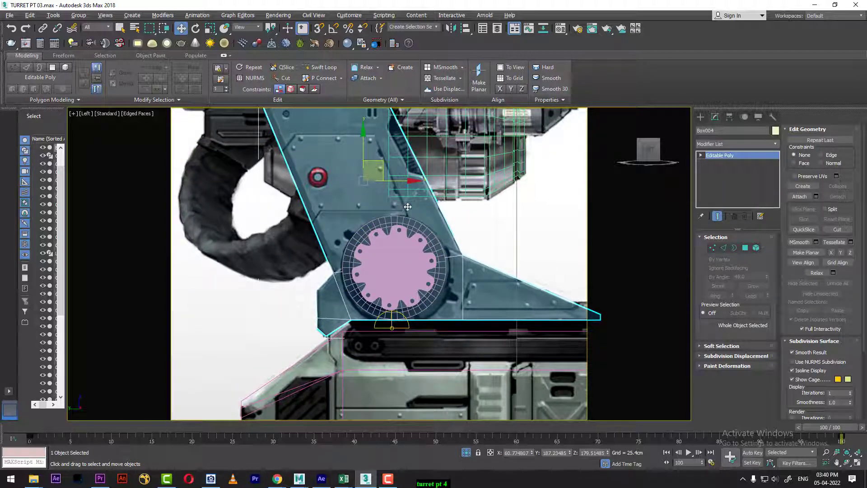
{"action": "middle_click_drag", "start_coordinate": [395, 227], "coordinate": [421, 272]}
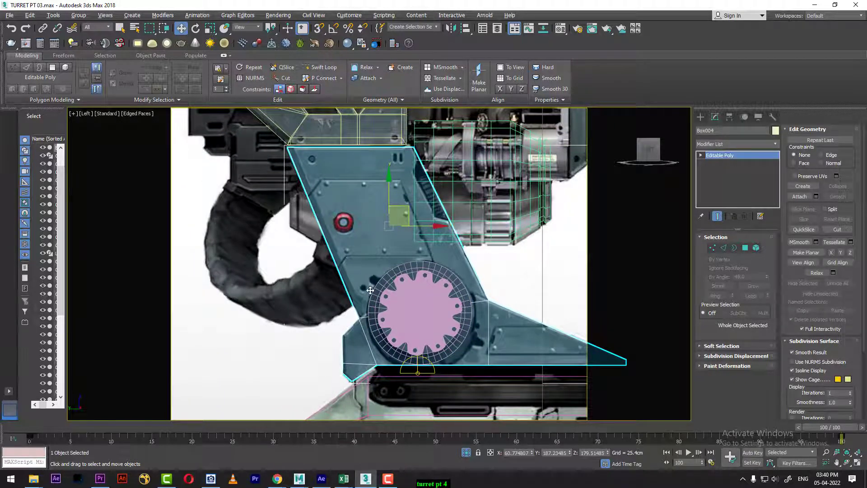
{"action": "scroll", "coordinate": [368, 287], "scroll_direction": "up", "scroll_amount": 2}
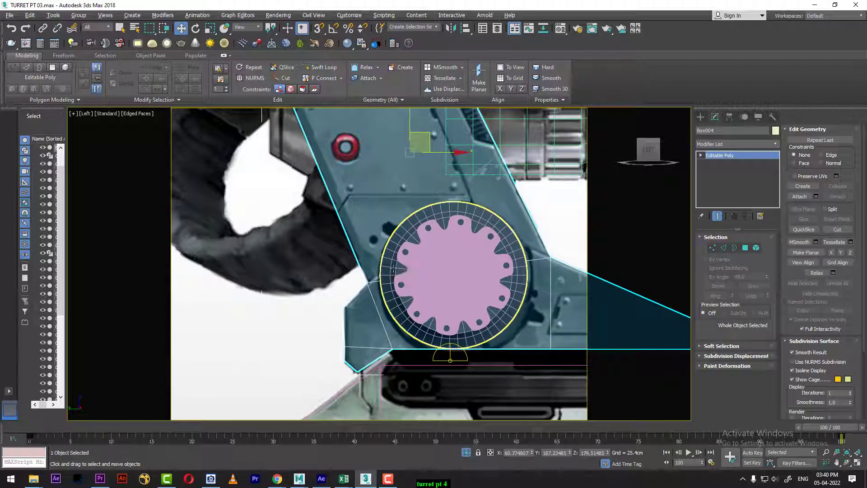
{"action": "middle_click_drag", "start_coordinate": [359, 247], "coordinate": [365, 303]}
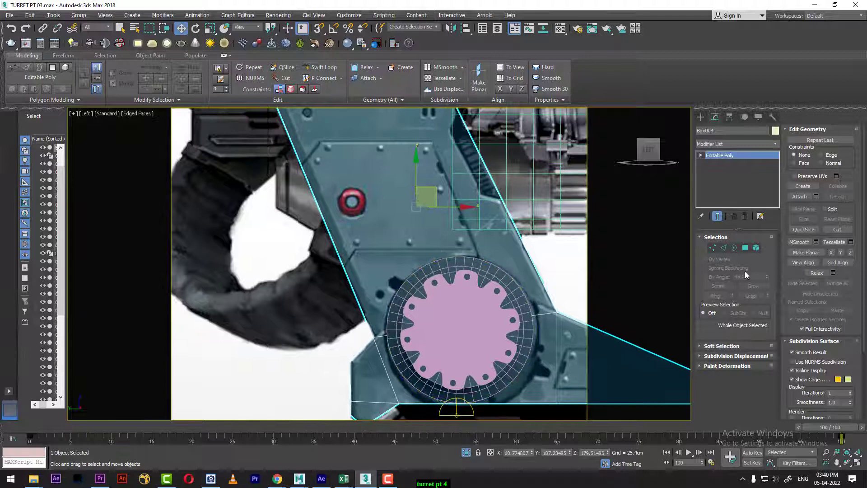
{"action": "left_click", "coordinate": [745, 248]}
{"action": "middle_click_drag", "start_coordinate": [569, 266], "coordinate": [552, 324]}
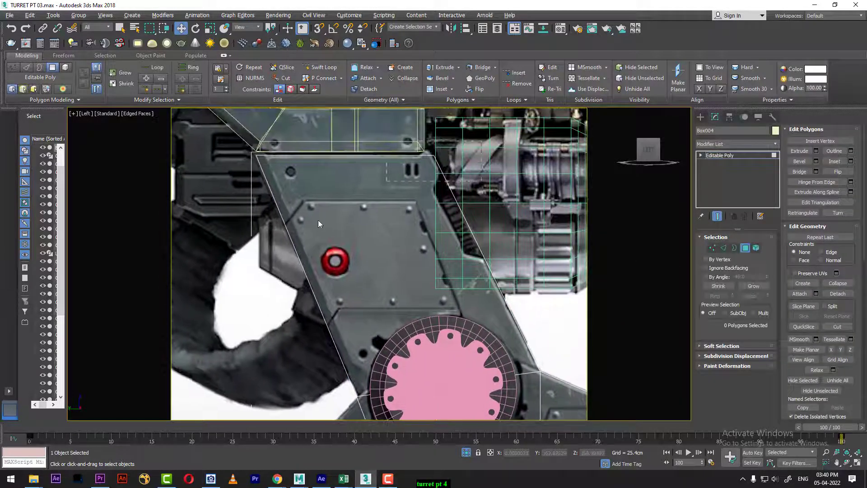
{"action": "left_click_drag", "start_coordinate": [318, 221], "coordinate": [230, 263]}
{"action": "middle_click_drag", "start_coordinate": [415, 281], "coordinate": [382, 181]}
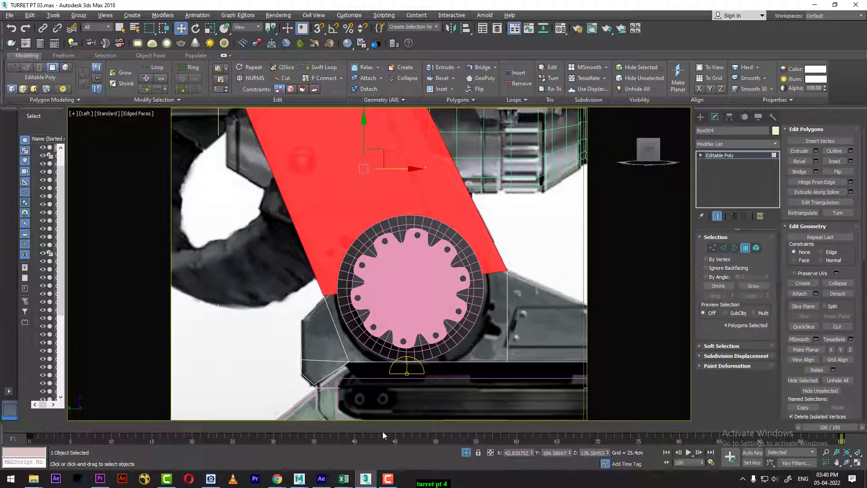
{"action": "left_click", "coordinate": [617, 246]}
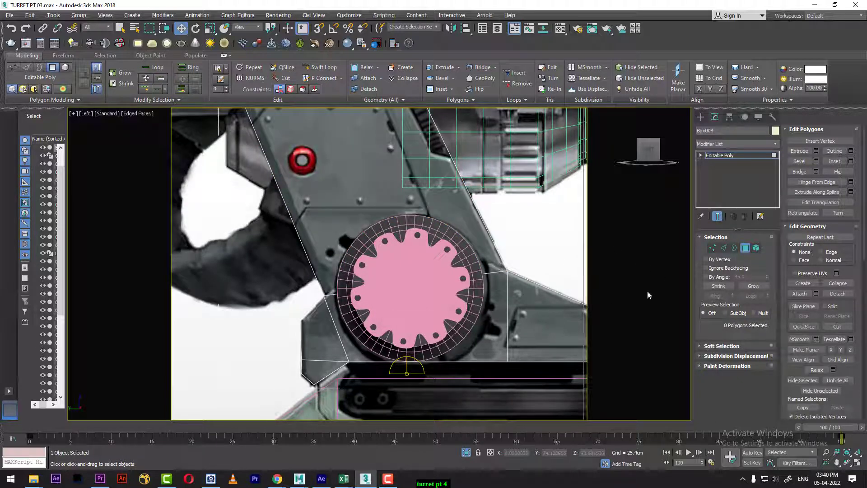
{"action": "left_click", "coordinate": [713, 248]}
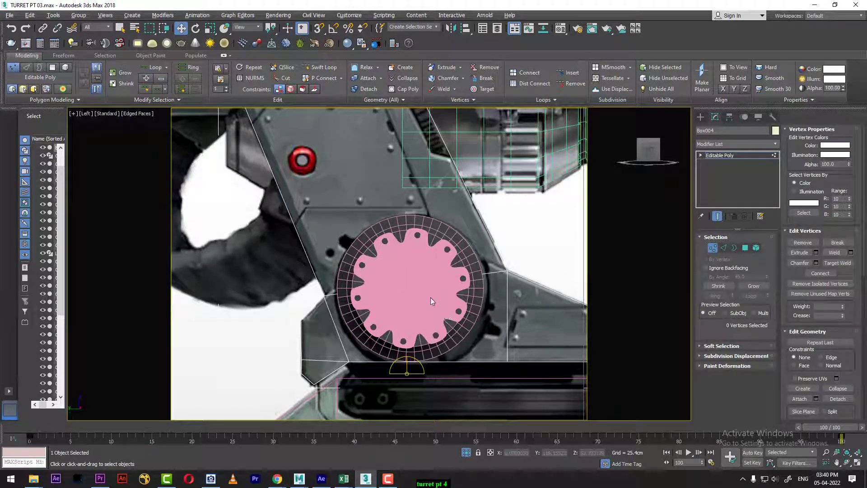
- Turn on Isoline Display in the gear's TurboSmooth modifier and select the cylinder behind the gear
{"action": "scroll", "coordinate": [428, 294], "scroll_direction": "up", "scroll_amount": 2}
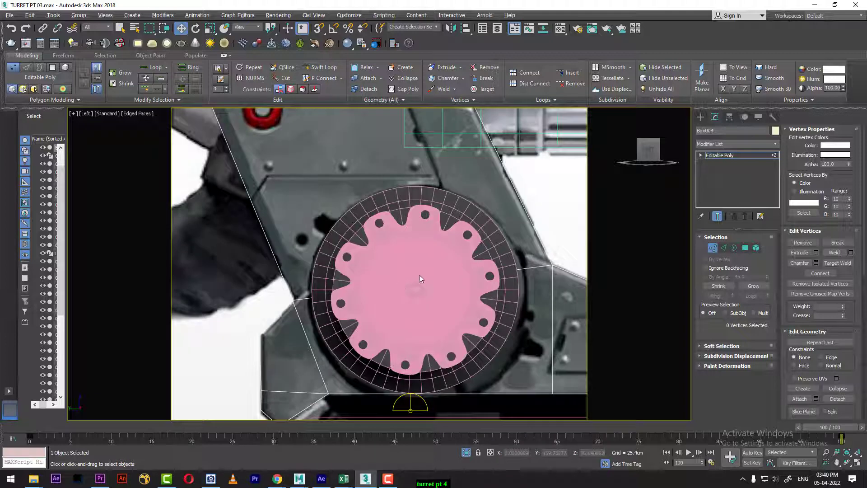
{"action": "right_click", "coordinate": [416, 271]}
{"action": "left_click", "coordinate": [400, 256]}
{"action": "left_click", "coordinate": [411, 261]}
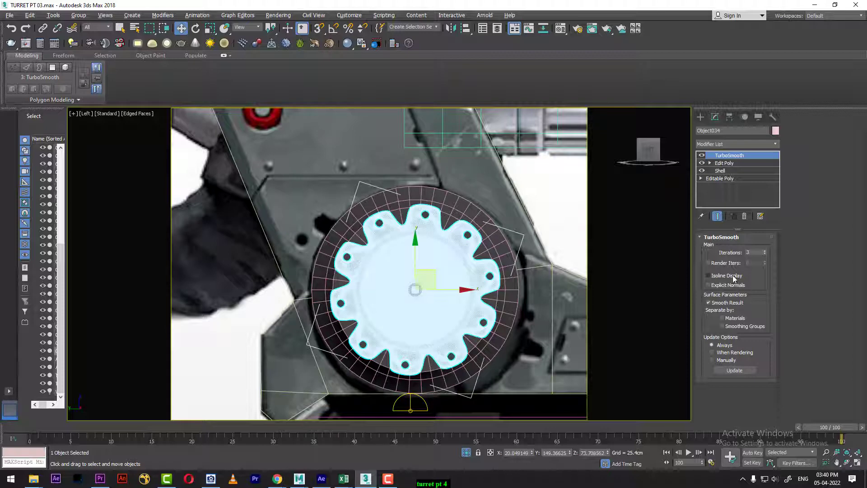
{"action": "left_click", "coordinate": [708, 275]}
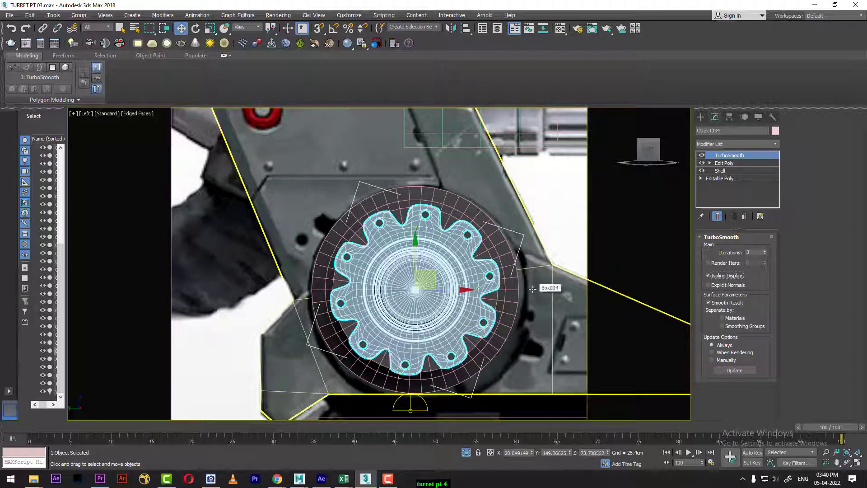
{"action": "left_click", "coordinate": [505, 292]}
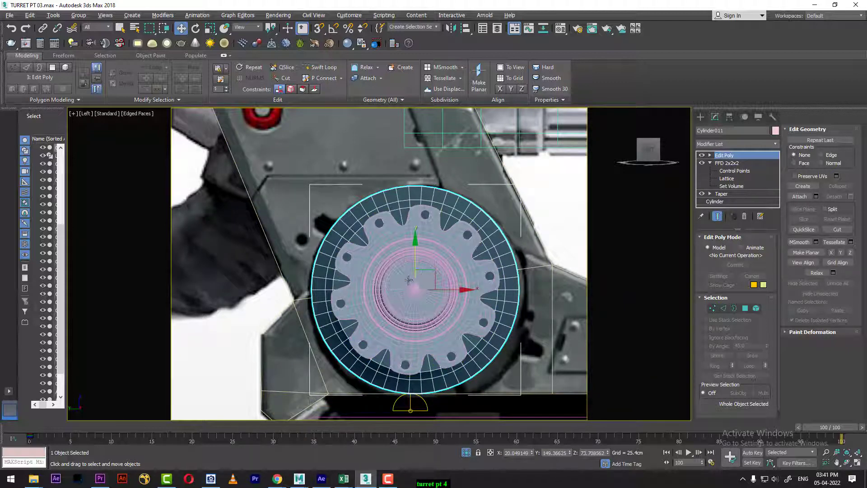
- Select the four polygons of the support arm's slanted upper section and detach them as a separate object
{"action": "left_click", "coordinate": [501, 216]}
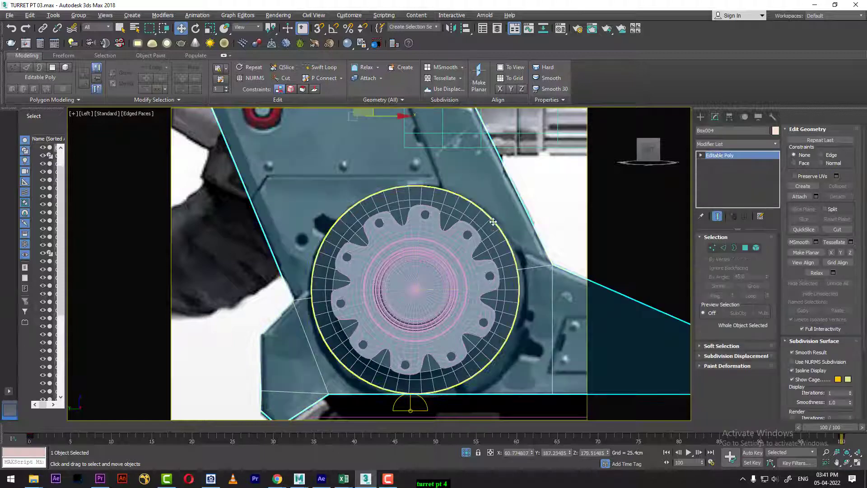
{"action": "middle_click_drag", "start_coordinate": [502, 216], "coordinate": [497, 320]}
{"action": "left_click", "coordinate": [724, 247]}
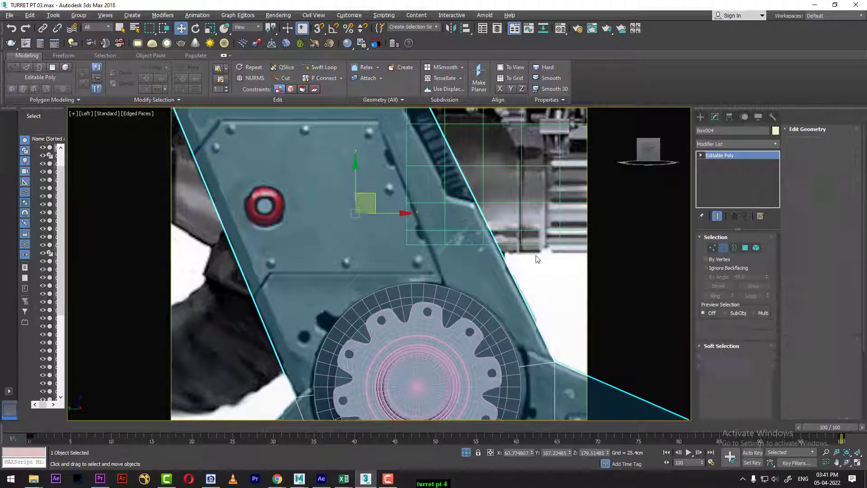
{"action": "scroll", "coordinate": [489, 277], "scroll_direction": "down", "scroll_amount": 4}
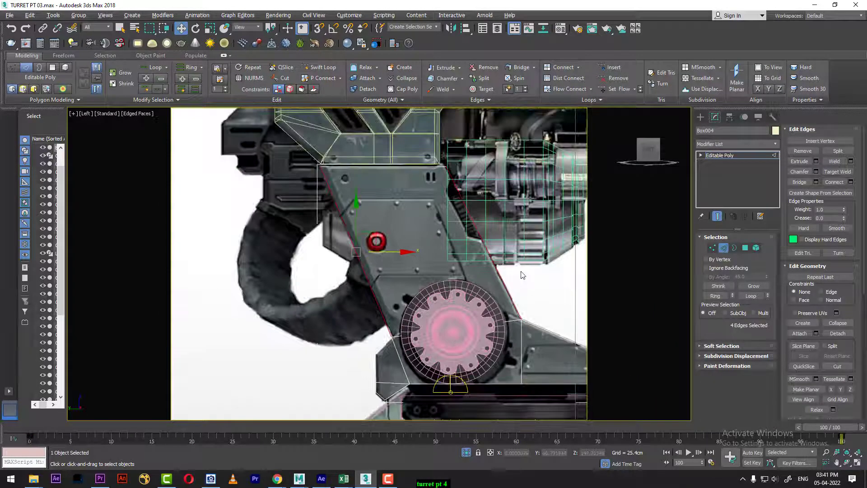
{"action": "left_click", "coordinate": [745, 247]}
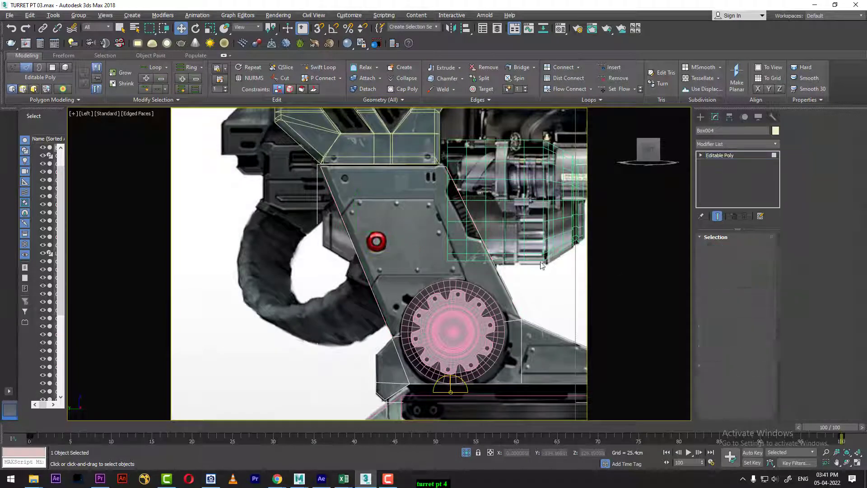
{"action": "left_click_drag", "start_coordinate": [445, 179], "coordinate": [285, 265]}
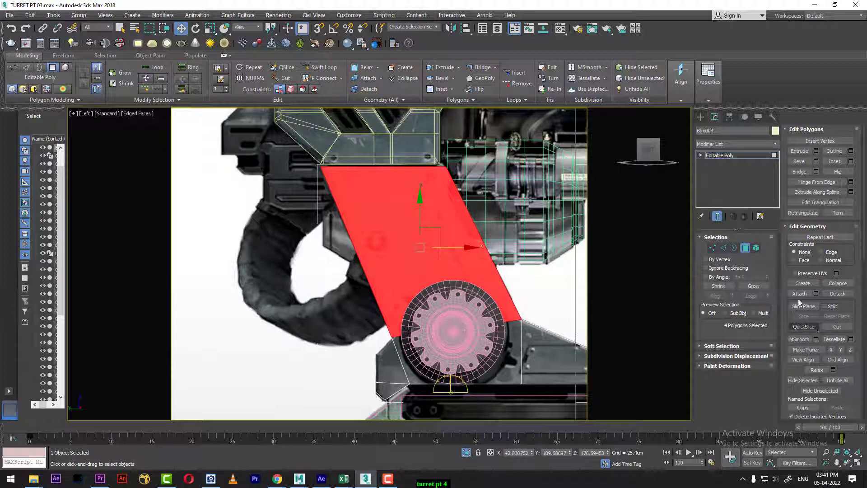
{"action": "left_click", "coordinate": [837, 293]}
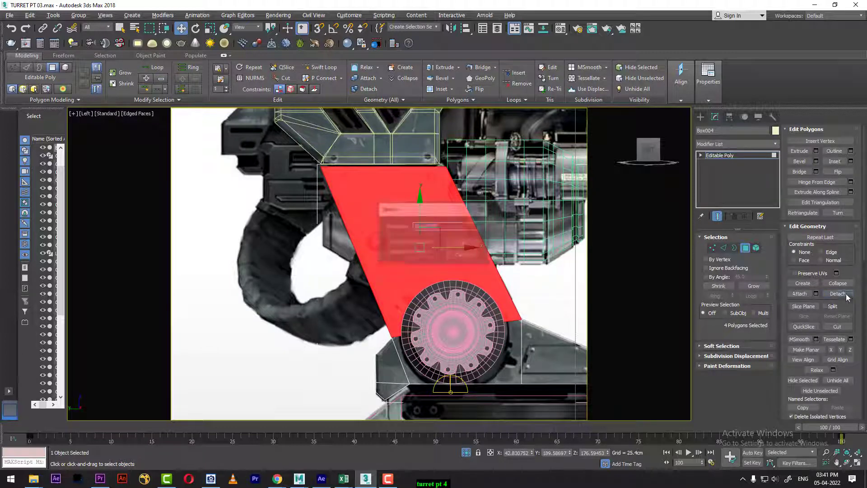
{"action": "left_click", "coordinate": [463, 243]}
- Return to object level, select the detached slanted section, and show the four-viewport layout with the section visible in Perspective
{"action": "right_click", "coordinate": [352, 228]}
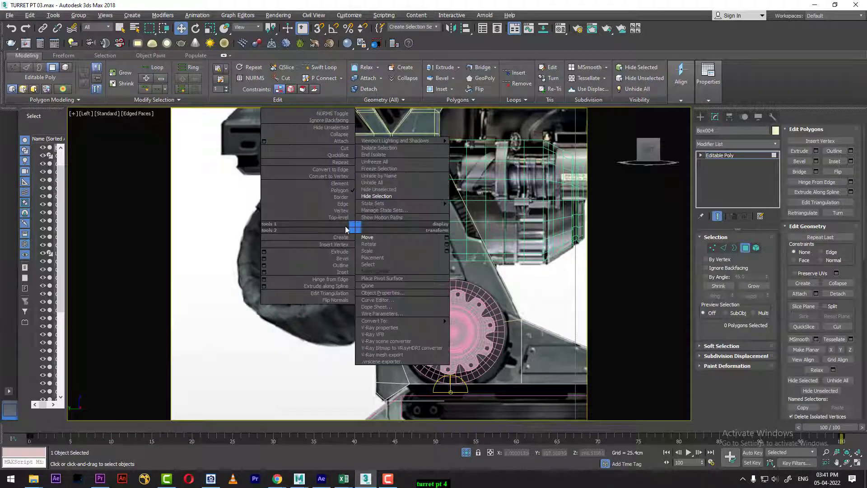
{"action": "left_click", "coordinate": [289, 217]}
{"action": "left_click", "coordinate": [423, 255]}
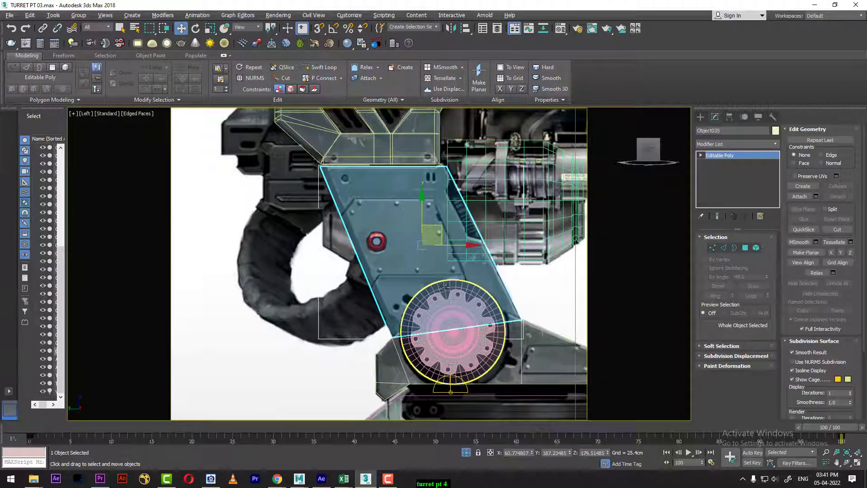
{"action": "middle_click_drag", "start_coordinate": [446, 287], "coordinate": [442, 307]}
{"action": "scroll", "coordinate": [461, 288], "scroll_direction": "up", "scroll_amount": 2}
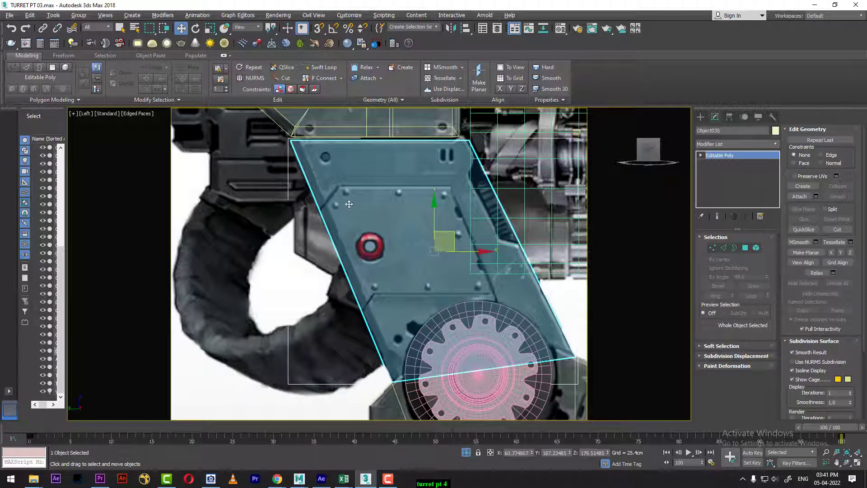
{"action": "key", "text": "alt+w"}
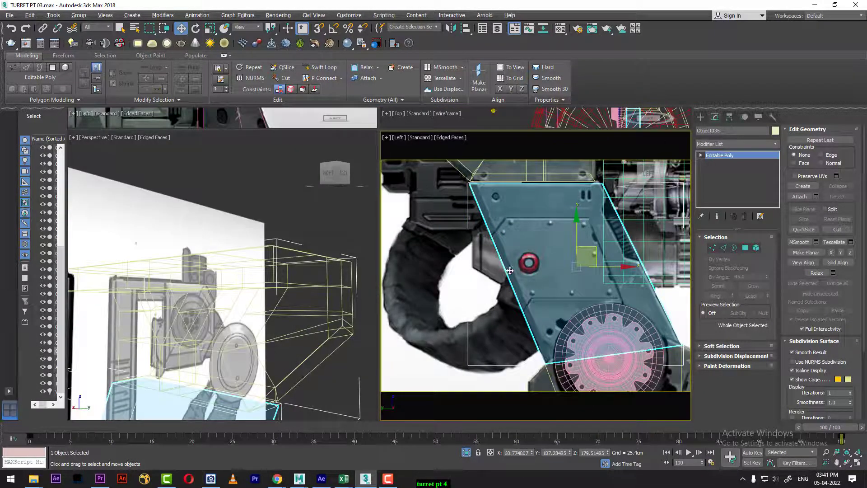
{"action": "scroll", "coordinate": [505, 303], "scroll_direction": "down", "scroll_amount": 2}
{"action": "middle_click_drag", "start_coordinate": [251, 347], "coordinate": [261, 270]}
{"action": "middle_click_drag", "start_coordinate": [260, 270], "coordinate": [217, 312], "text": "alt"}
- Examine the detached section's edges, outer face and corner vertices against the reference around its upper end
{"action": "left_click", "coordinate": [725, 249]}
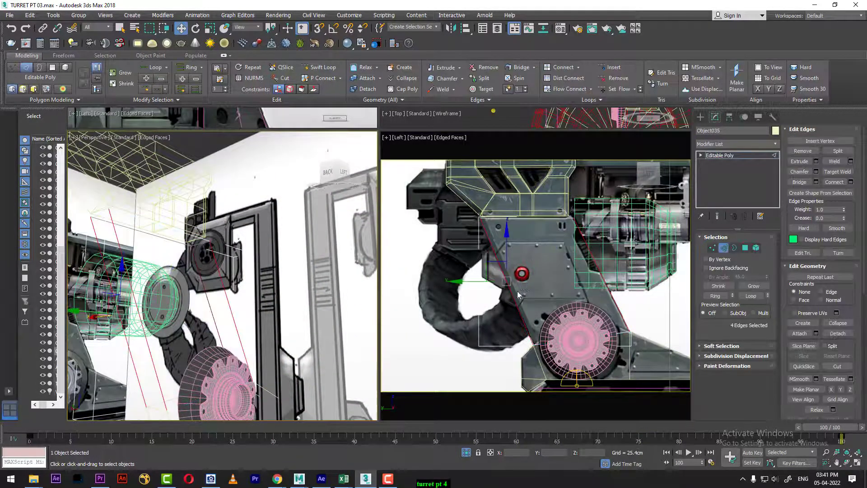
{"action": "left_click", "coordinate": [745, 247]}
{"action": "left_click", "coordinate": [548, 270]}
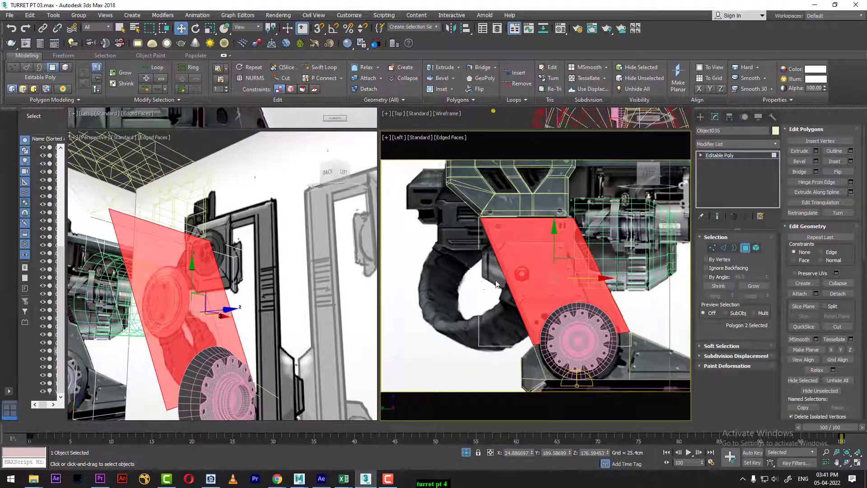
{"action": "scroll", "coordinate": [560, 257], "scroll_direction": "up", "scroll_amount": 2}
{"action": "scroll", "coordinate": [609, 237], "scroll_direction": "up", "scroll_amount": 1}
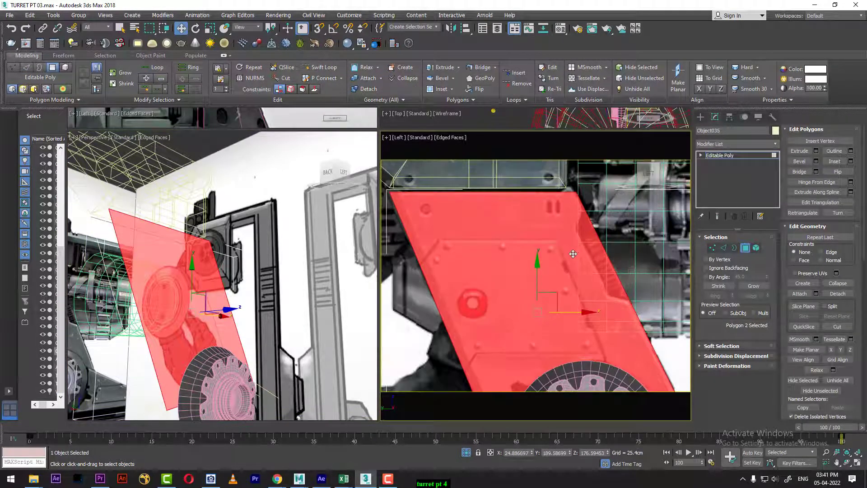
{"action": "left_click", "coordinate": [713, 247]}
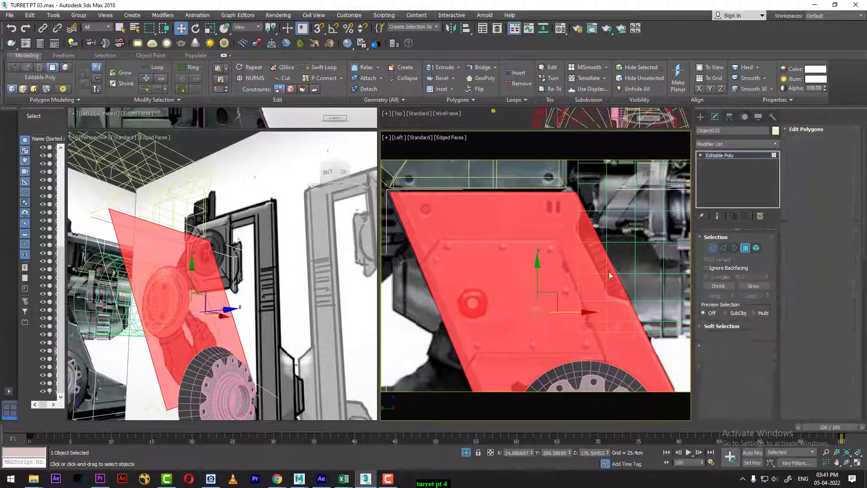
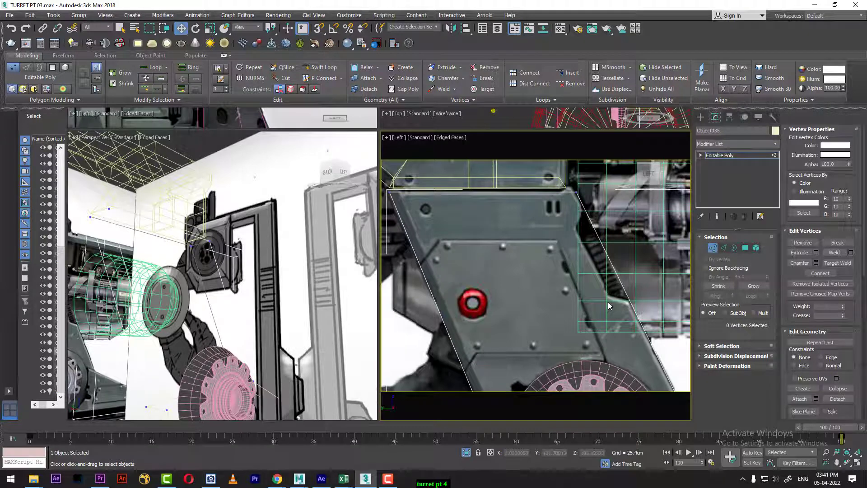
{"action": "middle_click_drag", "start_coordinate": [542, 306], "coordinate": [509, 293]}
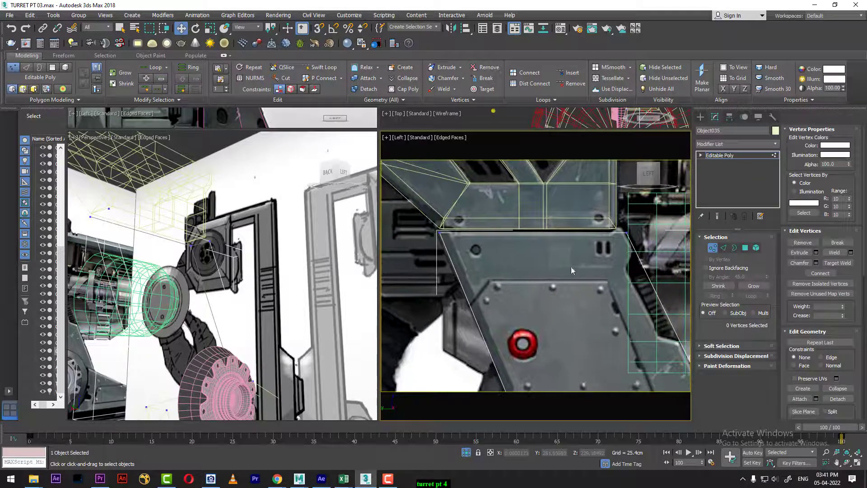
- Chamfer the detached section's outer slanted edge on the hose side by about 8.68 cm
{"action": "left_click", "coordinate": [725, 247]}
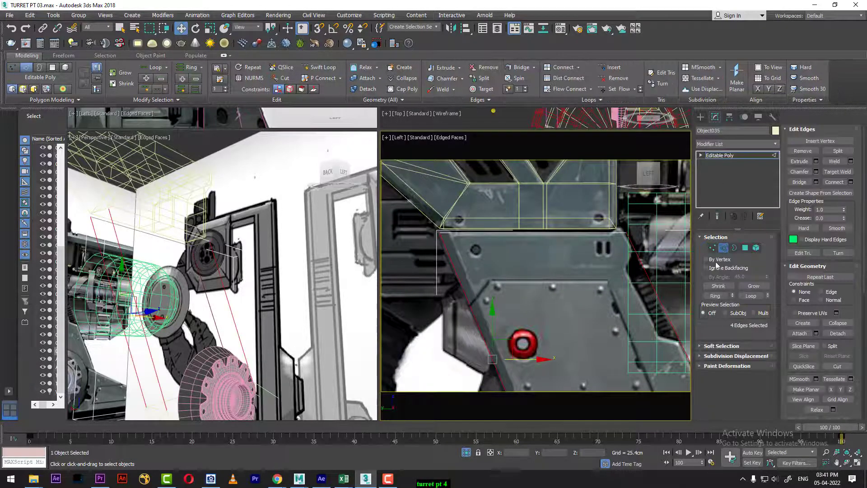
{"action": "middle_click_drag", "start_coordinate": [240, 240], "coordinate": [247, 308], "text": "alt"}
{"action": "left_click", "coordinate": [187, 299]}
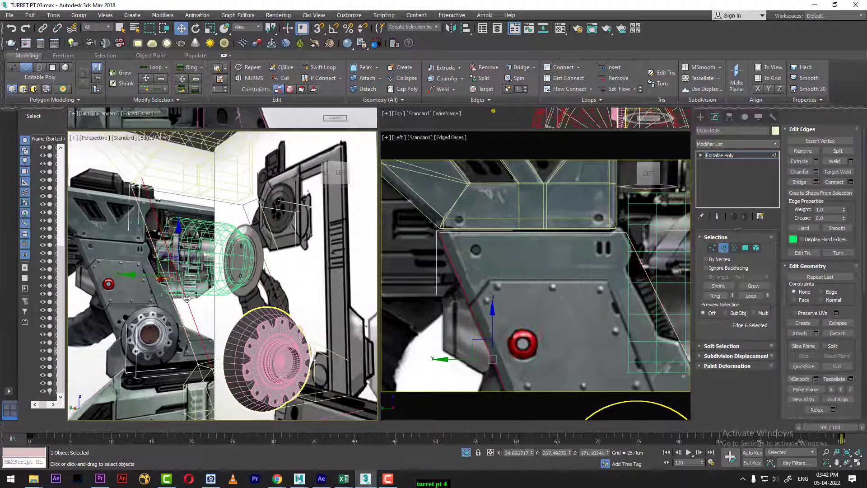
{"action": "right_click", "coordinate": [254, 285]}
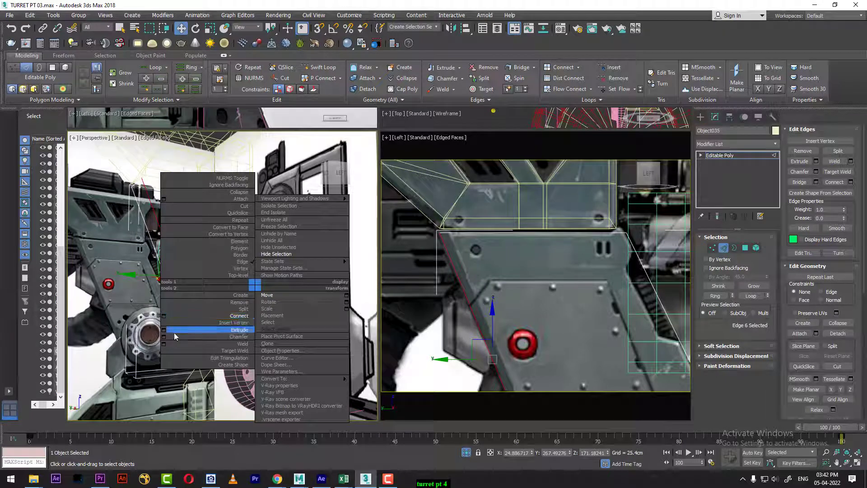
{"action": "left_click", "coordinate": [163, 337]}
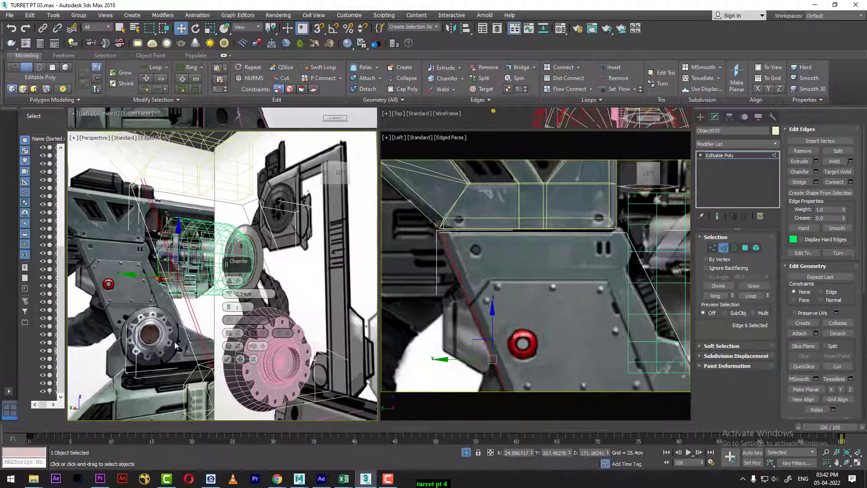
{"action": "left_click_drag", "start_coordinate": [230, 295], "coordinate": [230, 280]}
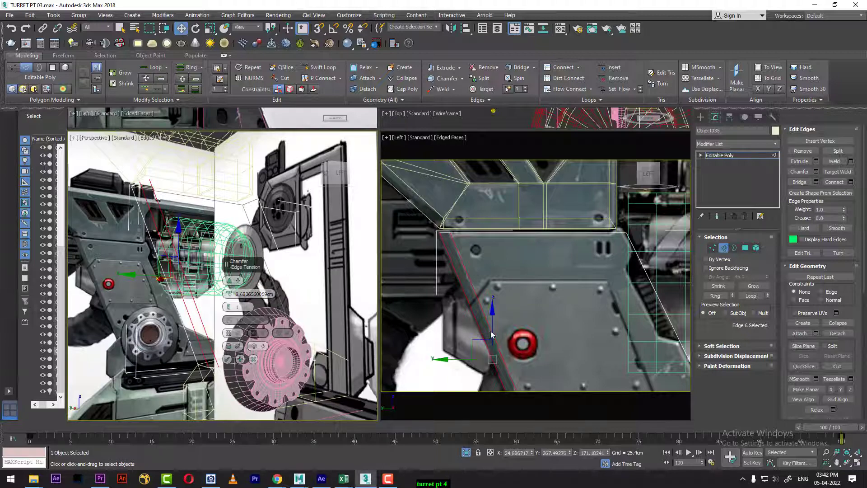
{"action": "left_click", "coordinate": [227, 359]}
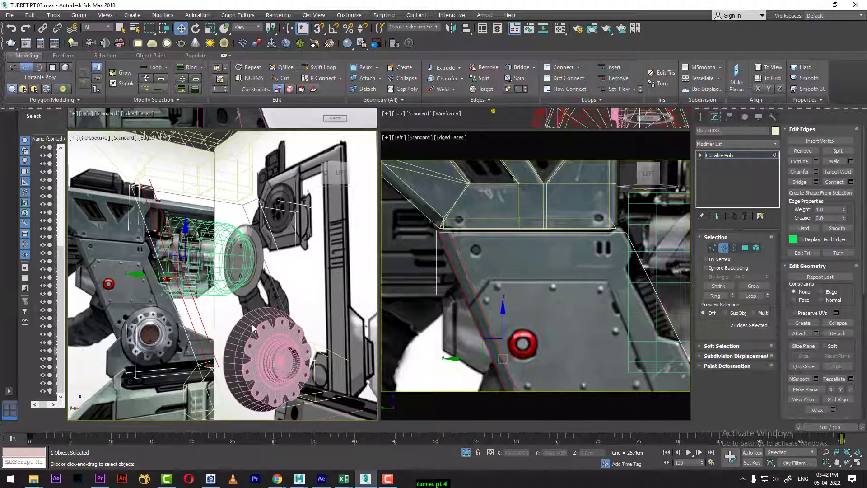
- Display the Perspective view in wireframe and move the timeline to frame 0
{"action": "key", "text": "F3"}
{"action": "key", "text": "F3"}
{"action": "key", "text": "F3"}
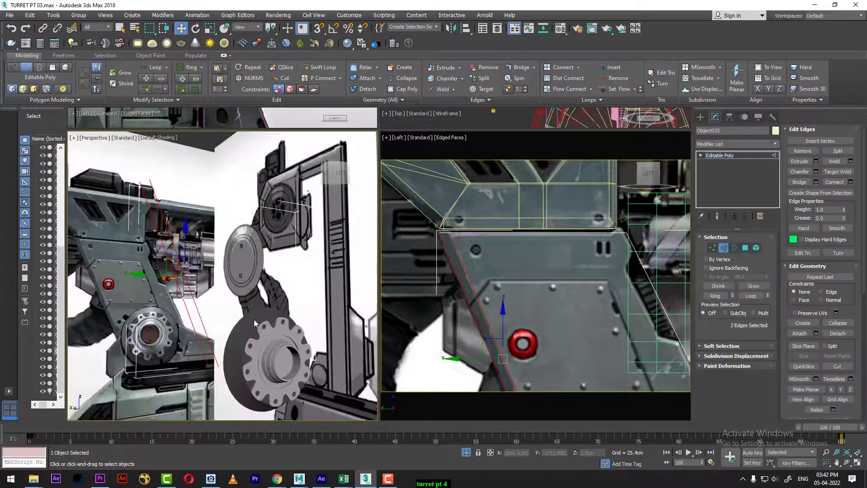
{"action": "left_click_drag", "start_coordinate": [168, 427], "coordinate": [10, 427]}
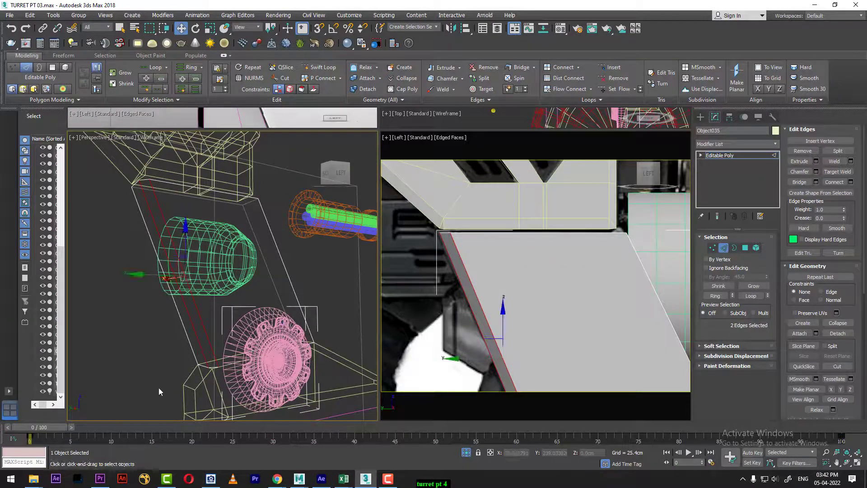
- Return the Perspective view to shaded display and move the timeline to frame 100 to show the reference through the model
{"action": "key", "text": "F3"}
{"action": "mouse_move", "coordinate": [230, 317]}
{"action": "middle_mouse_down"}
{"action": "mouse_move", "coordinate": [242, 323]}
{"action": "mouse_move", "coordinate": [234, 332]}
{"action": "mouse_move", "coordinate": [211, 336]}
{"action": "middle_mouse_up"}
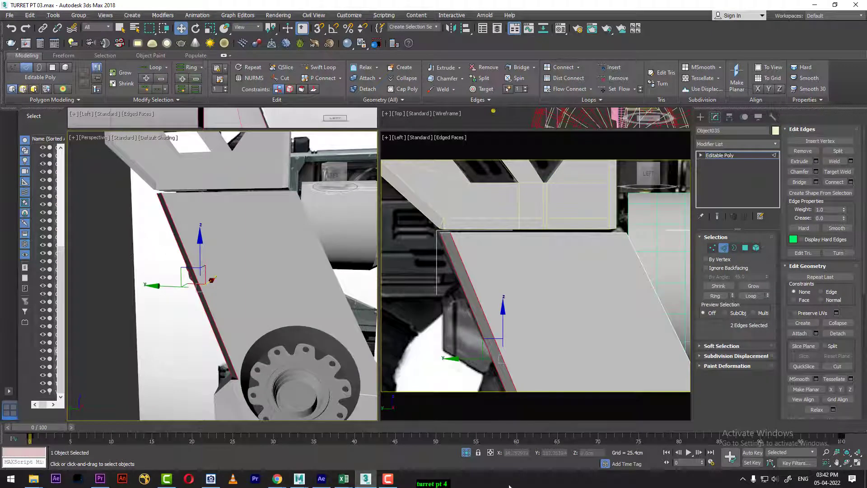
{"action": "left_click_drag", "start_coordinate": [767, 428], "coordinate": [861, 425]}
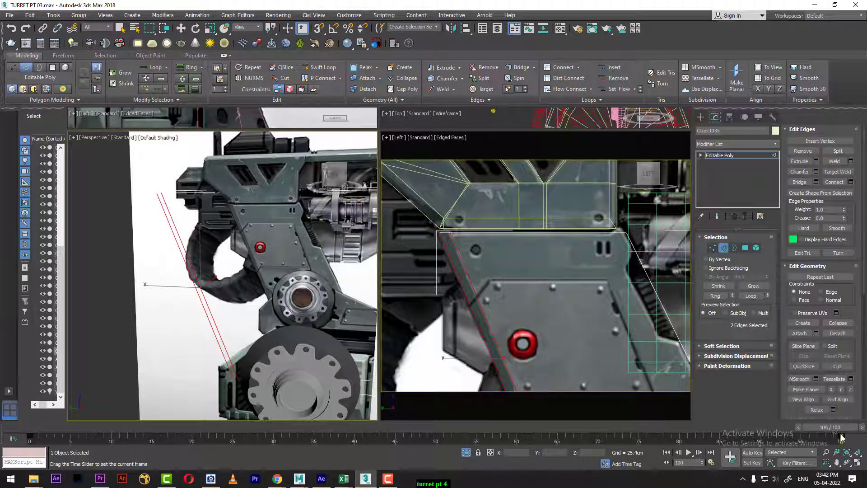
- Chamfer the detached section's outer slanted edge on the gun side by about 3.5 cm
{"action": "left_click", "coordinate": [651, 284]}
{"action": "right_click", "coordinate": [615, 274]}
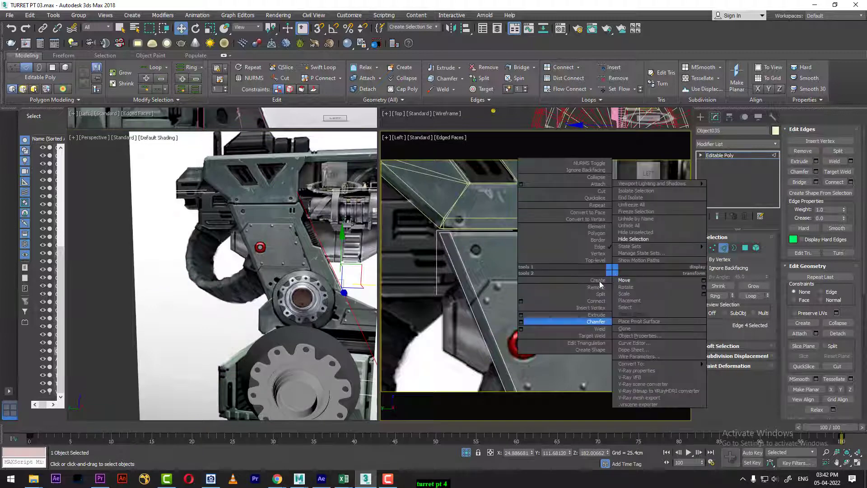
{"action": "left_click", "coordinate": [522, 323]}
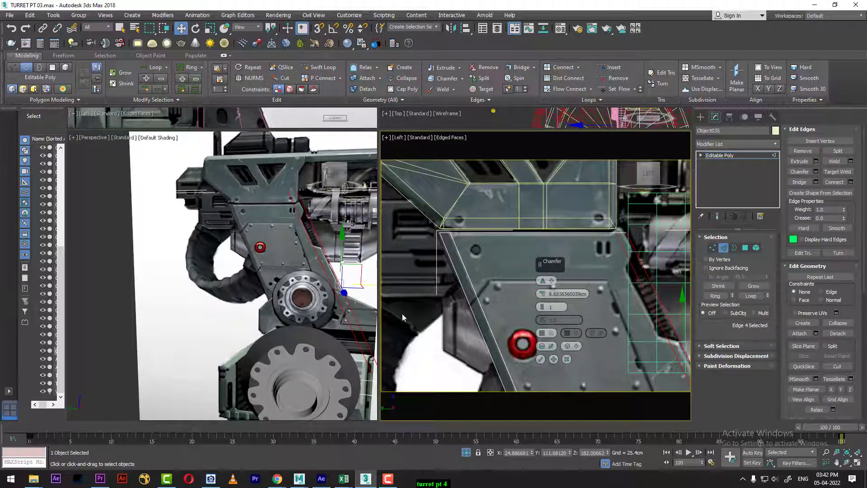
{"action": "middle_click_drag", "start_coordinate": [500, 260], "coordinate": [410, 228]}
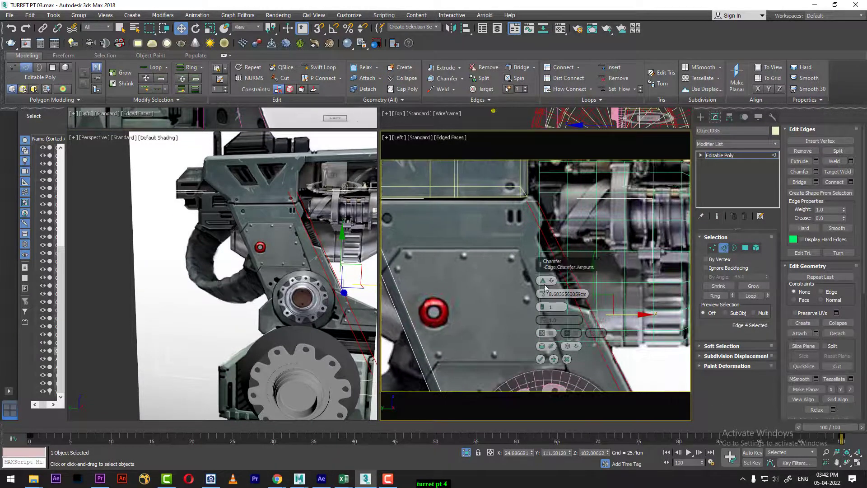
{"action": "left_click_drag", "start_coordinate": [541, 294], "coordinate": [540, 302]}
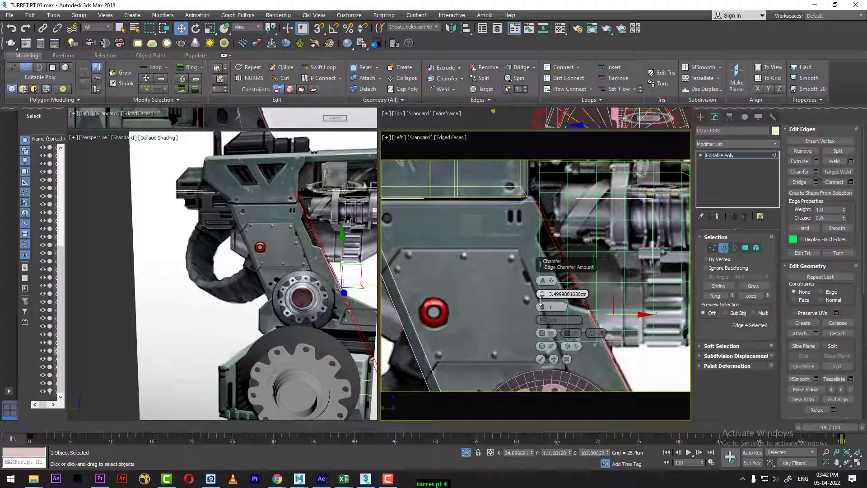
{"action": "left_click", "coordinate": [541, 359]}
{"action": "middle_click_drag", "start_coordinate": [498, 326], "coordinate": [500, 346]}
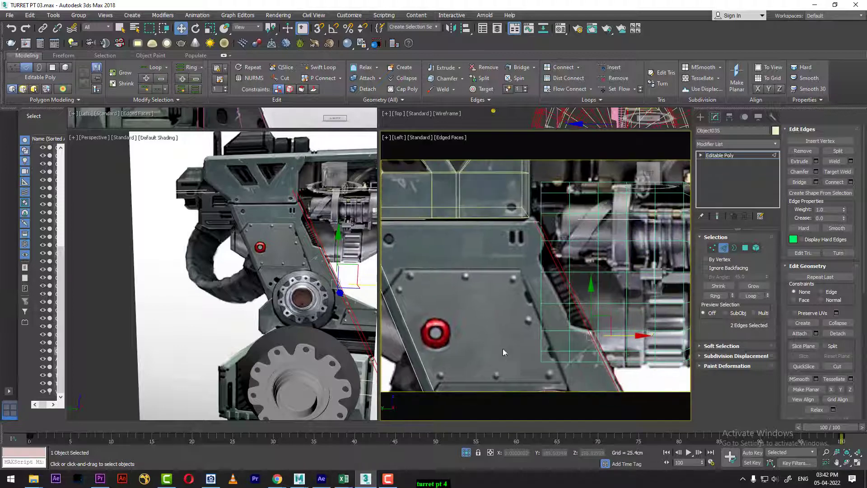
- Return to object level, hide the gun cylinder beside the arm, and reselect the detached slanted section
{"action": "right_click", "coordinate": [537, 275]}
{"action": "left_click", "coordinate": [521, 267]}
{"action": "left_click", "coordinate": [619, 288]}
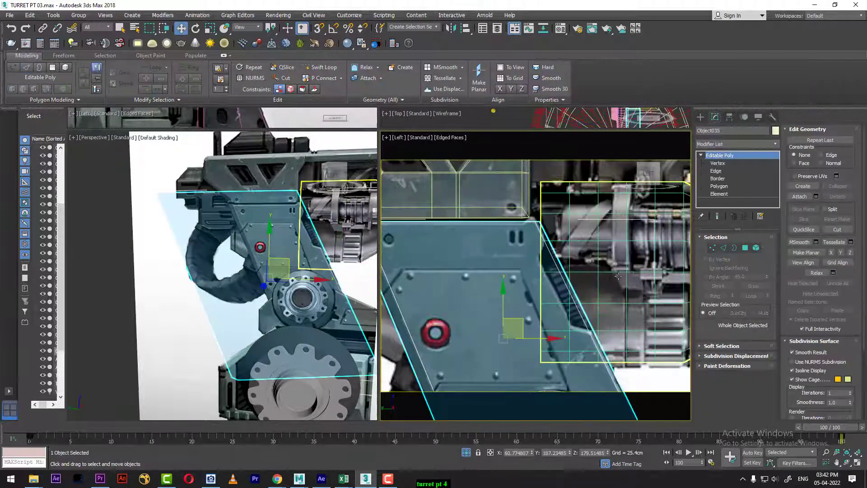
{"action": "right_click", "coordinate": [618, 267]}
{"action": "left_click", "coordinate": [654, 239]}
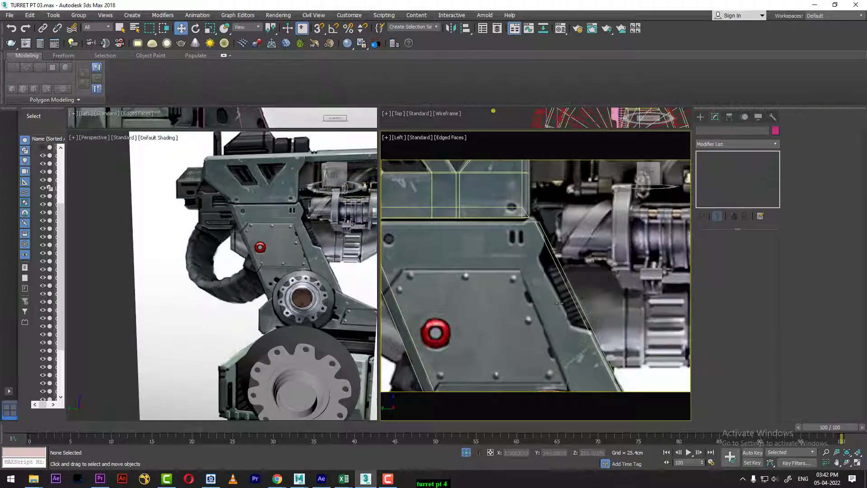
{"action": "left_click", "coordinate": [556, 297]}
{"action": "middle_click_drag", "start_coordinate": [532, 324], "coordinate": [596, 284]}
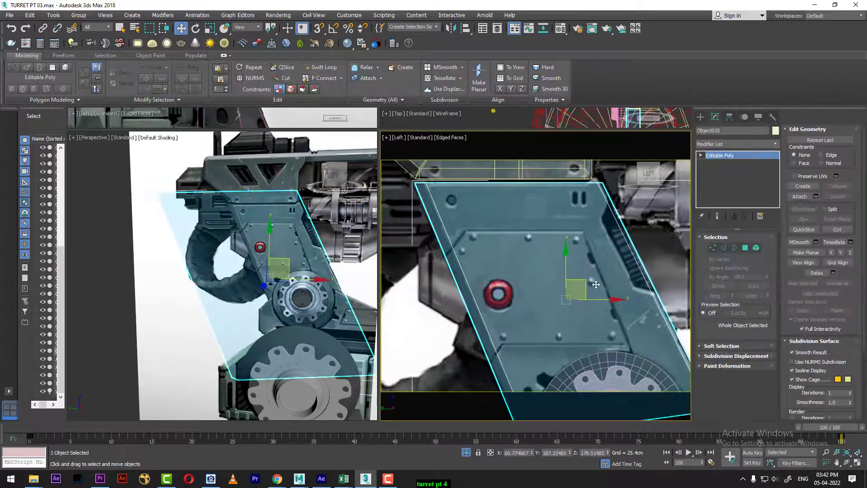
- Connect the section's six slanted edges with three segments to add crosswise edge loops
{"action": "left_click", "coordinate": [723, 247]}
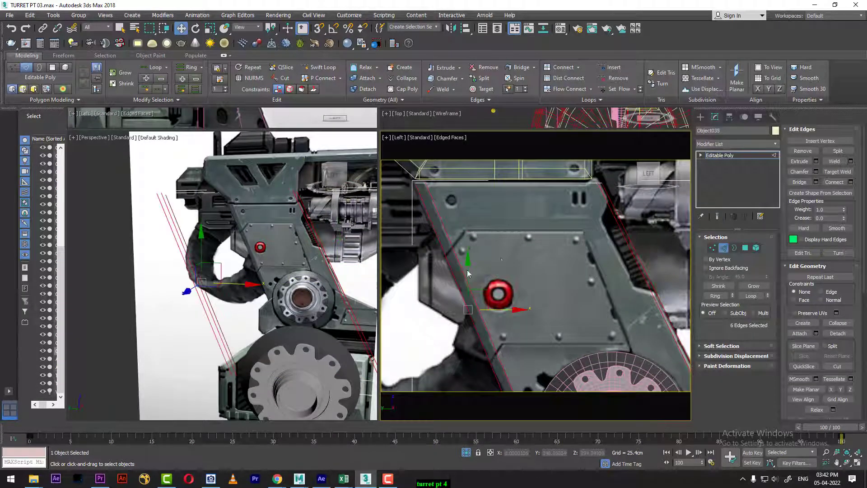
{"action": "right_click", "coordinate": [495, 260]}
{"action": "left_click", "coordinate": [405, 288]}
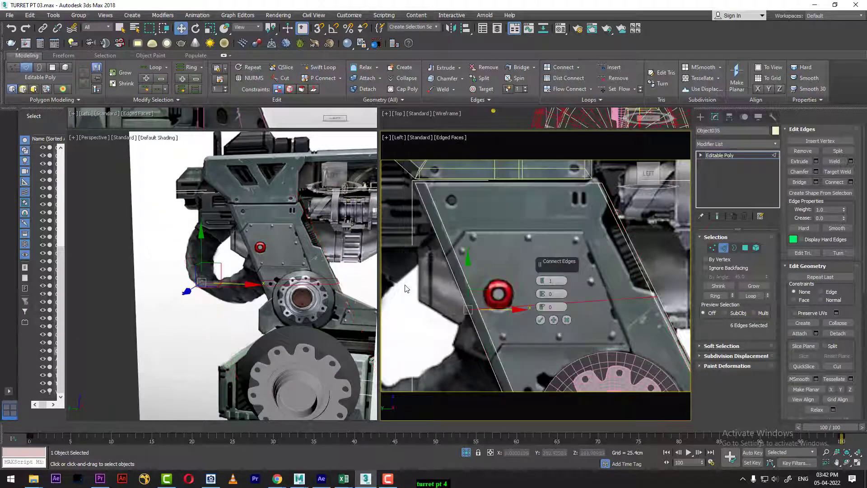
{"action": "left_click", "coordinate": [542, 280]}
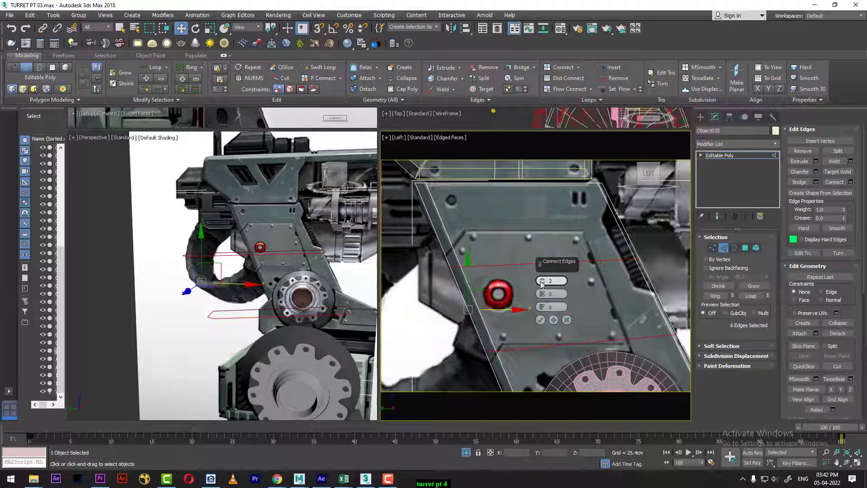
{"action": "left_click", "coordinate": [541, 320]}
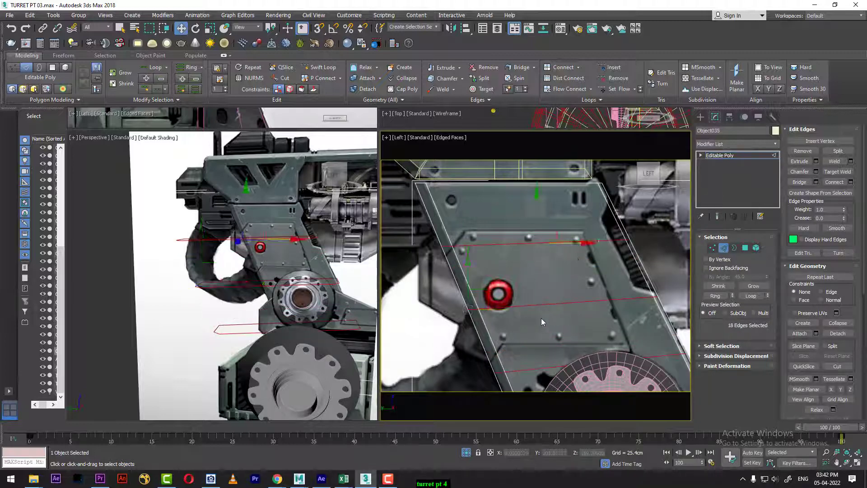
- With the Edge constraint on, slide the uppermost crosswise loop up to just above the notch in the reference
{"action": "double_click", "coordinate": [608, 240]}
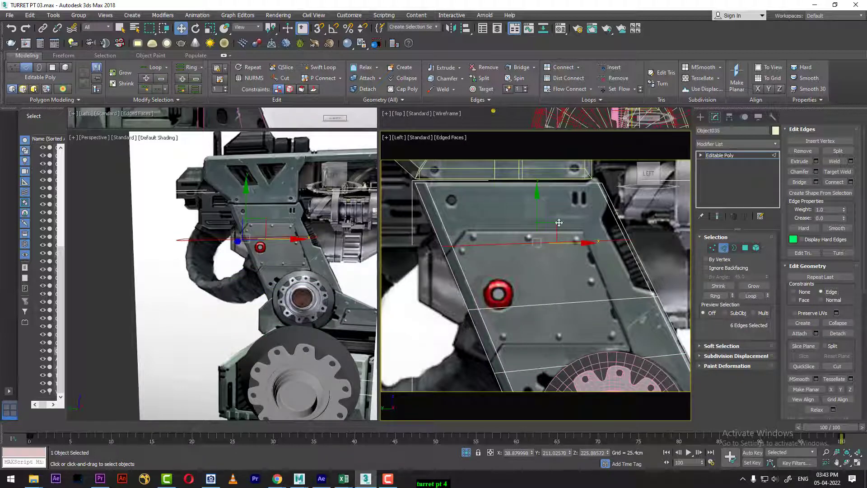
{"action": "left_click", "coordinate": [248, 29]}
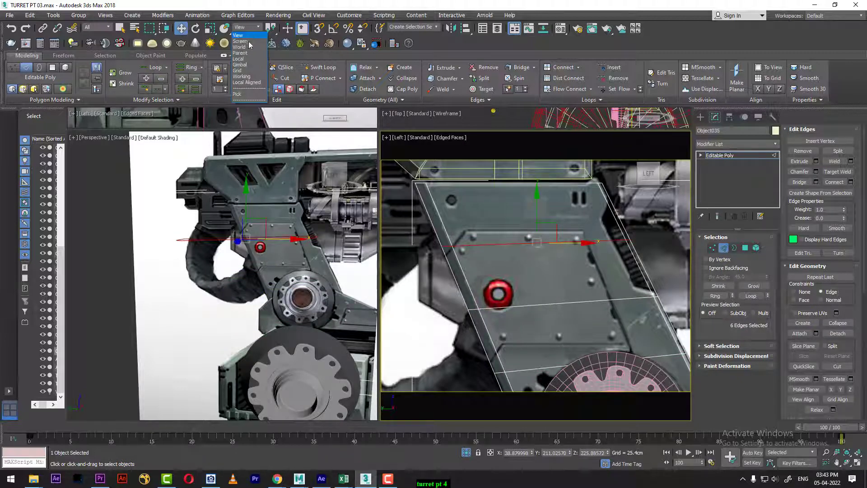
{"action": "left_click", "coordinate": [244, 59]}
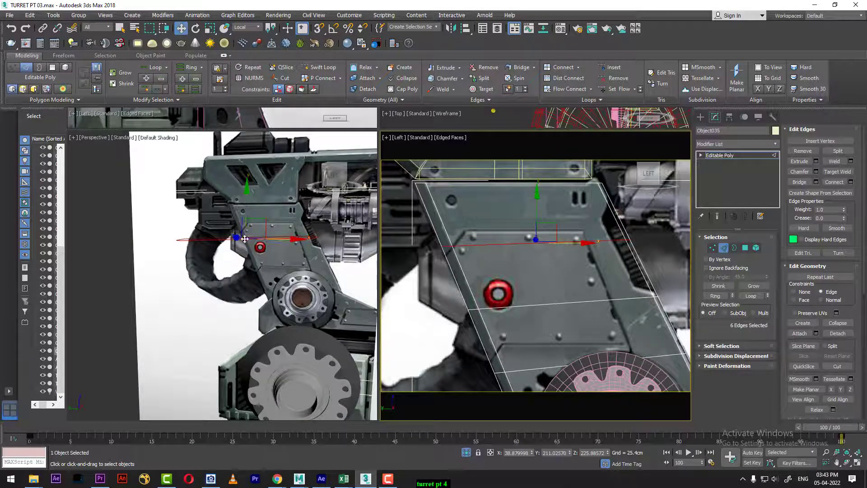
{"action": "middle_click_drag", "start_coordinate": [245, 238], "coordinate": [305, 275], "text": "alt"}
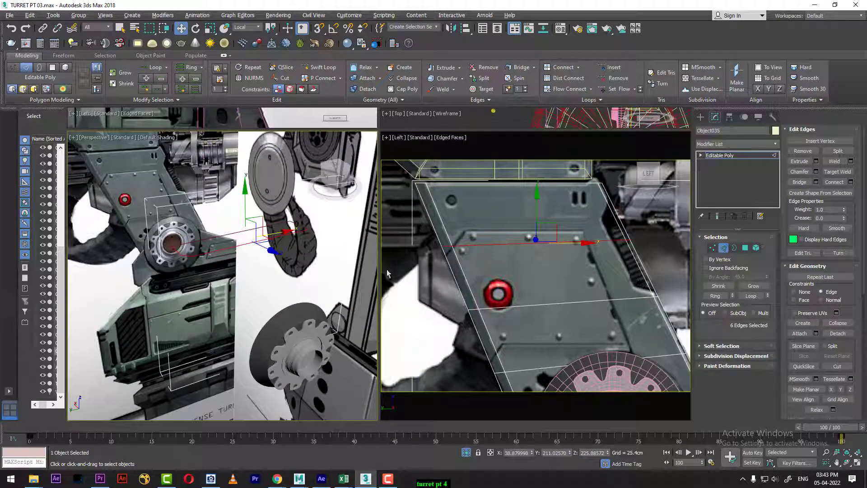
{"action": "left_click", "coordinate": [240, 27]}
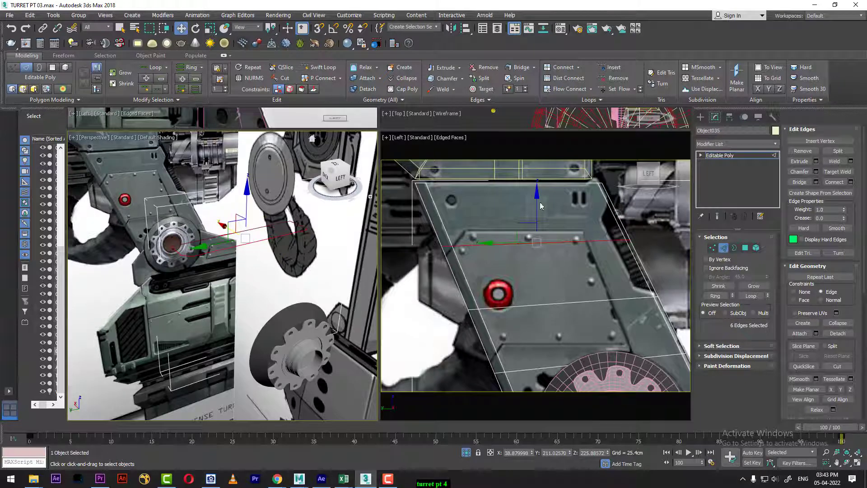
{"action": "middle_click_drag", "start_coordinate": [538, 196], "coordinate": [536, 204]}
{"action": "left_click_drag", "start_coordinate": [536, 203], "coordinate": [522, 166]}
- Select the whole middle crosswise loop and slide it slightly along the slanted edges to the lower end of the notch
{"action": "left_click", "coordinate": [618, 308]}
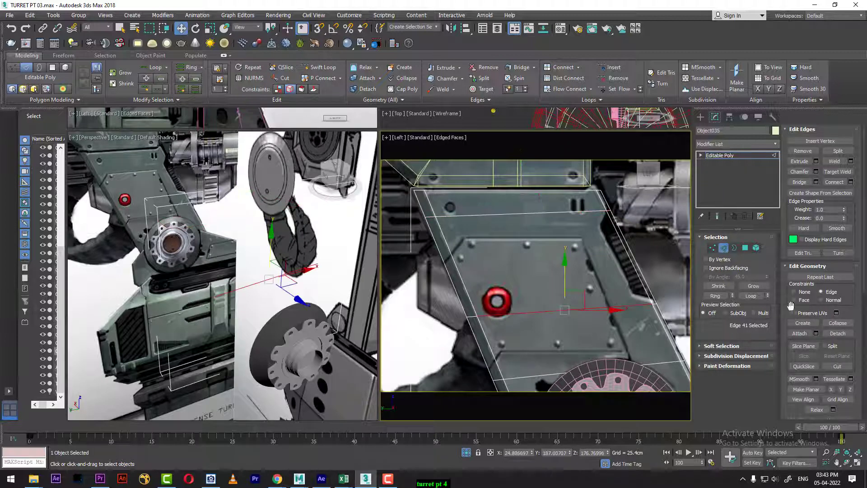
{"action": "left_click", "coordinate": [751, 296]}
{"action": "left_click_drag", "start_coordinate": [563, 266], "coordinate": [563, 264]}
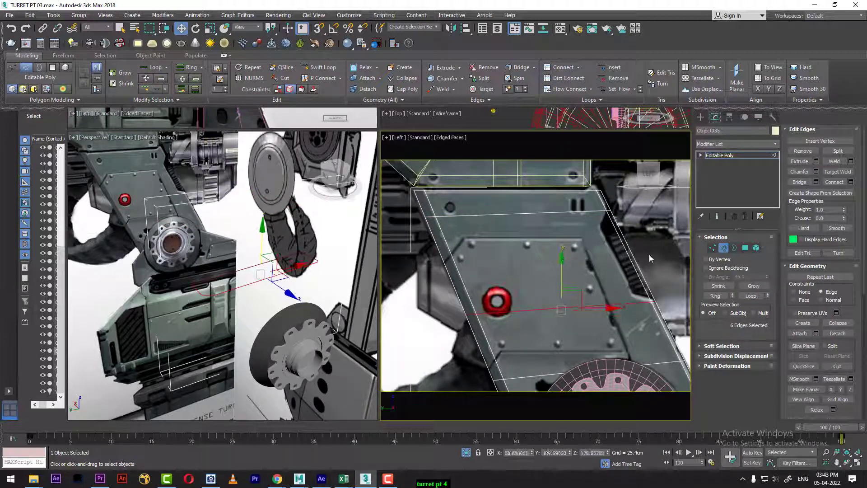
- Connect the ring of slanted edges between the upper and middle crosswise loops with two segments
{"action": "left_click", "coordinate": [630, 271]}
{"action": "left_click", "coordinate": [715, 296]}
{"action": "right_click", "coordinate": [597, 247]}
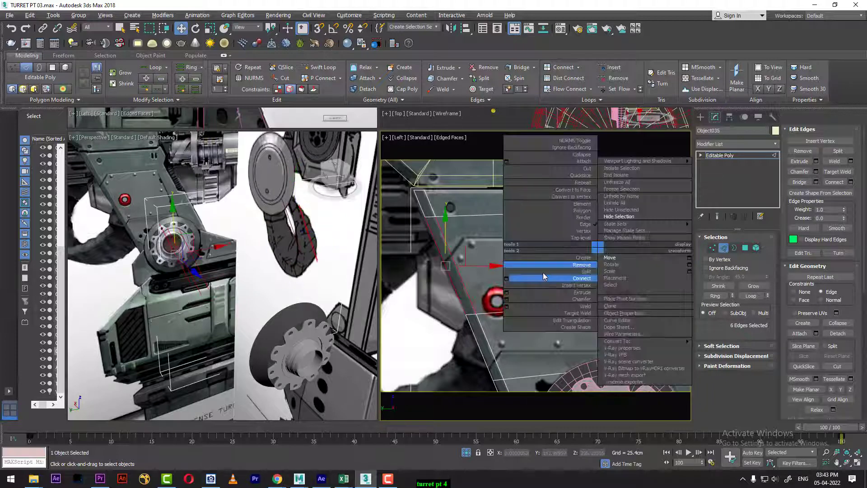
{"action": "left_click", "coordinate": [506, 278]}
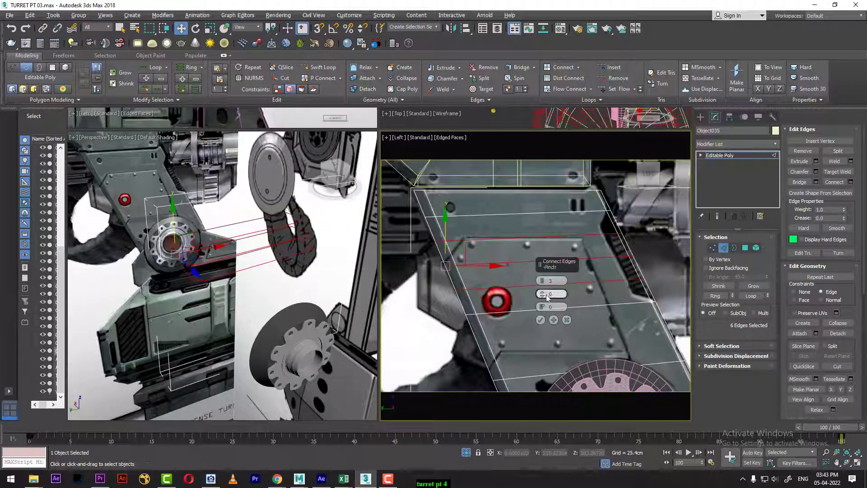
{"action": "left_click", "coordinate": [645, 280]}
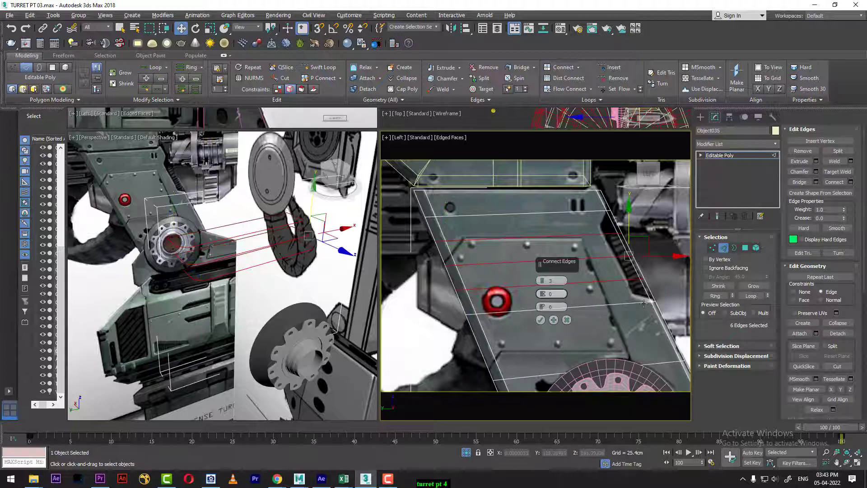
{"action": "left_click", "coordinate": [544, 283]}
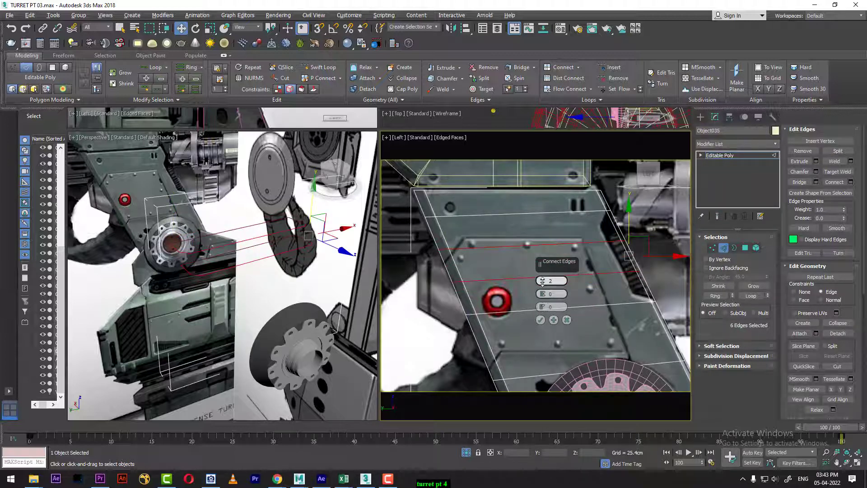
{"action": "left_click", "coordinate": [541, 320]}
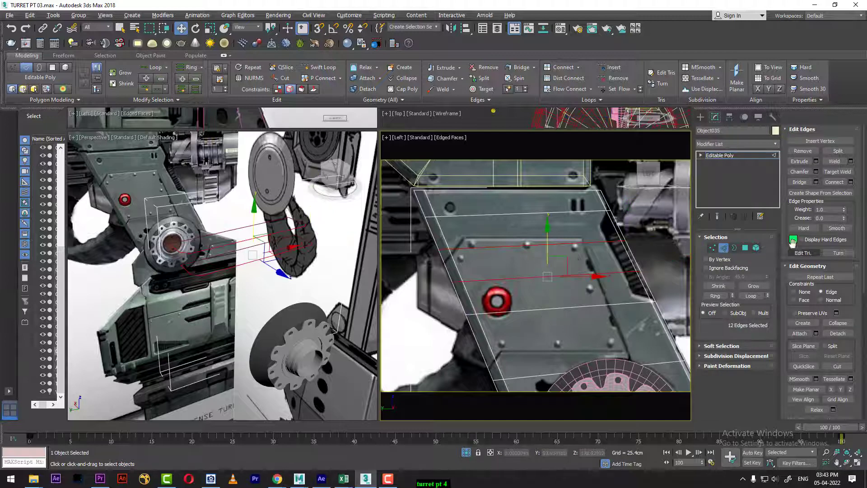
- Select the gun-side vertices of the two new loops, turn the Edge constraint off, and move them inward toward the notch outline
{"action": "key", "text": "1"}
{"action": "left_click_drag", "start_coordinate": [634, 228], "coordinate": [613, 277]}
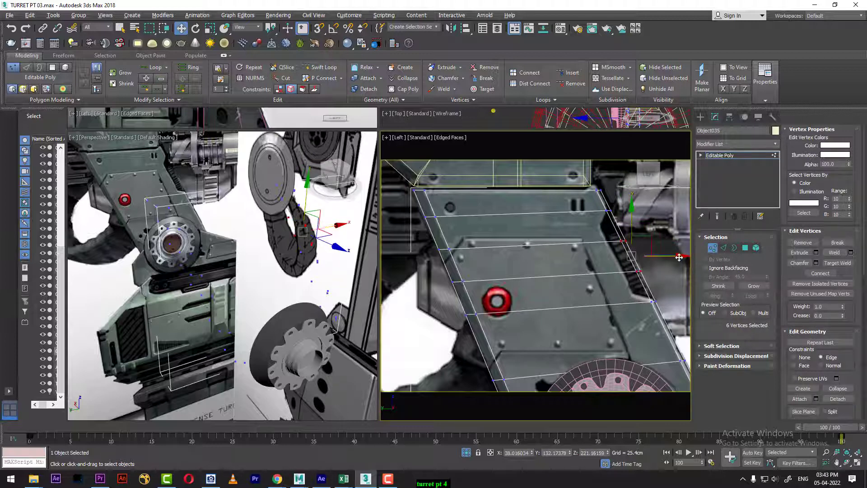
{"action": "left_click_drag", "start_coordinate": [679, 257], "coordinate": [671, 262]}
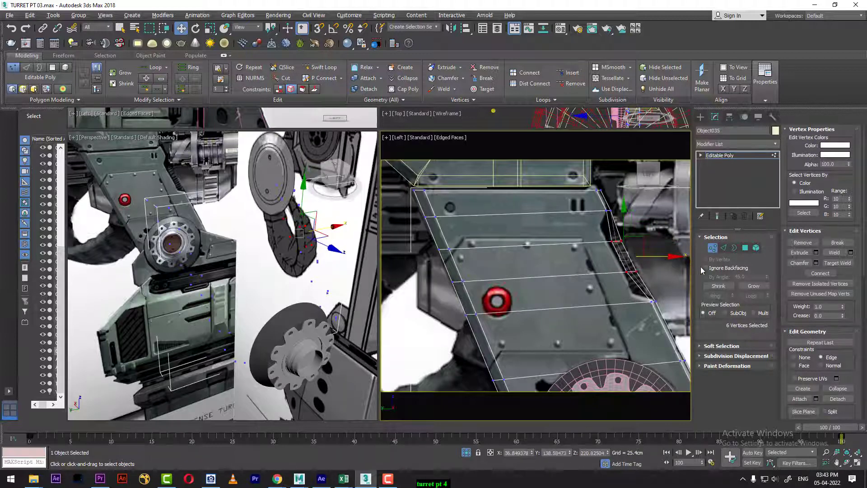
{"action": "key", "text": "ctrl+z"}
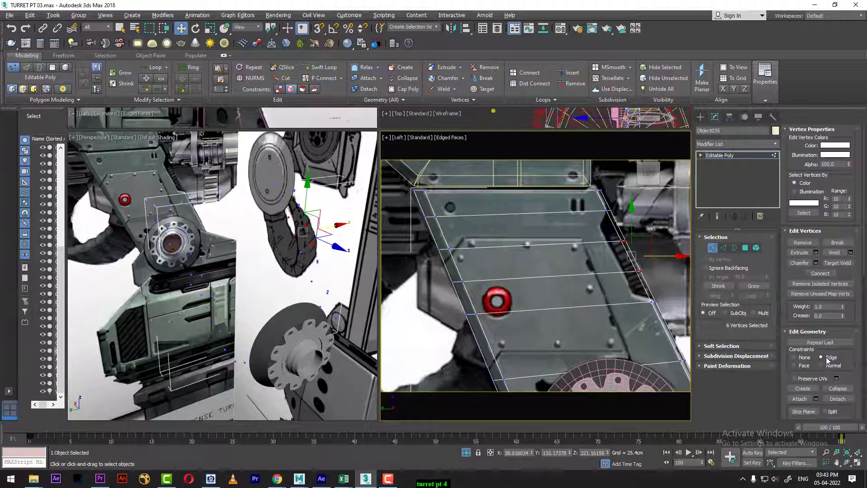
{"action": "left_click", "coordinate": [794, 357]}
{"action": "left_click_drag", "start_coordinate": [682, 256], "coordinate": [643, 251]}
- Raise the three vertices at the notch's upper inner corner toward the corner in the reference
{"action": "scroll", "coordinate": [606, 253], "scroll_direction": "up", "scroll_amount": 2}
{"action": "scroll", "coordinate": [632, 240], "scroll_direction": "up", "scroll_amount": 2}
{"action": "middle_click_drag", "start_coordinate": [627, 223], "coordinate": [642, 265]}
{"action": "scroll", "coordinate": [641, 265], "scroll_direction": "up", "scroll_amount": 2}
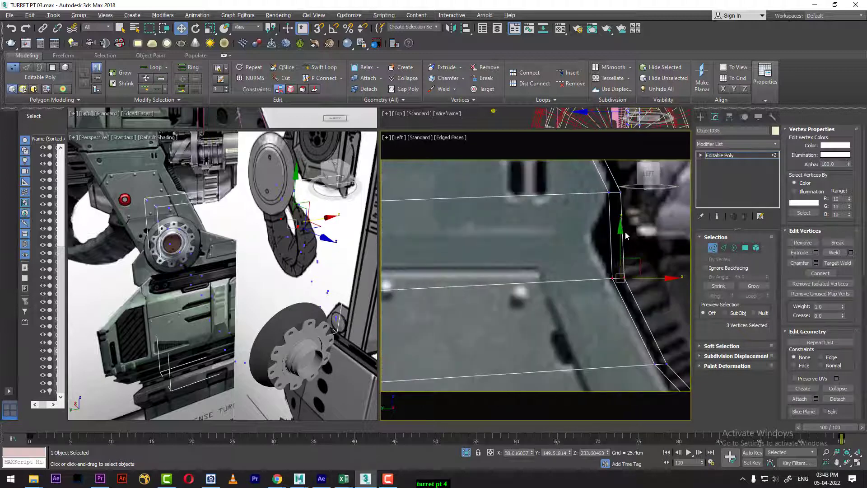
{"action": "left_click_drag", "start_coordinate": [620, 229], "coordinate": [608, 208]}
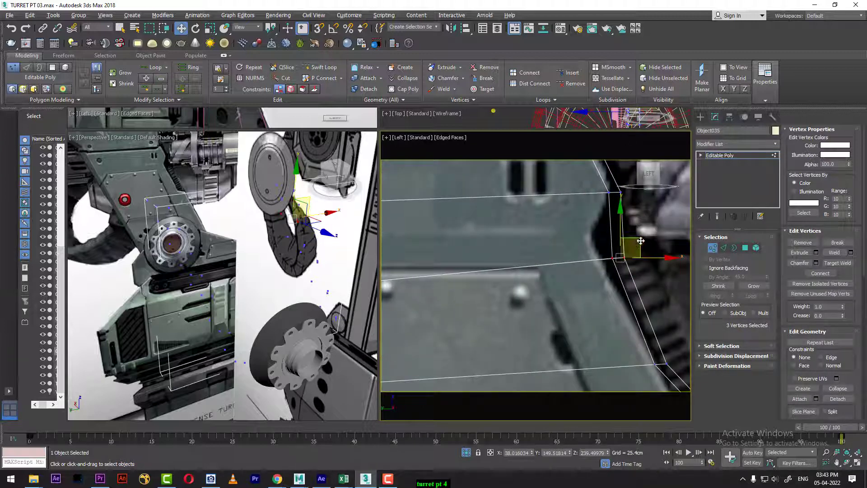
- Move the notch vertices and the vertices below them on the arm plate's right outline to follow the reference image
{"action": "left_click_drag", "start_coordinate": [638, 241], "coordinate": [618, 220]}
{"action": "scroll", "coordinate": [632, 289], "scroll_direction": "down", "scroll_amount": 3}
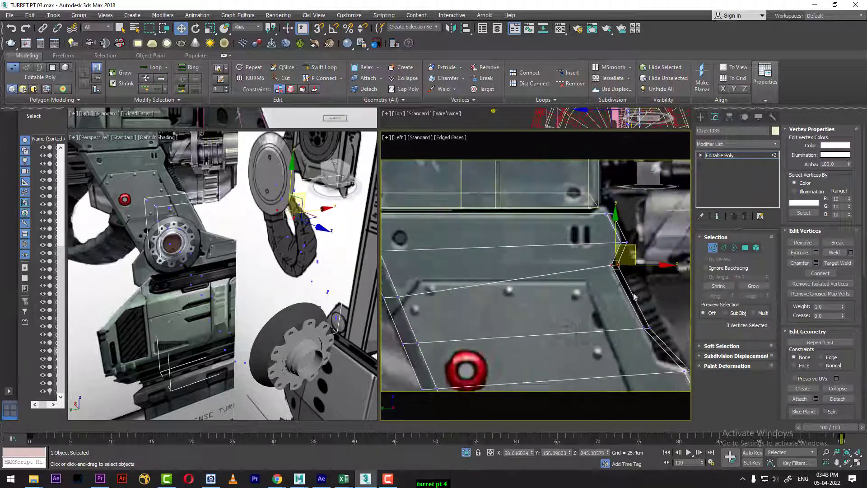
{"action": "middle_click_drag", "start_coordinate": [634, 292], "coordinate": [592, 252]}
{"action": "left_click_drag", "start_coordinate": [556, 274], "coordinate": [556, 274]}
{"action": "left_click_drag", "start_coordinate": [590, 241], "coordinate": [601, 273]}
{"action": "scroll", "coordinate": [595, 274], "scroll_direction": "down", "scroll_amount": 2}
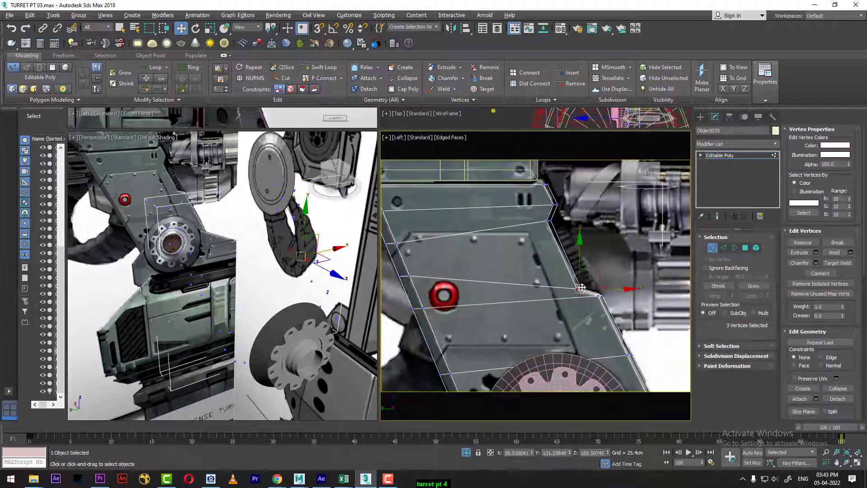
- Slide the left-outline vertices upward using the Edge constraint so the plate's cross edges run nearly parallel
{"action": "middle_click_drag", "start_coordinate": [487, 297], "coordinate": [548, 289]}
{"action": "left_click_drag", "start_coordinate": [518, 260], "coordinate": [471, 284]}
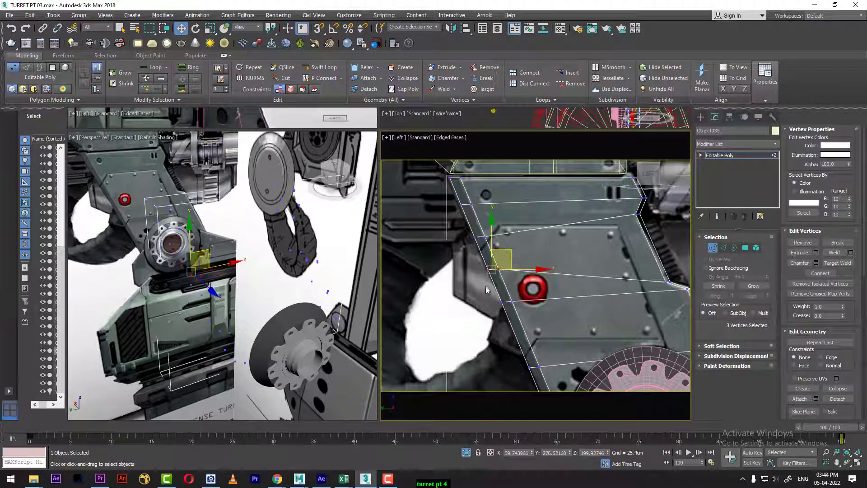
{"action": "left_click_drag", "start_coordinate": [493, 224], "coordinate": [493, 242]}
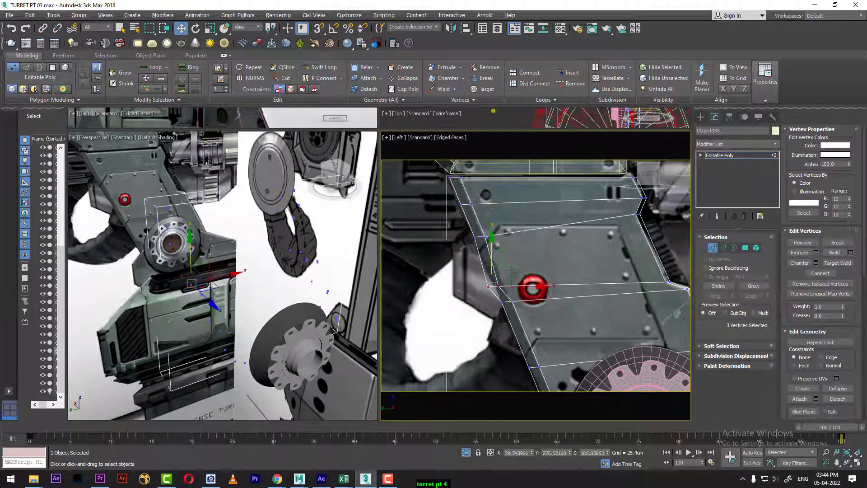
{"action": "key", "text": "ctrl+z"}
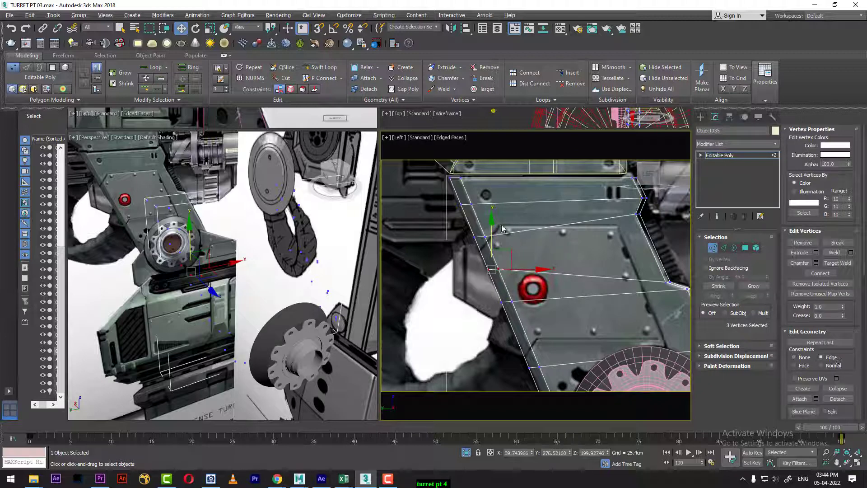
{"action": "mouse_move", "coordinate": [492, 222]}
{"action": "left_mouse_down"}
{"action": "mouse_move", "coordinate": [498, 246]}
{"action": "mouse_move", "coordinate": [488, 228]}
{"action": "left_mouse_up"}
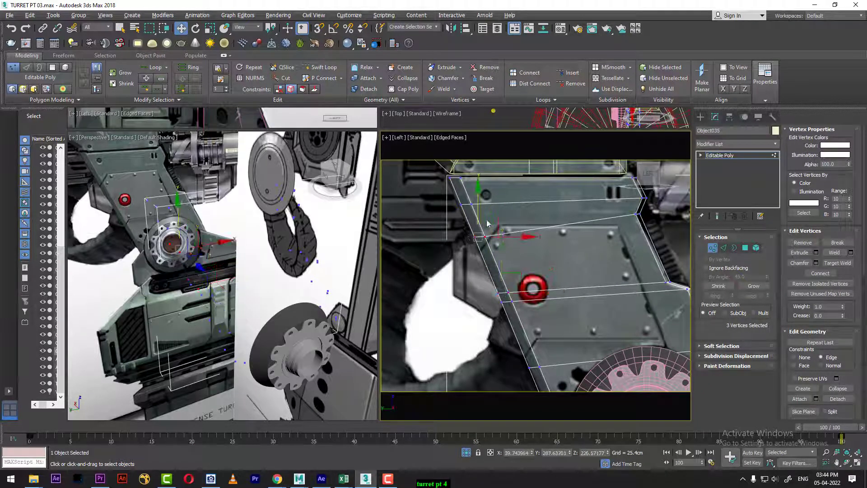
{"action": "left_click_drag", "start_coordinate": [479, 193], "coordinate": [468, 173]}
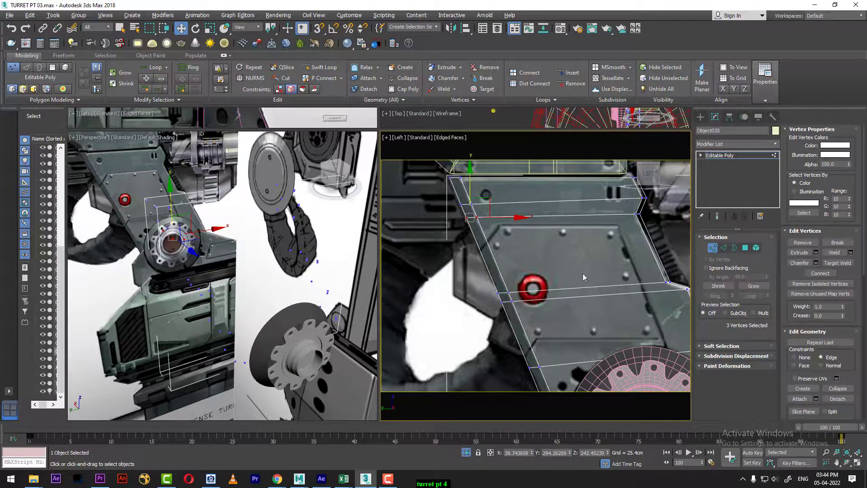
- Connect the edge ring across the plate's upper section with 1 segment and a slide of 66
{"action": "middle_click_drag", "start_coordinate": [583, 274], "coordinate": [571, 316]}
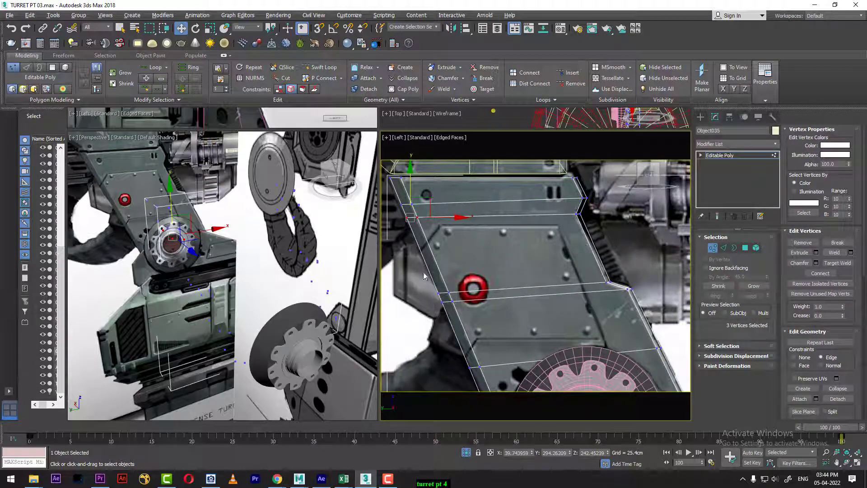
{"action": "middle_click_drag", "start_coordinate": [511, 310], "coordinate": [493, 278]}
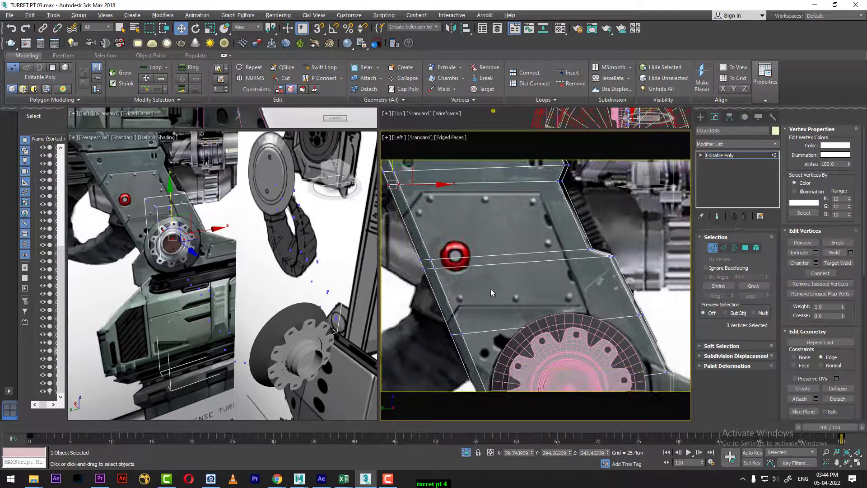
{"action": "left_click", "coordinate": [725, 248]}
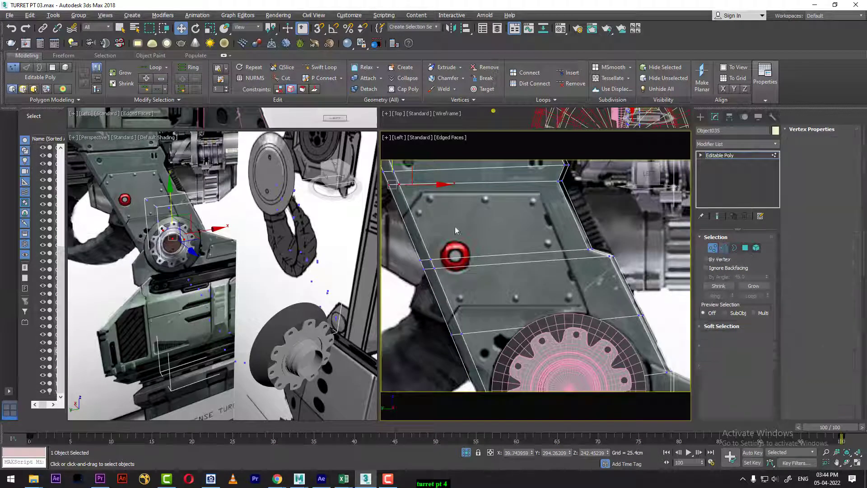
{"action": "left_click", "coordinate": [416, 226]}
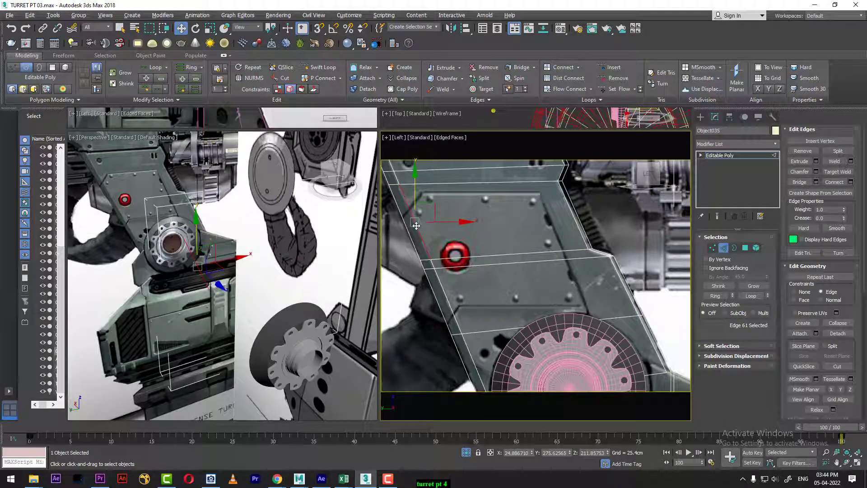
{"action": "key", "text": "alt+r"}
{"action": "right_click", "coordinate": [464, 235]}
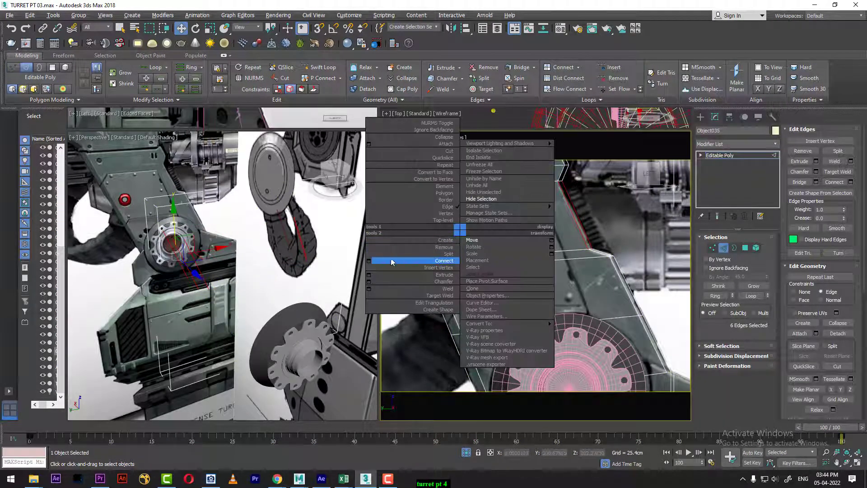
{"action": "left_click", "coordinate": [374, 264]}
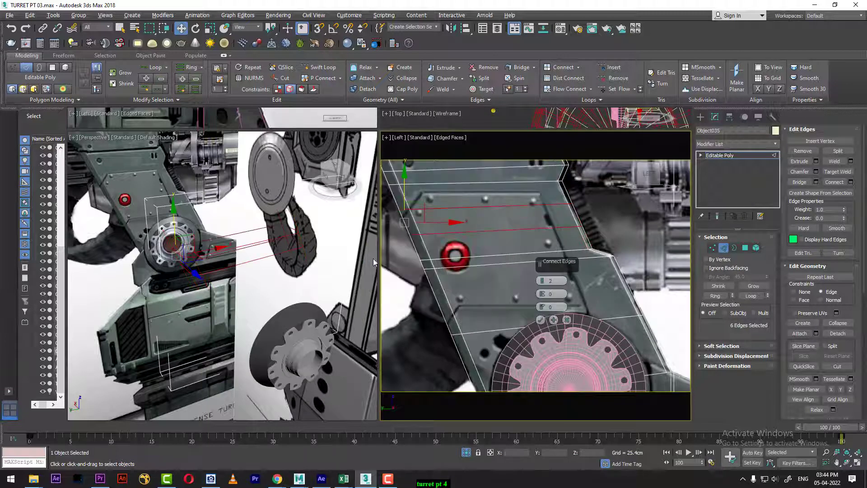
{"action": "left_click", "coordinate": [543, 280]}
{"action": "left_click", "coordinate": [543, 283]}
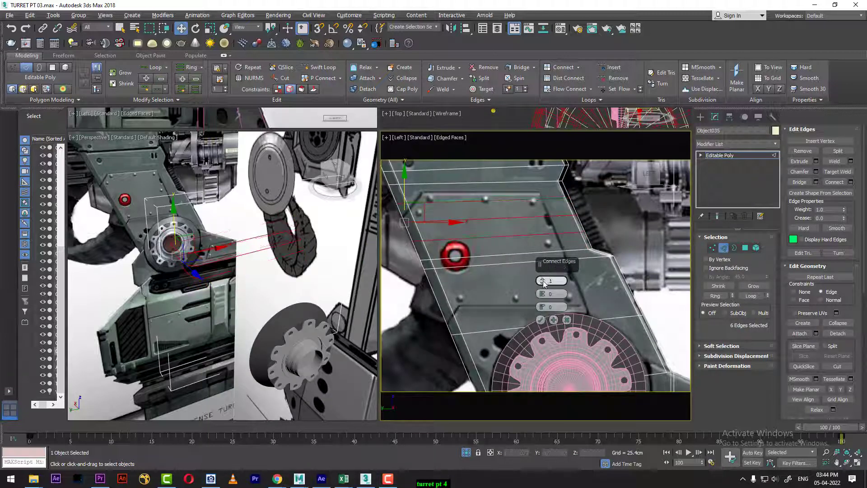
{"action": "left_click", "coordinate": [543, 283]}
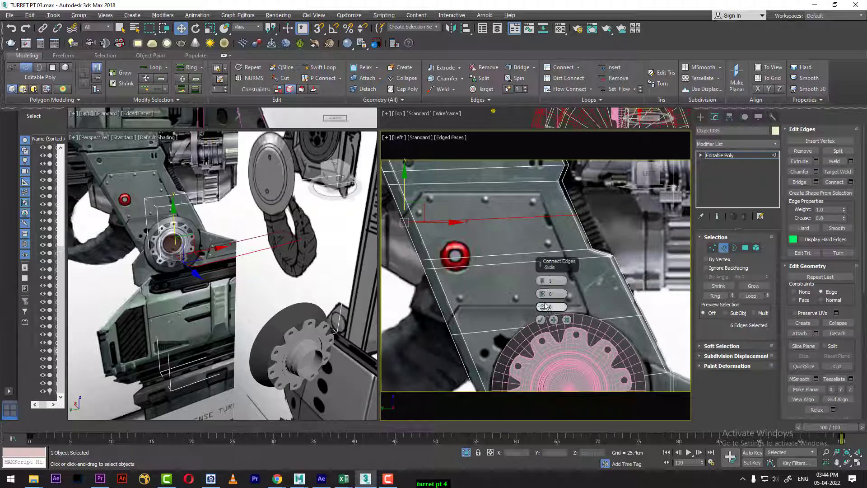
{"action": "left_click_drag", "start_coordinate": [543, 308], "coordinate": [530, 186]}
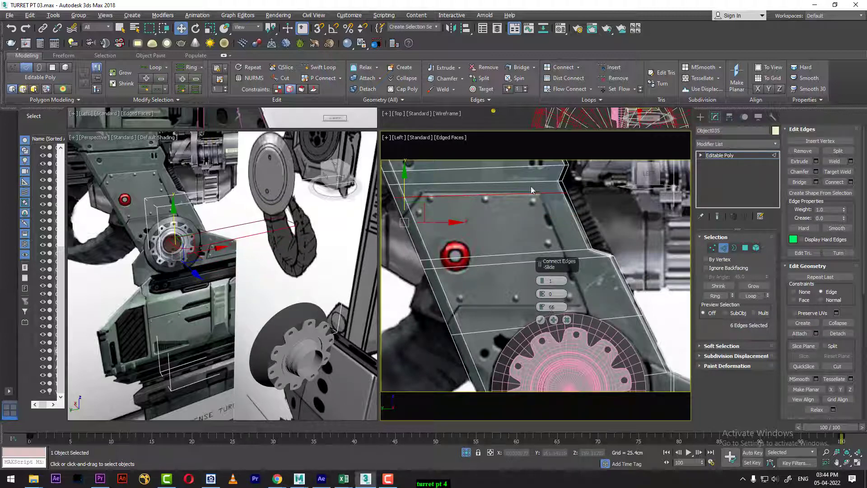
{"action": "left_click", "coordinate": [541, 321]}
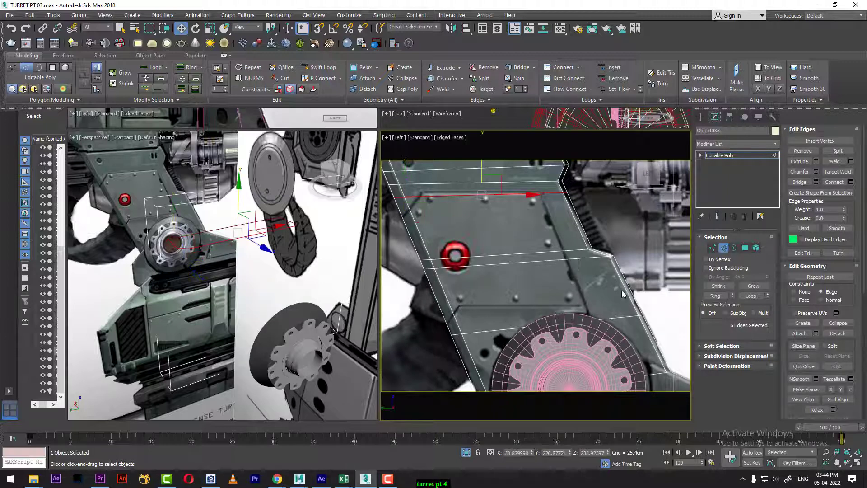
- Connect the edge ring across the section below the notch with 1 segment and a slide of -25
{"action": "left_click", "coordinate": [622, 287]}
{"action": "key", "text": "alt+r"}
{"action": "right_click", "coordinate": [602, 284]}
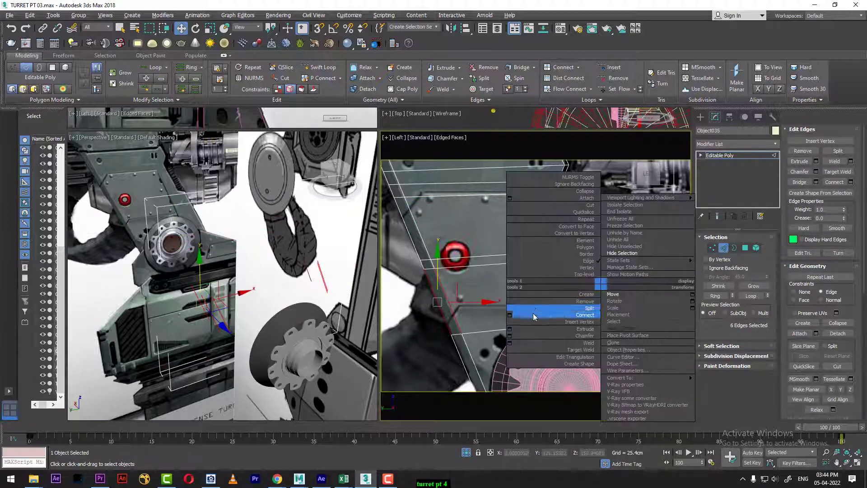
{"action": "left_click", "coordinate": [511, 315]}
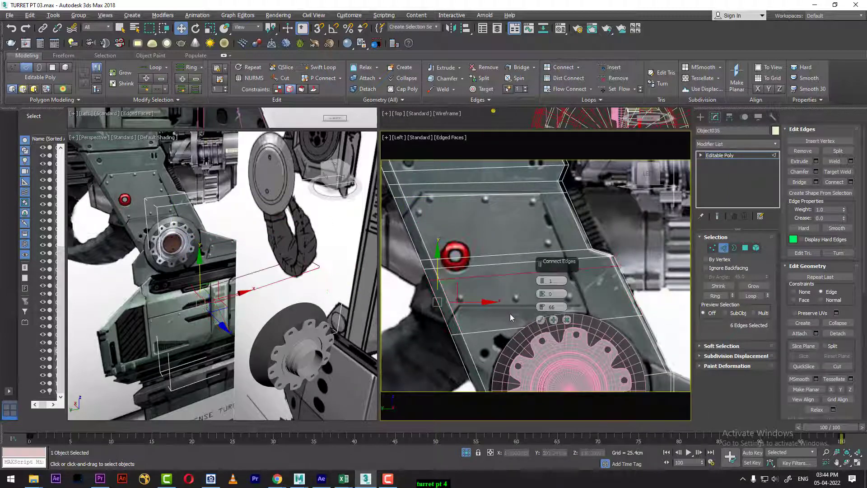
{"action": "right_click", "coordinate": [543, 307]}
{"action": "left_click_drag", "start_coordinate": [543, 307], "coordinate": [540, 350]}
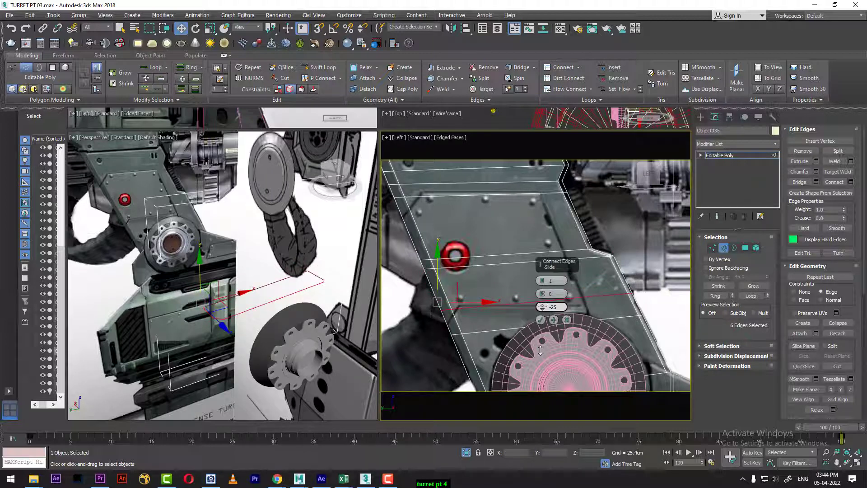
{"action": "left_click", "coordinate": [540, 320]}
- Connect the ring of cross edges with 1 lengthwise segment, resetting the slide to 0
{"action": "left_click", "coordinate": [586, 296]}
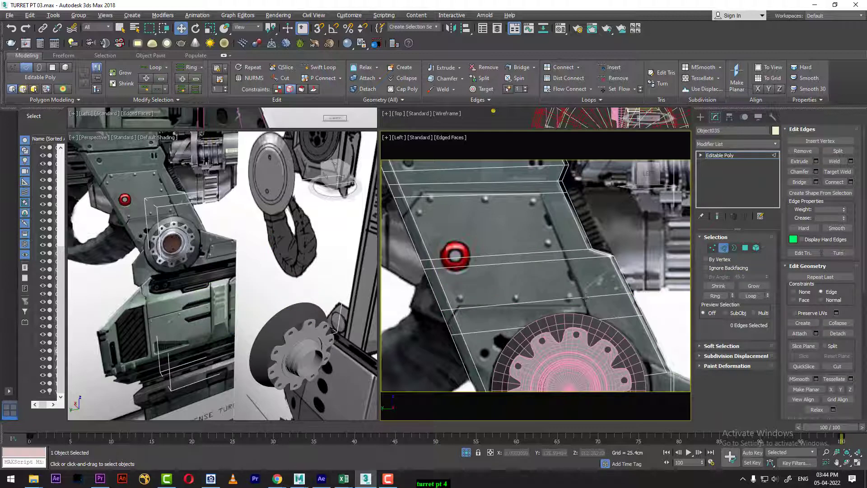
{"action": "left_click", "coordinate": [586, 298]}
{"action": "key", "text": "alt+r"}
{"action": "right_click", "coordinate": [549, 291]}
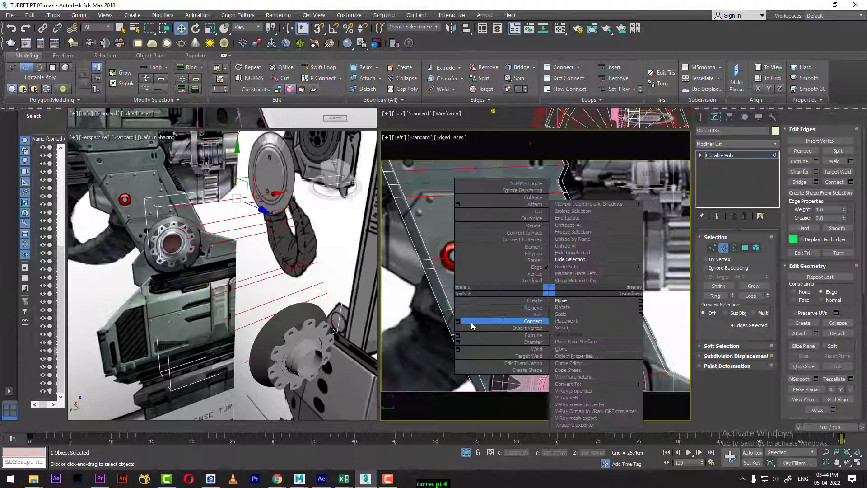
{"action": "left_click", "coordinate": [457, 321]}
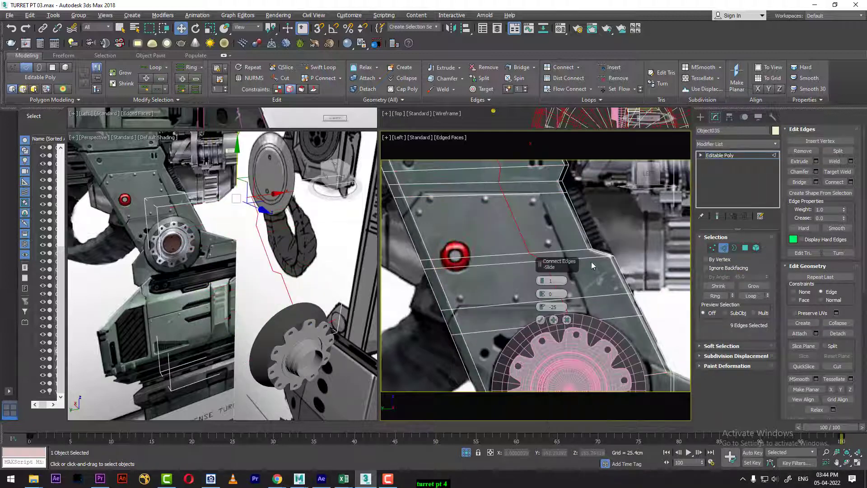
{"action": "right_click", "coordinate": [543, 309]}
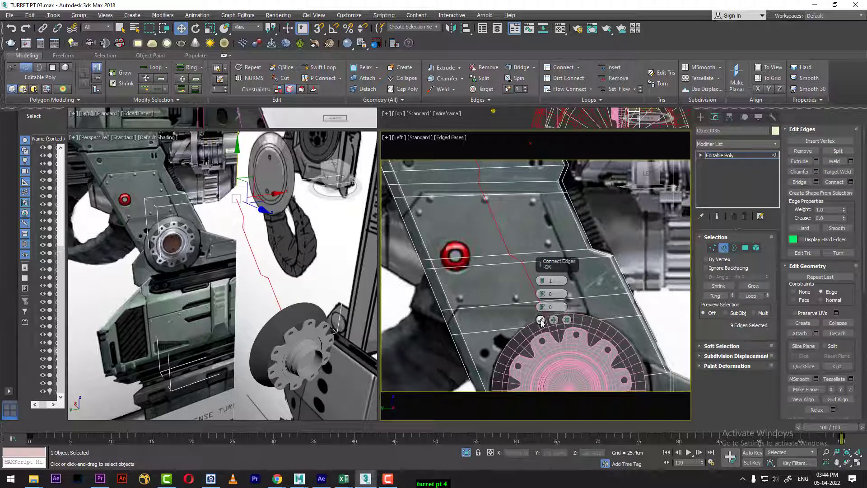
{"action": "left_click", "coordinate": [541, 321]}
- Scale the new lengthwise edges along the horizontal axis until they form a straight vertical line
{"action": "scroll", "coordinate": [567, 298], "scroll_direction": "down", "scroll_amount": 2}
{"action": "scroll", "coordinate": [572, 296], "scroll_direction": "up", "scroll_amount": 1}
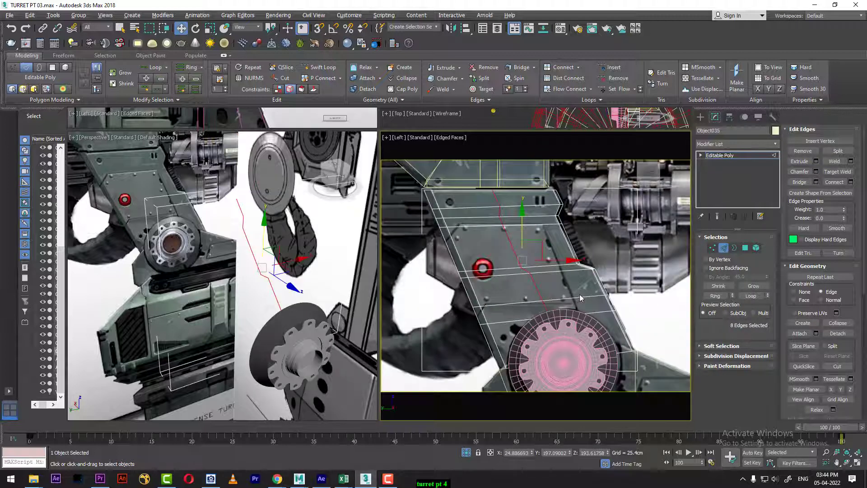
{"action": "key", "text": "r"}
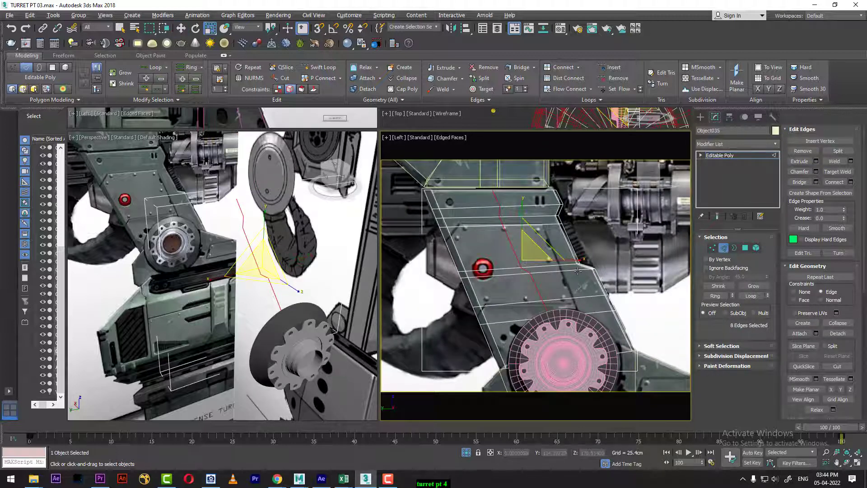
{"action": "left_click_drag", "start_coordinate": [570, 260], "coordinate": [316, 281]}
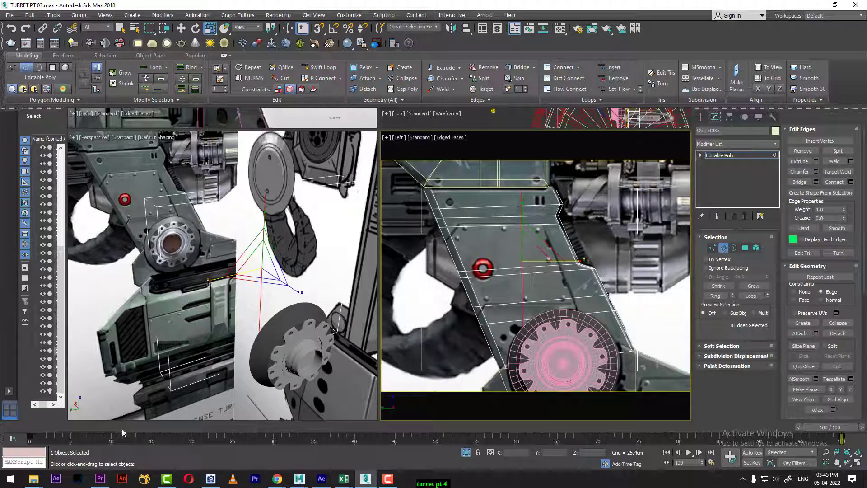
- Go to frame 2 and rotate the straightened lengthwise edges in the Left view to match the arm plate's slant
{"action": "key", "text": "q"}
{"action": "key", "text": "alt+x"}
{"action": "key", "text": "alt+x"}
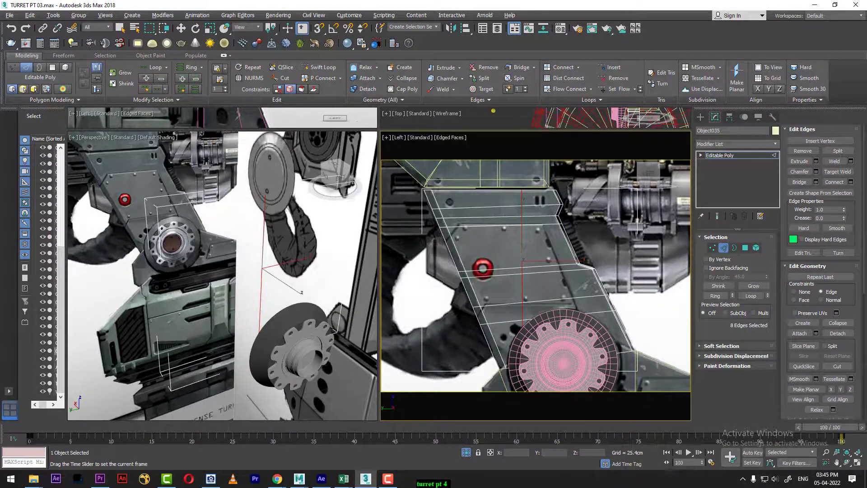
{"action": "left_click_drag", "start_coordinate": [844, 428], "coordinate": [48, 443]}
{"action": "middle_click_drag", "start_coordinate": [253, 305], "coordinate": [194, 305], "text": "alt"}
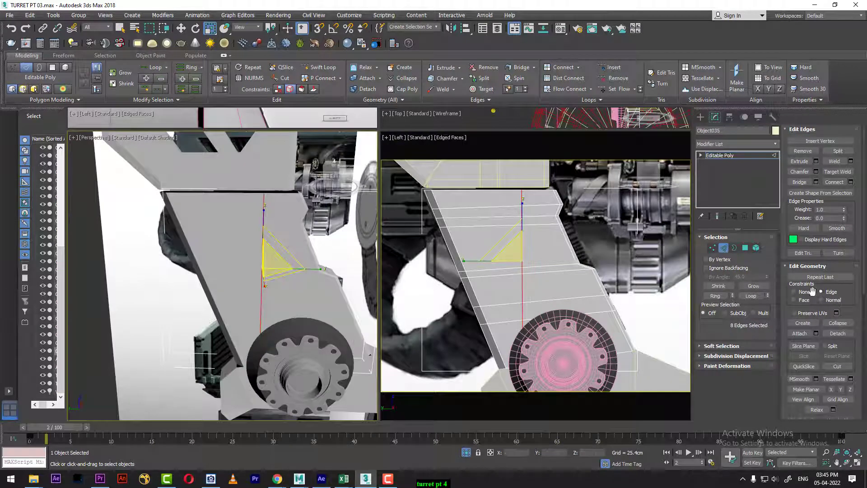
{"action": "key", "text": "e"}
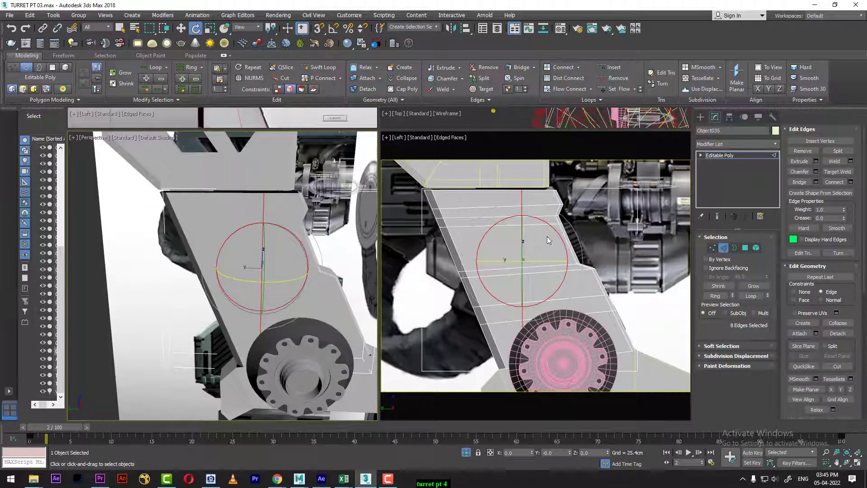
{"action": "middle_click_drag", "start_coordinate": [549, 240], "coordinate": [555, 253]}
{"action": "left_click_drag", "start_coordinate": [556, 241], "coordinate": [534, 235]}
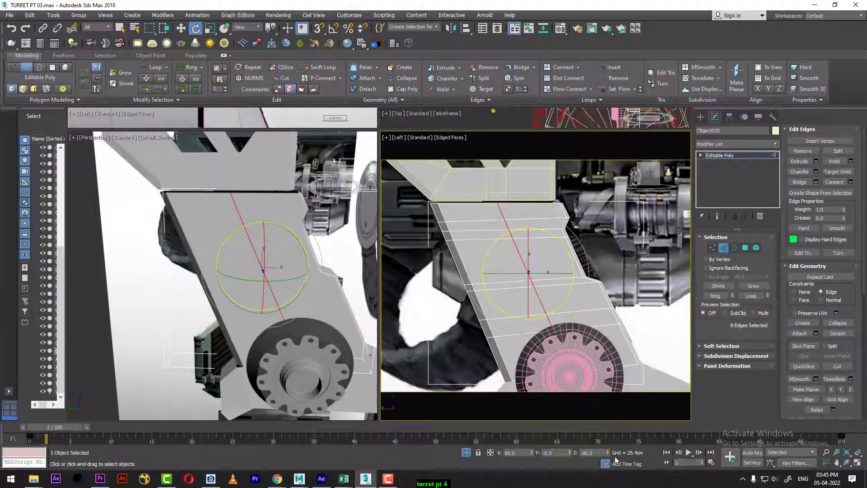
- Return to frame 100 and move the slanted edges sideways onto the right border of the riveted panel
{"action": "left_click_drag", "start_coordinate": [478, 428], "coordinate": [842, 428]}
{"action": "key", "text": "w"}
{"action": "scroll", "coordinate": [578, 273], "scroll_direction": "up", "scroll_amount": 2}
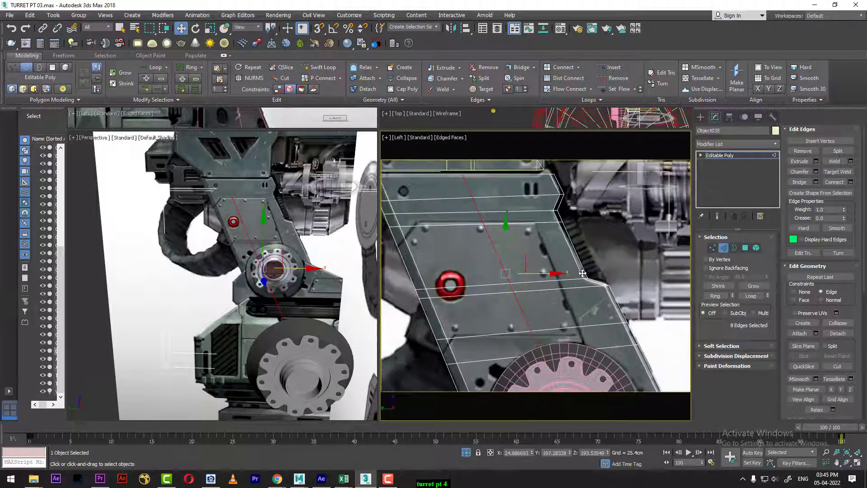
{"action": "left_click_drag", "start_coordinate": [557, 274], "coordinate": [606, 267]}
{"action": "middle_click_drag", "start_coordinate": [597, 322], "coordinate": [623, 277]}
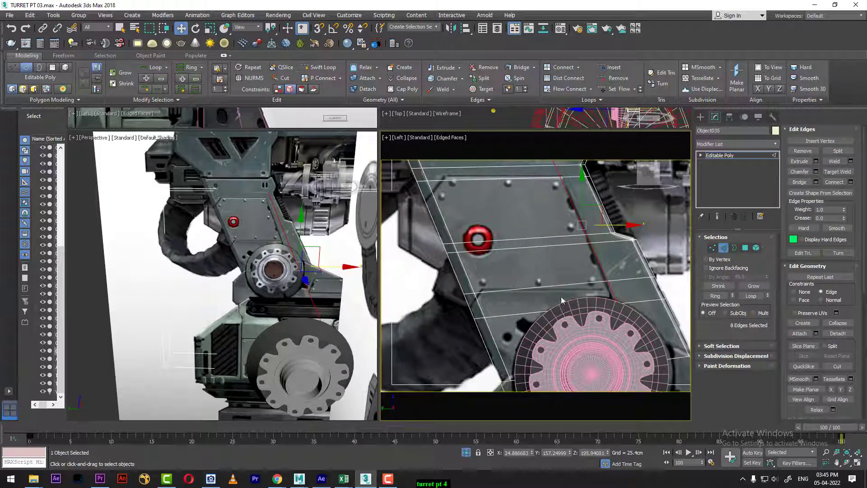
- Move the vertex at the riveted panel's lower-right corner slightly downward to match the reference
{"action": "middle_click_drag", "start_coordinate": [563, 257], "coordinate": [568, 277]}
{"action": "left_click", "coordinate": [713, 248]}
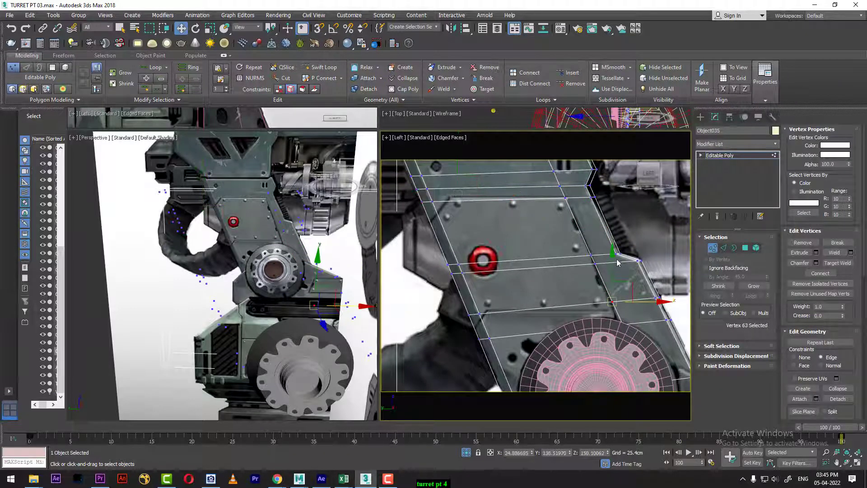
{"action": "left_click_drag", "start_coordinate": [614, 252], "coordinate": [613, 260]}
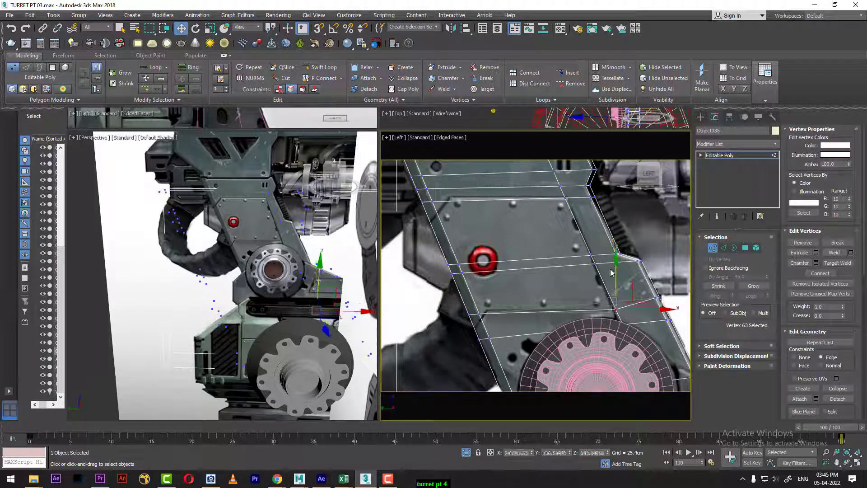
- Leave vertex editing of the arm plate, then hide the round disc and the toothed gear plate covering its lower part
{"action": "right_click", "coordinate": [571, 273]}
{"action": "left_click", "coordinate": [524, 273]}
{"action": "left_click", "coordinate": [564, 339]}
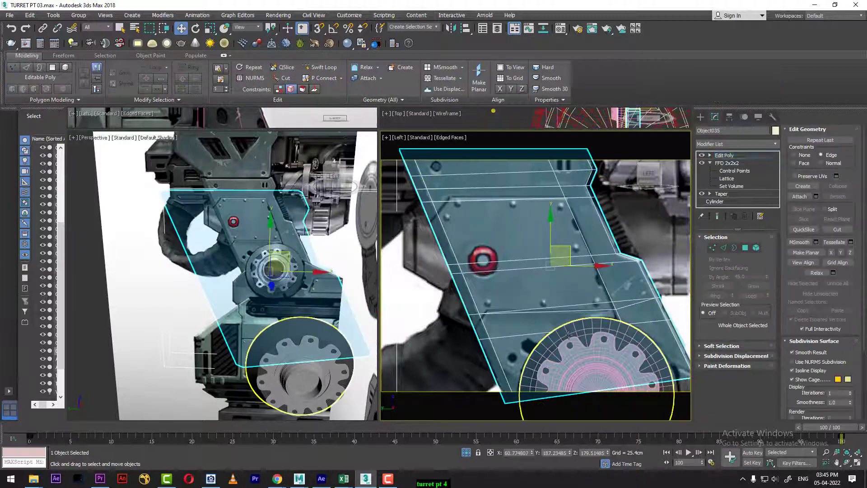
{"action": "right_click", "coordinate": [565, 333]}
{"action": "left_click", "coordinate": [595, 303]}
{"action": "left_click", "coordinate": [588, 347]}
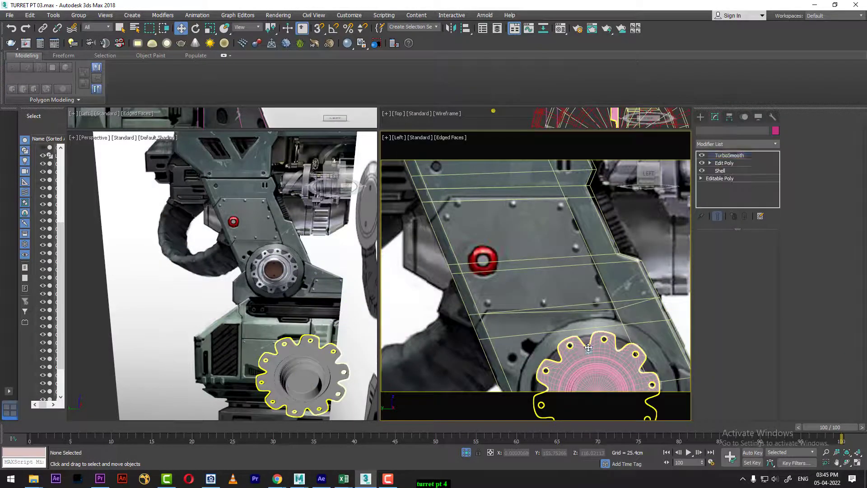
{"action": "right_click", "coordinate": [588, 336]}
{"action": "left_click", "coordinate": [625, 302]}
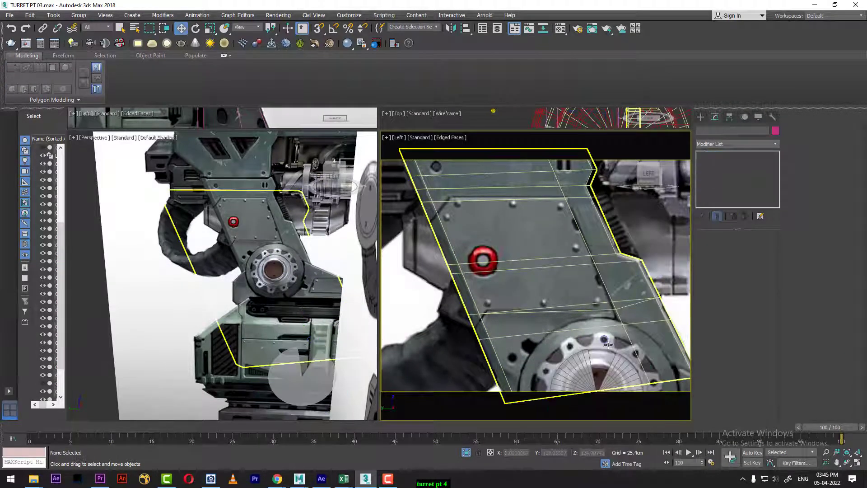
- Reselect the arm plate in vertex mode and select the vertex at the riveted panel's lower-right corner
{"action": "left_click", "coordinate": [608, 293]}
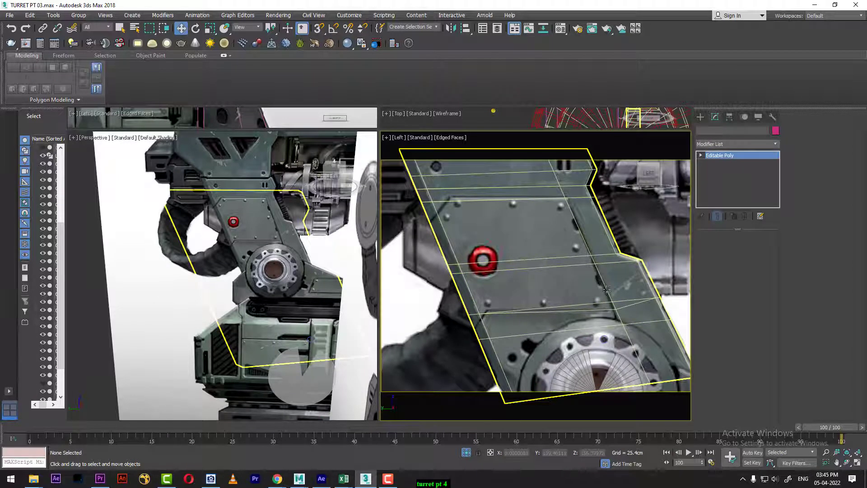
{"action": "left_click", "coordinate": [714, 248]}
{"action": "left_click", "coordinate": [616, 308]}
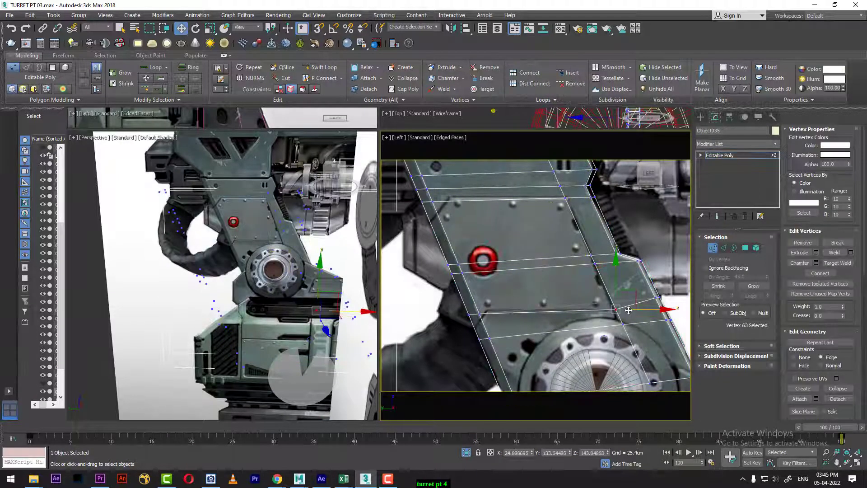
{"action": "scroll", "coordinate": [628, 308], "scroll_direction": "up", "scroll_amount": 2}
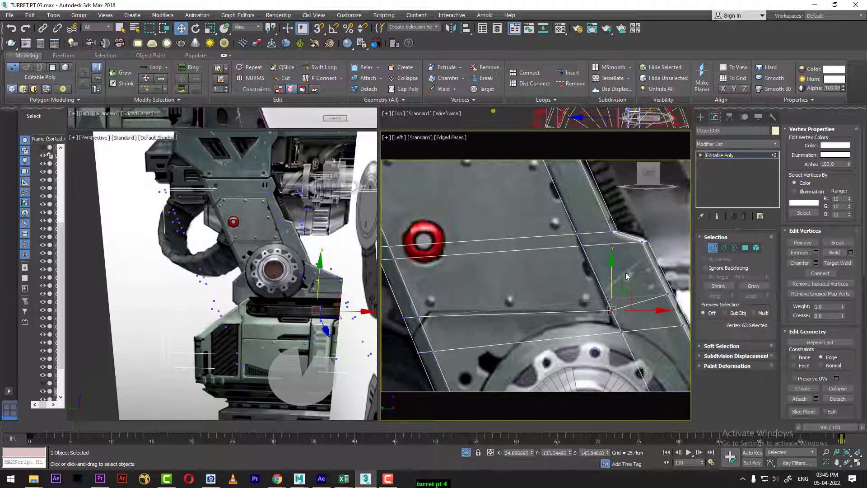
{"action": "left_click_drag", "start_coordinate": [610, 304], "coordinate": [615, 308]}
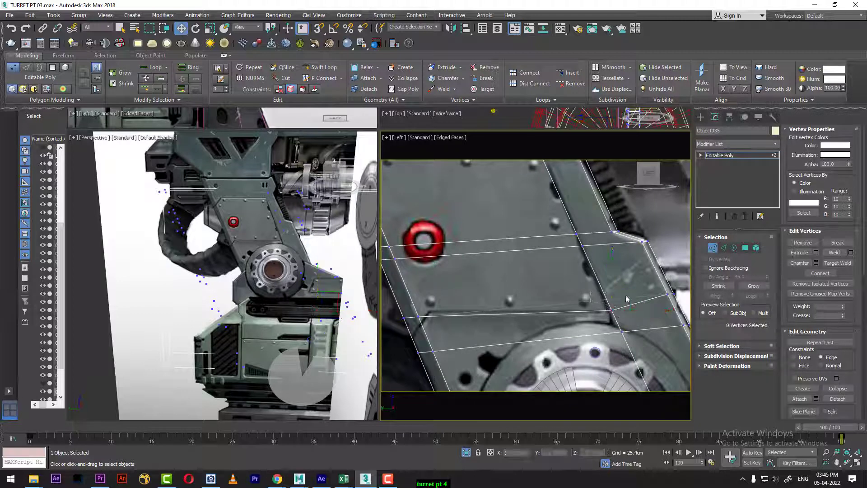
{"action": "left_click", "coordinate": [612, 310]}
{"action": "middle_click_drag", "start_coordinate": [556, 317], "coordinate": [622, 299]}
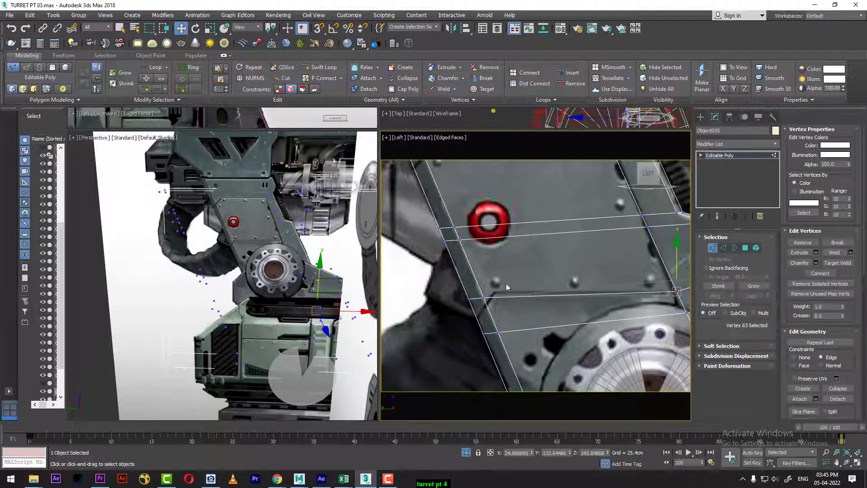
{"action": "middle_click_drag", "start_coordinate": [506, 284], "coordinate": [561, 351]}
{"action": "scroll", "coordinate": [541, 282], "scroll_direction": "down", "scroll_amount": 2}
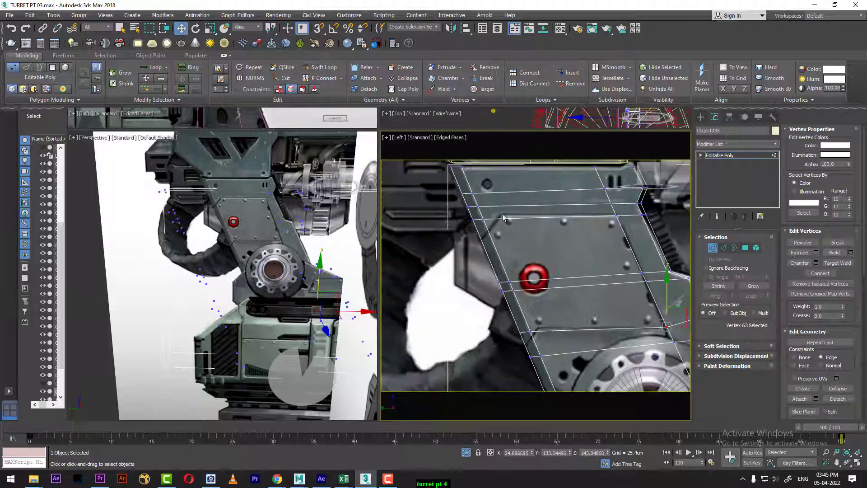
- Connect the ring of the arm plate's crosswise edges with 1 segment, sliding the new line toward the plate's left border
{"action": "left_click", "coordinate": [725, 249]}
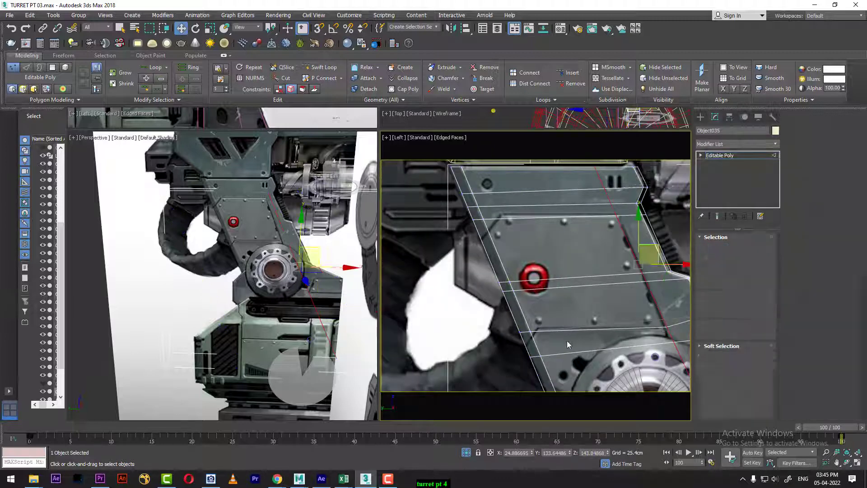
{"action": "left_click", "coordinate": [560, 328]}
{"action": "key", "text": "alt+r"}
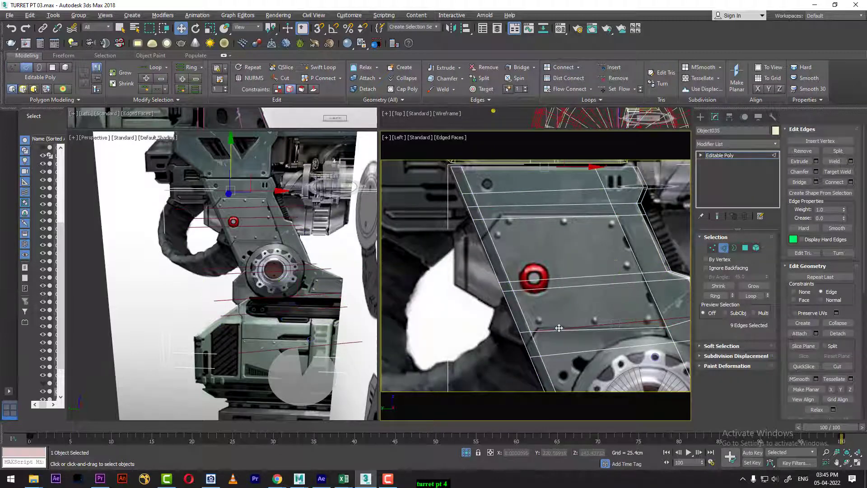
{"action": "right_click", "coordinate": [569, 289]}
{"action": "left_click", "coordinate": [669, 278]}
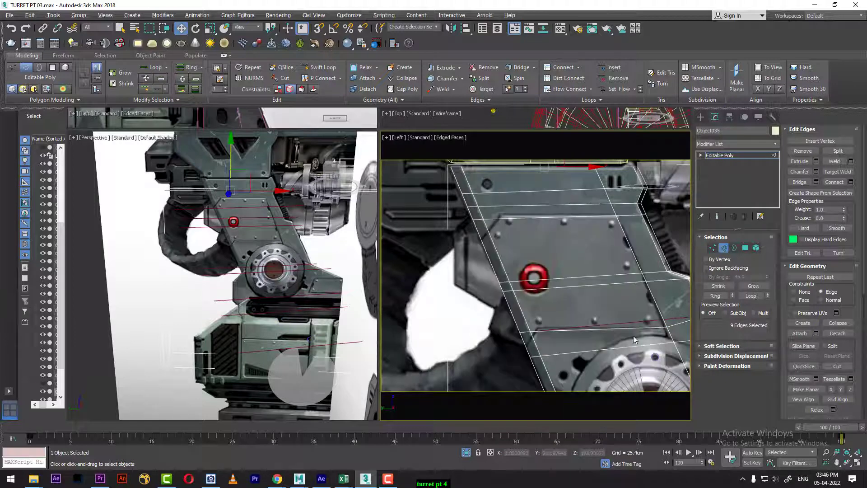
{"action": "left_click", "coordinate": [560, 331]}
{"action": "left_click", "coordinate": [715, 296]}
{"action": "right_click", "coordinate": [595, 283]}
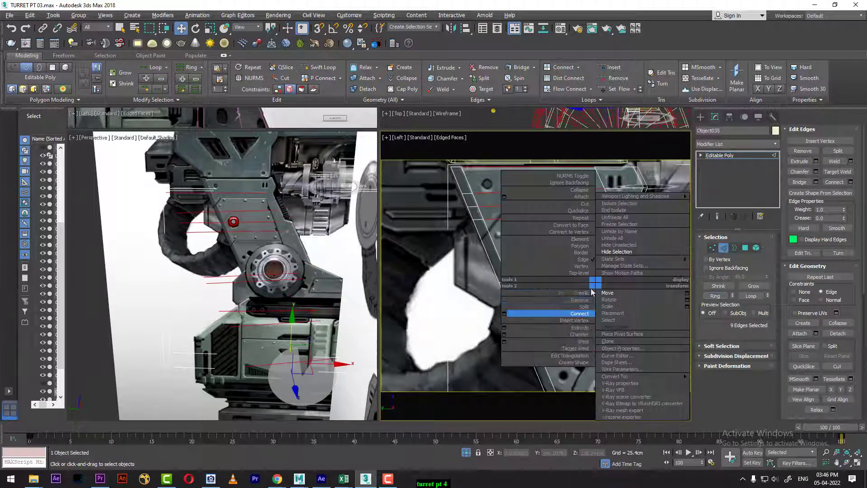
{"action": "left_click", "coordinate": [504, 314]}
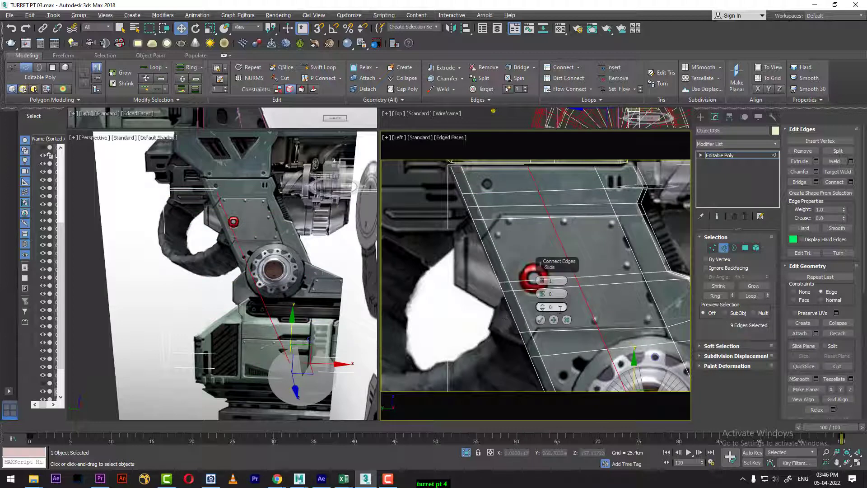
{"action": "left_click_drag", "start_coordinate": [542, 307], "coordinate": [536, 394]}
{"action": "left_click", "coordinate": [540, 320]}
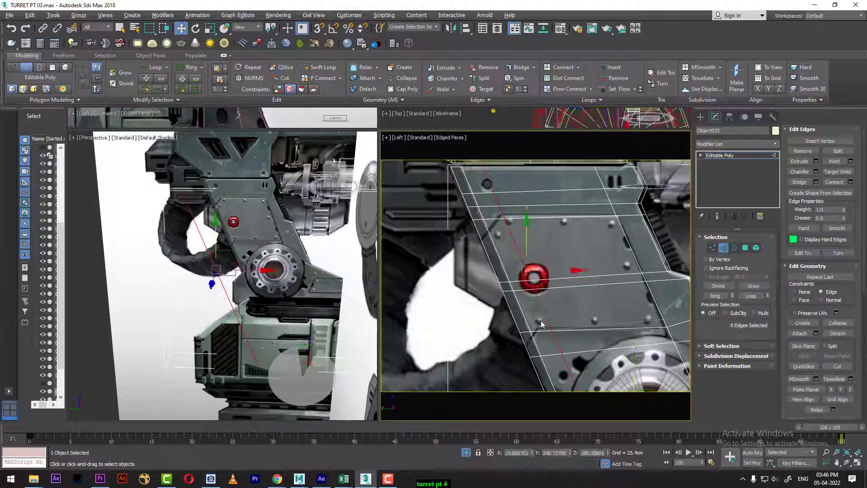
- Lower the left-border vertices along the angled cut at the riveted panel's upper-left corner, and nudge the corner vertex slightly up
{"action": "left_click", "coordinate": [714, 247]}
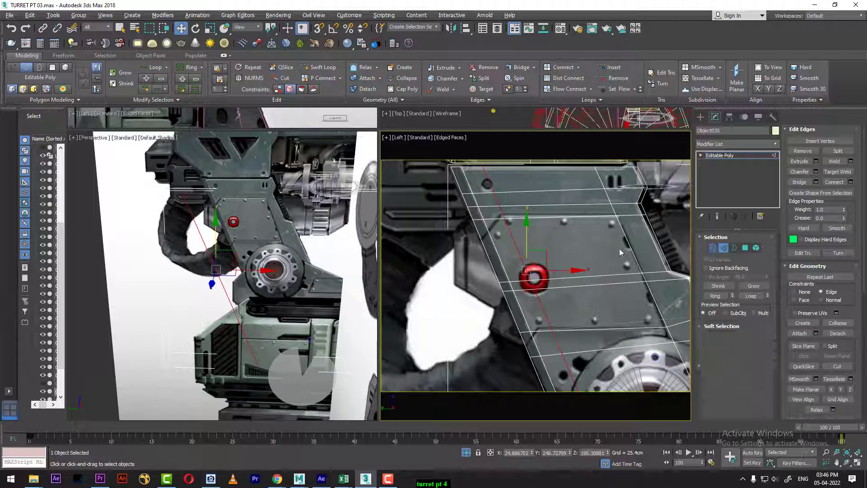
{"action": "scroll", "coordinate": [495, 244], "scroll_direction": "up", "scroll_amount": 4}
{"action": "middle_click_drag", "start_coordinate": [496, 253], "coordinate": [521, 301]}
{"action": "left_click_drag", "start_coordinate": [466, 258], "coordinate": [469, 265]}
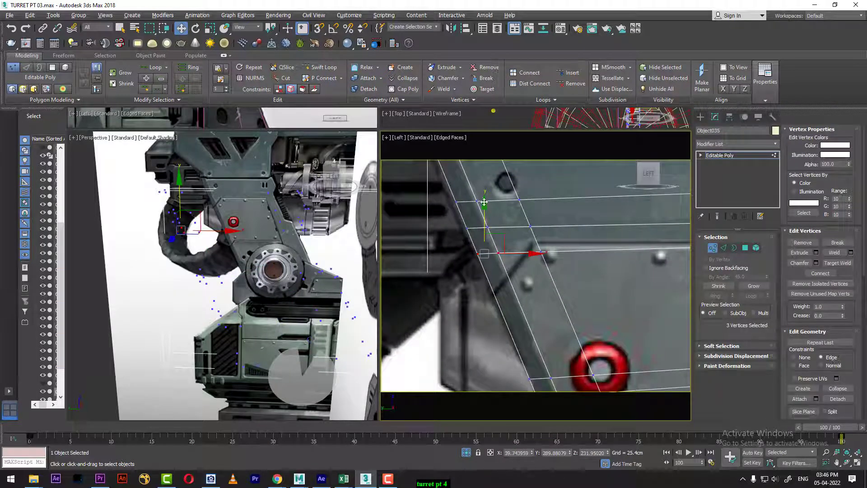
{"action": "left_click_drag", "start_coordinate": [484, 202], "coordinate": [493, 228]}
{"action": "left_click_drag", "start_coordinate": [490, 305], "coordinate": [491, 304]}
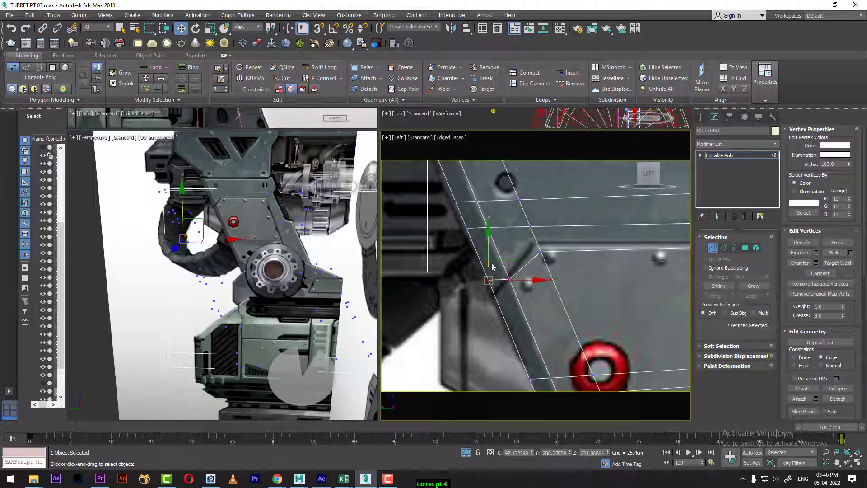
{"action": "left_click_drag", "start_coordinate": [488, 240], "coordinate": [502, 267]}
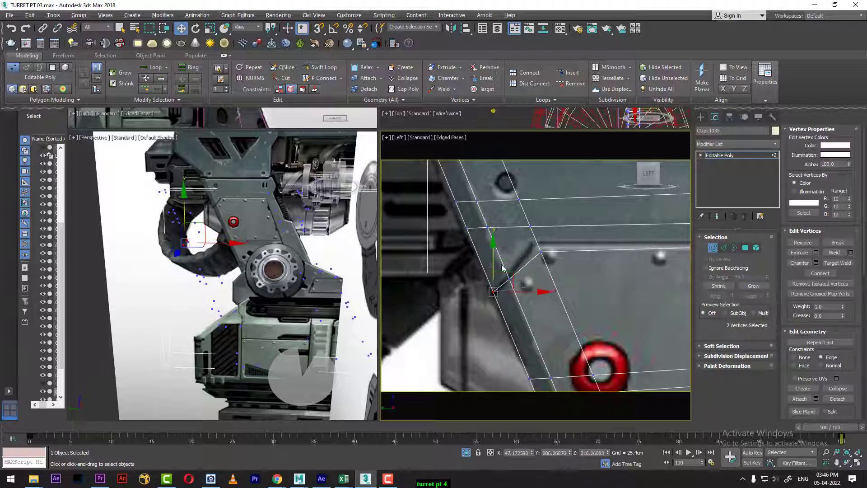
{"action": "left_click", "coordinate": [541, 252]}
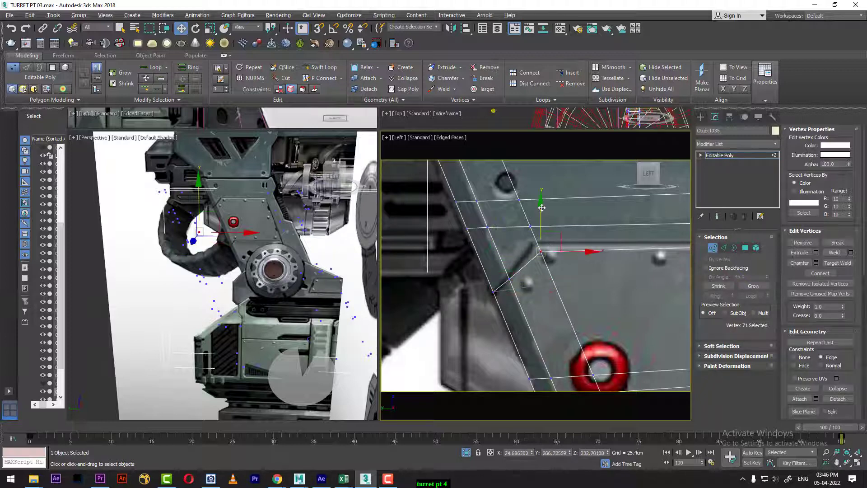
{"action": "left_click_drag", "start_coordinate": [542, 207], "coordinate": [538, 201]}
- Move the new line's lower vertex onto the riveted panel's lower-left corner and shift the two vertices at the red knob slightly left
{"action": "middle_click_drag", "start_coordinate": [531, 266], "coordinate": [487, 188]}
{"action": "middle_click_drag", "start_coordinate": [552, 306], "coordinate": [493, 212]}
{"action": "left_click_drag", "start_coordinate": [544, 288], "coordinate": [527, 318]}
{"action": "scroll", "coordinate": [544, 290], "scroll_direction": "down", "scroll_amount": 3}
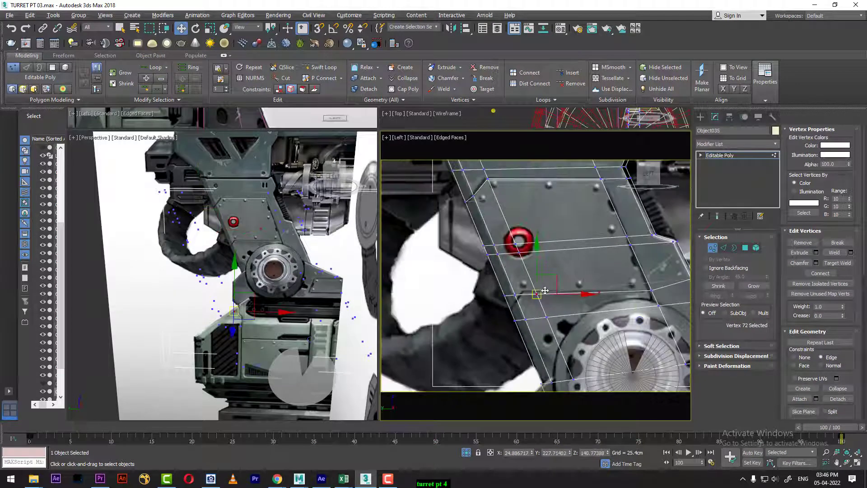
{"action": "scroll", "coordinate": [545, 289], "scroll_direction": "up", "scroll_amount": 2}
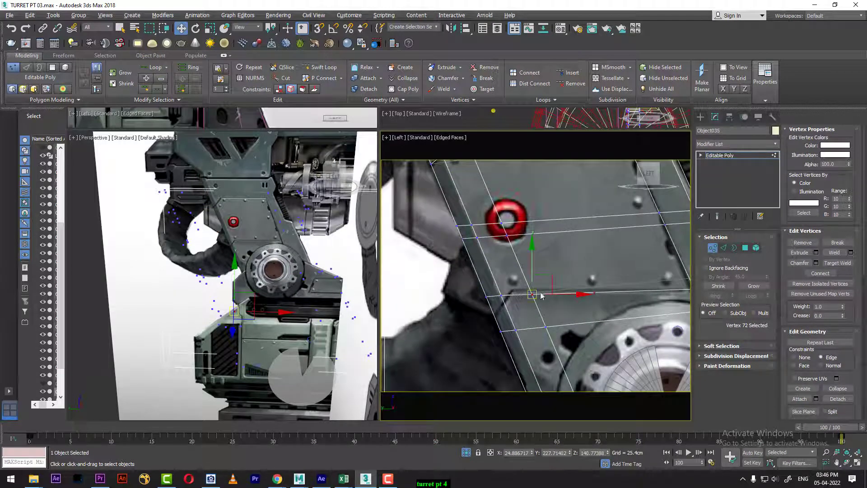
{"action": "middle_click_drag", "start_coordinate": [528, 294], "coordinate": [500, 292]}
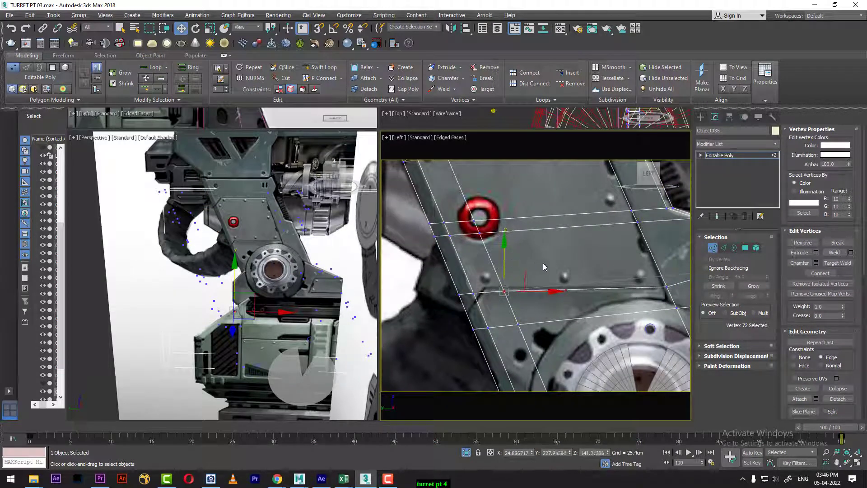
{"action": "left_click_drag", "start_coordinate": [542, 263], "coordinate": [490, 306]}
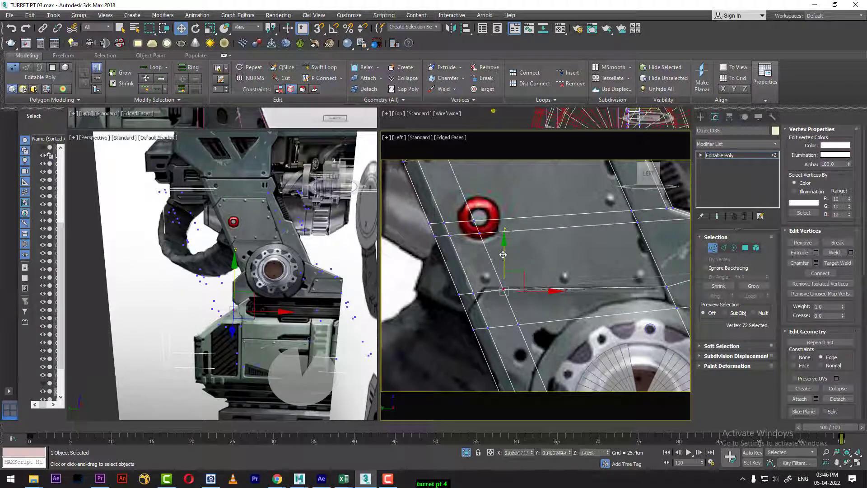
{"action": "middle_click_drag", "start_coordinate": [544, 303], "coordinate": [557, 342]}
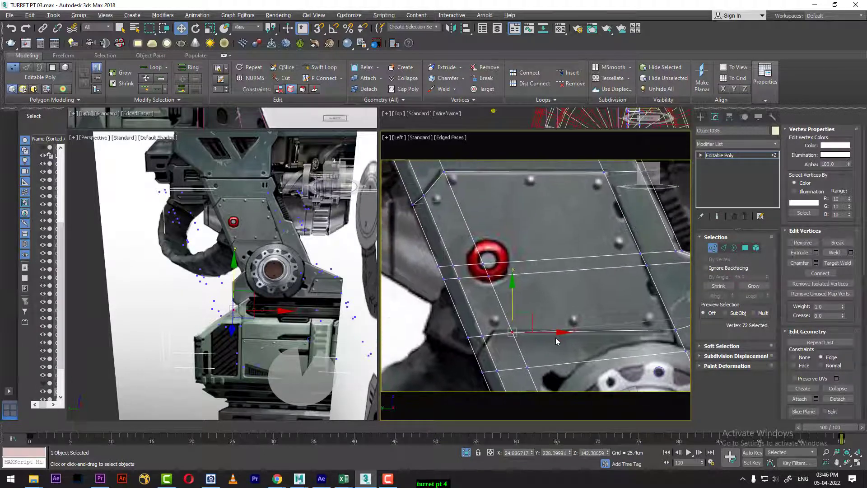
{"action": "left_click_drag", "start_coordinate": [562, 333], "coordinate": [544, 327]}
{"action": "left_click_drag", "start_coordinate": [492, 284], "coordinate": [480, 289]}
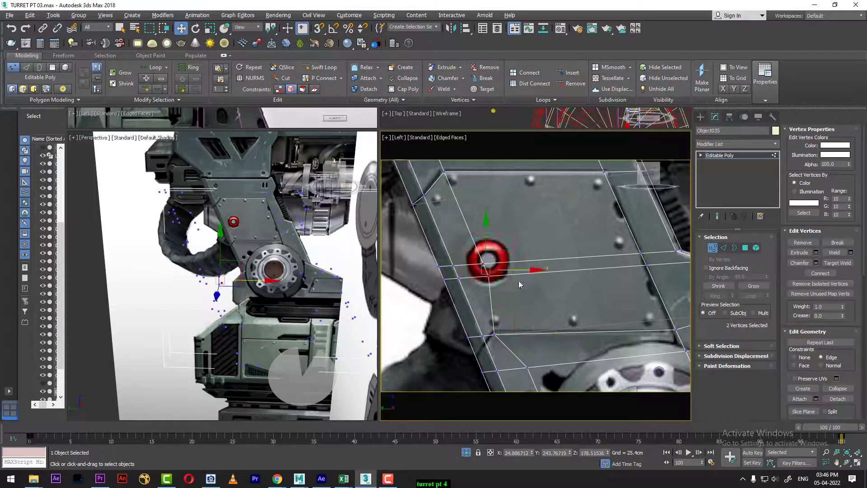
{"action": "left_click_drag", "start_coordinate": [531, 272], "coordinate": [519, 272]}
- Lower the left-border vertices beside the riveted panel's lower-left corner to follow the angled cut in the reference
{"action": "middle_click_drag", "start_coordinate": [511, 310], "coordinate": [548, 256]}
{"action": "scroll", "coordinate": [504, 227], "scroll_direction": "up", "scroll_amount": 4}
{"action": "left_click_drag", "start_coordinate": [516, 297], "coordinate": [517, 298]}
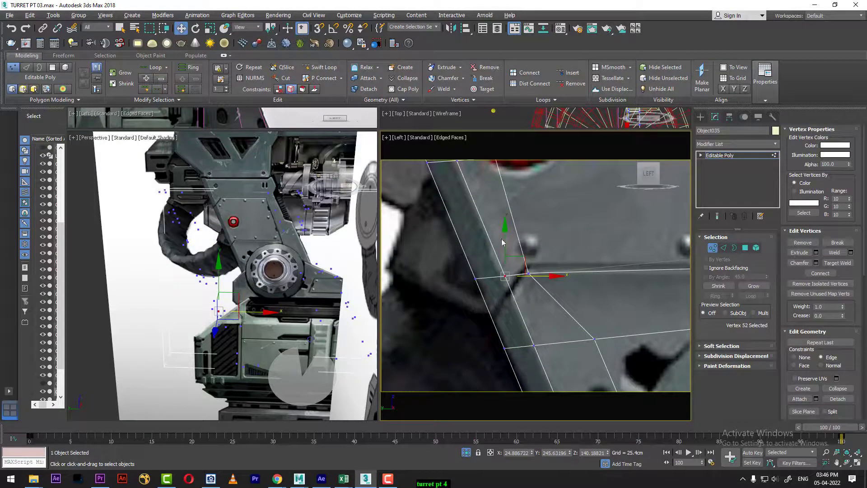
{"action": "left_click_drag", "start_coordinate": [505, 238], "coordinate": [511, 252]}
{"action": "left_click_drag", "start_coordinate": [466, 267], "coordinate": [484, 299]}
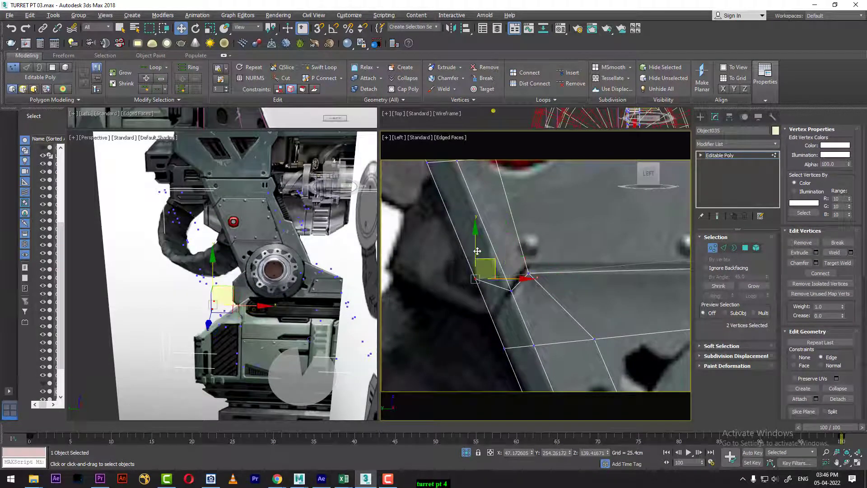
{"action": "left_click_drag", "start_coordinate": [475, 236], "coordinate": [492, 276]}
- Go to frame 0 and display edged faces in the Perspective view to inspect the reshaped arm plate
{"action": "scroll", "coordinate": [500, 294], "scroll_direction": "down", "scroll_amount": 4}
{"action": "middle_click_drag", "start_coordinate": [540, 296], "coordinate": [537, 367]}
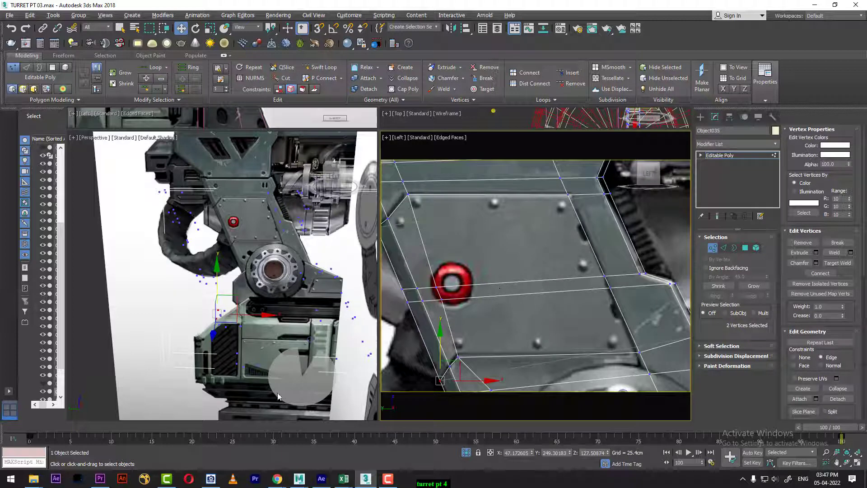
{"action": "left_click_drag", "start_coordinate": [203, 428], "coordinate": [2, 430]}
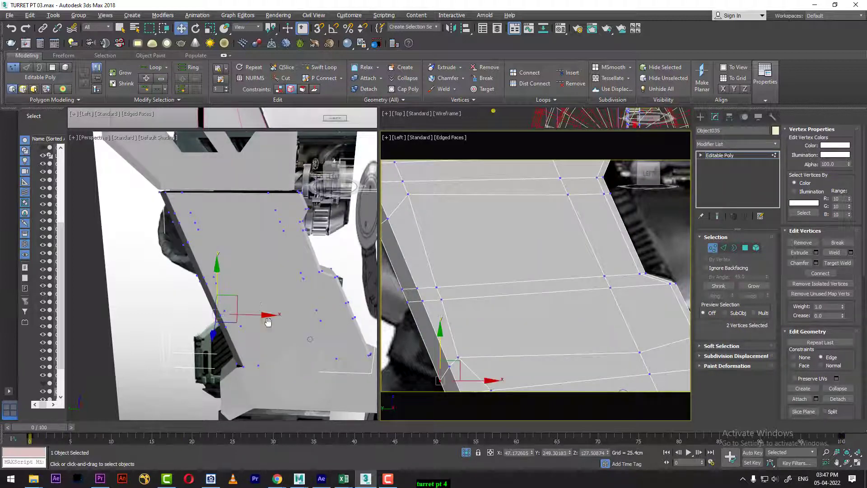
{"action": "middle_click_drag", "start_coordinate": [266, 317], "coordinate": [276, 330]}
{"action": "key", "text": "F4"}
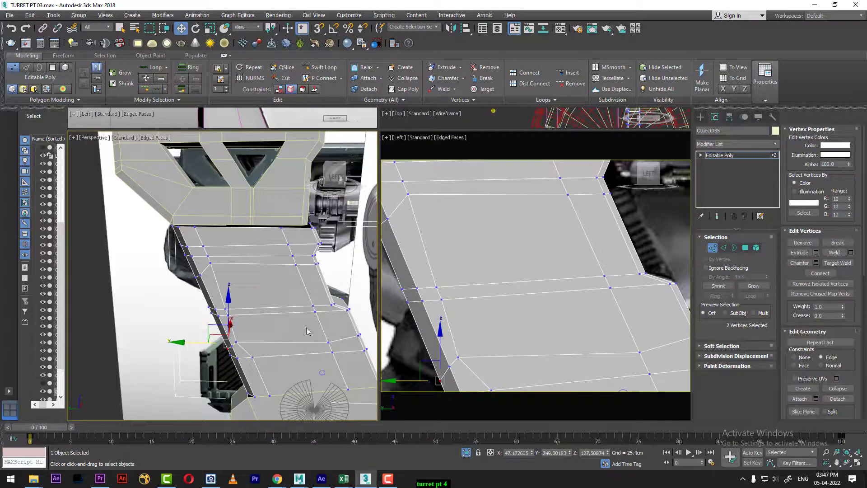
- In edge mode, go to frame 78 and select the edges along the riveted panel's top and right outline
{"action": "left_click", "coordinate": [724, 248]}
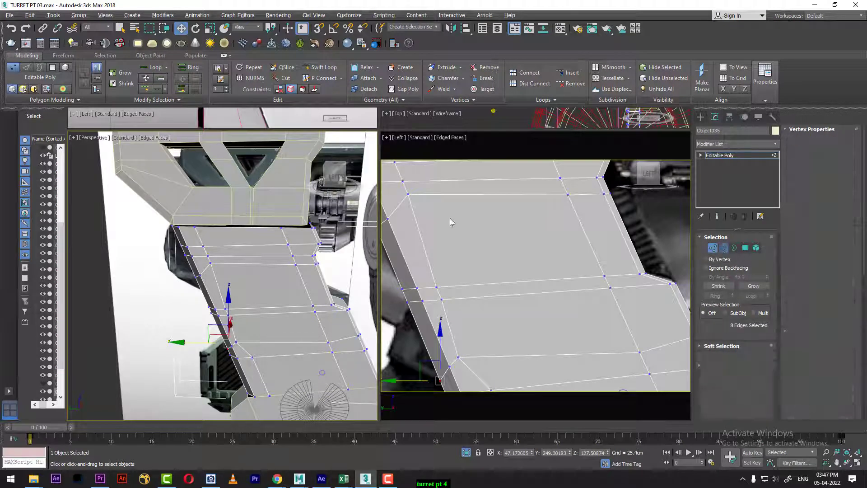
{"action": "left_click", "coordinate": [457, 194]}
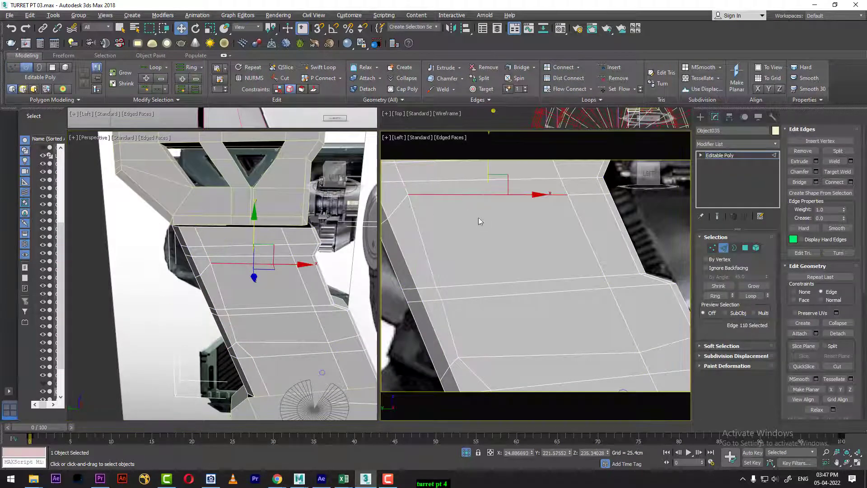
{"action": "left_click_drag", "start_coordinate": [54, 428], "coordinate": [664, 424]}
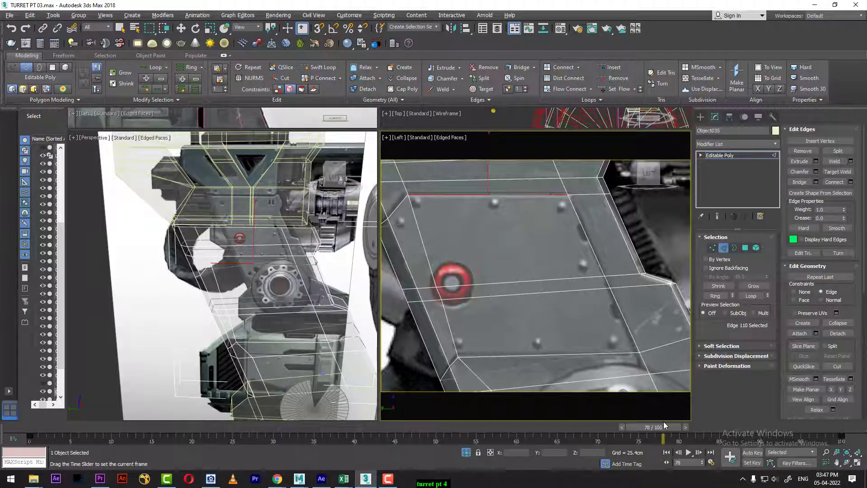
{"action": "key", "text": "w"}
{"action": "left_click", "coordinate": [582, 218]}
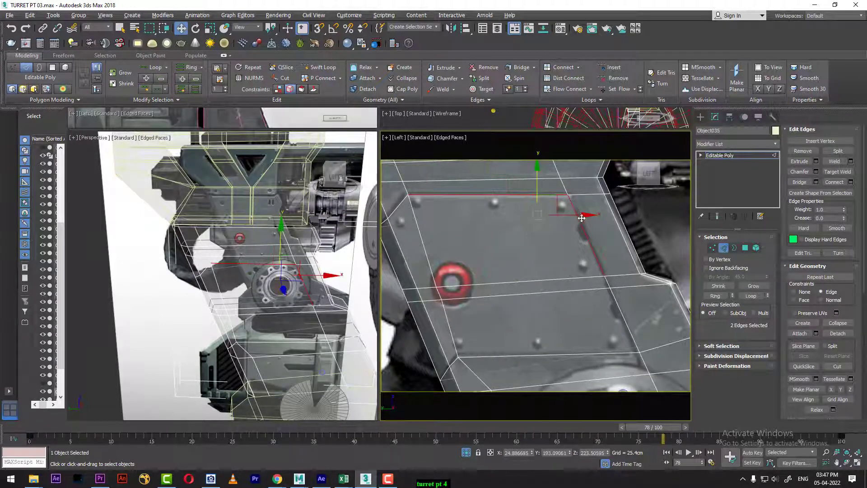
{"action": "left_click", "coordinate": [606, 283], "text": "ctrl"}
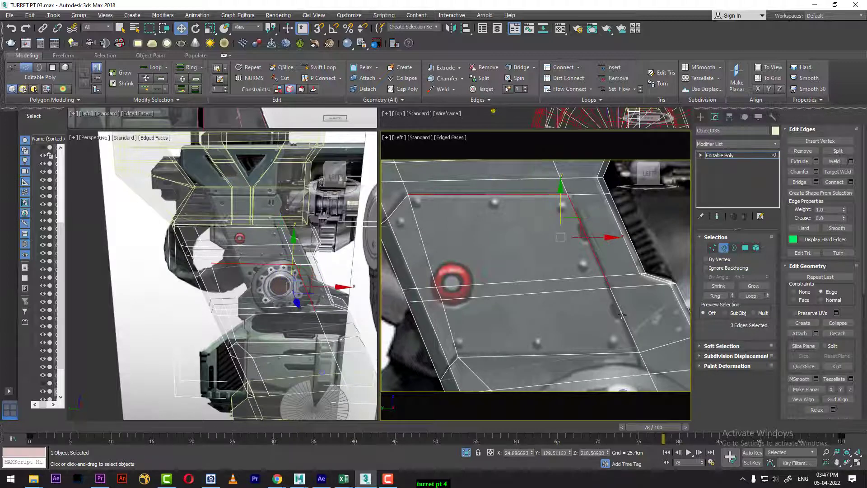
{"action": "left_click", "coordinate": [626, 318], "text": "ctrl"}
- Extend the edge selection with the riveted panel's bottom edge and the angled edges at its lower-left and upper-left corners
{"action": "left_click", "coordinate": [608, 350], "text": "ctrl"}
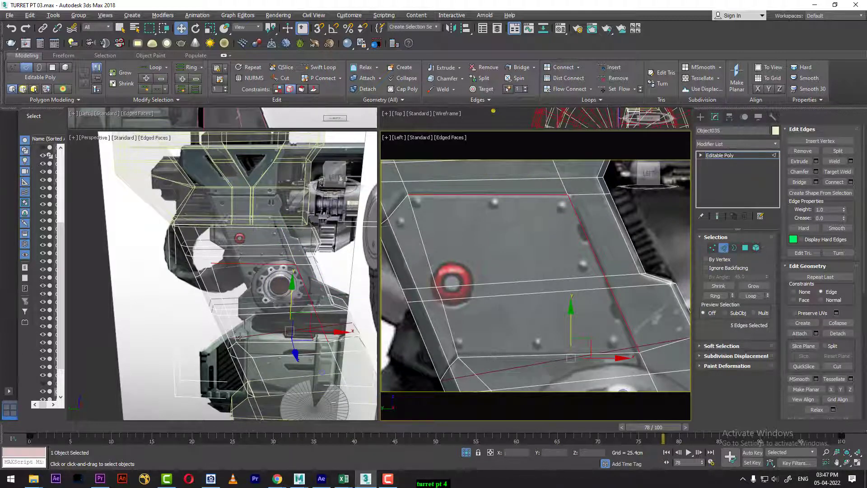
{"action": "middle_click_drag", "start_coordinate": [240, 336], "coordinate": [284, 336], "text": "alt"}
{"action": "left_click", "coordinate": [628, 350], "text": "alt"}
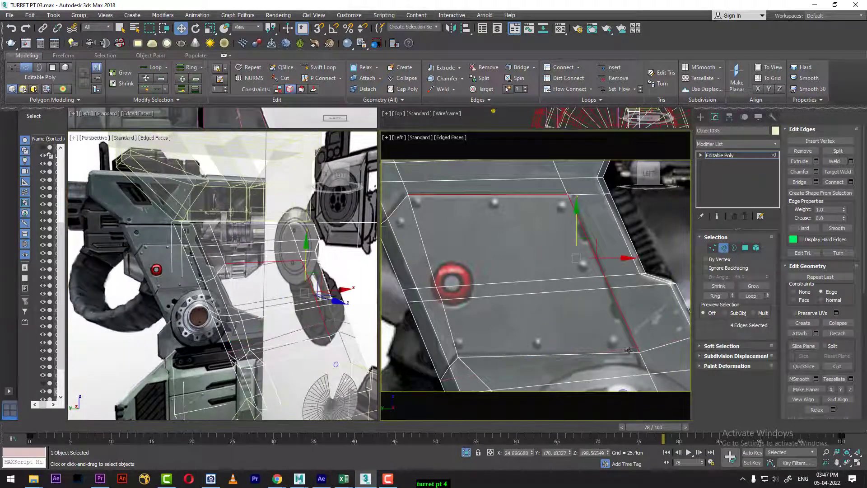
{"action": "left_click", "coordinate": [621, 353], "text": "ctrl"}
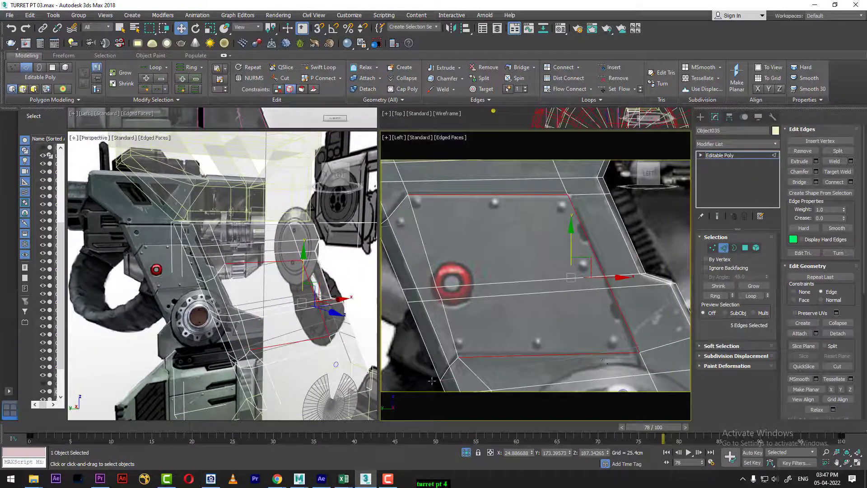
{"action": "left_click", "coordinate": [454, 360], "text": "ctrl"}
{"action": "left_click", "coordinate": [446, 372], "text": "ctrl"}
{"action": "middle_click_drag", "start_coordinate": [456, 317], "coordinate": [483, 352]}
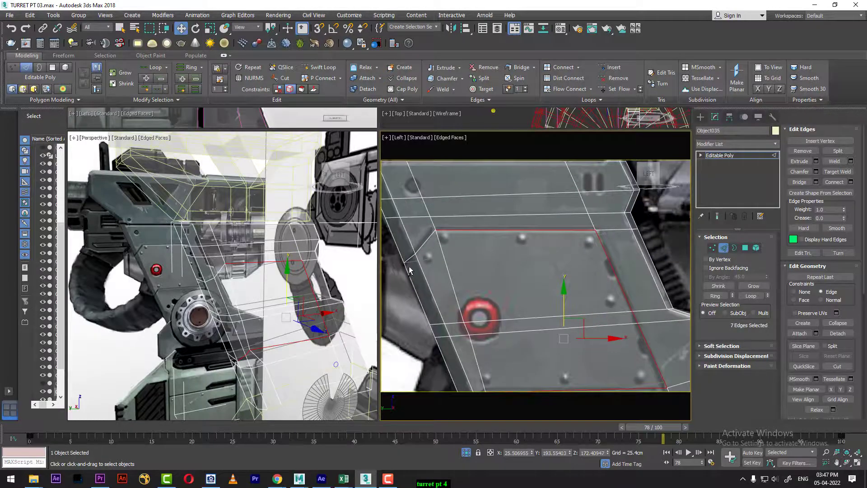
{"action": "left_click", "coordinate": [411, 259], "text": "ctrl"}
{"action": "left_click", "coordinate": [422, 245], "text": "ctrl"}
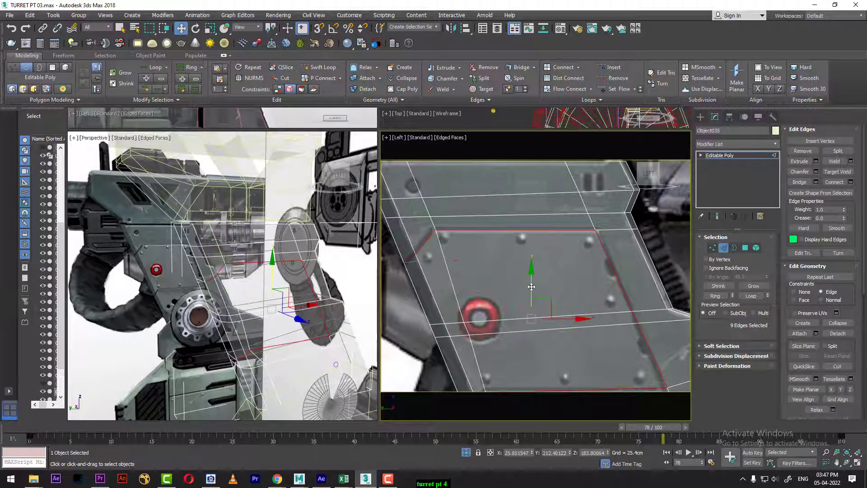
- Examine the selected panel outline on the shaded plate at frame 0 and against the reference image at frame 95
{"action": "middle_click_drag", "start_coordinate": [234, 320], "coordinate": [245, 323]}
{"action": "key", "text": "F3"}
{"action": "key", "text": "F3"}
{"action": "key", "text": "F3"}
{"action": "key", "text": "F3"}
{"action": "key", "text": "F3"}
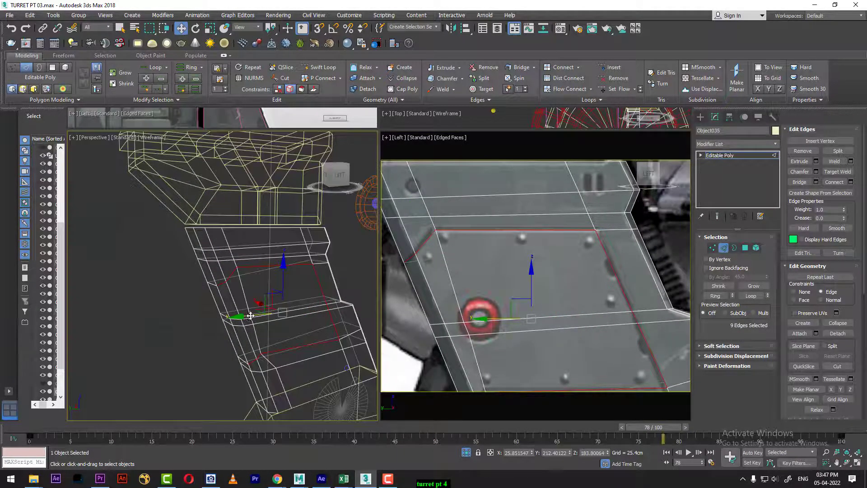
{"action": "key", "text": "F3"}
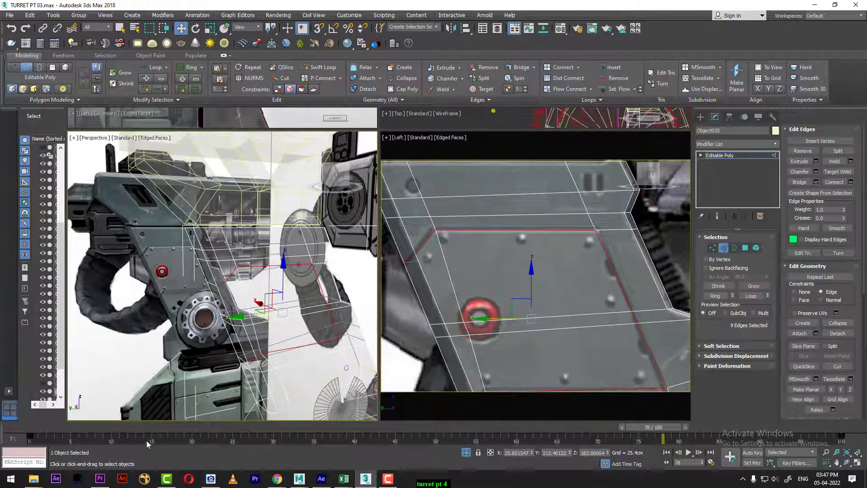
{"action": "left_click_drag", "start_coordinate": [151, 428], "coordinate": [22, 428]}
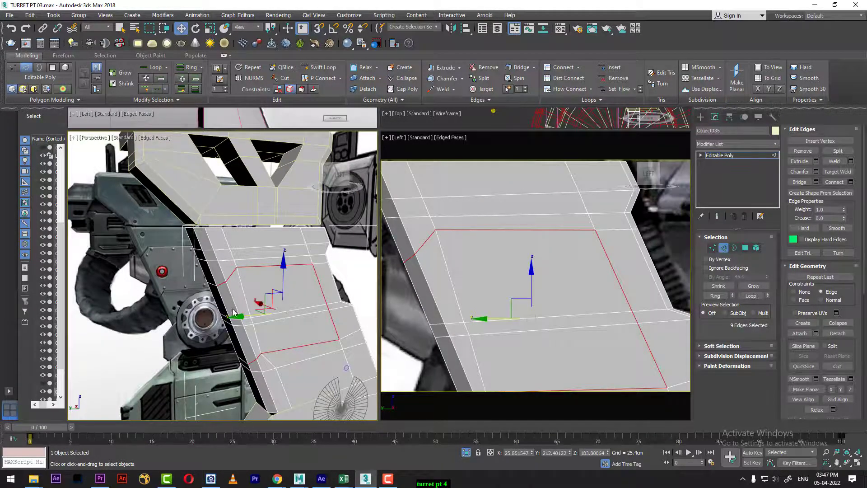
{"action": "middle_click_drag", "start_coordinate": [234, 312], "coordinate": [216, 301], "text": "alt"}
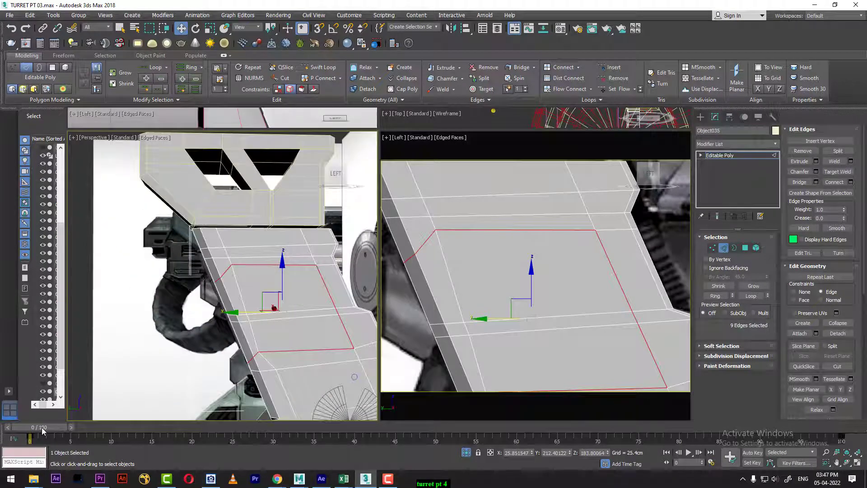
{"action": "left_click_drag", "start_coordinate": [43, 430], "coordinate": [793, 394]}
{"action": "scroll", "coordinate": [548, 295], "scroll_direction": "down", "scroll_amount": 2}
{"action": "middle_click_drag", "start_coordinate": [505, 238], "coordinate": [485, 198]}
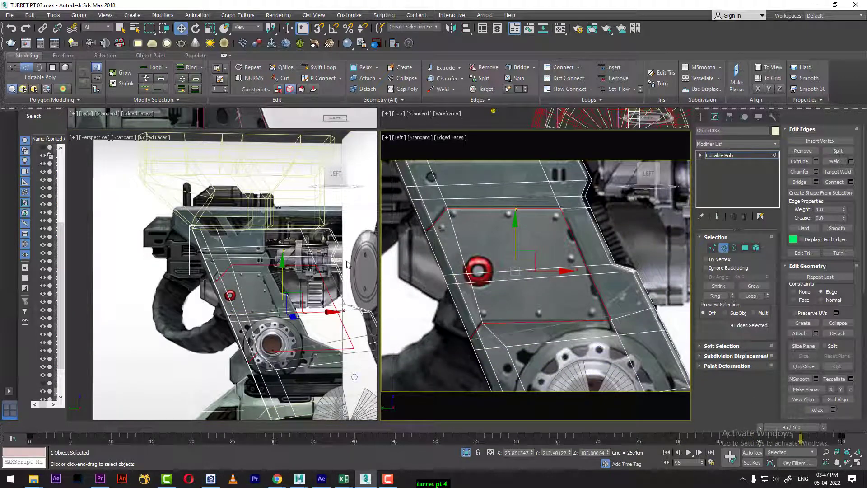
{"action": "mouse_move", "coordinate": [557, 265]}
{"action": "middle_mouse_down"}
{"action": "mouse_move", "coordinate": [599, 275]}
{"action": "mouse_move", "coordinate": [544, 273]}
{"action": "middle_mouse_up"}
{"action": "middle_click_drag", "start_coordinate": [299, 309], "coordinate": [402, 306], "text": "alt"}
- Return to frame 0 and add the upper and lower edges crossing the plate's narrow side to the outline selection
{"action": "left_click_drag", "start_coordinate": [282, 434], "coordinate": [17, 420]}
{"action": "key", "text": "w"}
{"action": "middle_click_drag", "start_coordinate": [229, 344], "coordinate": [240, 294], "text": "alt"}
{"action": "left_click", "coordinate": [252, 266], "text": "ctrl"}
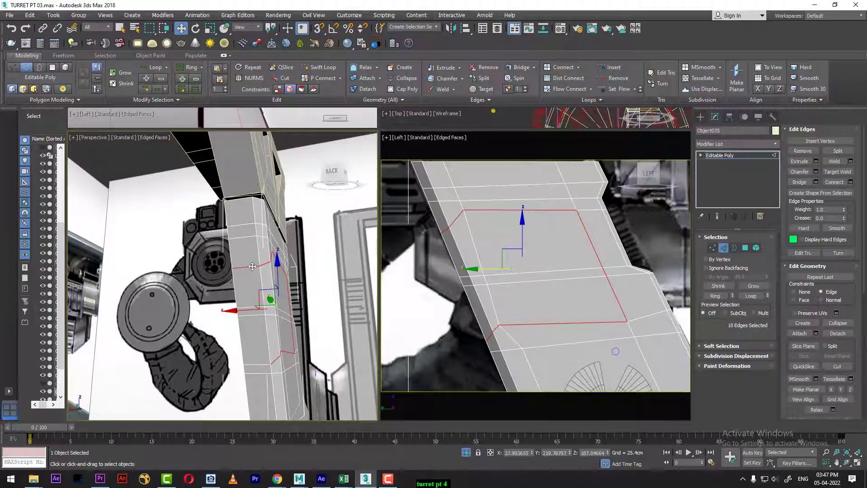
{"action": "left_click", "coordinate": [257, 364], "text": "ctrl"}
{"action": "middle_click_drag", "start_coordinate": [220, 366], "coordinate": [152, 369], "text": "alt"}
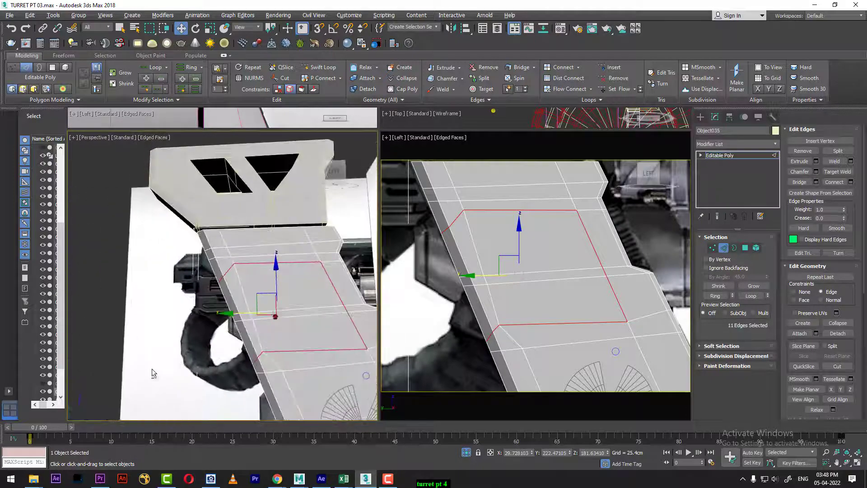
{"action": "right_click", "coordinate": [271, 290]}
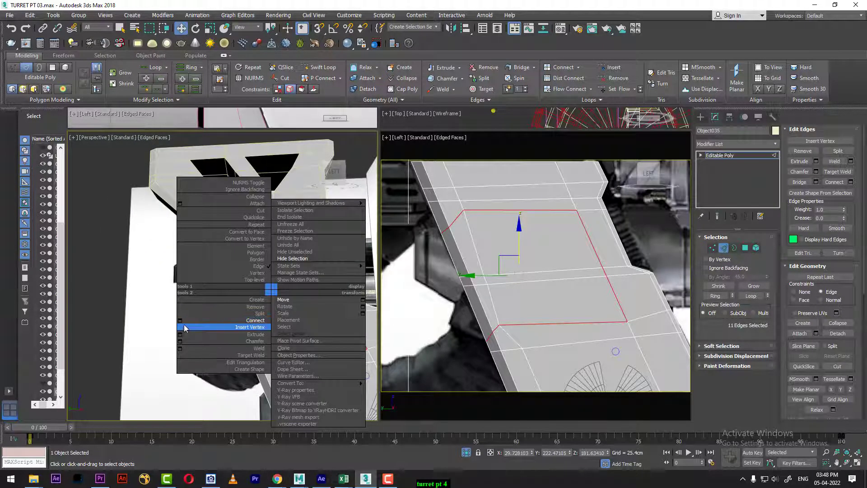
{"action": "left_click", "coordinate": [129, 359]}
- Ring-select the crosswise edges on the plate's back face and connect them with 1 segment, pinch 0 and slide -68
{"action": "middle_click_drag", "start_coordinate": [126, 351], "coordinate": [277, 353], "text": "alt"}
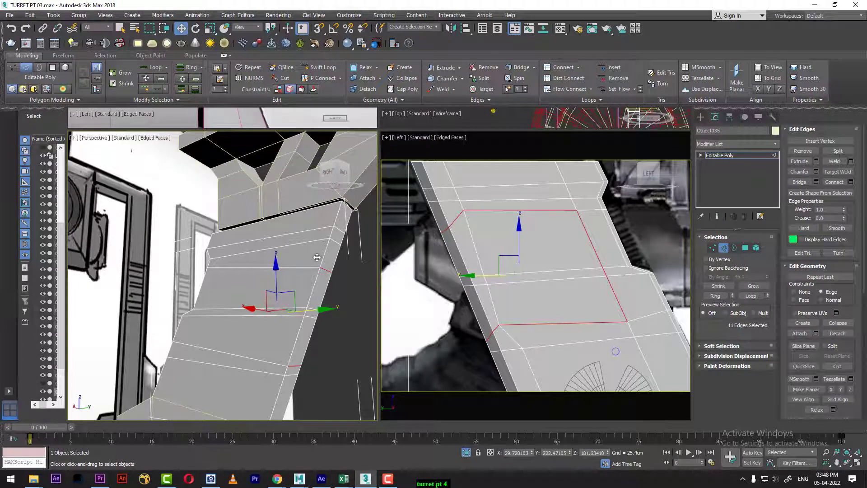
{"action": "mouse_move", "coordinate": [292, 277]}
{"action": "middle_mouse_down", "text": "alt"}
{"action": "mouse_move", "coordinate": [150, 293]}
{"action": "mouse_move", "coordinate": [301, 286]}
{"action": "mouse_move", "coordinate": [293, 284]}
{"action": "mouse_move", "coordinate": [306, 265]}
{"action": "middle_mouse_up", "text": "alt"}
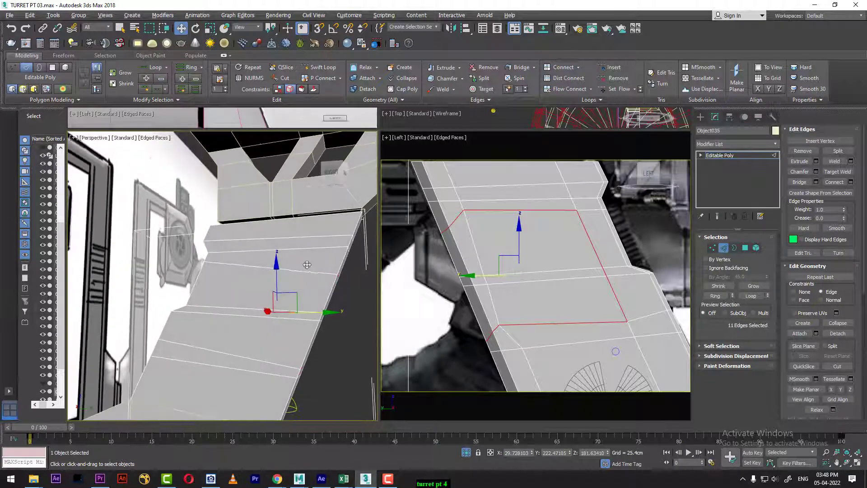
{"action": "left_click", "coordinate": [308, 273]}
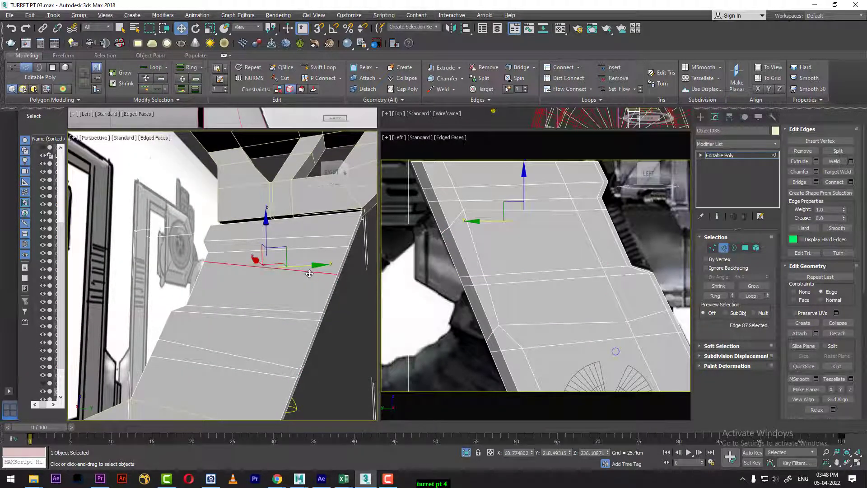
{"action": "key", "text": "alt+r"}
{"action": "right_click", "coordinate": [302, 271]}
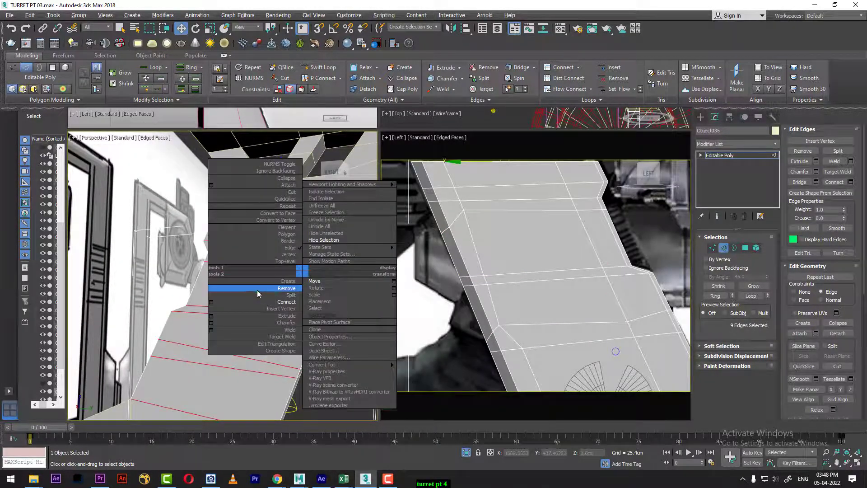
{"action": "left_click", "coordinate": [211, 302]}
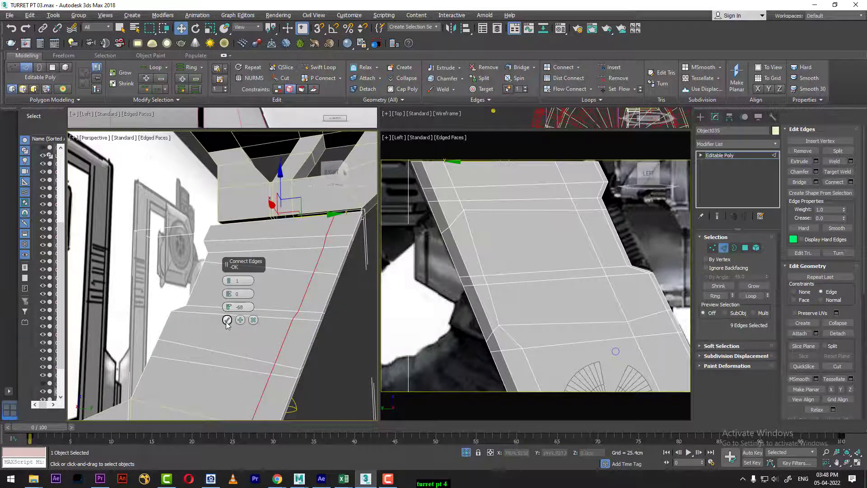
{"action": "left_click", "coordinate": [227, 319]}
- Select the riveted panel's outline edges on the front face: the upper-left angled edge, then the top, right and bottom edges
{"action": "middle_click_drag", "start_coordinate": [293, 311], "coordinate": [173, 317], "text": "alt"}
{"action": "left_click", "coordinate": [456, 219]}
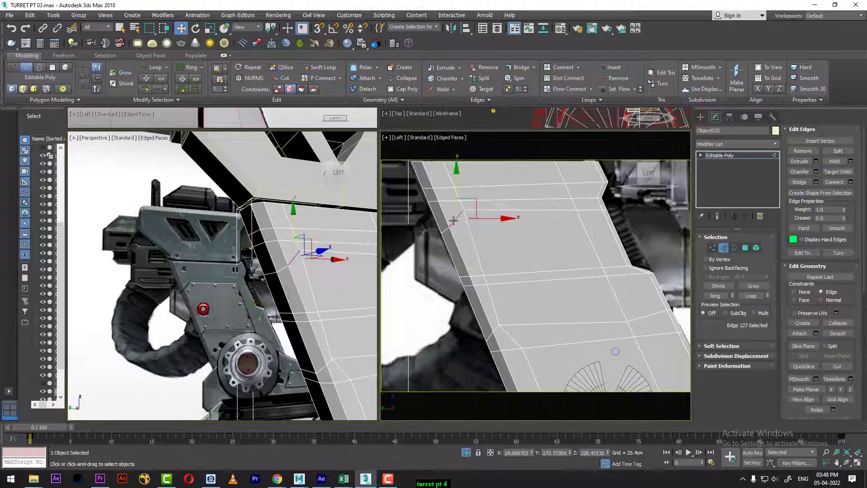
{"action": "left_click", "coordinate": [501, 211], "text": "ctrl"}
{"action": "left_click", "coordinate": [585, 229], "text": "ctrl"}
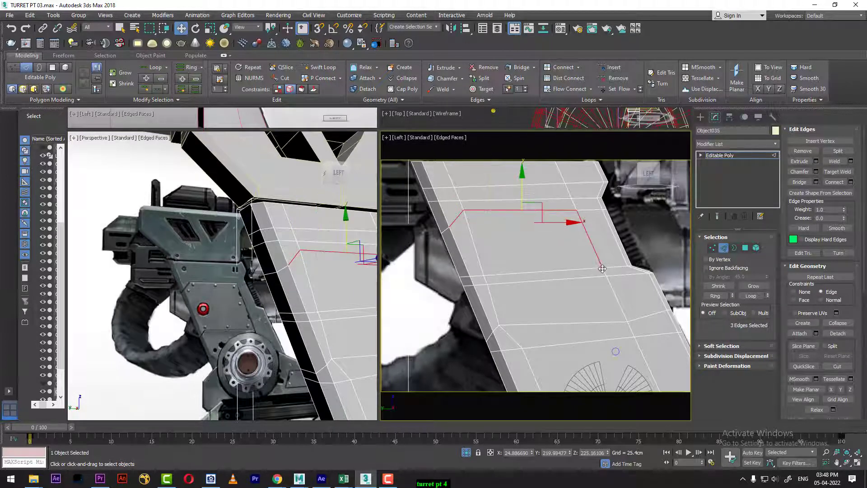
{"action": "left_click", "coordinate": [605, 273], "text": "ctrl"}
{"action": "left_click", "coordinate": [622, 310], "text": "ctrl"}
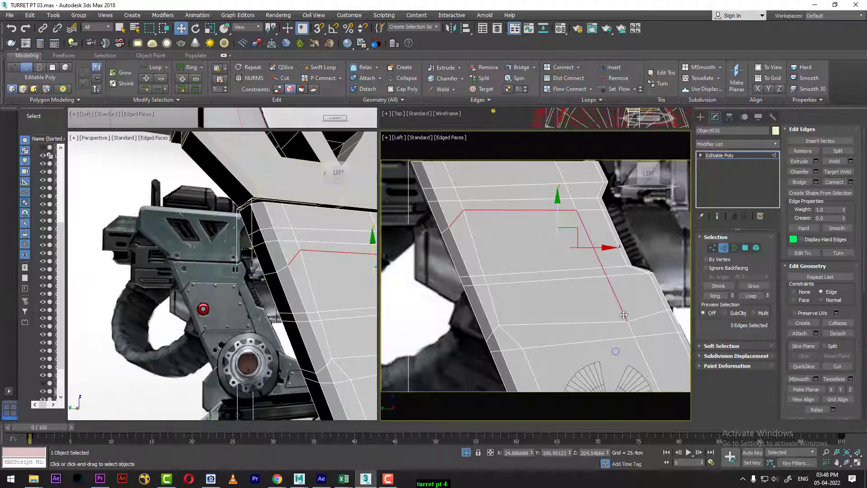
{"action": "left_click", "coordinate": [609, 324], "text": "ctrl"}
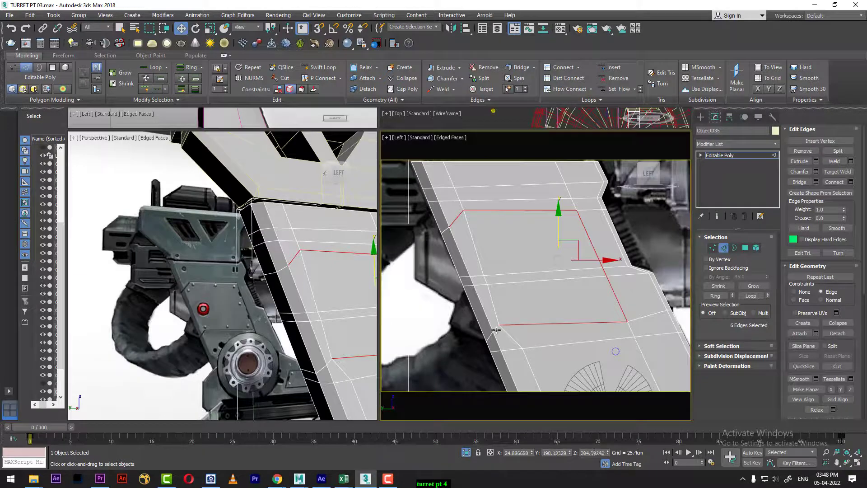
- Go to frame 68 and add the remaining angled edges at the panel's lower-left and upper-left corners to the selection
{"action": "left_click_drag", "start_coordinate": [43, 427], "coordinate": [581, 426]}
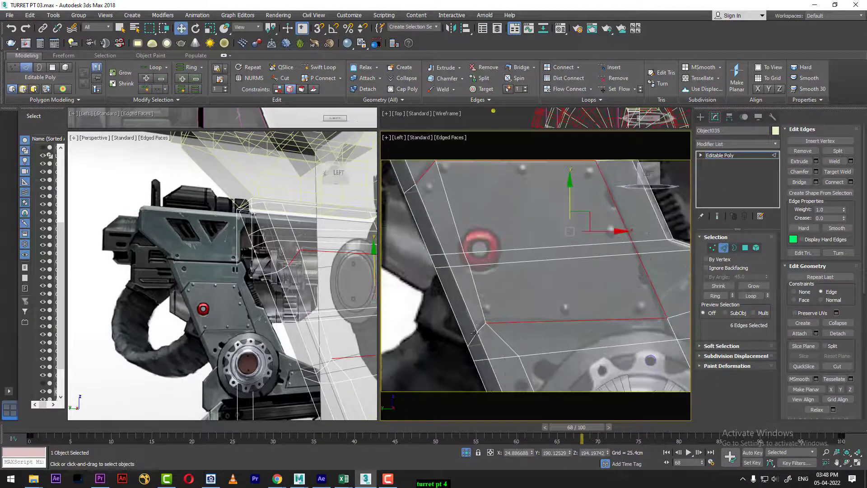
{"action": "left_click", "coordinate": [477, 334], "text": "ctrl"}
{"action": "left_click", "coordinate": [473, 337], "text": "ctrl"}
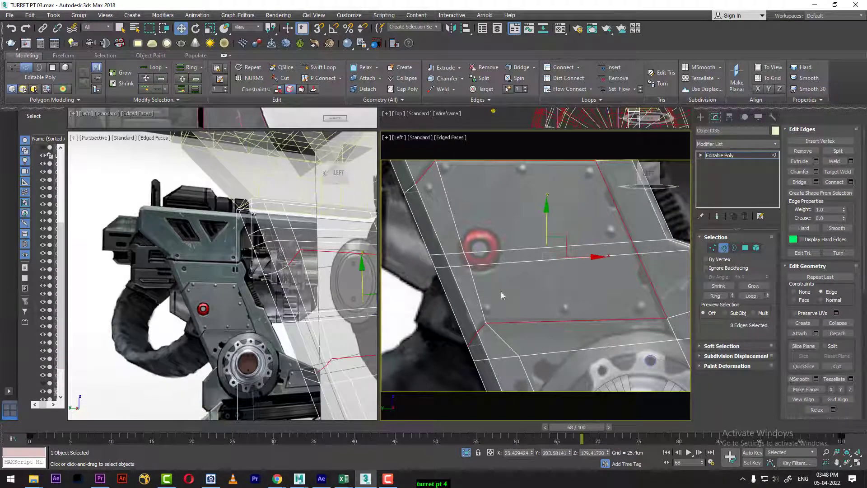
{"action": "middle_click_drag", "start_coordinate": [499, 291], "coordinate": [528, 355]}
{"action": "left_click", "coordinate": [439, 259], "text": "ctrl"}
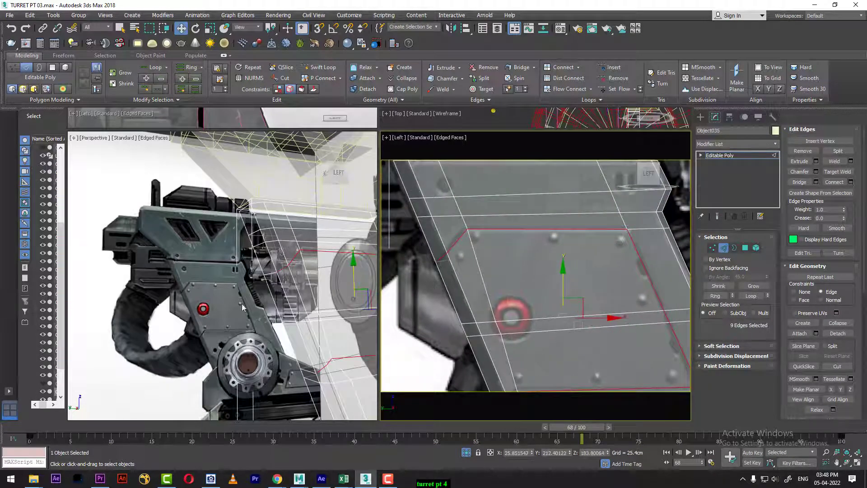
- Return to frame 0 and add the two crosswise edges on the plate's rear narrow face to the outline selection
{"action": "middle_click_drag", "start_coordinate": [243, 308], "coordinate": [206, 312], "text": "alt"}
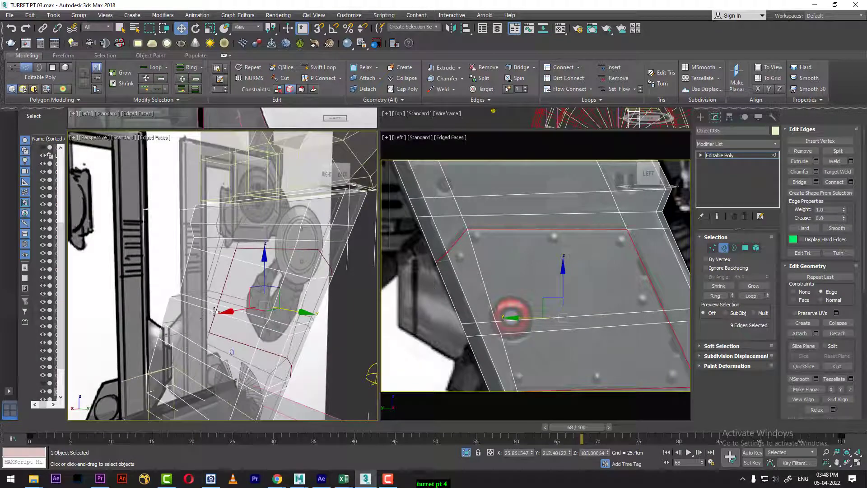
{"action": "left_click_drag", "start_coordinate": [97, 437], "coordinate": [3, 432]}
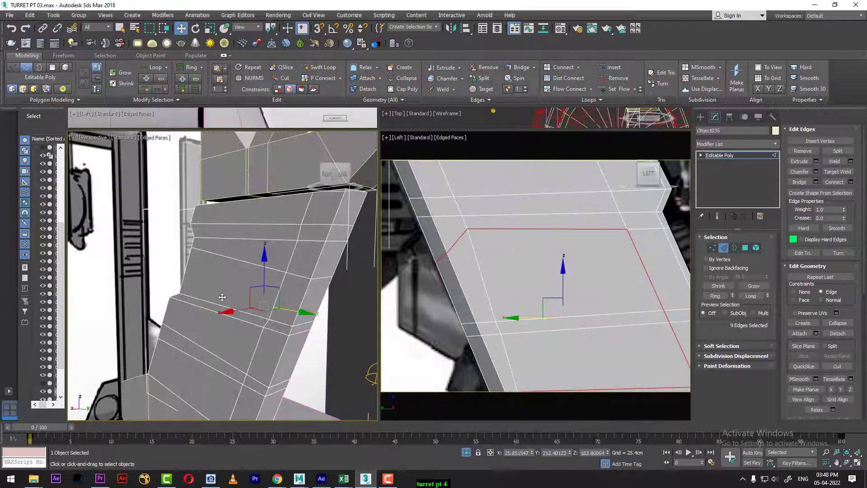
{"action": "middle_click_drag", "start_coordinate": [223, 298], "coordinate": [166, 286], "text": "alt"}
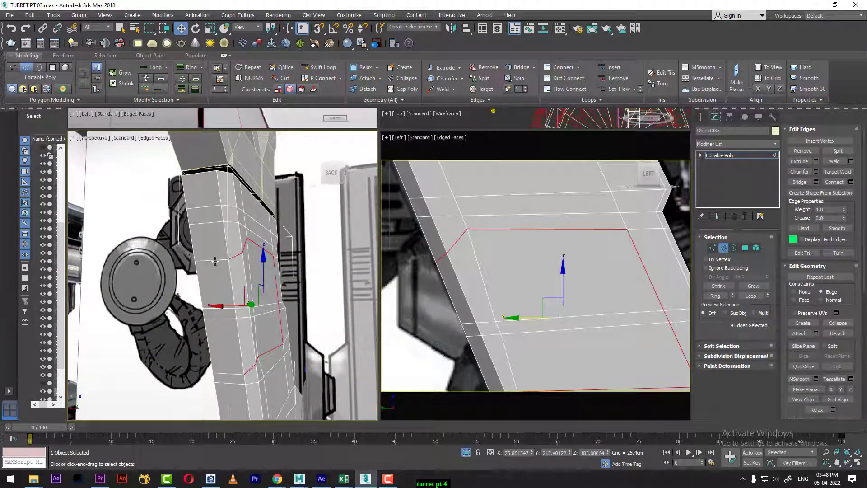
{"action": "left_click", "coordinate": [211, 259], "text": "ctrl"}
{"action": "left_click", "coordinate": [229, 375], "text": "ctrl"}
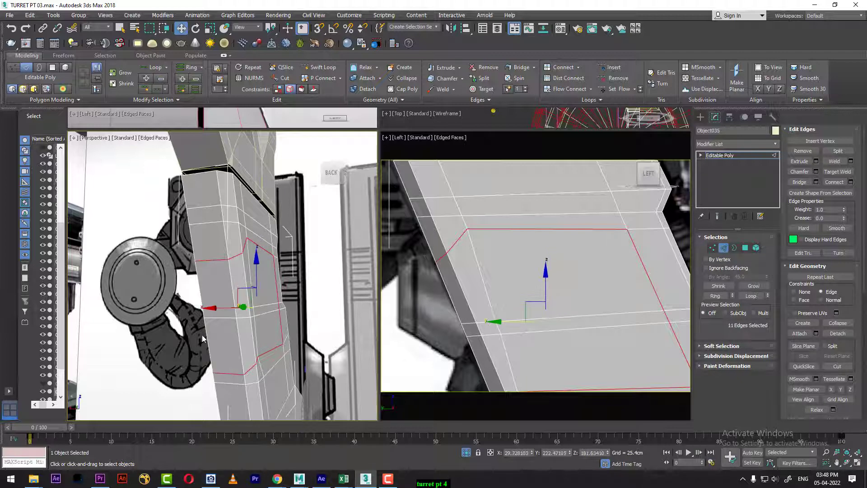
- Complete the outline selection with the upper, lengthwise and lower edges on the plate's back face
{"action": "middle_click_drag", "start_coordinate": [228, 375], "coordinate": [261, 341], "text": "alt"}
{"action": "left_click", "coordinate": [287, 262], "text": "ctrl"}
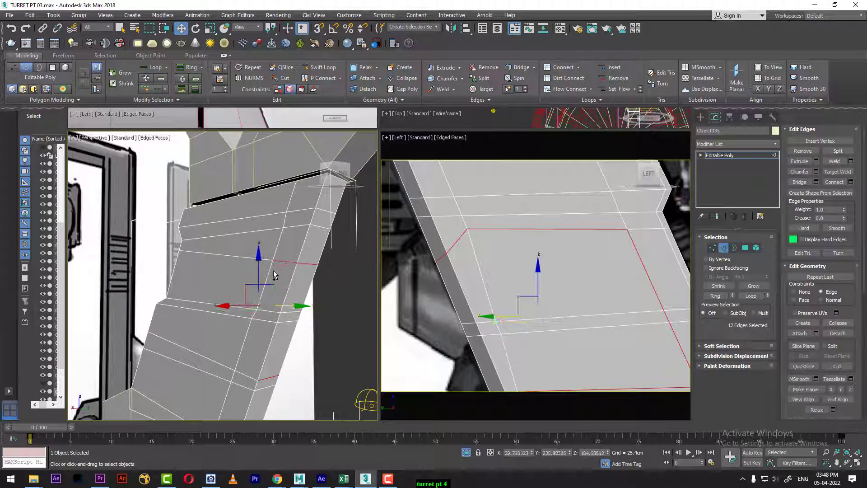
{"action": "left_click", "coordinate": [268, 274], "text": "ctrl"}
{"action": "left_click", "coordinate": [254, 316], "text": "ctrl"}
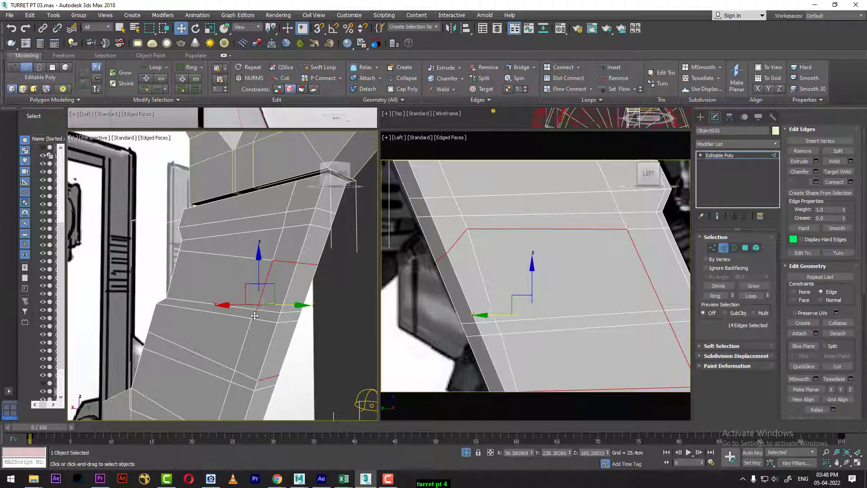
{"action": "left_click", "coordinate": [244, 338], "text": "ctrl"}
{"action": "left_click", "coordinate": [246, 375], "text": "ctrl"}
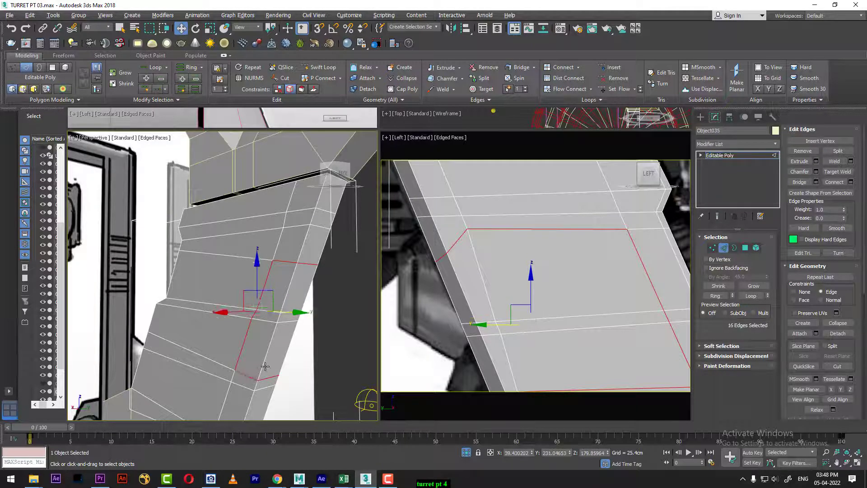
- Chamfer the selected outline edges by about 1.47 cm with 2 segments, matching the reference panel at frame 83
{"action": "middle_click_drag", "start_coordinate": [266, 366], "coordinate": [201, 307], "text": "alt"}
{"action": "right_click", "coordinate": [273, 300]}
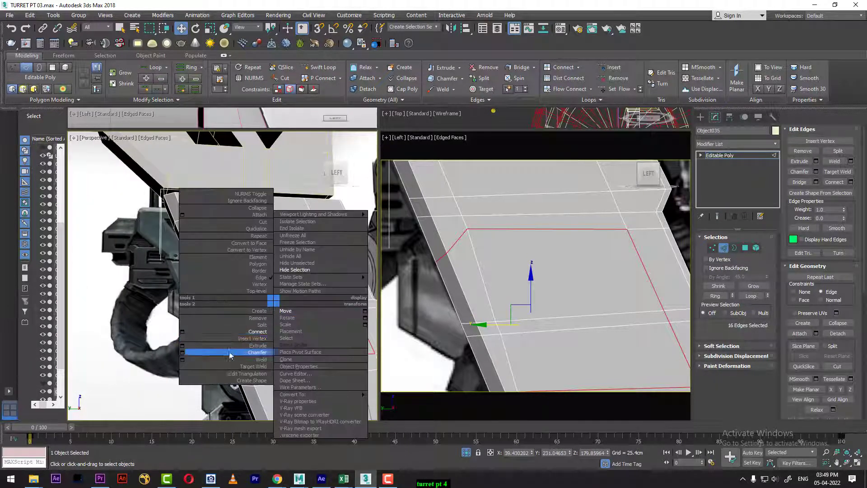
{"action": "left_click", "coordinate": [182, 353]}
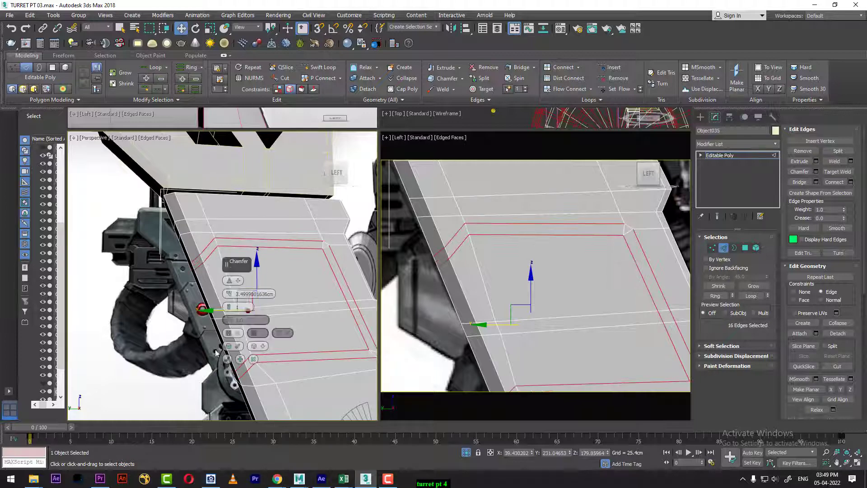
{"action": "left_click", "coordinate": [229, 308]}
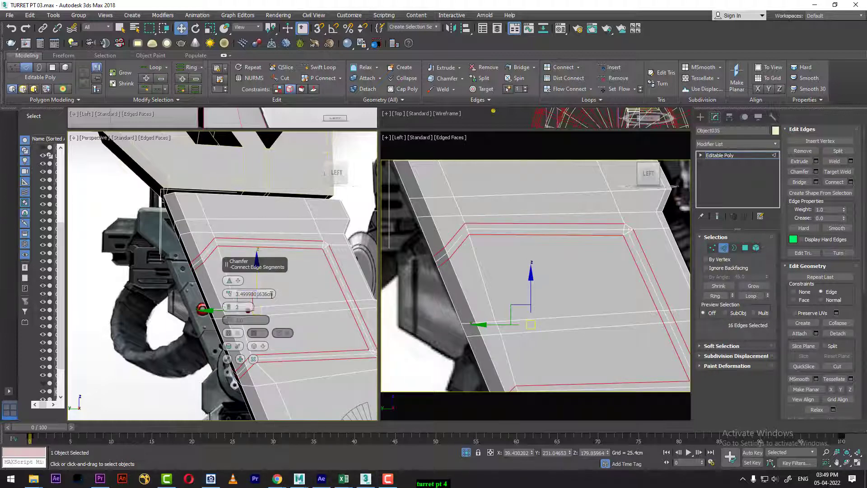
{"action": "middle_click_drag", "start_coordinate": [267, 299], "coordinate": [286, 297], "text": "alt"}
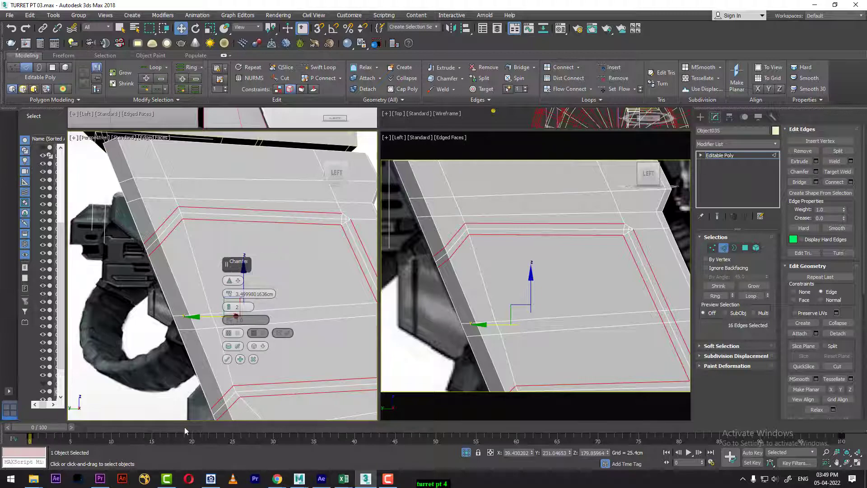
{"action": "left_click_drag", "start_coordinate": [53, 428], "coordinate": [707, 423]}
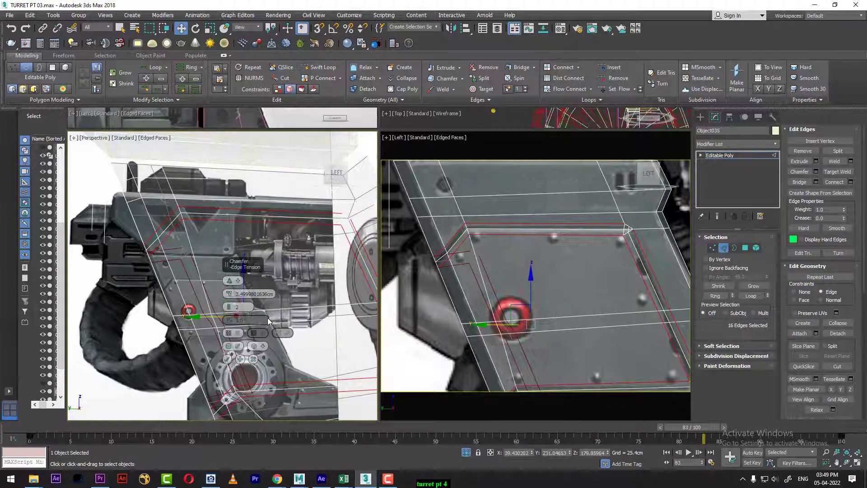
{"action": "left_click_drag", "start_coordinate": [228, 294], "coordinate": [221, 309]}
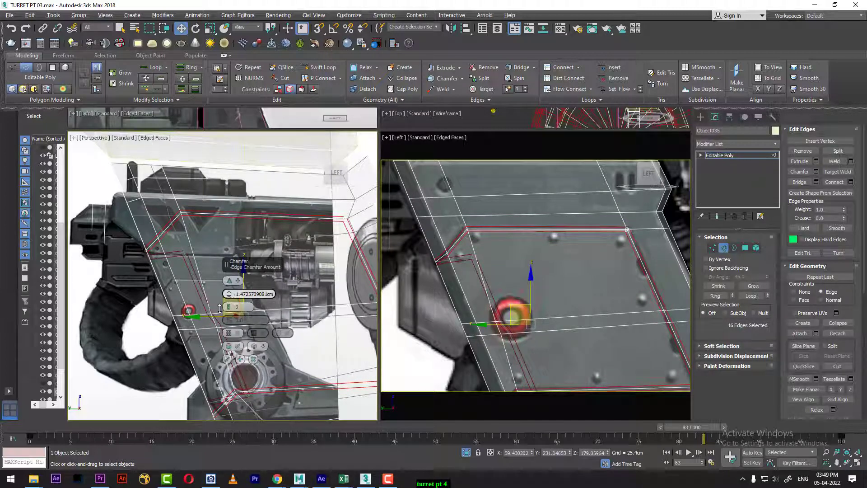
{"action": "left_click", "coordinate": [228, 359]}
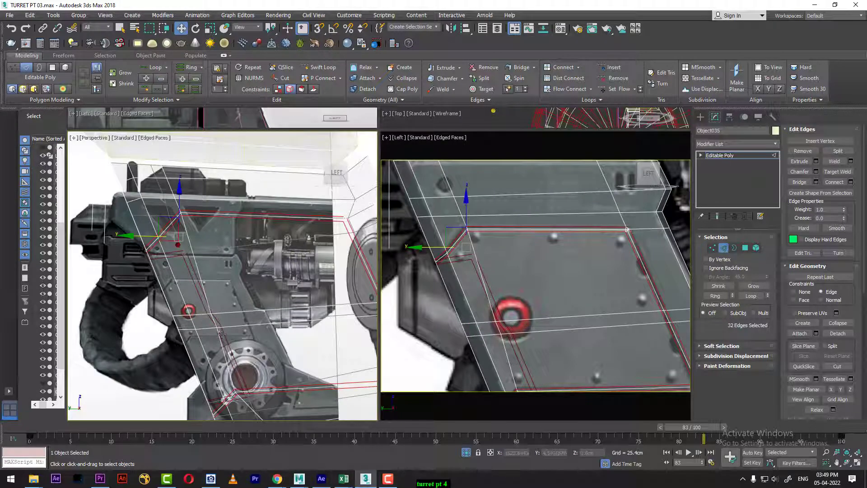
- Return to frame 0 and maximize the perspective view on the chamfered panel outline
{"action": "left_click_drag", "start_coordinate": [134, 427], "coordinate": [16, 420]}
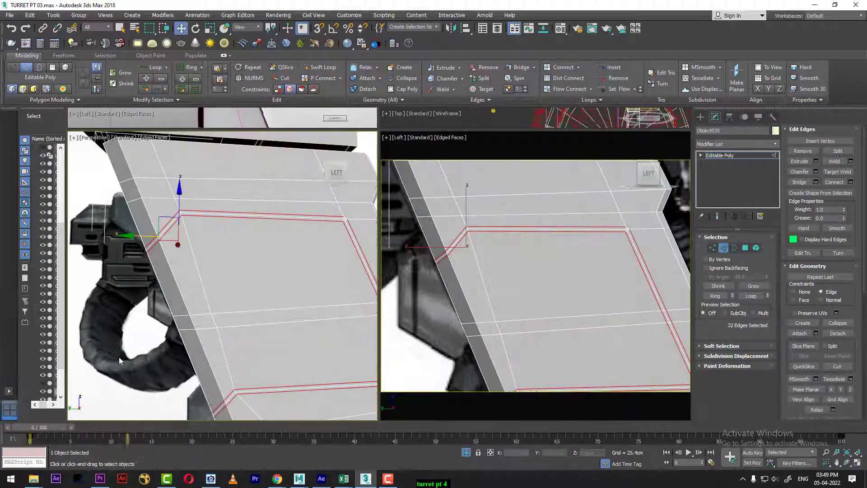
{"action": "middle_click_drag", "start_coordinate": [221, 292], "coordinate": [248, 290], "text": "alt"}
{"action": "key", "text": "alt+w"}
{"action": "scroll", "coordinate": [263, 308], "scroll_direction": "down", "scroll_amount": 3}
{"action": "middle_click_drag", "start_coordinate": [314, 307], "coordinate": [402, 253], "text": "alt"}
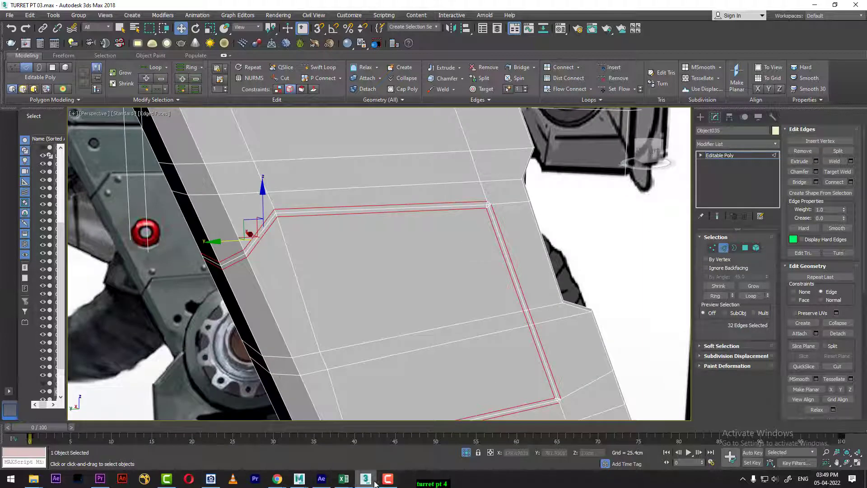
{"action": "left_click", "coordinate": [388, 479]}
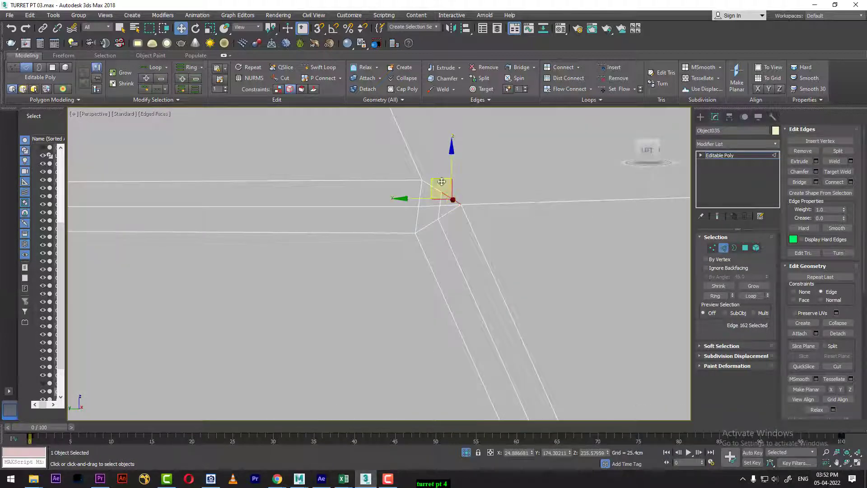
- Collapse the short outer edges at the upper-right corner of the chamfered outline
{"action": "right_click", "coordinate": [452, 198]}
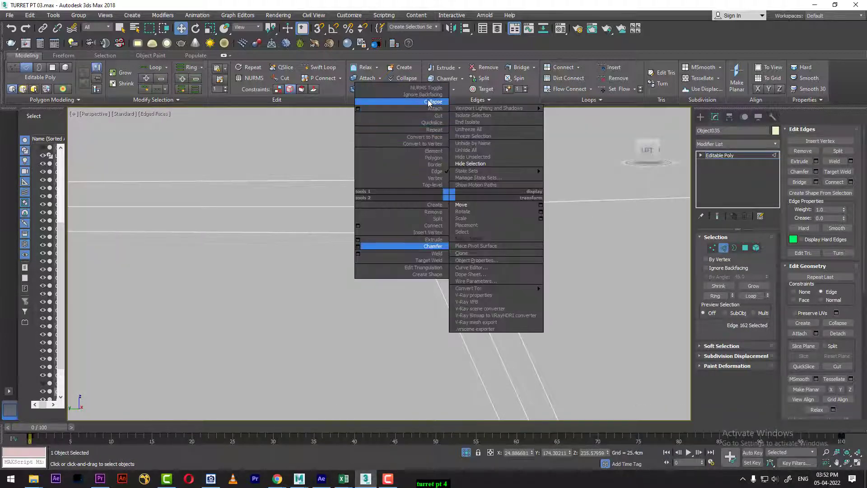
{"action": "left_click", "coordinate": [448, 169]}
{"action": "left_click", "coordinate": [439, 192]}
{"action": "right_click", "coordinate": [437, 189]}
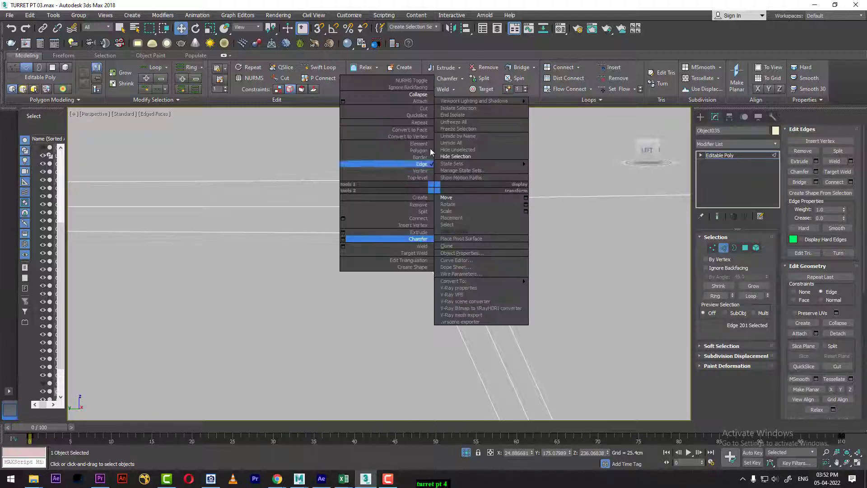
{"action": "left_click", "coordinate": [421, 95]}
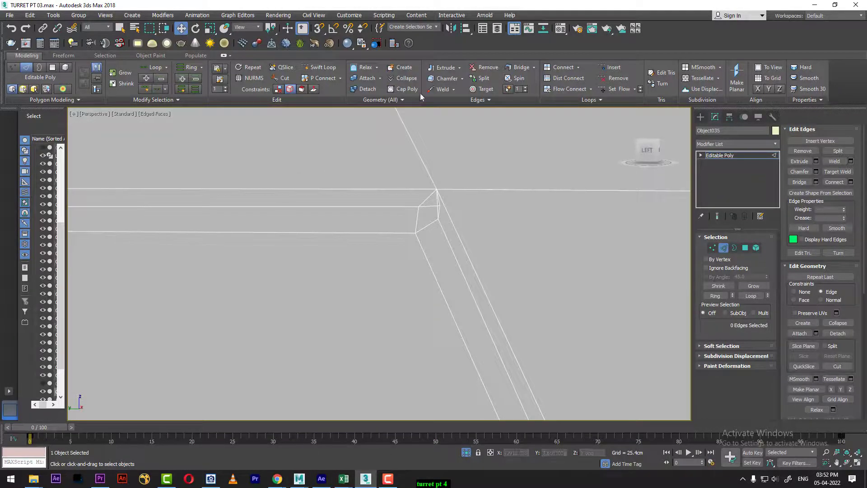
- Collapse the two short edges between the middle chamfer lines at the outline's upper-right corner
{"action": "left_click", "coordinate": [431, 204]}
{"action": "right_click", "coordinate": [429, 203]}
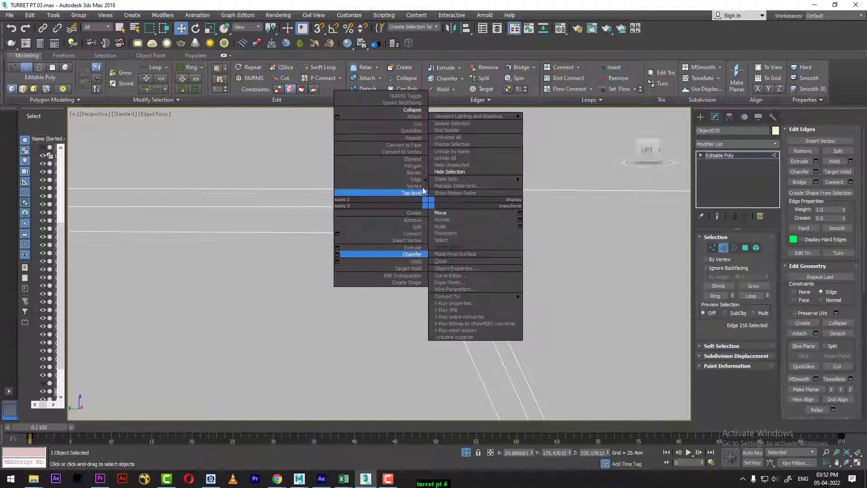
{"action": "left_click", "coordinate": [412, 110]}
{"action": "left_click", "coordinate": [435, 214]}
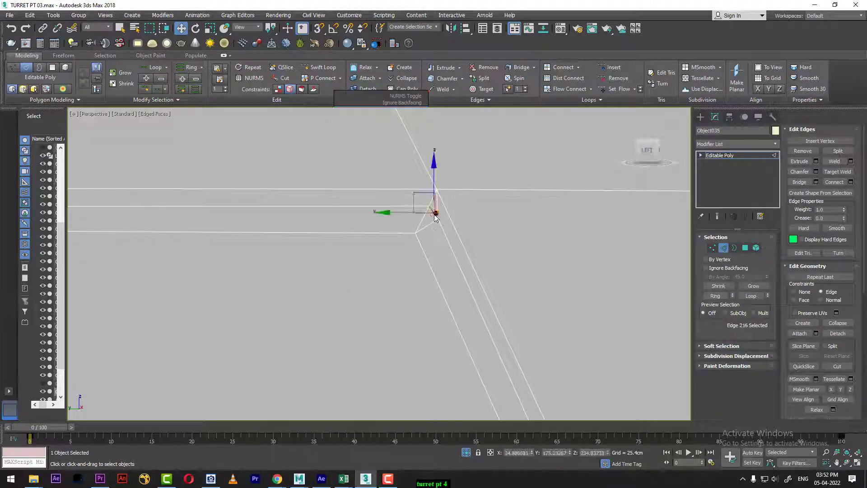
{"action": "right_click", "coordinate": [432, 212]}
{"action": "left_click", "coordinate": [413, 120]}
- Try to collapse the short outer edges at the lower-right corner of the chamfered outline
{"action": "scroll", "coordinate": [468, 277], "scroll_direction": "down", "scroll_amount": 4}
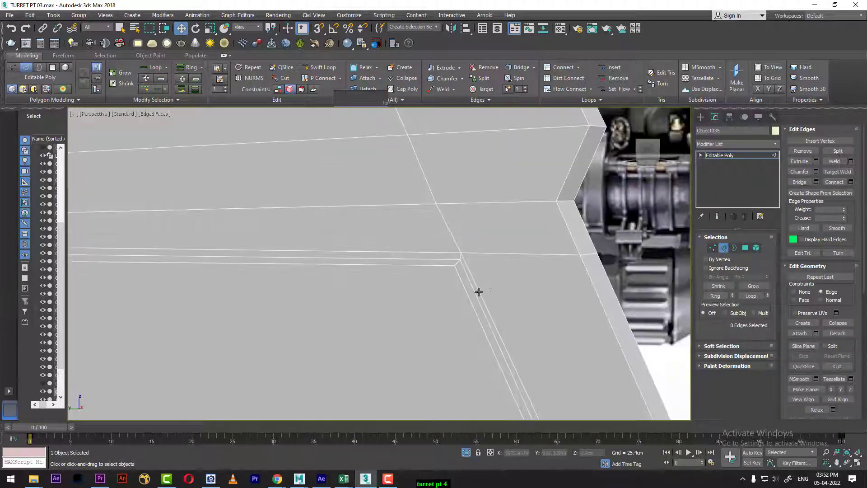
{"action": "middle_click_drag", "start_coordinate": [495, 290], "coordinate": [433, 152]}
{"action": "middle_click_drag", "start_coordinate": [489, 272], "coordinate": [452, 109]}
{"action": "middle_click_drag", "start_coordinate": [486, 252], "coordinate": [429, 113]}
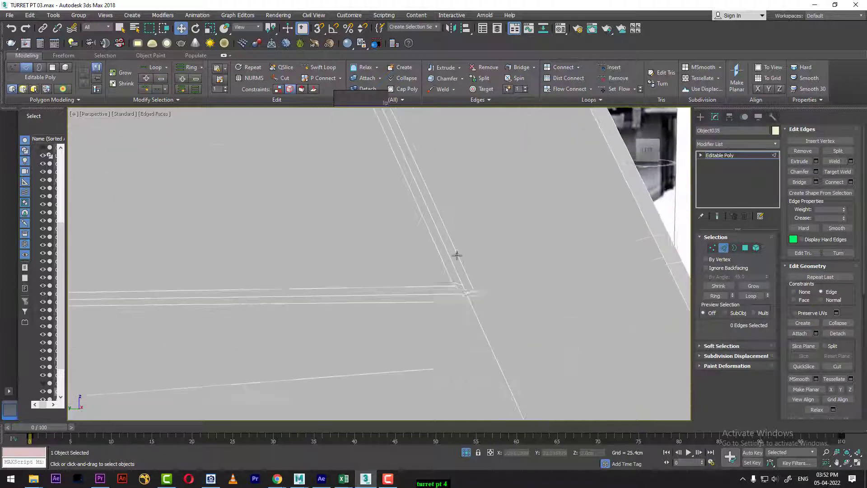
{"action": "scroll", "coordinate": [472, 289], "scroll_direction": "up", "scroll_amount": 6}
{"action": "middle_click_drag", "start_coordinate": [466, 314], "coordinate": [546, 312]}
{"action": "left_click", "coordinate": [533, 294]}
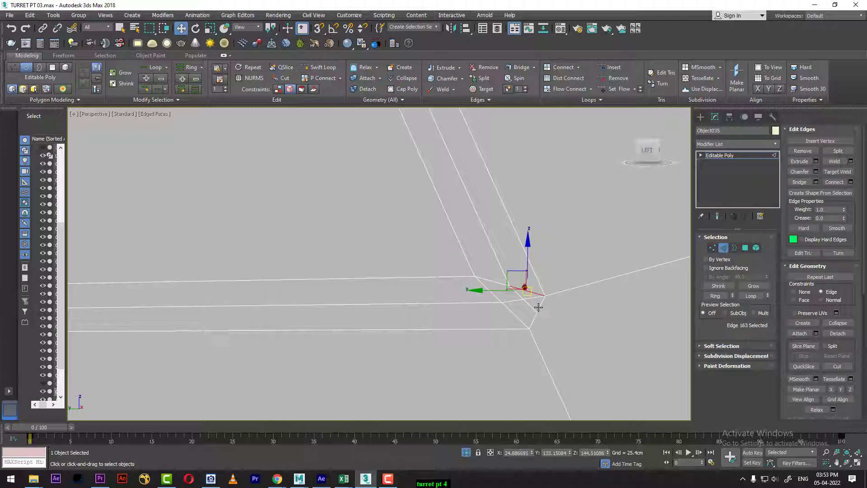
{"action": "right_click", "coordinate": [537, 300]}
{"action": "left_click", "coordinate": [518, 217]}
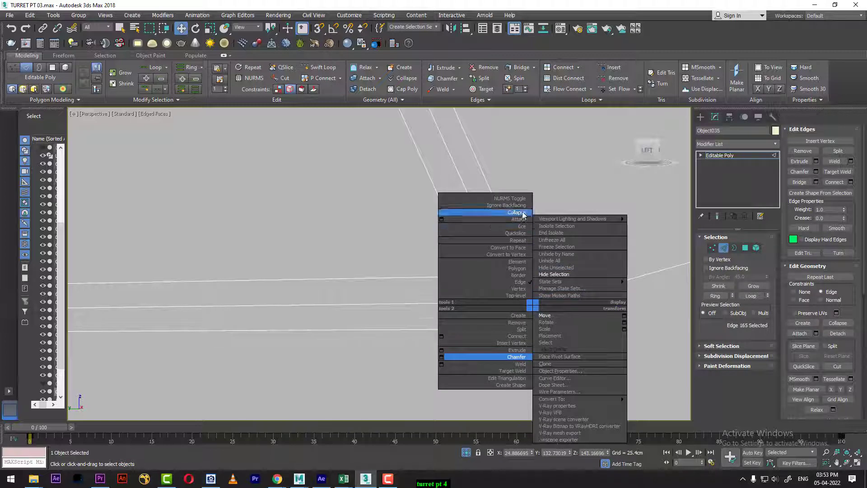
{"action": "left_click", "coordinate": [522, 212]}
- Try to collapse the remaining short edge beside the lower-right corner point of the outline
{"action": "left_click", "coordinate": [529, 309]}
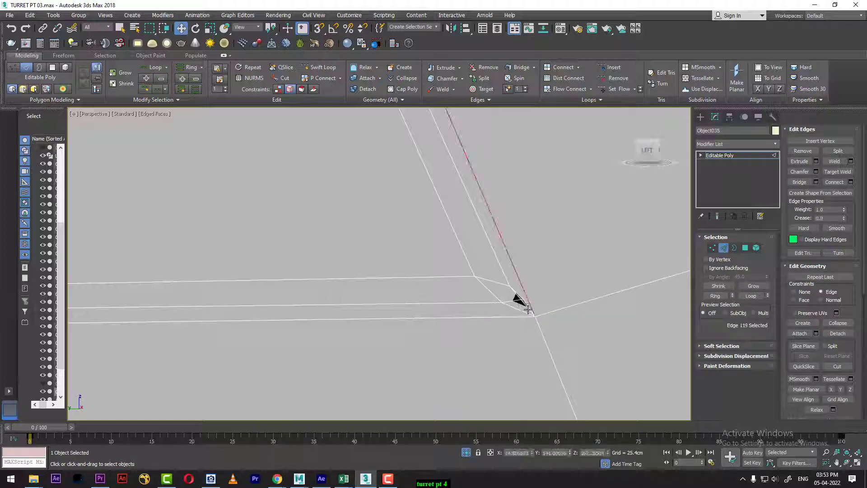
{"action": "scroll", "coordinate": [524, 314], "scroll_direction": "up", "scroll_amount": 3}
{"action": "scroll", "coordinate": [525, 315], "scroll_direction": "up", "scroll_amount": 2}
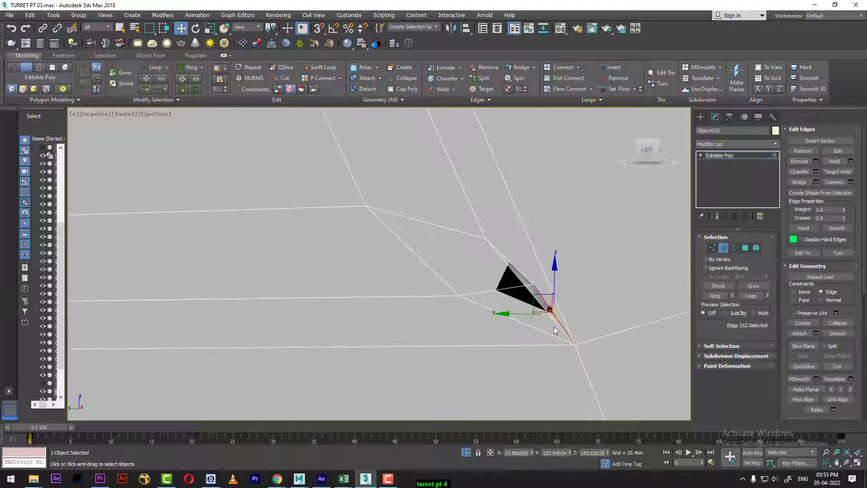
{"action": "right_click", "coordinate": [553, 328]}
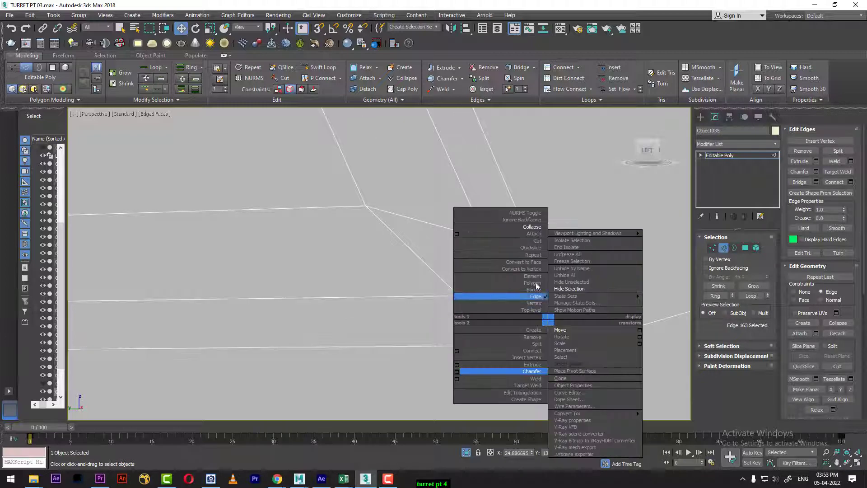
{"action": "left_click", "coordinate": [524, 228]}
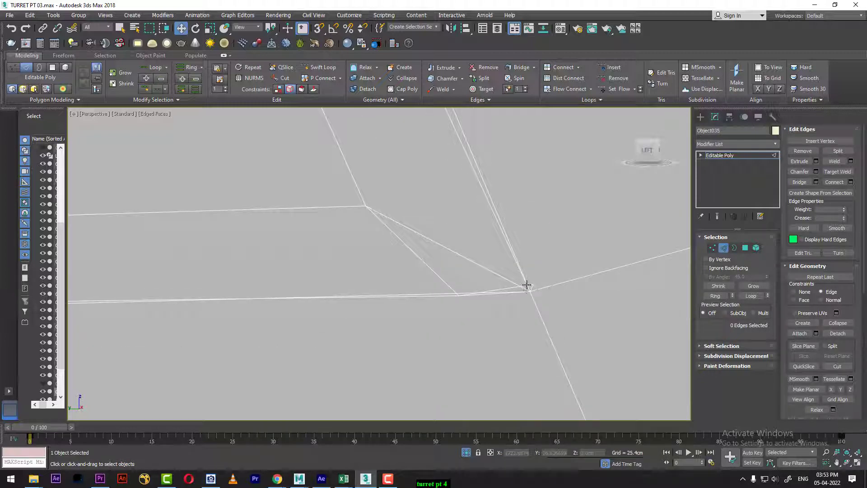
- Undo all the edge collapses at the outline's lower-right corner
{"action": "key", "text": "ctrl+z"}
{"action": "key", "text": "ctrl+z"}
{"action": "key", "text": "ctrl+z"}
{"action": "key", "text": "ctrl+z"}
{"action": "key", "text": "ctrl+z"}
{"action": "key", "text": "ctrl+z"}
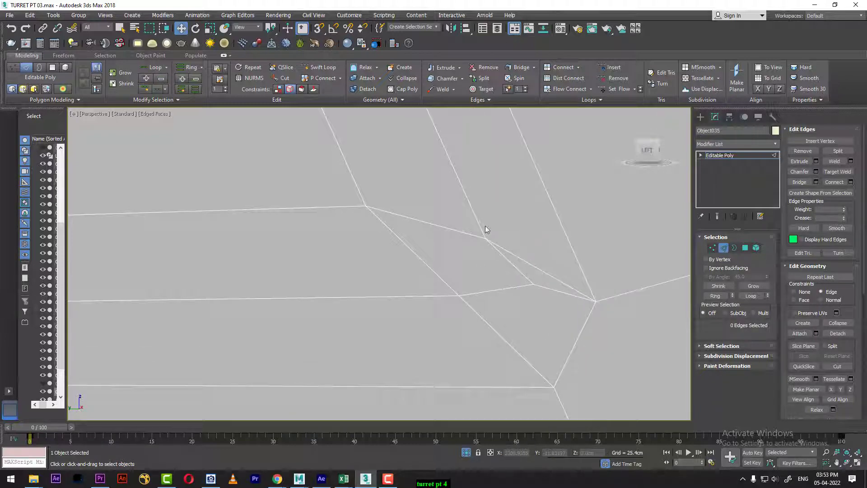
{"action": "scroll", "coordinate": [520, 276], "scroll_direction": "down", "scroll_amount": 3}
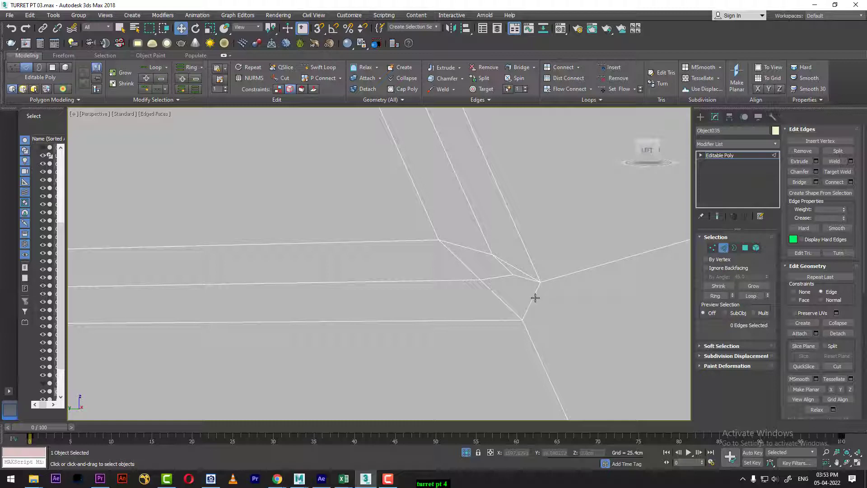
{"action": "key", "text": "ctrl+z"}
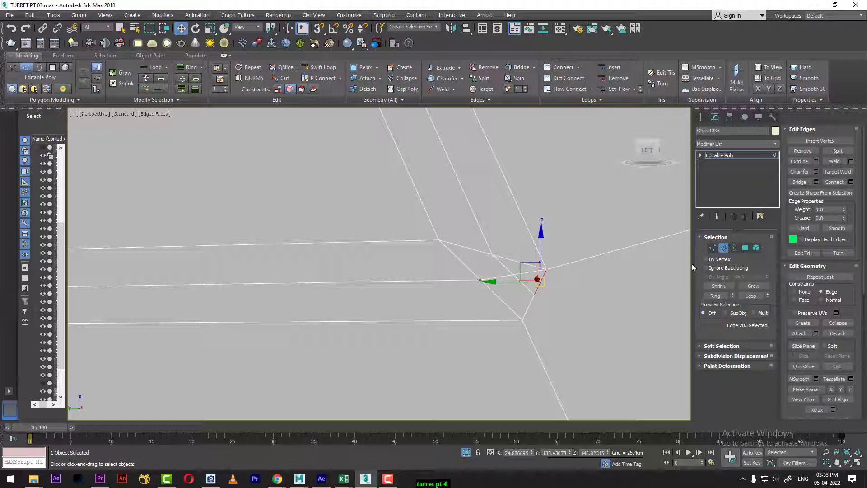
- Connect the two middle chamfer-line vertices at the outline's lower-right corner with a new edge
{"action": "left_click", "coordinate": [712, 247]}
{"action": "left_click", "coordinate": [491, 253]}
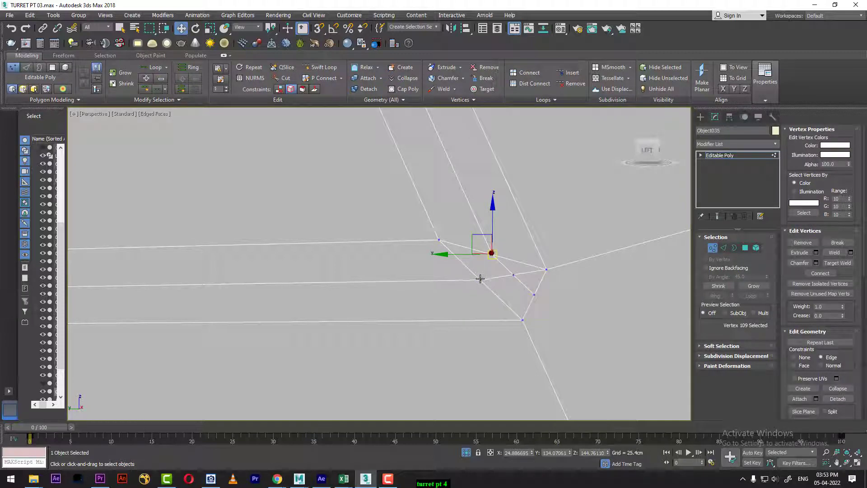
{"action": "left_click", "coordinate": [480, 279], "text": "ctrl"}
{"action": "right_click", "coordinate": [477, 276]}
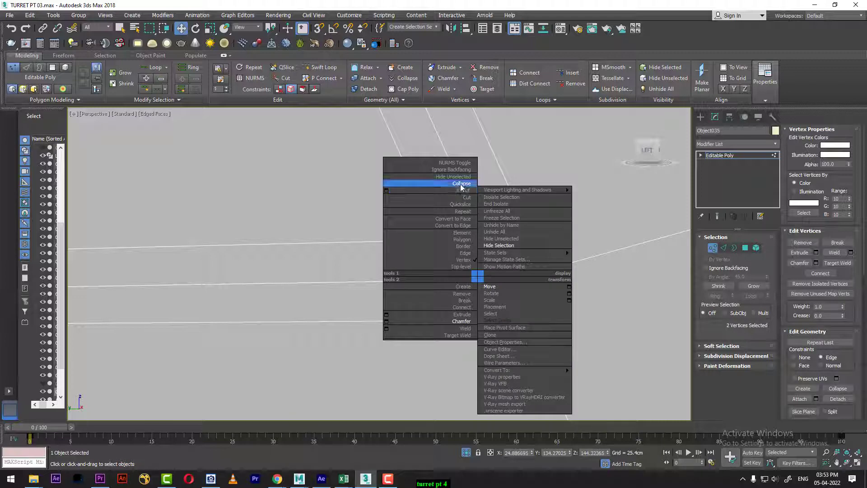
{"action": "left_click", "coordinate": [461, 184]}
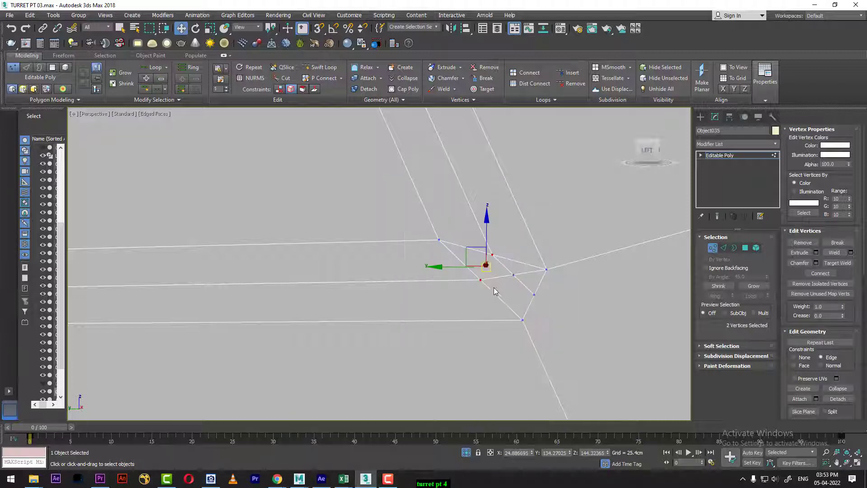
{"action": "right_click", "coordinate": [500, 270]}
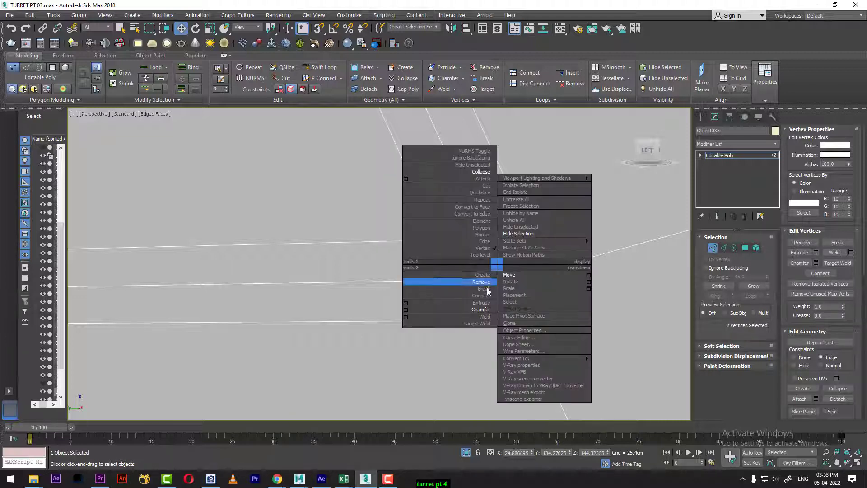
{"action": "left_click", "coordinate": [484, 299]}
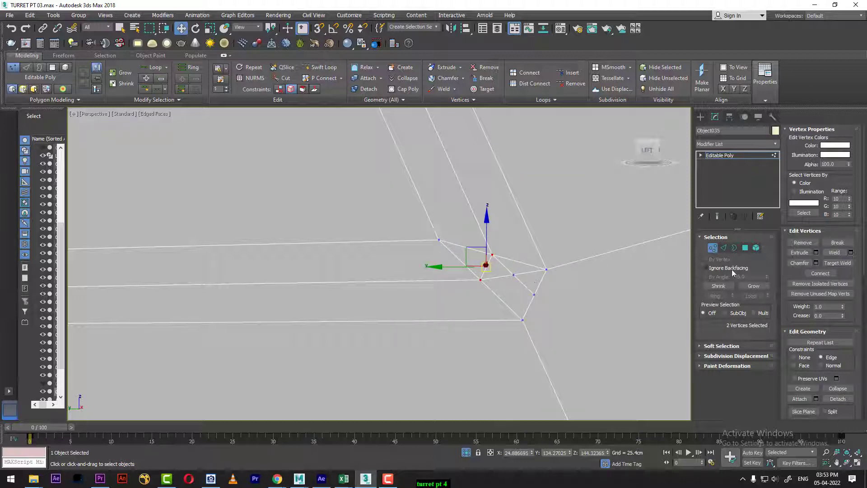
- Remove the four short edges crossing inside the outline's lower-right corner, outside the new connecting edge
{"action": "left_click", "coordinate": [723, 248]}
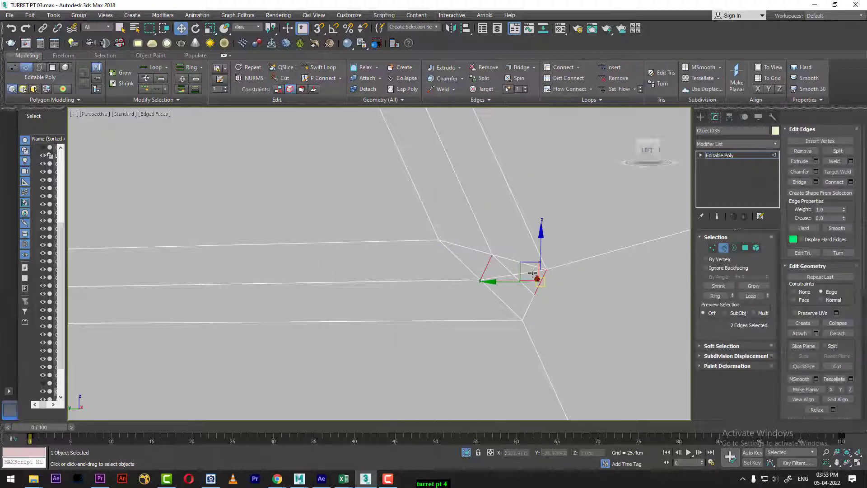
{"action": "left_click", "coordinate": [533, 271]}
{"action": "left_click", "coordinate": [501, 264], "text": "ctrl"}
{"action": "left_click", "coordinate": [500, 276], "text": "ctrl"}
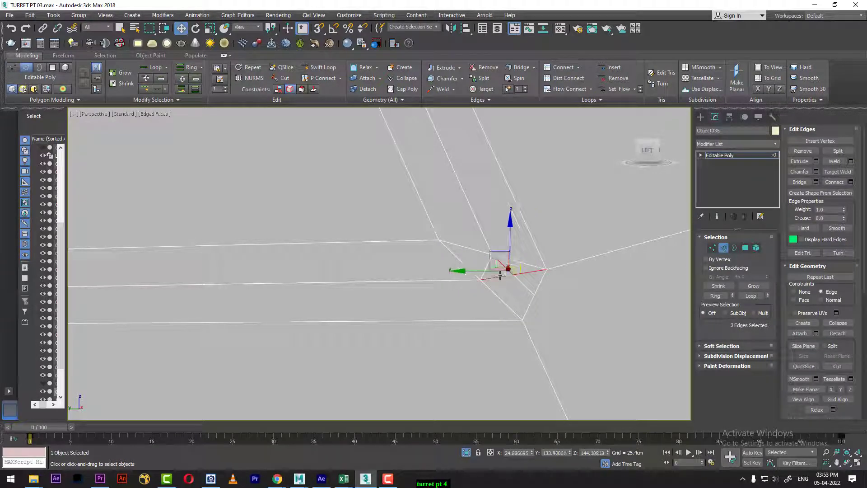
{"action": "left_click", "coordinate": [525, 286], "text": "ctrl"}
{"action": "right_click", "coordinate": [538, 265]}
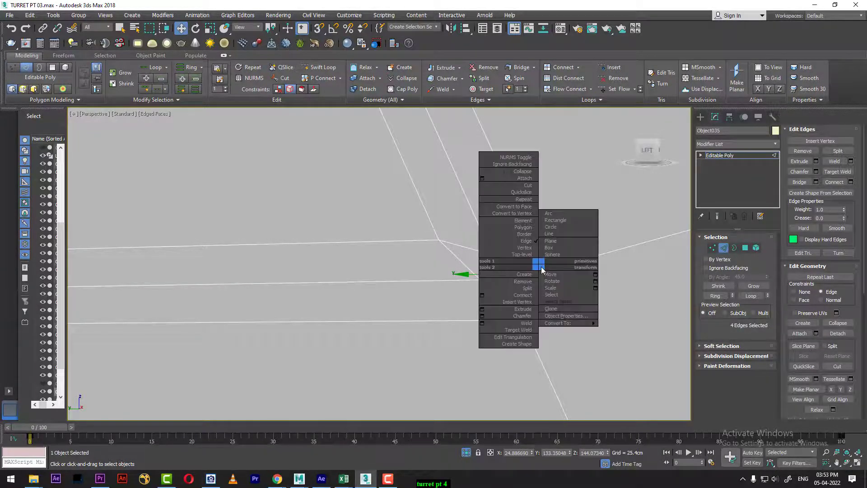
{"action": "left_click", "coordinate": [523, 282]}
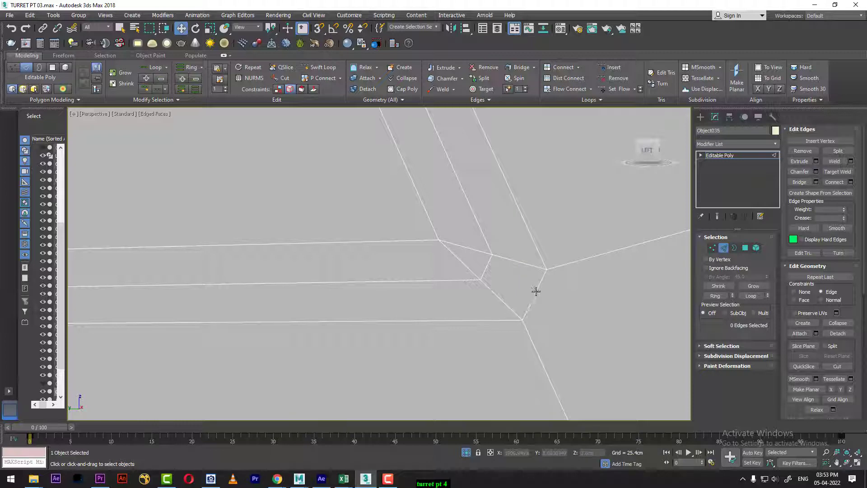
- Collapse the short outer edge and the new connecting edge at the outline's lower-right corner into single points
{"action": "left_click", "coordinate": [536, 293]}
{"action": "right_click", "coordinate": [534, 291]}
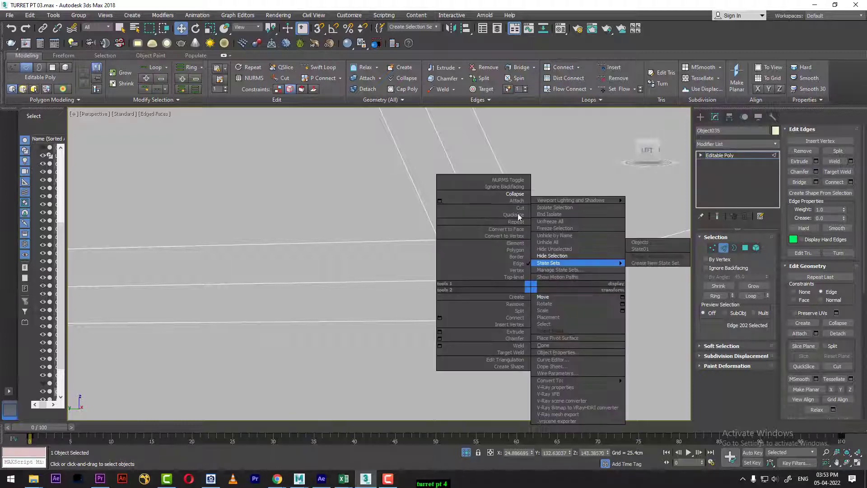
{"action": "left_click", "coordinate": [454, 337]}
{"action": "right_click", "coordinate": [481, 268]}
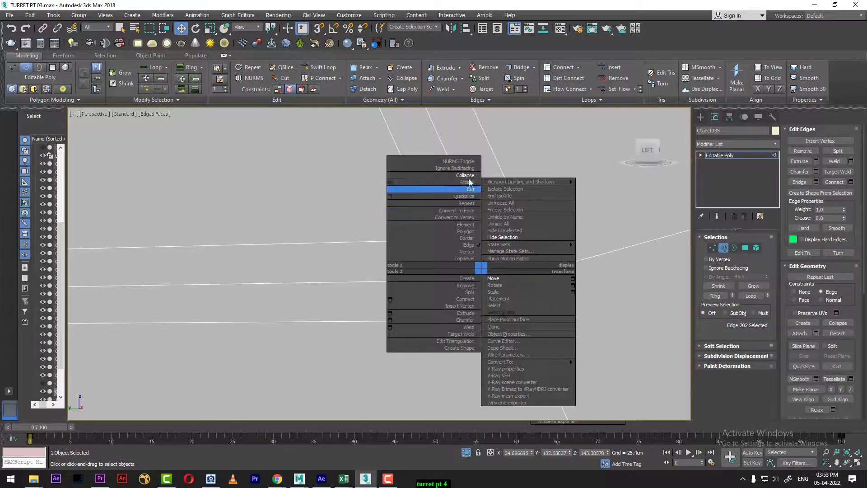
{"action": "left_click", "coordinate": [468, 176]}
{"action": "left_click", "coordinate": [488, 267]}
{"action": "right_click", "coordinate": [488, 268]}
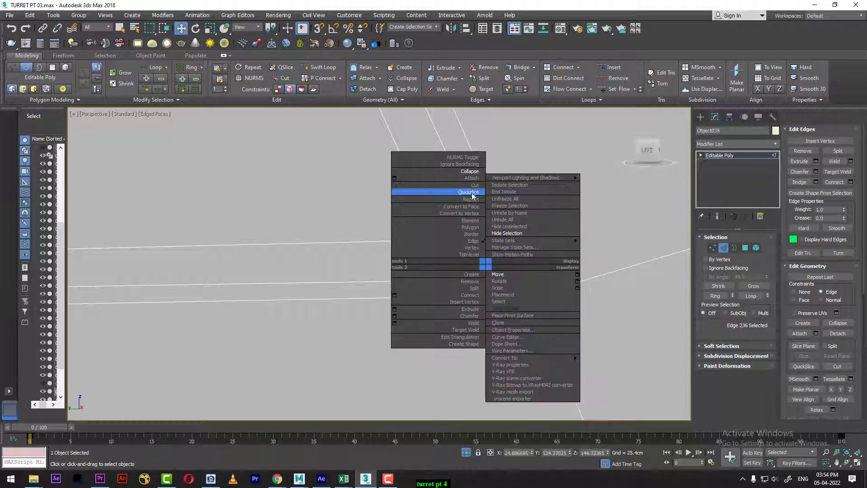
{"action": "left_click", "coordinate": [468, 175]}
- Select the middle chamfer line's edge loop and examine the outline's lower corner on the plate's opposite side
{"action": "middle_click_drag", "start_coordinate": [461, 196], "coordinate": [463, 244], "text": "alt"}
{"action": "scroll", "coordinate": [411, 273], "scroll_direction": "down", "scroll_amount": 6}
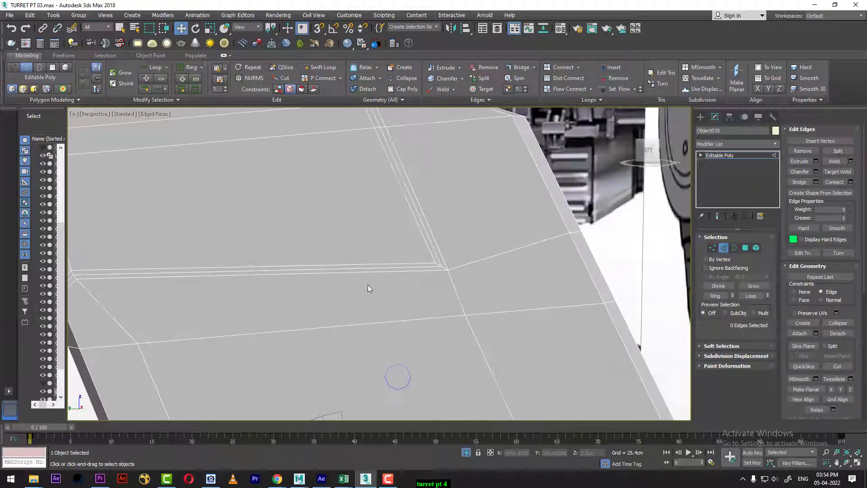
{"action": "middle_click_drag", "start_coordinate": [369, 288], "coordinate": [491, 407]}
{"action": "scroll", "coordinate": [449, 290], "scroll_direction": "up", "scroll_amount": 3}
{"action": "middle_click_drag", "start_coordinate": [486, 262], "coordinate": [511, 319]}
{"action": "middle_click_drag", "start_coordinate": [351, 279], "coordinate": [433, 180], "text": "alt"}
{"action": "scroll", "coordinate": [441, 276], "scroll_direction": "down", "scroll_amount": 3}
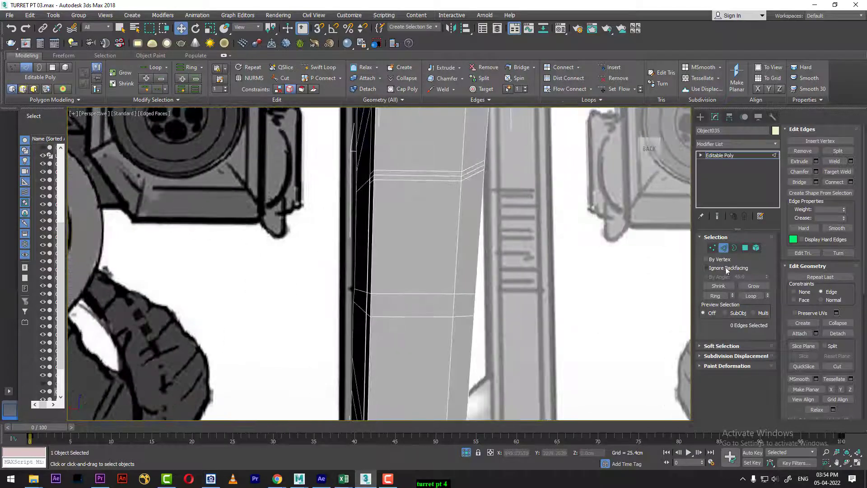
{"action": "left_click", "coordinate": [424, 176]}
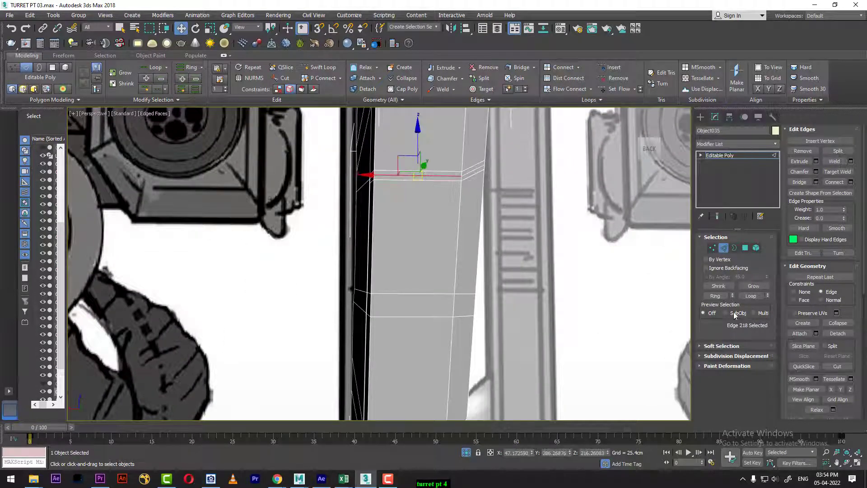
{"action": "left_click", "coordinate": [750, 296]}
{"action": "middle_click_drag", "start_coordinate": [546, 278], "coordinate": [455, 231], "text": "alt"}
{"action": "middle_click_drag", "start_coordinate": [551, 332], "coordinate": [521, 326], "text": "alt"}
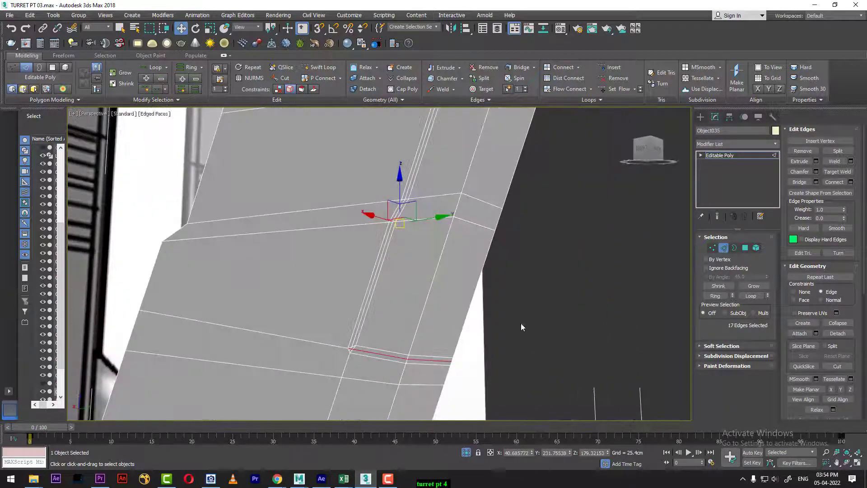
{"action": "scroll", "coordinate": [521, 326], "scroll_direction": "up", "scroll_amount": 3}
{"action": "middle_click_drag", "start_coordinate": [470, 316], "coordinate": [481, 338]}
{"action": "scroll", "coordinate": [489, 296], "scroll_direction": "up", "scroll_amount": 2}
{"action": "middle_click_drag", "start_coordinate": [490, 295], "coordinate": [493, 313], "text": "alt"}
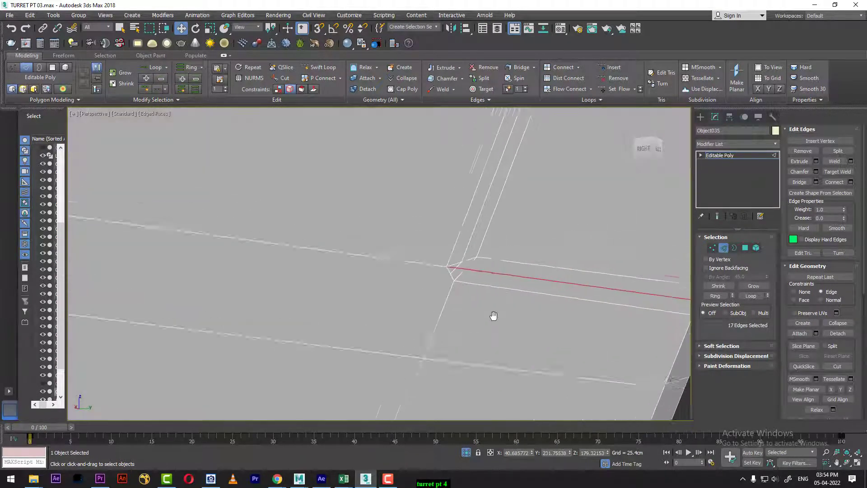
{"action": "scroll", "coordinate": [492, 313], "scroll_direction": "up", "scroll_amount": 2}
{"action": "middle_click_drag", "start_coordinate": [471, 280], "coordinate": [477, 293]}
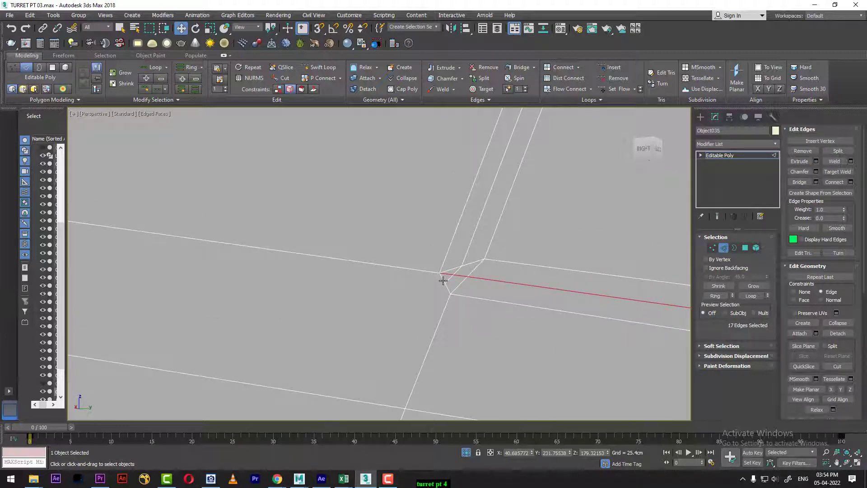
- Connect the two middle chamfer-line vertices at the lower corner on the plate's opposite side
{"action": "key", "text": "1"}
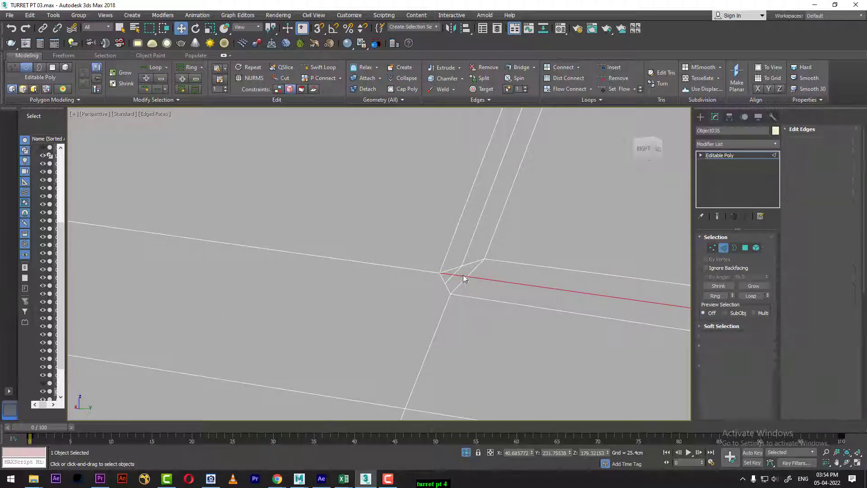
{"action": "left_click", "coordinate": [460, 267]}
{"action": "right_click", "coordinate": [465, 275]}
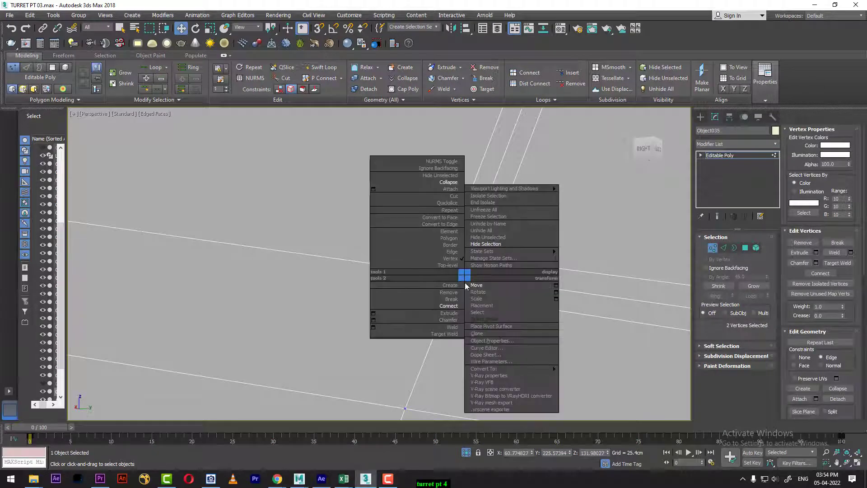
{"action": "left_click", "coordinate": [449, 306]}
- Remove the four short edges crossing inside the opposite side's lower outline corner
{"action": "left_click", "coordinate": [724, 248]}
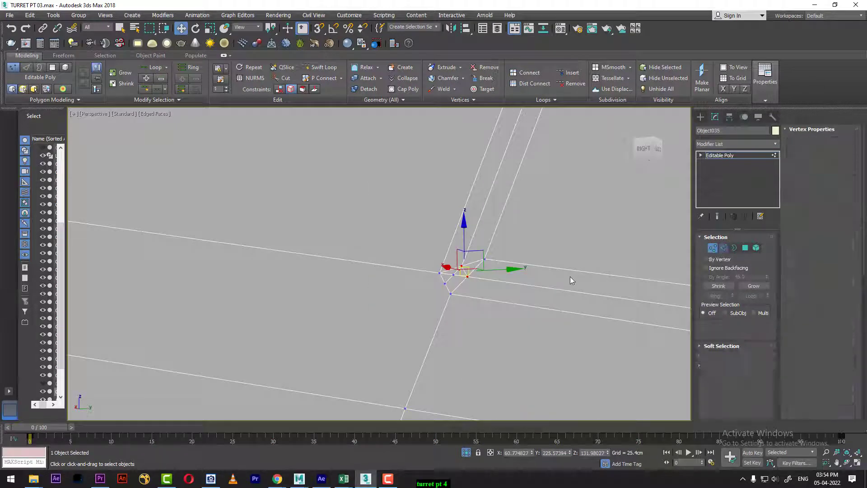
{"action": "scroll", "coordinate": [570, 276], "scroll_direction": "up", "scroll_amount": 2}
{"action": "scroll", "coordinate": [460, 283], "scroll_direction": "up", "scroll_amount": 2}
{"action": "left_click", "coordinate": [439, 272], "text": "ctrl"}
{"action": "left_click", "coordinate": [422, 262]}
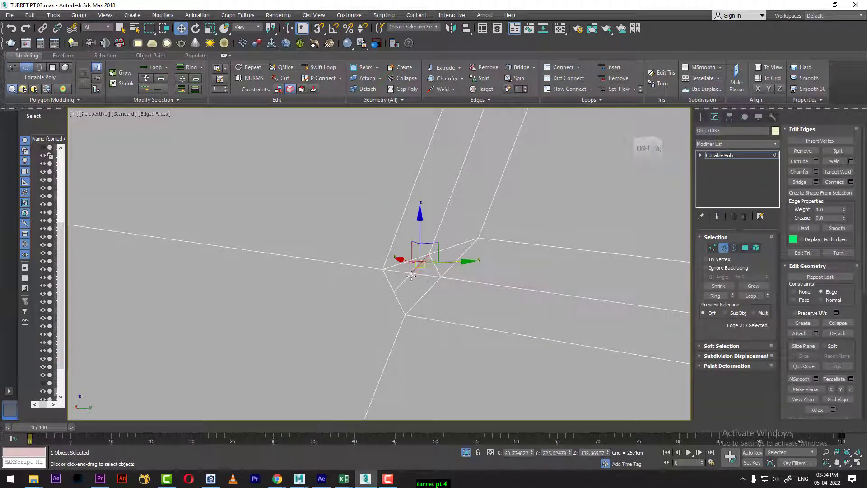
{"action": "left_click", "coordinate": [407, 278], "text": "ctrl"}
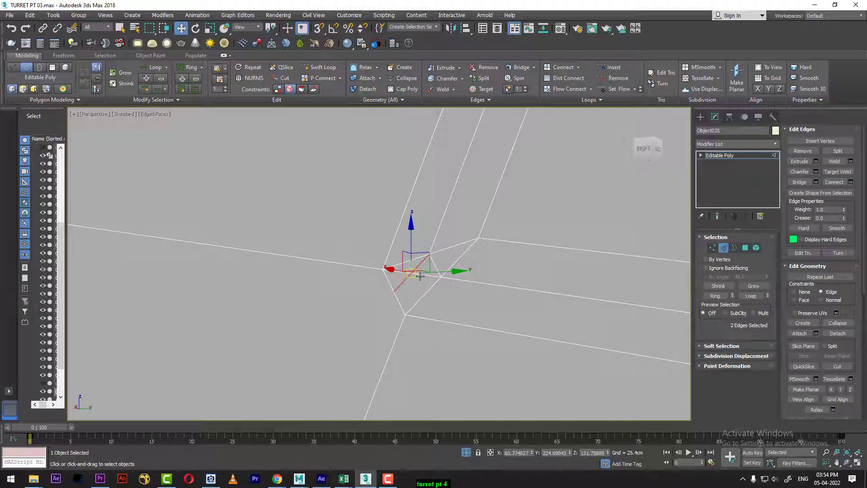
{"action": "left_click", "coordinate": [424, 275], "text": "ctrl"}
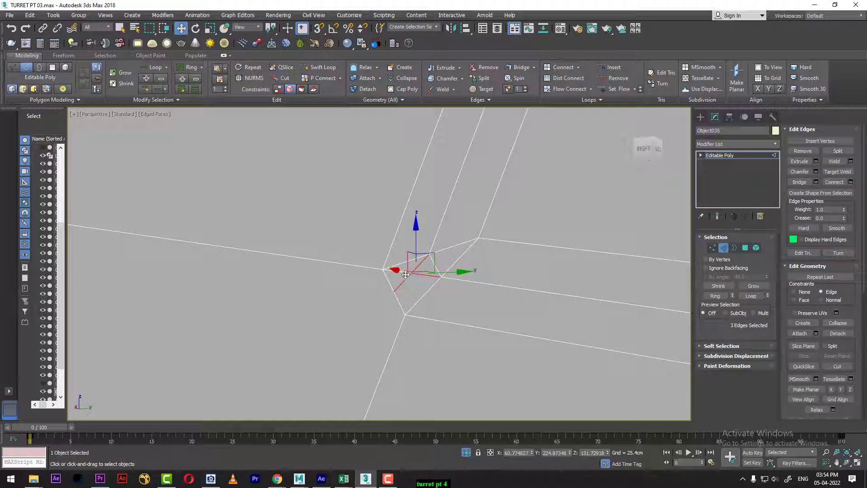
{"action": "left_click", "coordinate": [406, 274], "text": "ctrl"}
{"action": "right_click", "coordinate": [433, 265]}
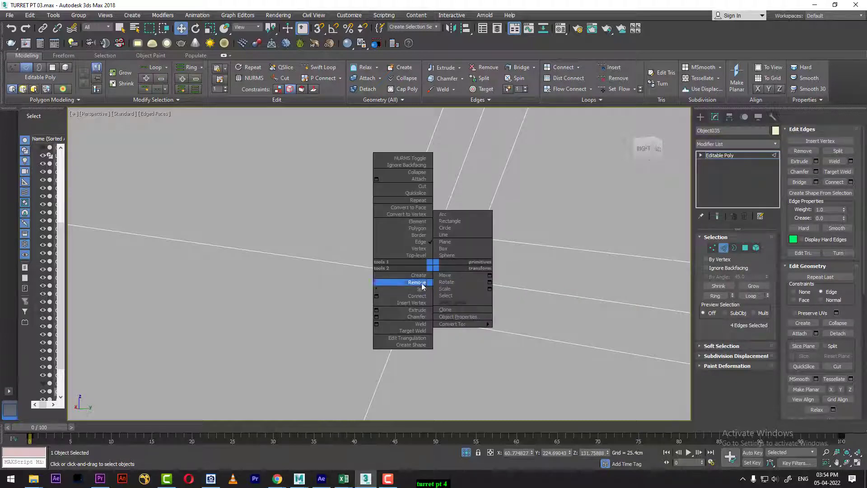
{"action": "left_click", "coordinate": [417, 282]}
- Collapse the short outer edge and the connecting edge at the opposite side's lower outline corner
{"action": "left_click", "coordinate": [392, 290]}
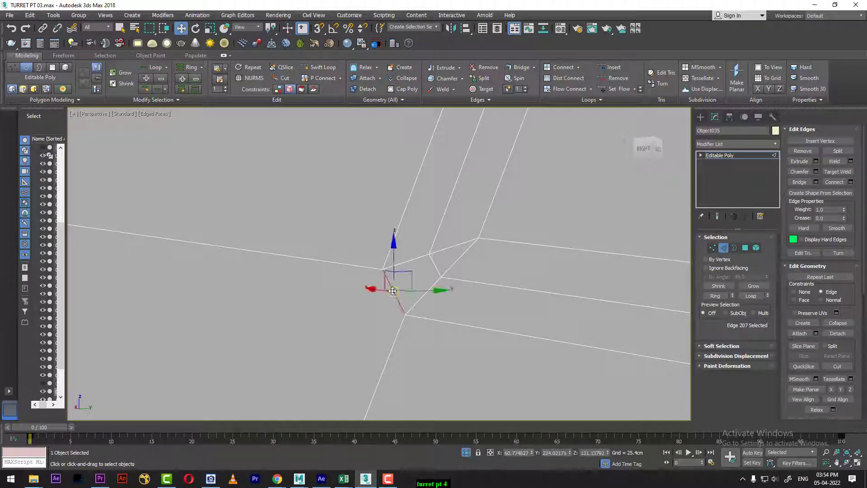
{"action": "right_click", "coordinate": [390, 289]}
{"action": "left_click", "coordinate": [375, 196]}
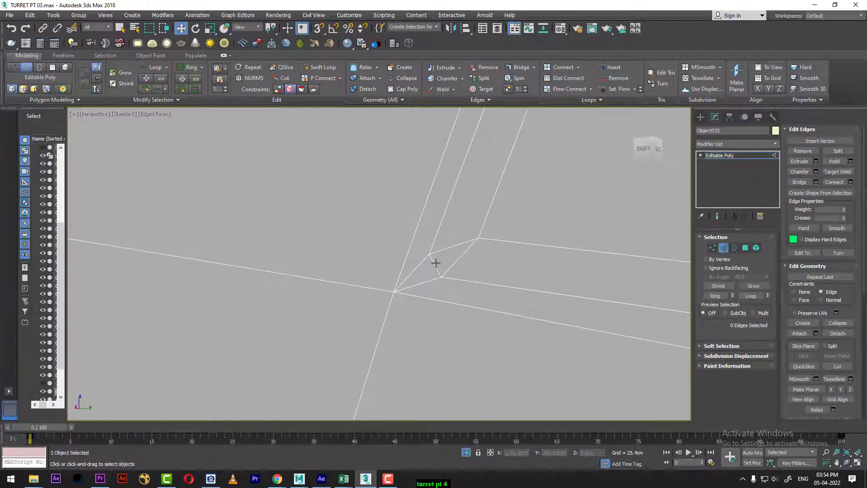
{"action": "left_click", "coordinate": [436, 263]}
{"action": "right_click", "coordinate": [433, 262]}
{"action": "left_click", "coordinate": [416, 169]}
- Connect the two middle chamfer-line vertices at the outline's upper corner on the plate's opposite side
{"action": "middle_click_drag", "start_coordinate": [472, 240], "coordinate": [467, 331]}
{"action": "scroll", "coordinate": [504, 240], "scroll_direction": "down", "scroll_amount": 5}
{"action": "scroll", "coordinate": [506, 239], "scroll_direction": "up", "scroll_amount": 2}
{"action": "middle_click_drag", "start_coordinate": [509, 238], "coordinate": [505, 290]}
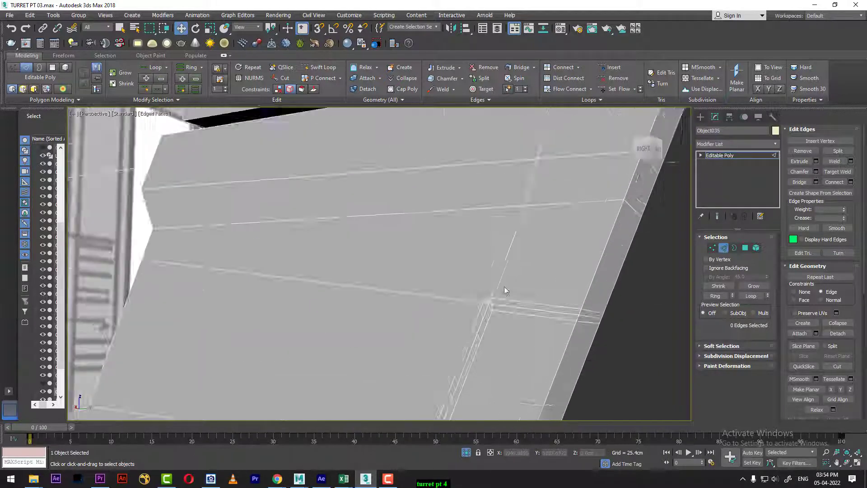
{"action": "scroll", "coordinate": [505, 298], "scroll_direction": "up", "scroll_amount": 5}
{"action": "middle_click_drag", "start_coordinate": [503, 323], "coordinate": [470, 259]}
{"action": "scroll", "coordinate": [487, 293], "scroll_direction": "down", "scroll_amount": 3}
{"action": "scroll", "coordinate": [463, 218], "scroll_direction": "down", "scroll_amount": 2}
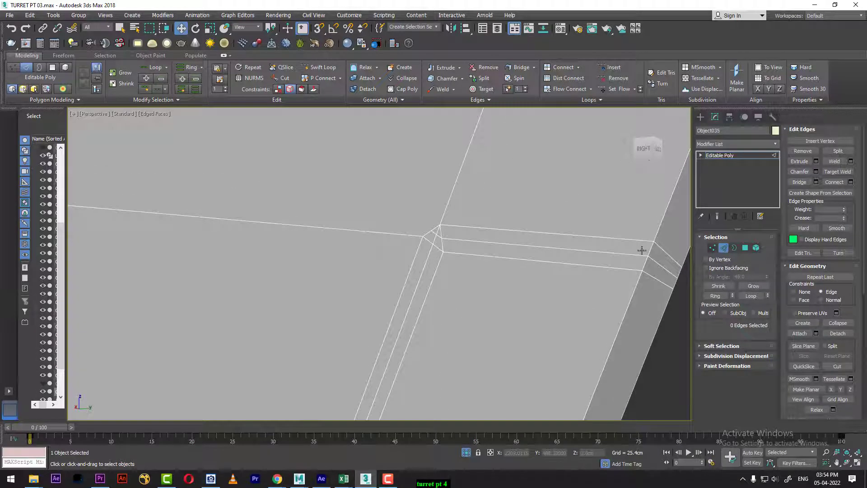
{"action": "key", "text": "1"}
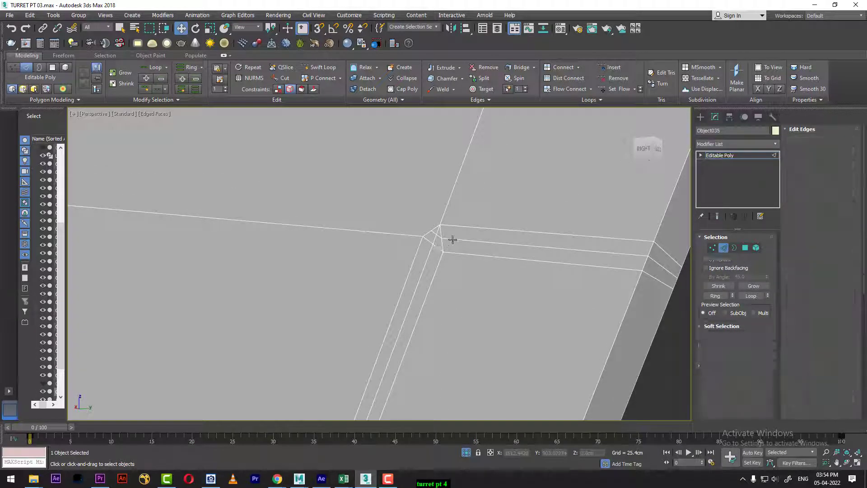
{"action": "left_click", "coordinate": [442, 238]}
{"action": "left_click", "coordinate": [432, 243], "text": "ctrl"}
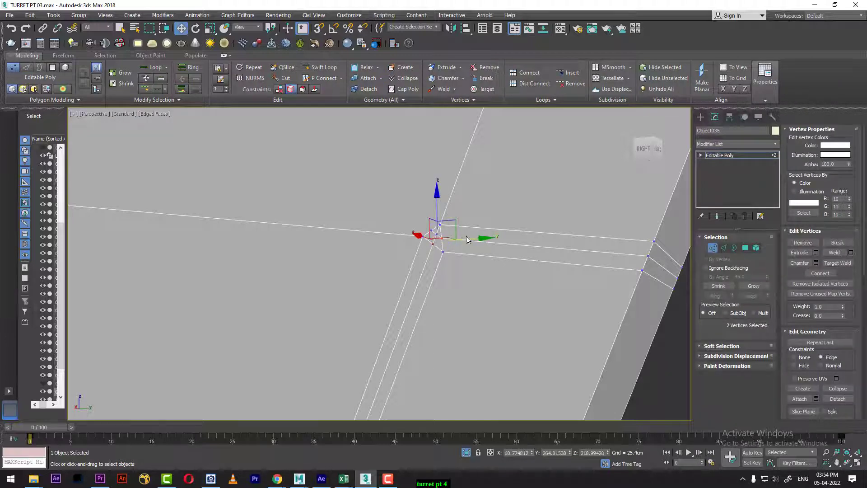
{"action": "right_click", "coordinate": [440, 231]}
{"action": "left_click", "coordinate": [430, 263]}
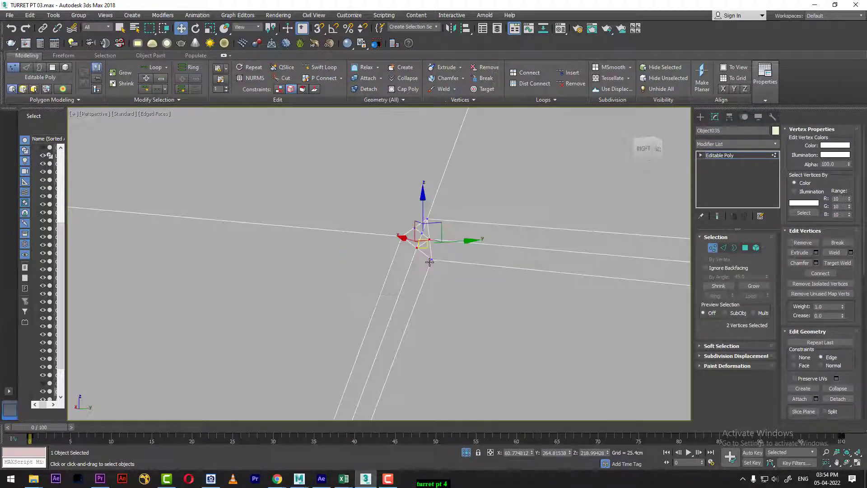
- Remove the four short edges crossing inside the outline's upper corner on the plate's opposite side
{"action": "scroll", "coordinate": [480, 271], "scroll_direction": "up", "scroll_amount": 3}
{"action": "middle_click_drag", "start_coordinate": [482, 271], "coordinate": [503, 287]}
{"action": "left_click", "coordinate": [724, 248]}
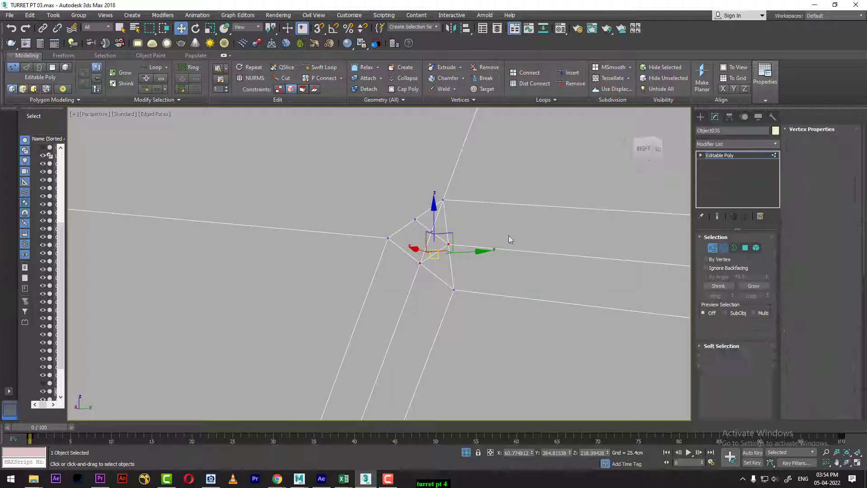
{"action": "left_click", "coordinate": [425, 227]}
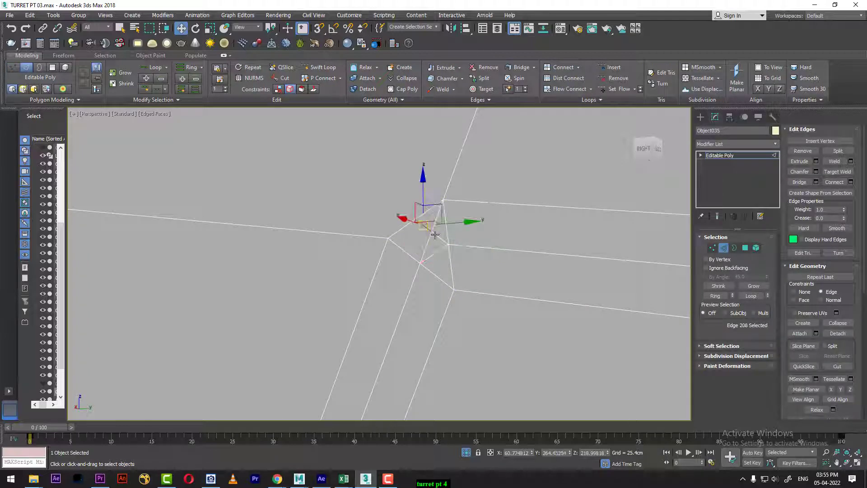
{"action": "left_click", "coordinate": [440, 238], "text": "ctrl"}
{"action": "left_click", "coordinate": [428, 241], "text": "ctrl"}
{"action": "left_click", "coordinate": [438, 219], "text": "ctrl"}
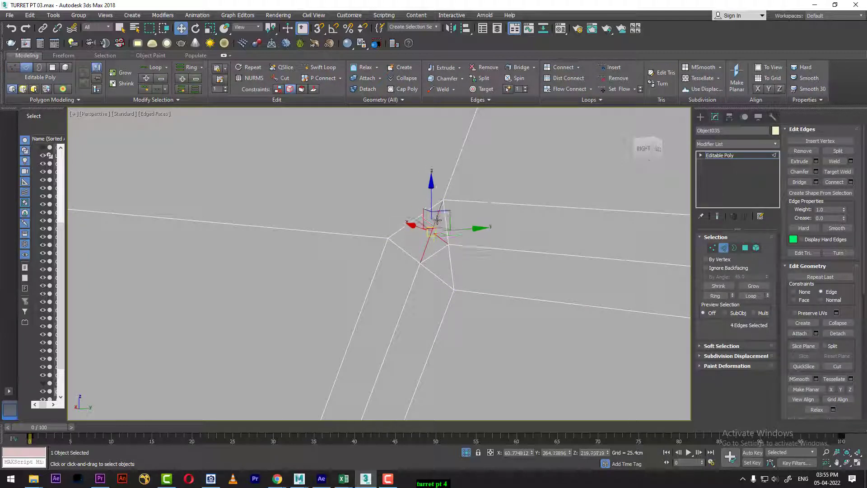
{"action": "right_click", "coordinate": [437, 220]}
{"action": "left_click", "coordinate": [425, 234]}
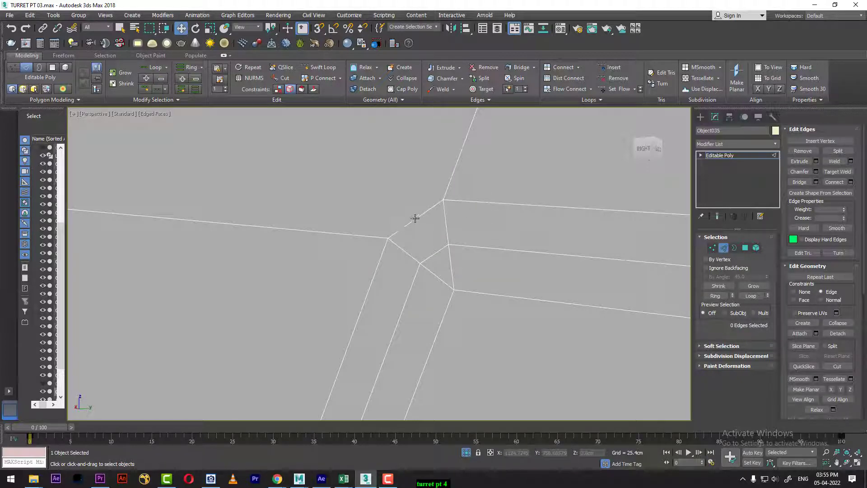
- Collapse the short outer edge and the connecting edge at the opposite side's upper outline corner
{"action": "left_click", "coordinate": [413, 220]}
{"action": "right_click", "coordinate": [412, 215]}
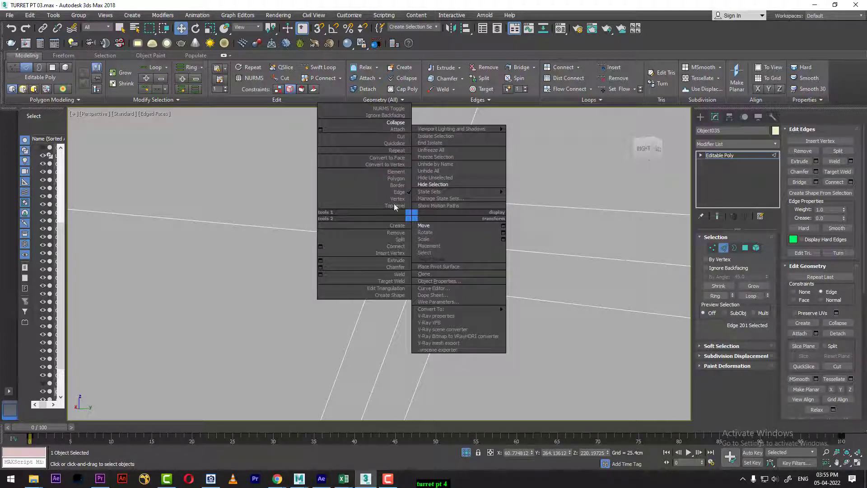
{"action": "left_click", "coordinate": [395, 123]}
{"action": "left_click", "coordinate": [436, 252]}
{"action": "right_click", "coordinate": [434, 250]}
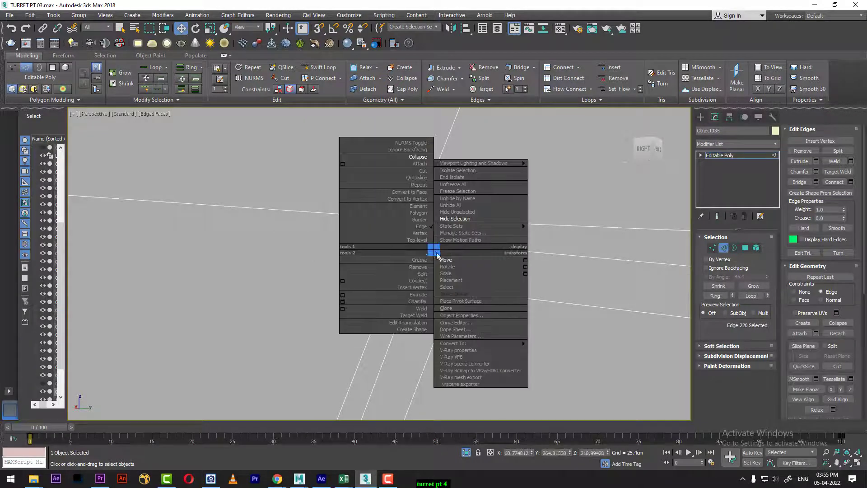
{"action": "left_click", "coordinate": [424, 157]}
{"action": "scroll", "coordinate": [467, 251], "scroll_direction": "down", "scroll_amount": 4}
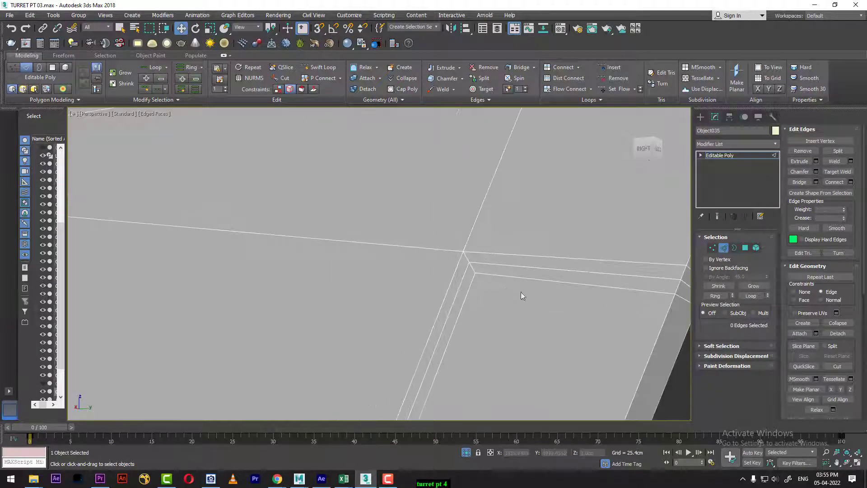
- Extrude the full middle edge loop of the panel outline inward, with height about -1.28 cm and width about 1.01 cm
{"action": "left_click", "coordinate": [634, 276]}
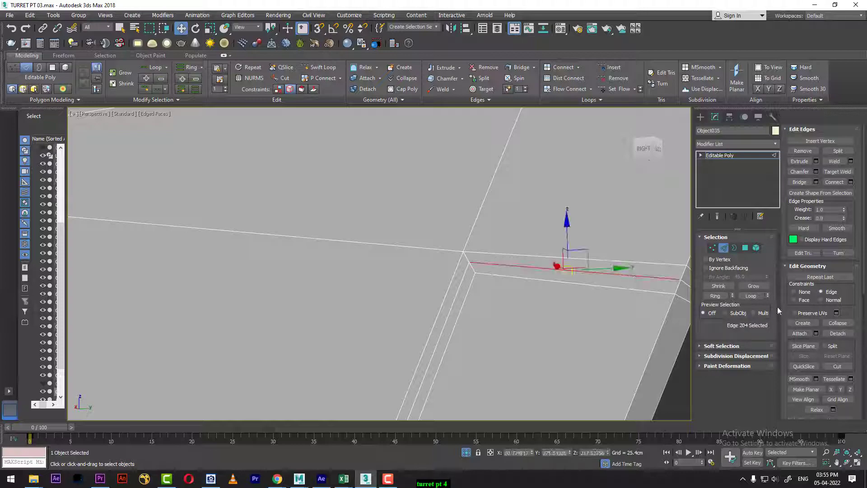
{"action": "left_click", "coordinate": [753, 296]}
{"action": "scroll", "coordinate": [593, 335], "scroll_direction": "down", "scroll_amount": 5}
{"action": "middle_click_drag", "start_coordinate": [591, 334], "coordinate": [453, 203], "text": "alt"}
{"action": "middle_click_drag", "start_coordinate": [546, 345], "coordinate": [594, 400], "text": "alt"}
{"action": "scroll", "coordinate": [547, 339], "scroll_direction": "up", "scroll_amount": 3}
{"action": "right_click", "coordinate": [571, 267]}
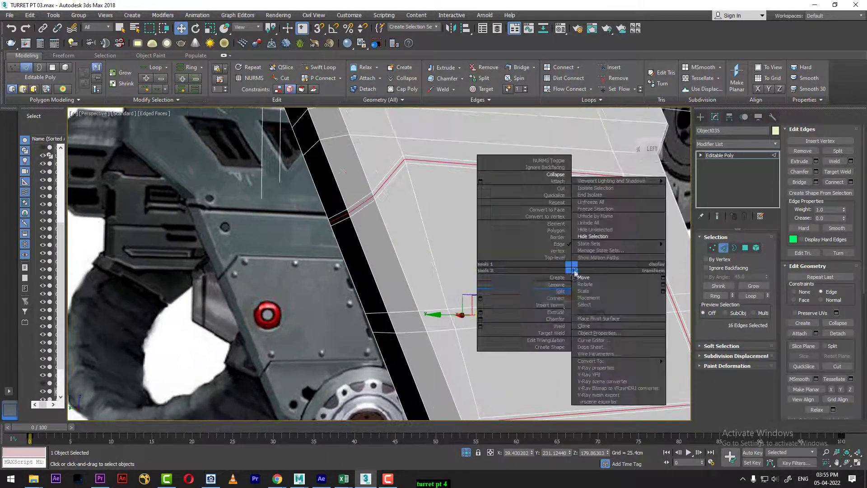
{"action": "left_click", "coordinate": [481, 313]}
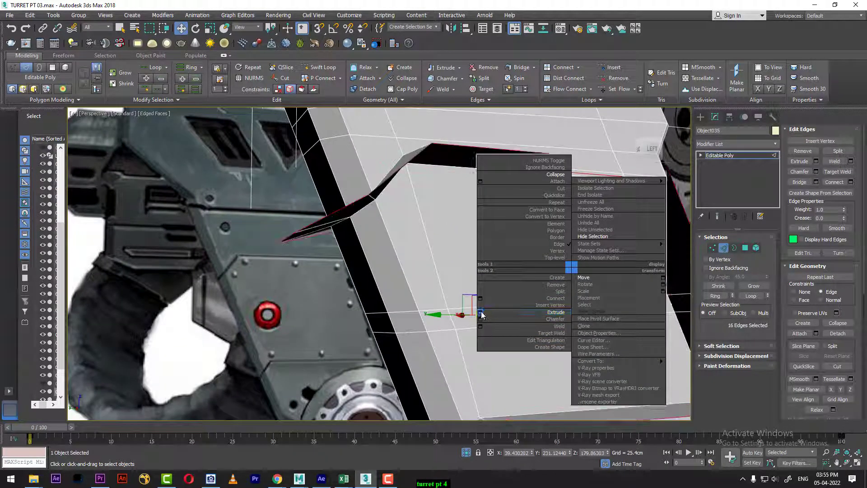
{"action": "right_click", "coordinate": [387, 271]}
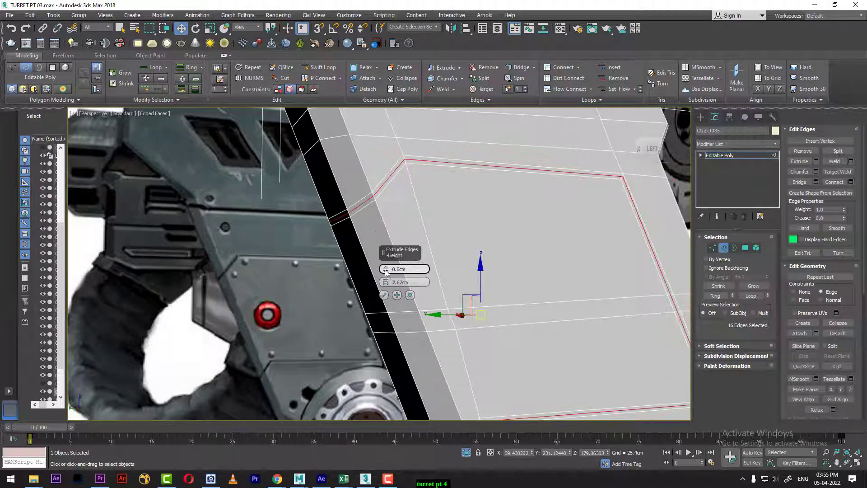
{"action": "left_click_drag", "start_coordinate": [386, 270], "coordinate": [386, 277]}
{"action": "middle_click_drag", "start_coordinate": [461, 205], "coordinate": [485, 235]}
{"action": "scroll", "coordinate": [475, 218], "scroll_direction": "up", "scroll_amount": 4}
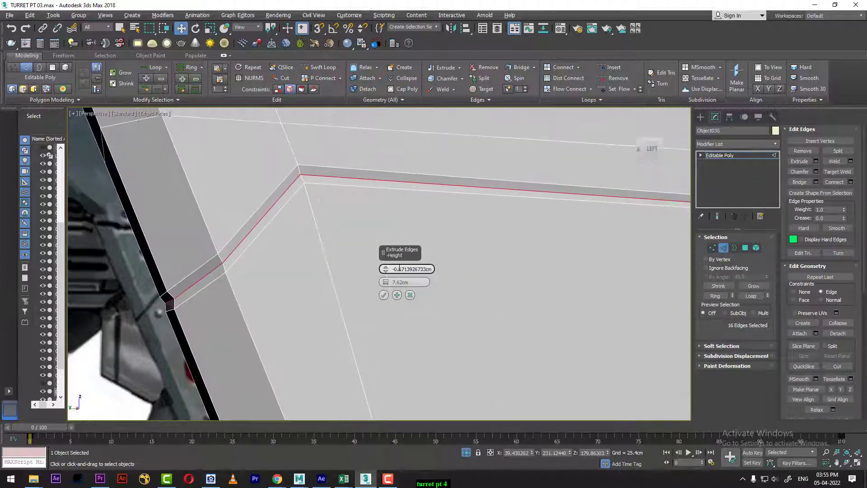
{"action": "mouse_move", "coordinate": [386, 273]}
{"action": "left_mouse_down"}
{"action": "mouse_move", "coordinate": [384, 290]}
{"action": "mouse_move", "coordinate": [387, 267]}
{"action": "left_mouse_up"}
{"action": "right_click", "coordinate": [387, 284]}
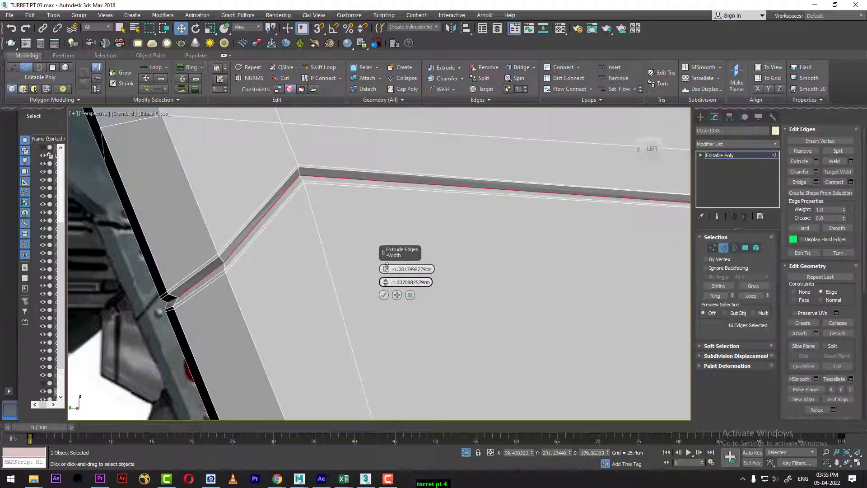
{"action": "left_click", "coordinate": [384, 295]}
{"action": "scroll", "coordinate": [445, 311], "scroll_direction": "down", "scroll_amount": 8}
{"action": "scroll", "coordinate": [419, 219], "scroll_direction": "up", "scroll_amount": 5}
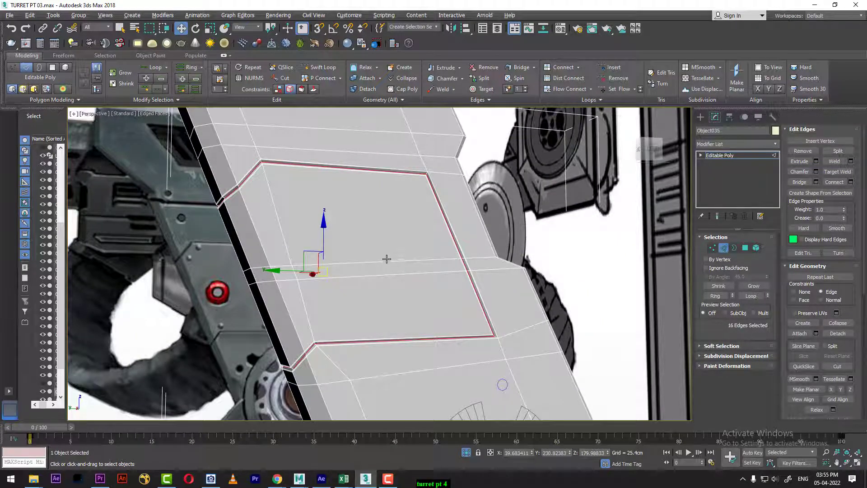
- Return the plate to object level, deselect it, and turn off edged faces in the perspective view to inspect the groove
{"action": "middle_click_drag", "start_coordinate": [387, 259], "coordinate": [350, 276], "text": "alt"}
{"action": "right_click", "coordinate": [354, 227]}
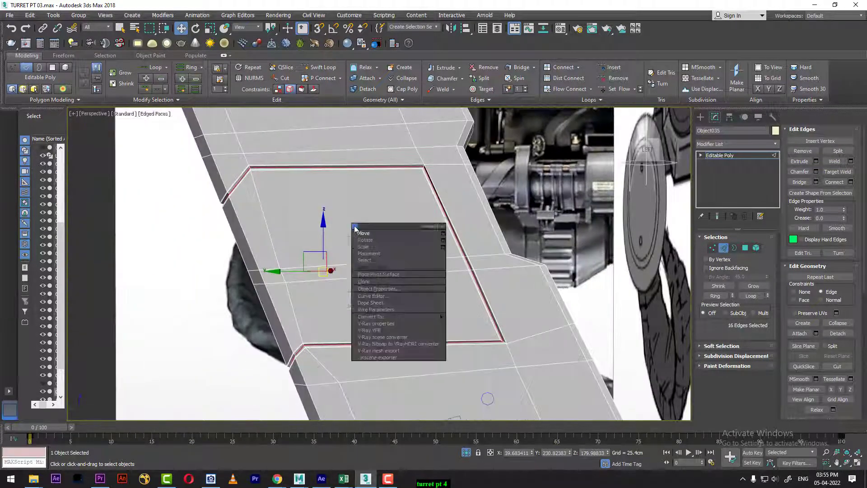
{"action": "left_click", "coordinate": [336, 213]}
{"action": "left_click", "coordinate": [203, 306]}
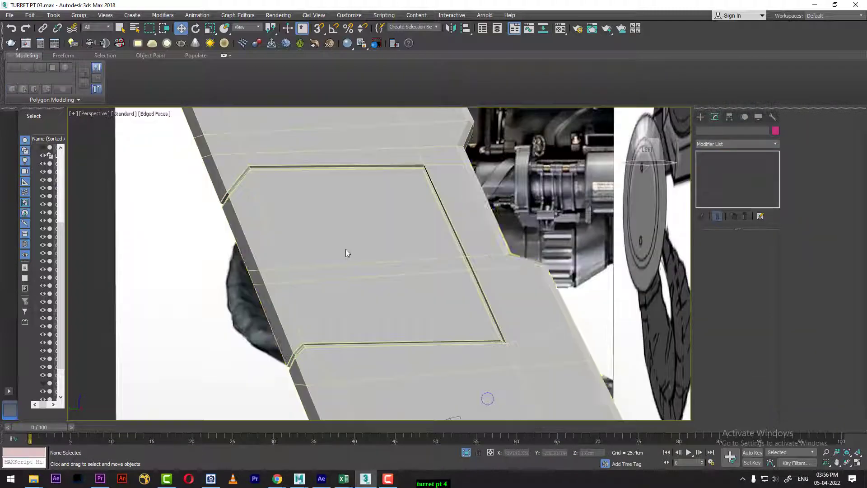
{"action": "key", "text": "F4"}
{"action": "middle_click_drag", "start_coordinate": [446, 300], "coordinate": [464, 304], "text": "alt"}
{"action": "left_click", "coordinate": [479, 300]}
{"action": "scroll", "coordinate": [478, 302], "scroll_direction": "down", "scroll_amount": 4}
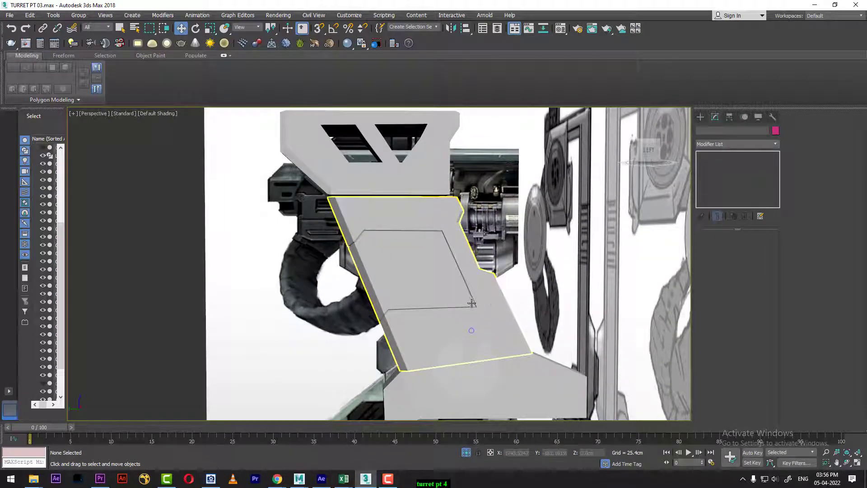
- Switch to the four-viewport layout and move the time slider to frame 100 to reveal the reference through the model
{"action": "key", "text": "alt+w"}
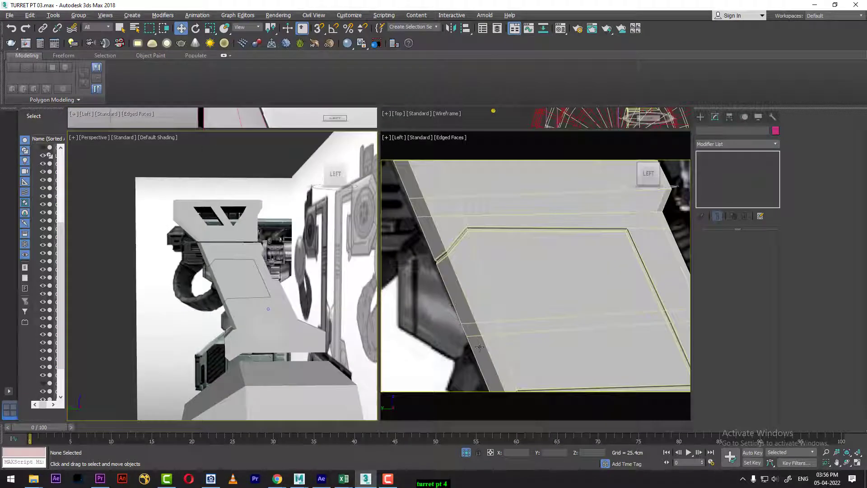
{"action": "scroll", "coordinate": [574, 320], "scroll_direction": "down", "scroll_amount": 3}
{"action": "middle_click_drag", "start_coordinate": [613, 328], "coordinate": [579, 259]}
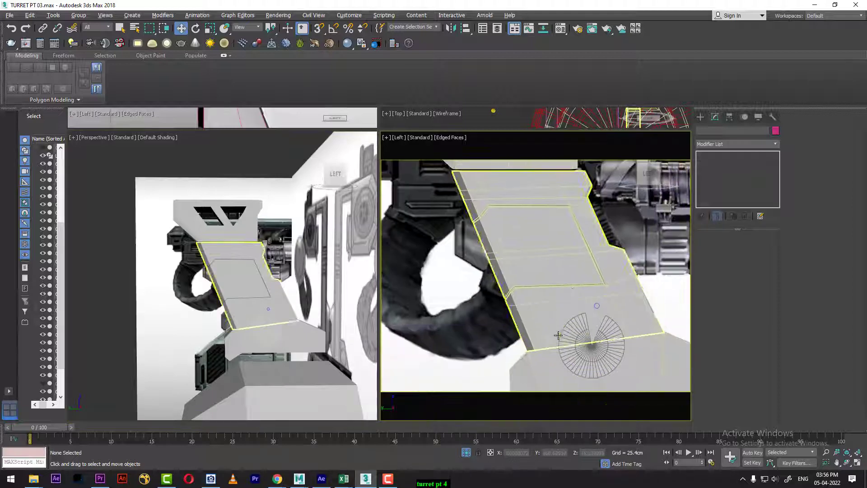
{"action": "left_click_drag", "start_coordinate": [276, 426], "coordinate": [866, 429]}
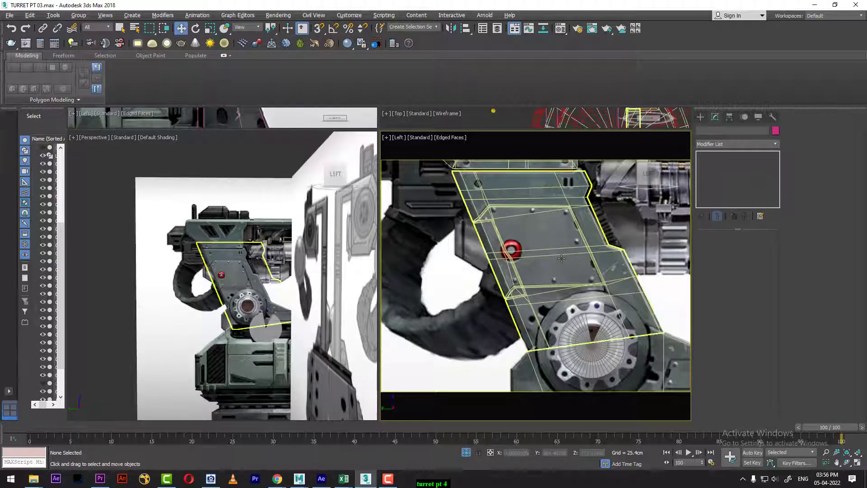
- Create a sphere with a radius of about 3.52 cm over the rivet at the panel's upper-left corner in the Left view
{"action": "middle_click_drag", "start_coordinate": [584, 232], "coordinate": [566, 301]}
{"action": "scroll", "coordinate": [566, 301], "scroll_direction": "up", "scroll_amount": 4}
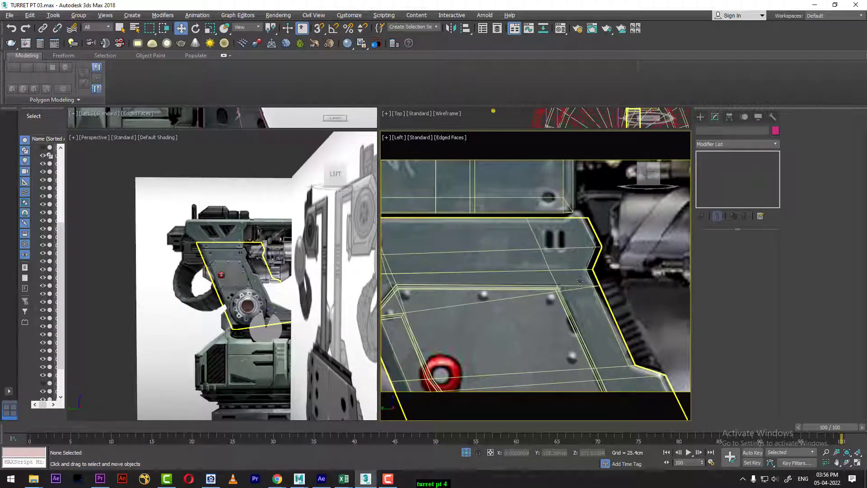
{"action": "middle_click_drag", "start_coordinate": [562, 280], "coordinate": [577, 236]}
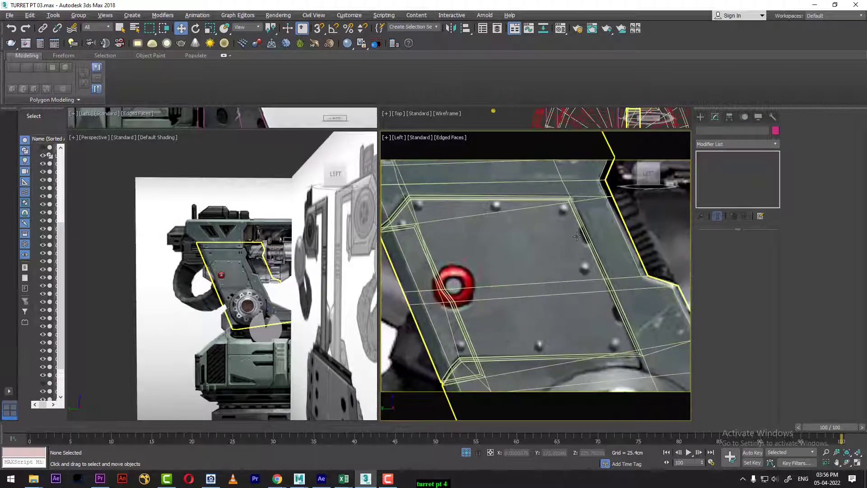
{"action": "middle_click_drag", "start_coordinate": [432, 226], "coordinate": [537, 232]}
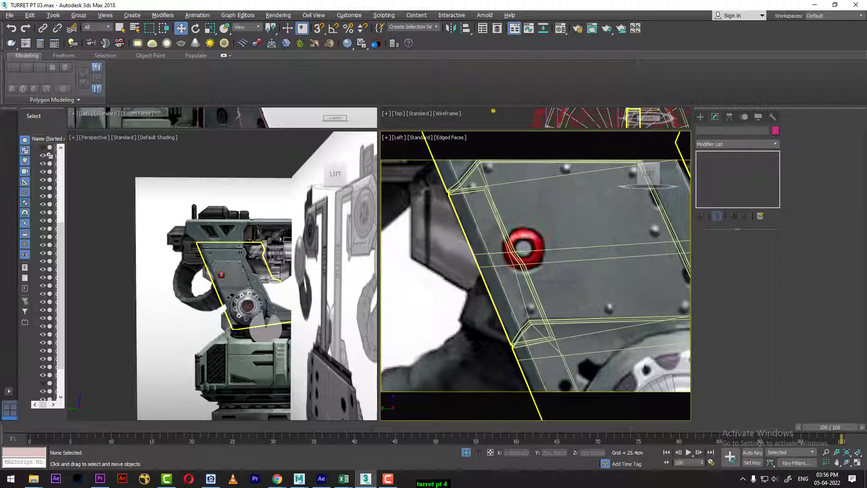
{"action": "middle_click_drag", "start_coordinate": [495, 193], "coordinate": [494, 246]}
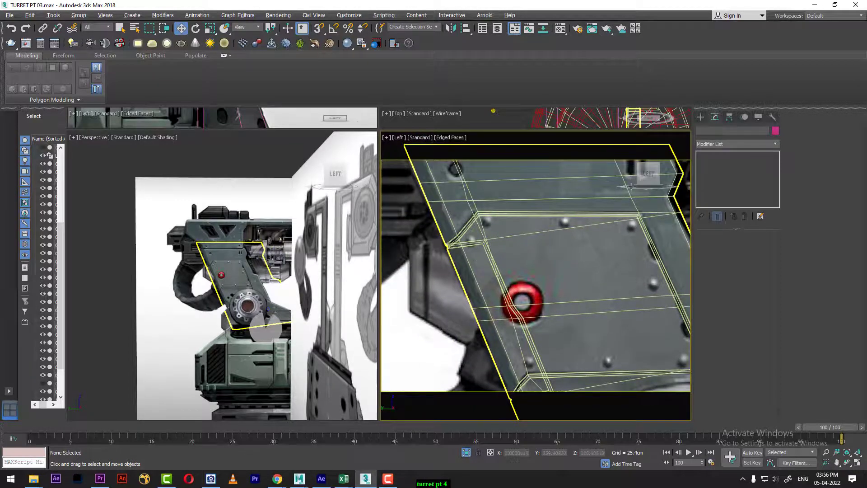
{"action": "left_click", "coordinate": [700, 117]}
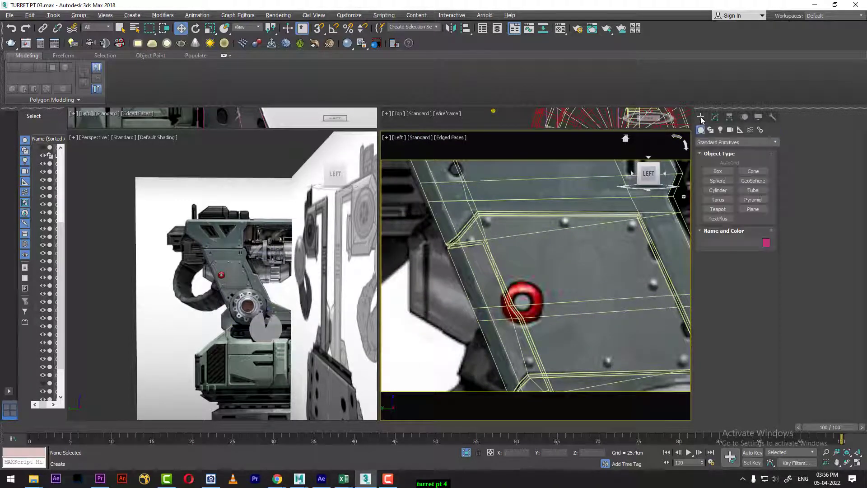
{"action": "left_click", "coordinate": [718, 181]}
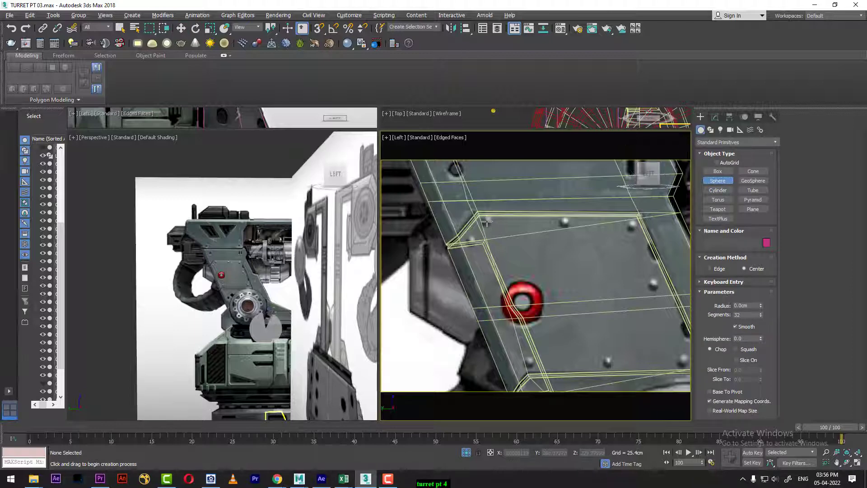
{"action": "left_click_drag", "start_coordinate": [487, 221], "coordinate": [492, 226]}
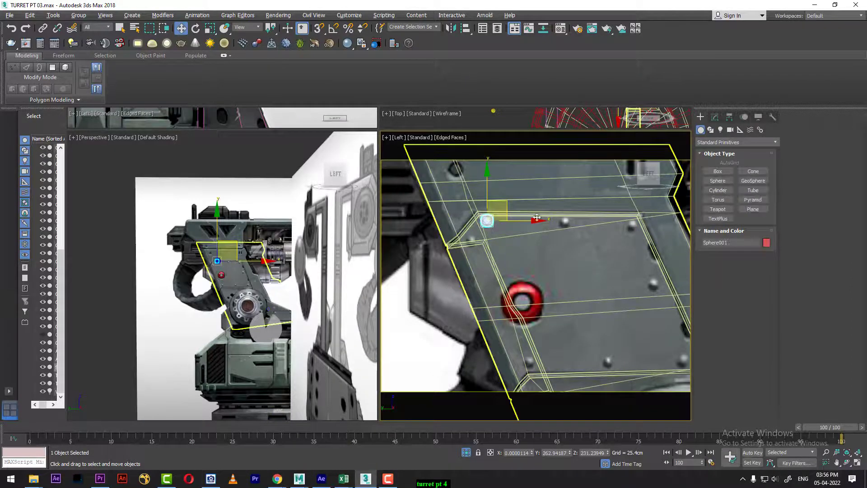
- Add a Slice modifier to the rivet sphere and set its slice type to Remove Bottom
{"action": "left_click", "coordinate": [714, 117]}
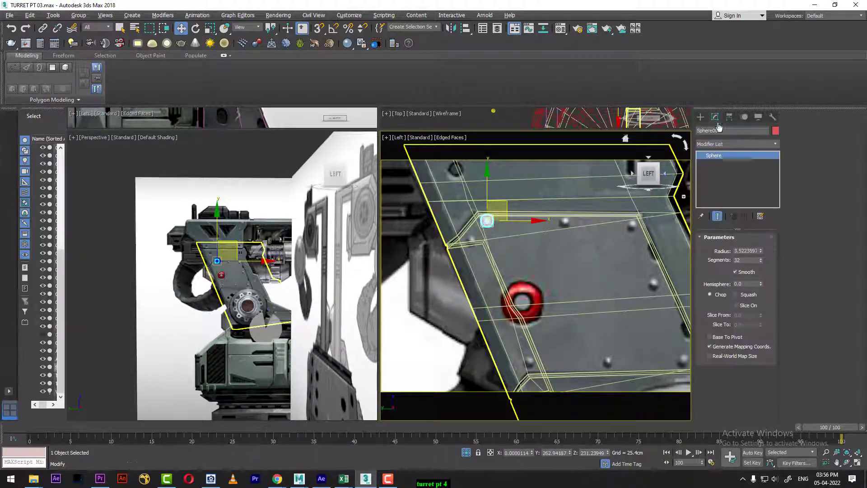
{"action": "left_click", "coordinate": [736, 144]}
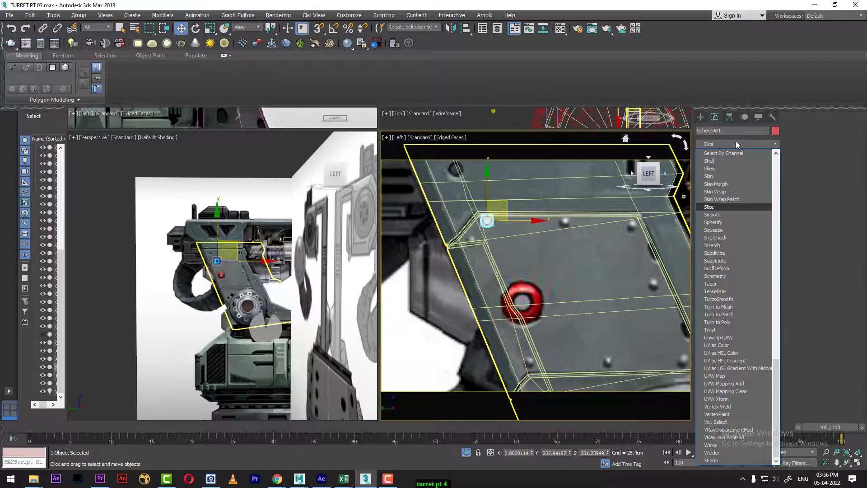
{"action": "key", "text": "Return"}
{"action": "middle_click_drag", "start_coordinate": [198, 340], "coordinate": [206, 359]}
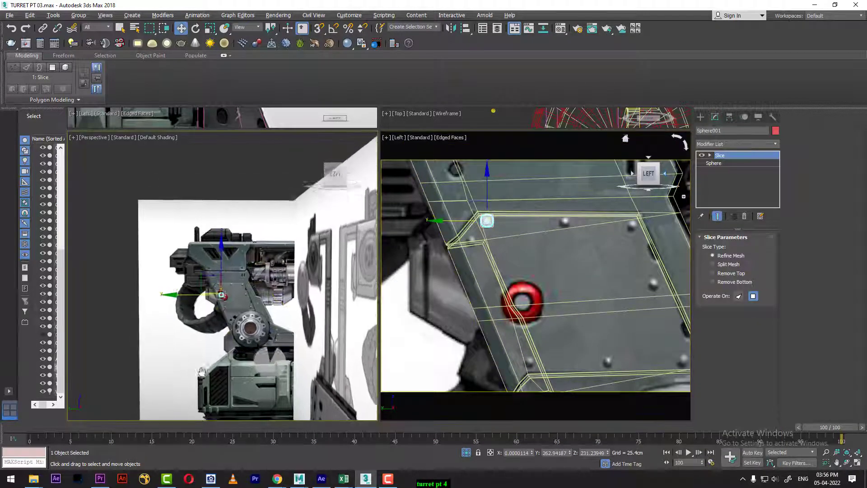
{"action": "key", "text": "z"}
{"action": "middle_click_drag", "start_coordinate": [262, 300], "coordinate": [339, 316], "text": "alt"}
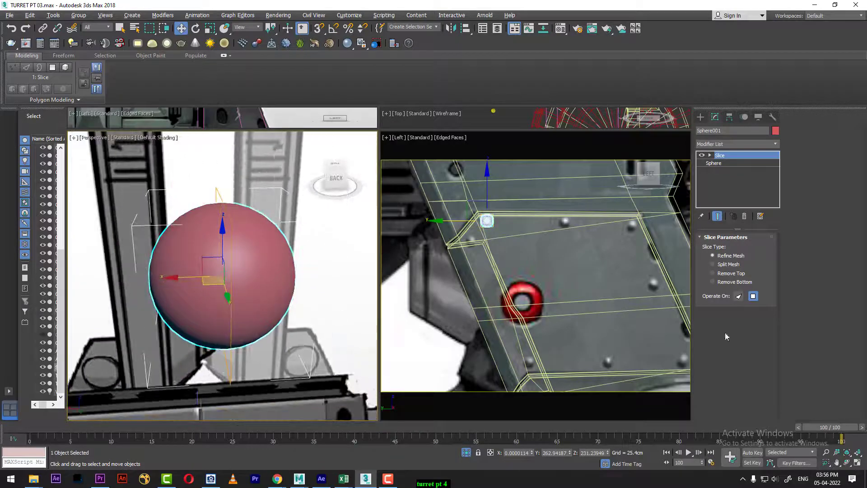
{"action": "left_click", "coordinate": [732, 283]}
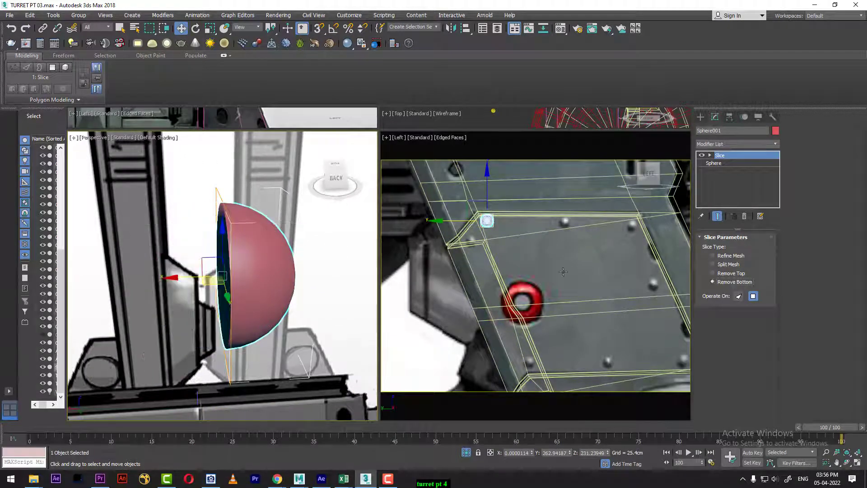
{"action": "middle_click_drag", "start_coordinate": [320, 278], "coordinate": [345, 277], "text": "alt"}
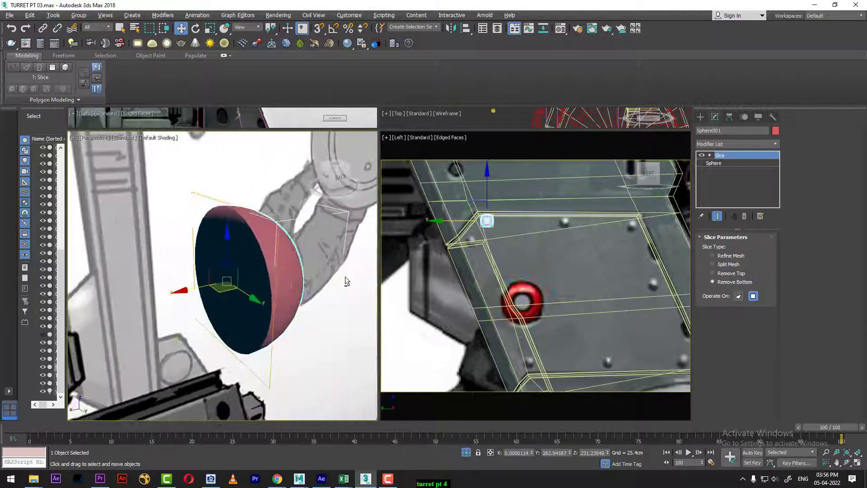
- Add a Cap Holes modifier to the sliced rivet sphere to close its flat side
{"action": "left_click", "coordinate": [768, 145]}
{"action": "key", "text": "c"}
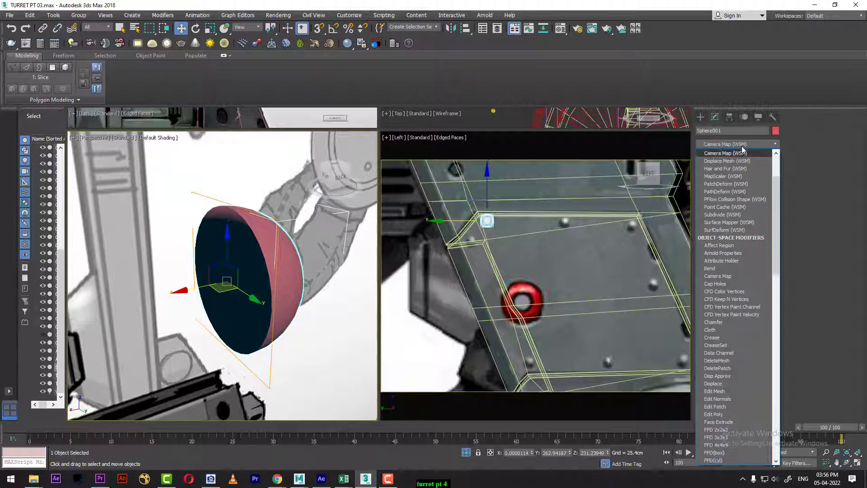
{"action": "key", "text": "c"}
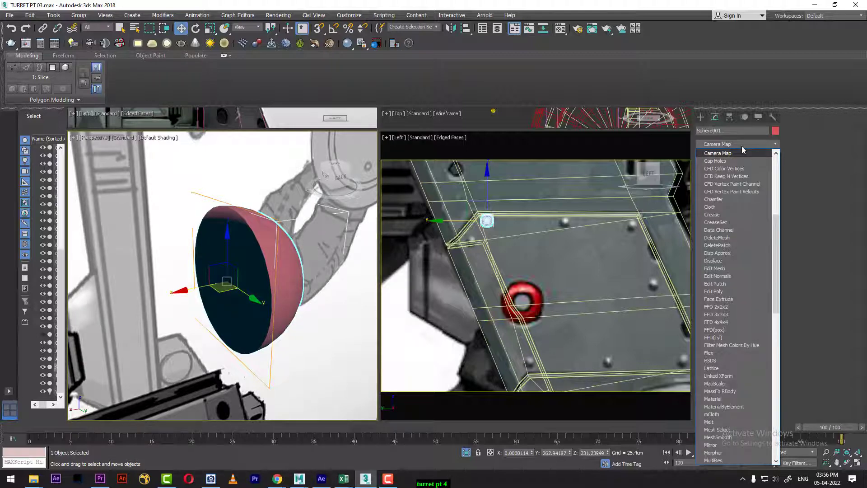
{"action": "left_click", "coordinate": [733, 163]}
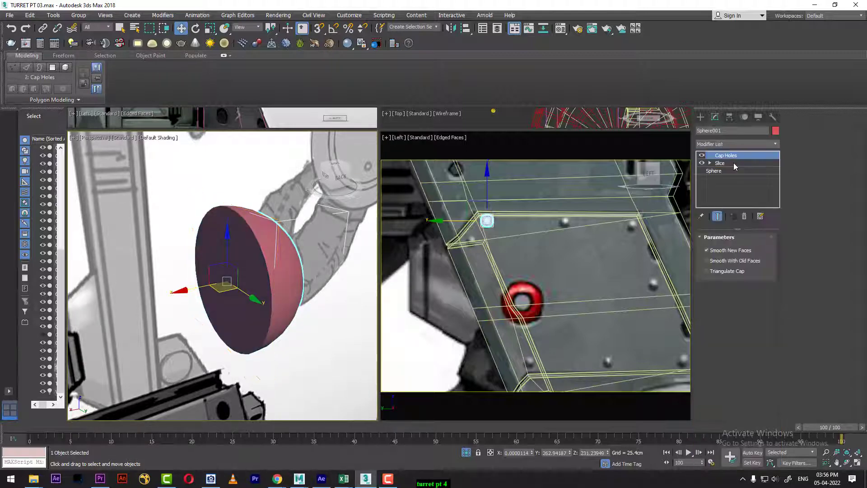
{"action": "middle_click_drag", "start_coordinate": [310, 320], "coordinate": [295, 314], "text": "alt"}
{"action": "middle_click_drag", "start_coordinate": [586, 268], "coordinate": [603, 294]}
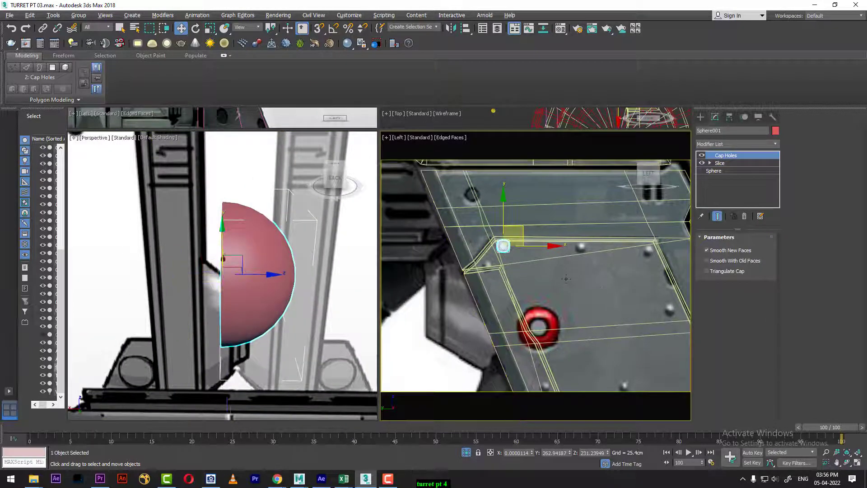
- Move the time slider to frame 0 to show the plate shaded around the half-sphere rivet
{"action": "key", "text": "alt+w"}
{"action": "scroll", "coordinate": [564, 279], "scroll_direction": "up", "scroll_amount": 4}
{"action": "key", "text": "alt+w"}
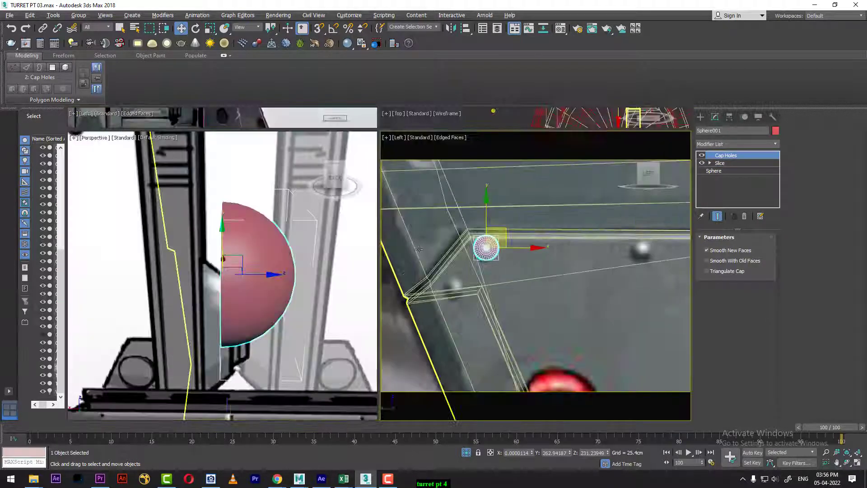
{"action": "middle_click_drag", "start_coordinate": [129, 286], "coordinate": [93, 284], "text": "alt"}
{"action": "scroll", "coordinate": [188, 279], "scroll_direction": "down", "scroll_amount": 4}
{"action": "left_click_drag", "start_coordinate": [131, 428], "coordinate": [1, 422]}
{"action": "key", "text": "w"}
{"action": "middle_click_drag", "start_coordinate": [284, 246], "coordinate": [324, 207], "text": "alt"}
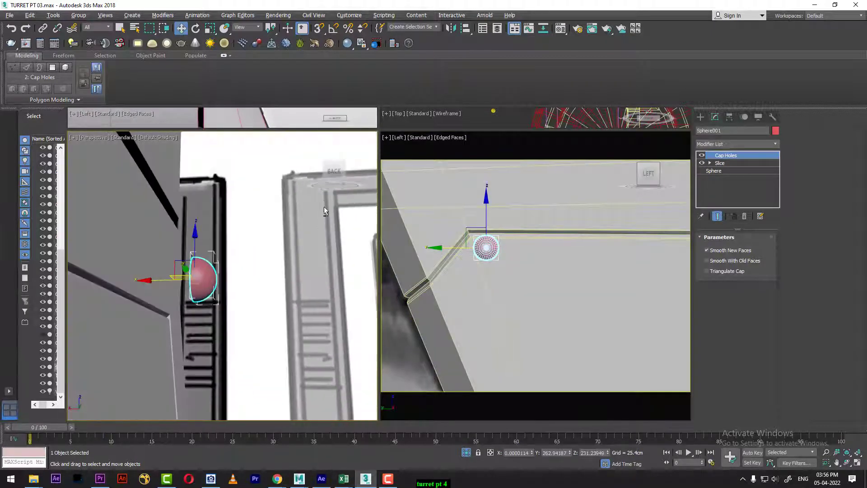
- Move the half-sphere rivet along X in the Front view to about X 24.56 so it sits on the plate's outer face
{"action": "middle_click_drag", "start_coordinate": [217, 286], "coordinate": [322, 246]}
{"action": "key", "text": "f"}
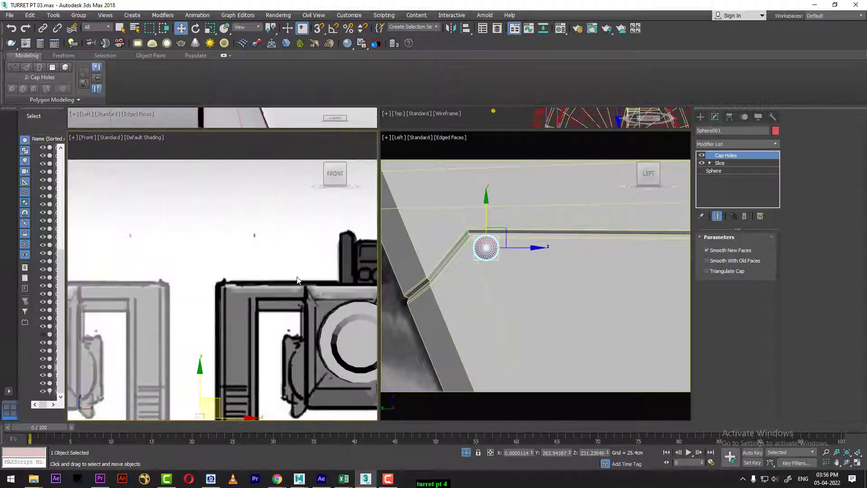
{"action": "scroll", "coordinate": [270, 302], "scroll_direction": "down", "scroll_amount": 4}
{"action": "scroll", "coordinate": [234, 293], "scroll_direction": "up", "scroll_amount": 9}
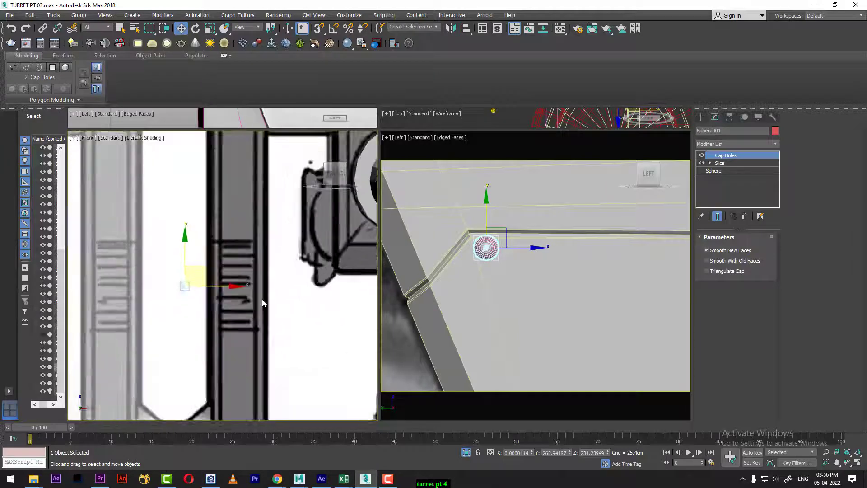
{"action": "left_click_drag", "start_coordinate": [202, 282], "coordinate": [239, 281]}
{"action": "key", "text": "F3"}
{"action": "key", "text": "F3"}
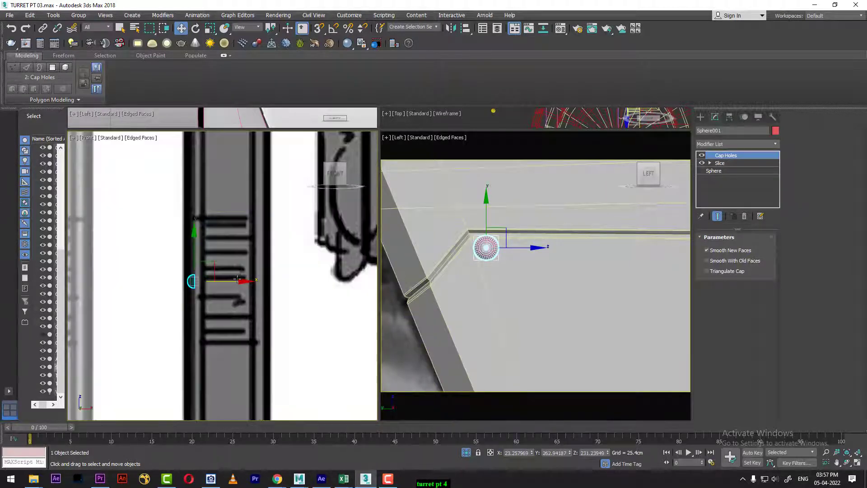
{"action": "key", "text": "F3"}
{"action": "scroll", "coordinate": [235, 281], "scroll_direction": "up", "scroll_amount": 3}
{"action": "left_click_drag", "start_coordinate": [203, 282], "coordinate": [207, 282]}
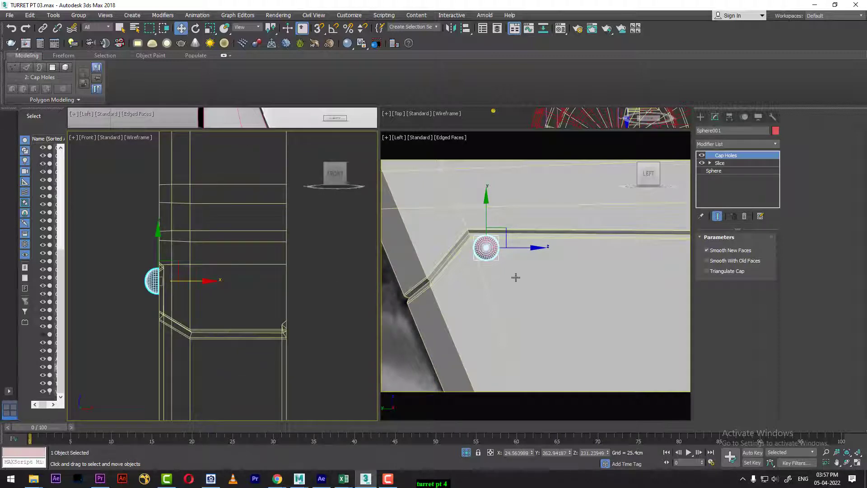
- Return the time slider to frame 100 and maximize the Left view to show the reference rivets
{"action": "middle_click_drag", "start_coordinate": [534, 251], "coordinate": [494, 245]}
{"action": "key", "text": "F3"}
{"action": "key", "text": "F3"}
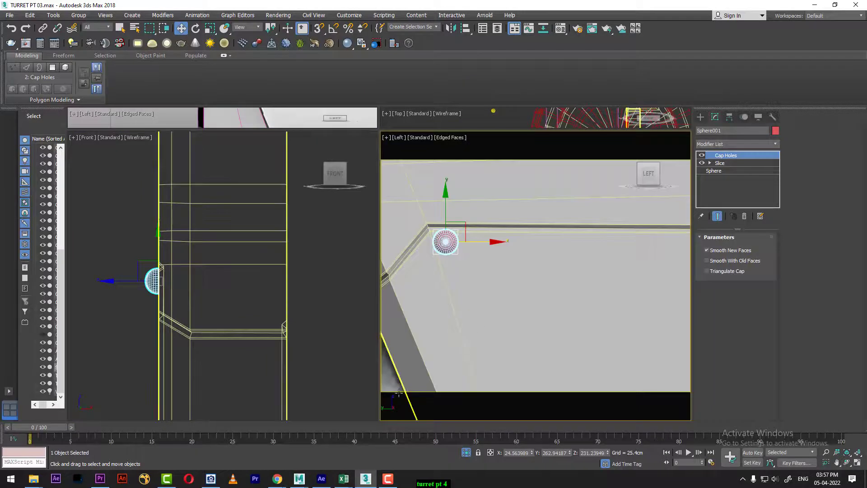
{"action": "left_click_drag", "start_coordinate": [240, 428], "coordinate": [762, 418]}
{"action": "key", "text": "w"}
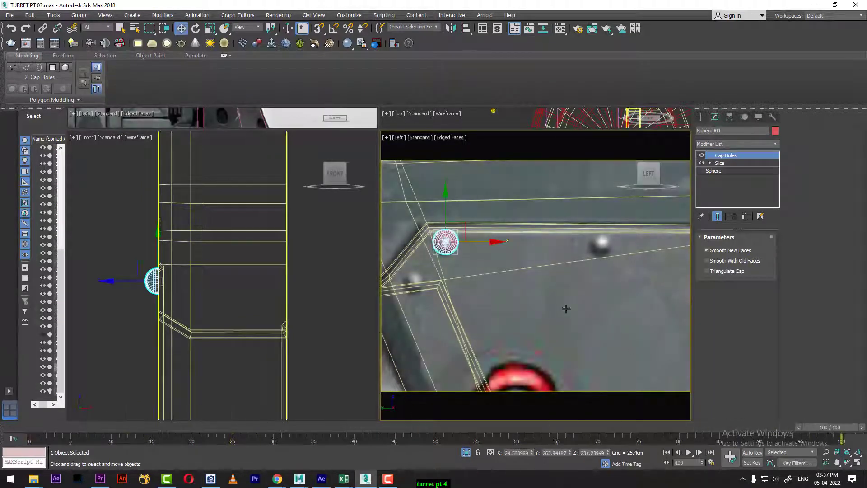
{"action": "scroll", "coordinate": [560, 284], "scroll_direction": "down", "scroll_amount": 3}
{"action": "key", "text": "alt+w"}
{"action": "middle_click_drag", "start_coordinate": [528, 273], "coordinate": [463, 283]}
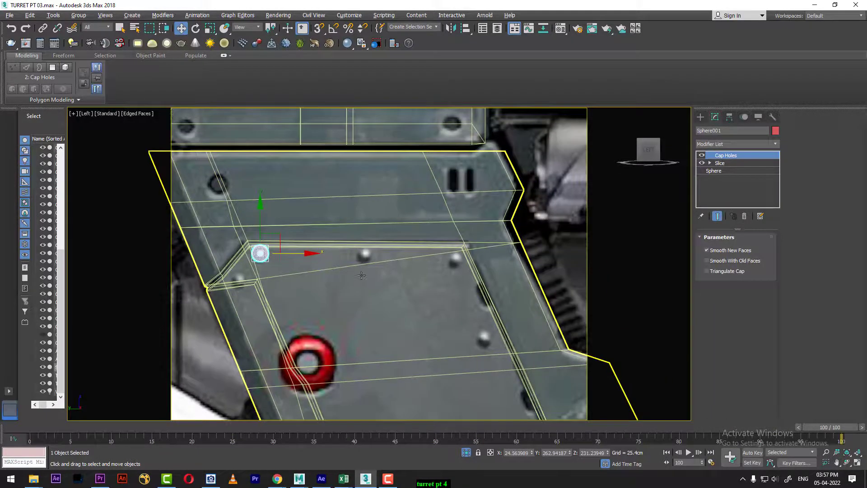
- Copy the rivet along the panel's upper edge onto the upper-middle and upper-right reference rivets, lowering the last copy slightly
{"action": "scroll", "coordinate": [361, 276], "scroll_direction": "up", "scroll_amount": 3}
{"action": "left_click_drag", "start_coordinate": [267, 244], "coordinate": [418, 246], "text": "shift"}
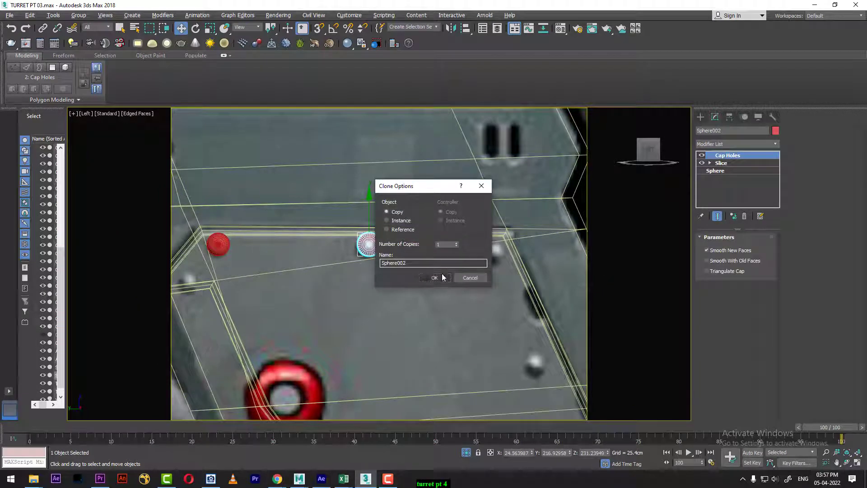
{"action": "left_click", "coordinate": [434, 278]}
{"action": "left_click_drag", "start_coordinate": [411, 238], "coordinate": [538, 240], "text": "shift"}
{"action": "left_click", "coordinate": [448, 277]}
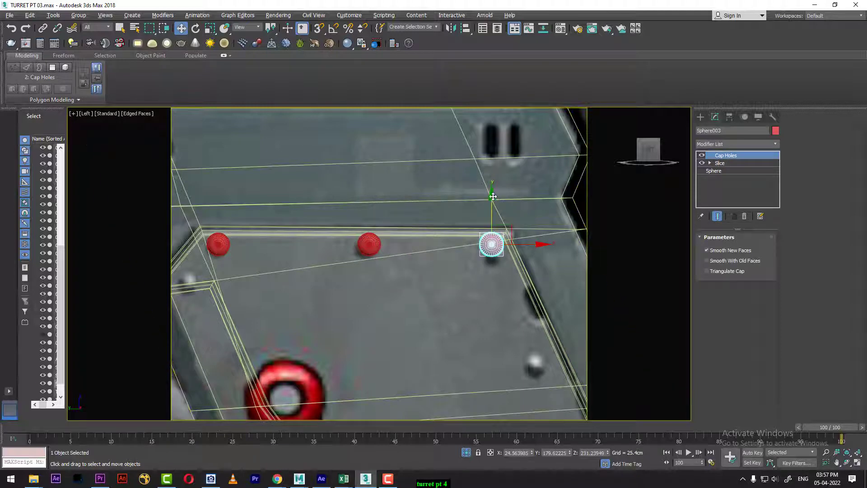
{"action": "left_click_drag", "start_coordinate": [493, 195], "coordinate": [493, 204]}
- Copy the upper-right rivet down and shift it sideways onto the reference rivet halfway down the panel's right edge
{"action": "middle_click_drag", "start_coordinate": [502, 251], "coordinate": [414, 180]}
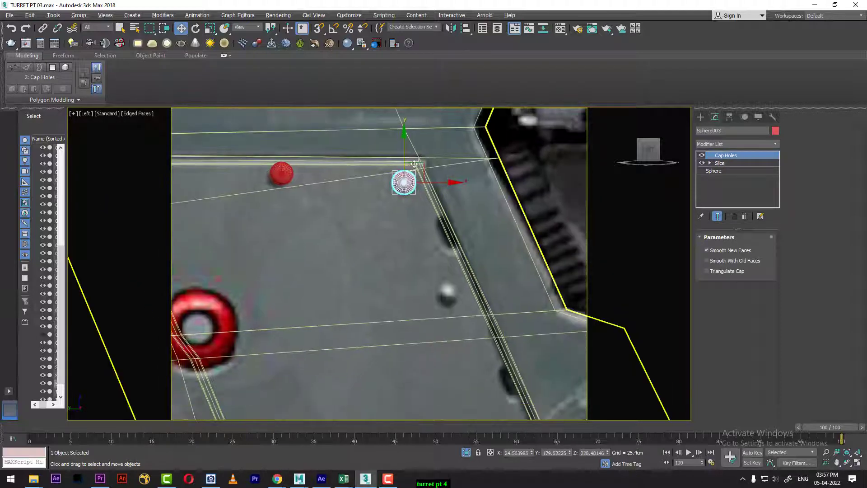
{"action": "left_click_drag", "start_coordinate": [405, 145], "coordinate": [430, 254], "text": "shift"}
{"action": "left_click", "coordinate": [440, 278]}
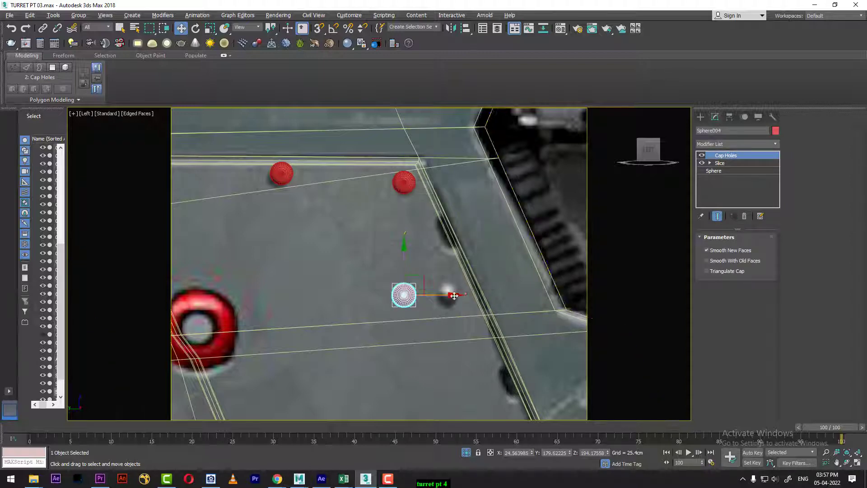
{"action": "left_click_drag", "start_coordinate": [438, 295], "coordinate": [479, 309]}
{"action": "scroll", "coordinate": [480, 309], "scroll_direction": "down", "scroll_amount": 4}
{"action": "middle_click_drag", "start_coordinate": [476, 328], "coordinate": [460, 280]}
{"action": "scroll", "coordinate": [460, 280], "scroll_direction": "up", "scroll_amount": 2}
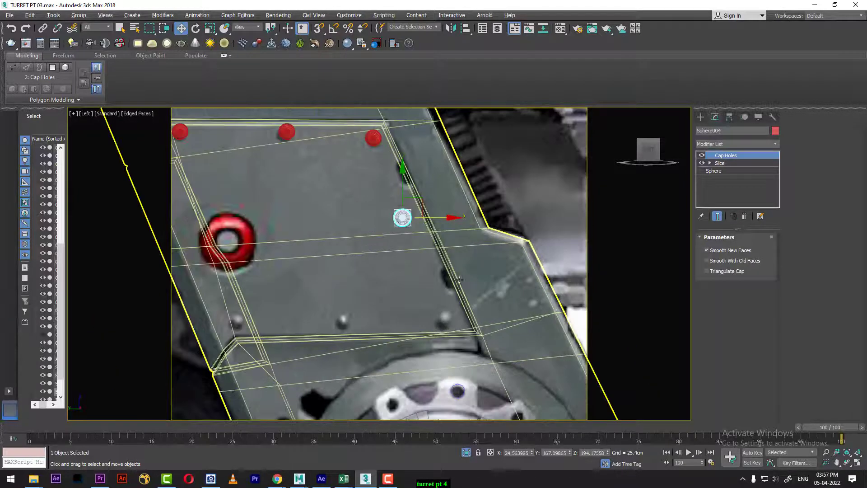
- Copy the right-edge rivet down to the panel's lower edge, and copy it again onto the lower-right reference rivet
{"action": "left_click_drag", "start_coordinate": [404, 185], "coordinate": [431, 281], "text": "shift"}
{"action": "left_click", "coordinate": [441, 278]}
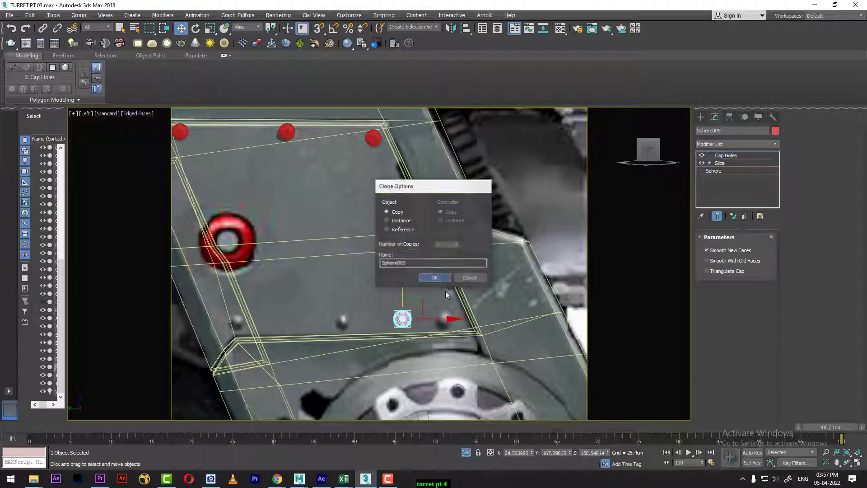
{"action": "left_click_drag", "start_coordinate": [447, 321], "coordinate": [489, 322], "text": "shift"}
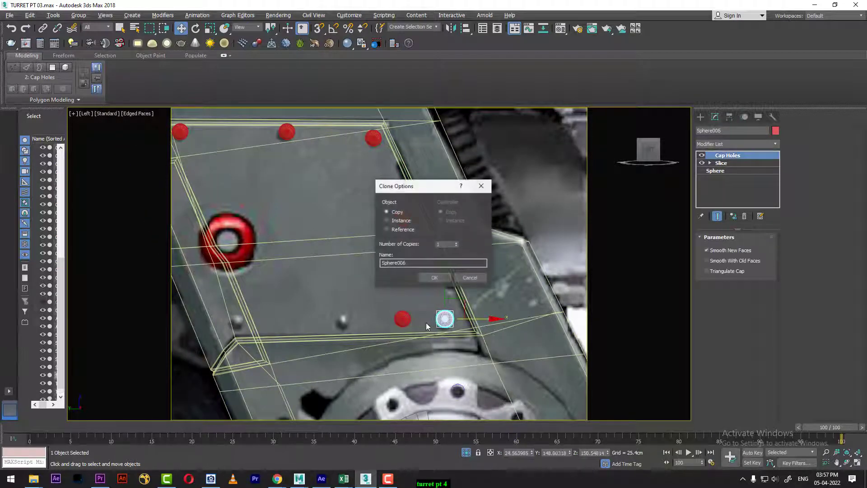
{"action": "left_click", "coordinate": [440, 280]}
- Move the spare lower rivet onto the lower-middle reference rivet and copy it onto the lower-left one
{"action": "left_click", "coordinate": [403, 320]}
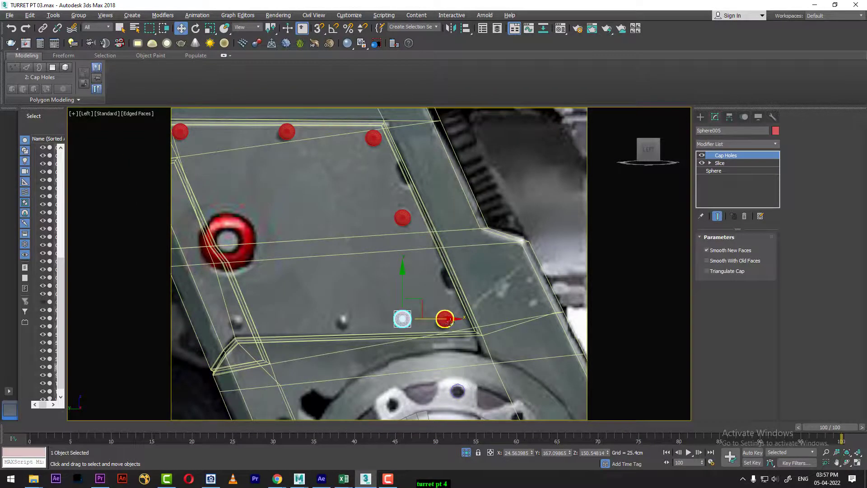
{"action": "left_click_drag", "start_coordinate": [453, 319], "coordinate": [313, 321]}
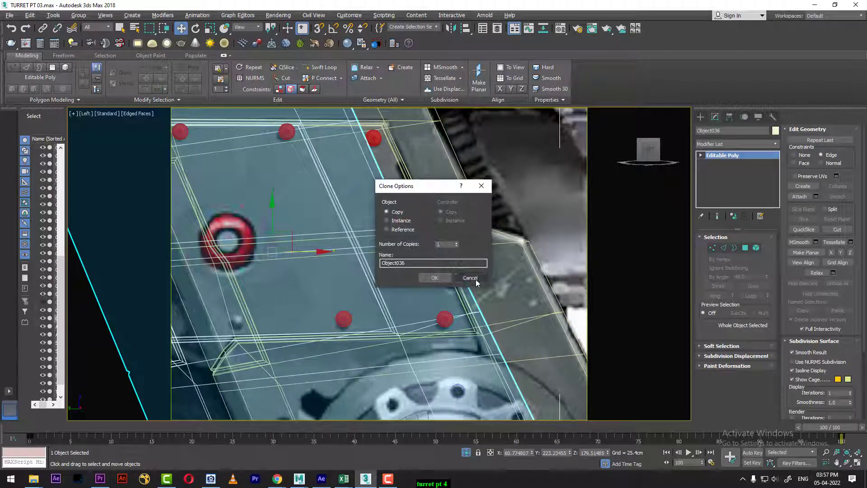
{"action": "left_click", "coordinate": [476, 278]}
{"action": "left_click", "coordinate": [346, 320]}
{"action": "left_click_drag", "start_coordinate": [395, 319], "coordinate": [287, 330], "text": "shift"}
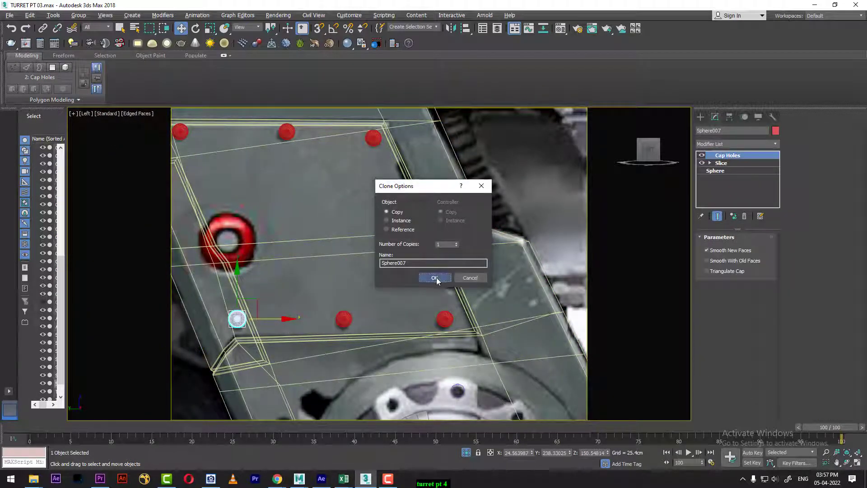
{"action": "left_click", "coordinate": [435, 278]}
- Restore the four-viewport layout and inspect the rivets on the plate in a shaded perspective view at frame 0
{"action": "key", "text": "alt+w"}
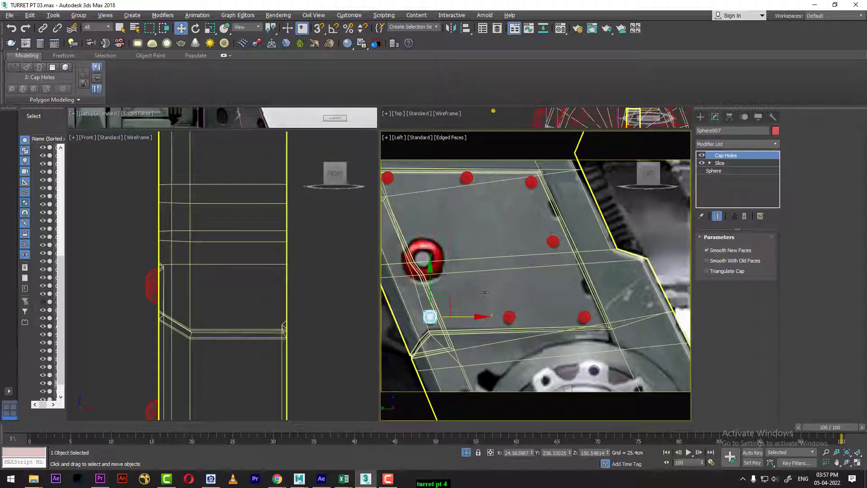
{"action": "scroll", "coordinate": [259, 318], "scroll_direction": "down", "scroll_amount": 4}
{"action": "key", "text": "p"}
{"action": "key", "text": "z"}
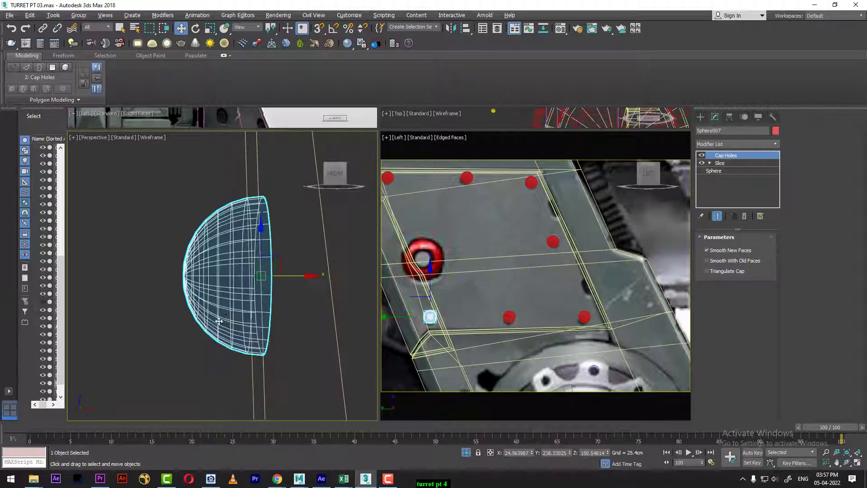
{"action": "middle_click_drag", "start_coordinate": [219, 321], "coordinate": [295, 320], "text": "alt"}
{"action": "key", "text": "F3"}
{"action": "scroll", "coordinate": [295, 320], "scroll_direction": "down", "scroll_amount": 6}
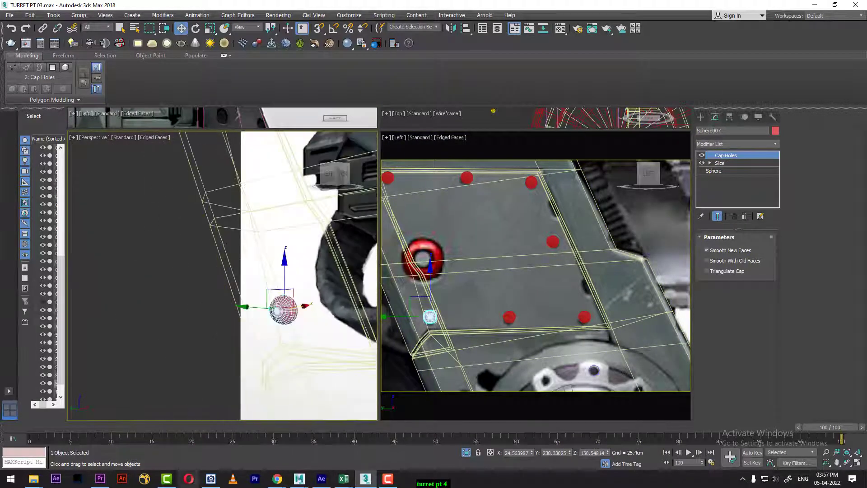
{"action": "left_click_drag", "start_coordinate": [206, 427], "coordinate": [39, 426]}
{"action": "scroll", "coordinate": [212, 335], "scroll_direction": "down", "scroll_amount": 8}
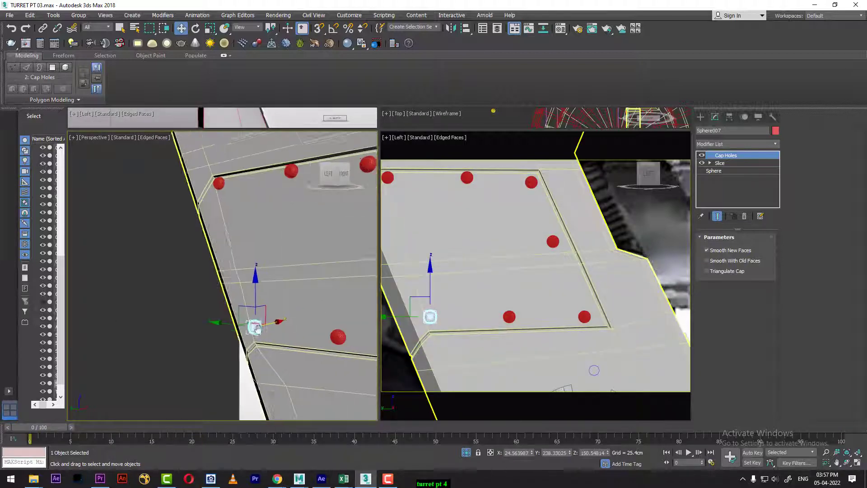
{"action": "middle_click_drag", "start_coordinate": [250, 333], "coordinate": [311, 336], "text": "alt"}
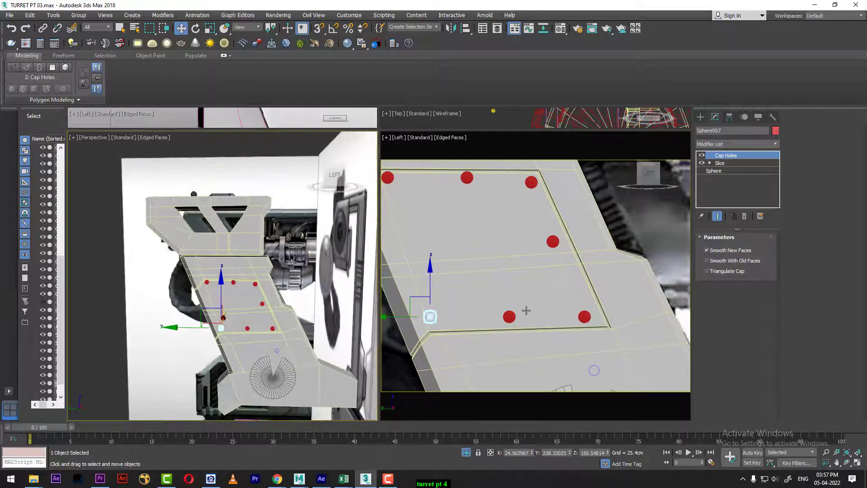
- Move the time slider to frame 97 to reveal the reference behind the plate's lower end
{"action": "middle_click_drag", "start_coordinate": [526, 311], "coordinate": [525, 250]}
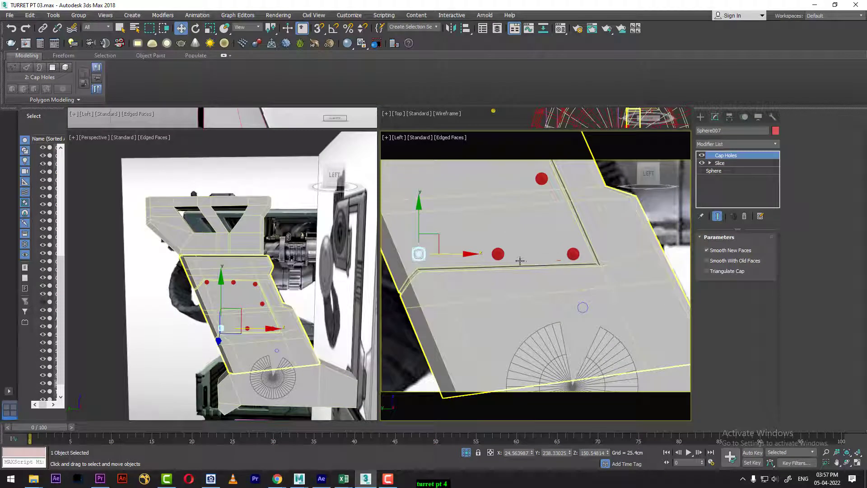
{"action": "left_click_drag", "start_coordinate": [44, 431], "coordinate": [806, 415]}
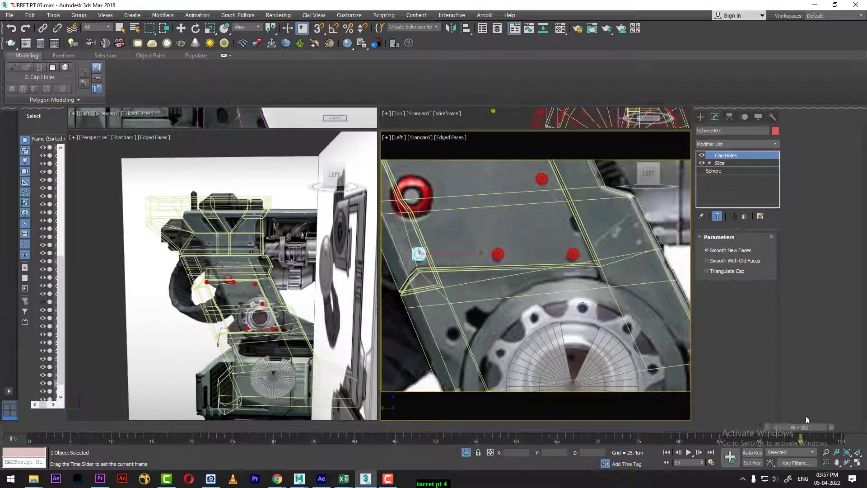
{"action": "key", "text": "w"}
{"action": "scroll", "coordinate": [272, 349], "scroll_direction": "up", "scroll_amount": 3}
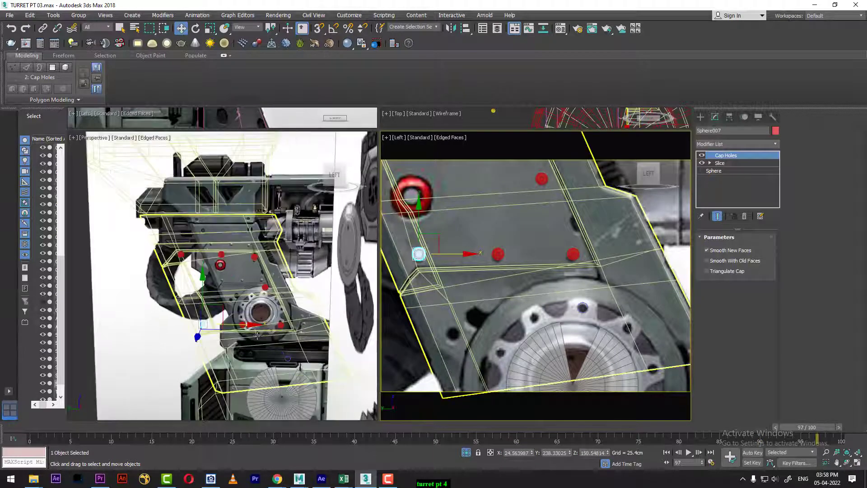
{"action": "middle_click_drag", "start_coordinate": [272, 348], "coordinate": [276, 336]}
- Switch the perspective view to wireframe and select the slanted arm plate
{"action": "key", "text": "F3"}
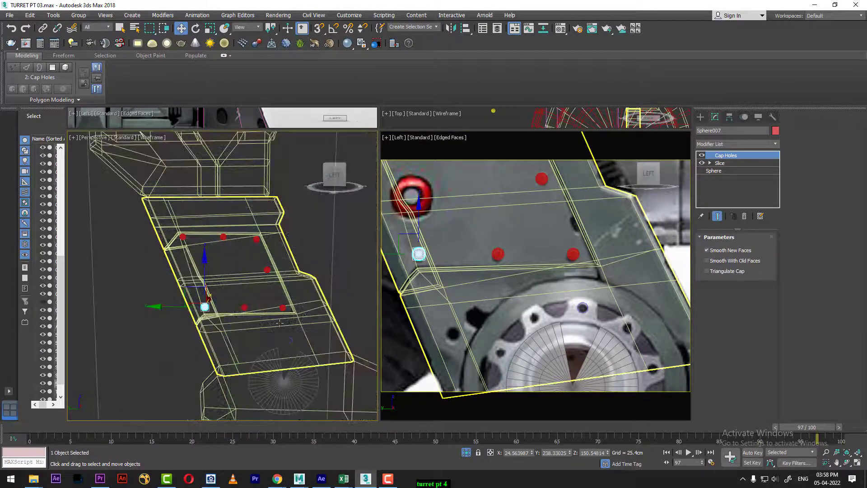
{"action": "left_click", "coordinate": [321, 316]}
{"action": "left_click", "coordinate": [321, 316]}
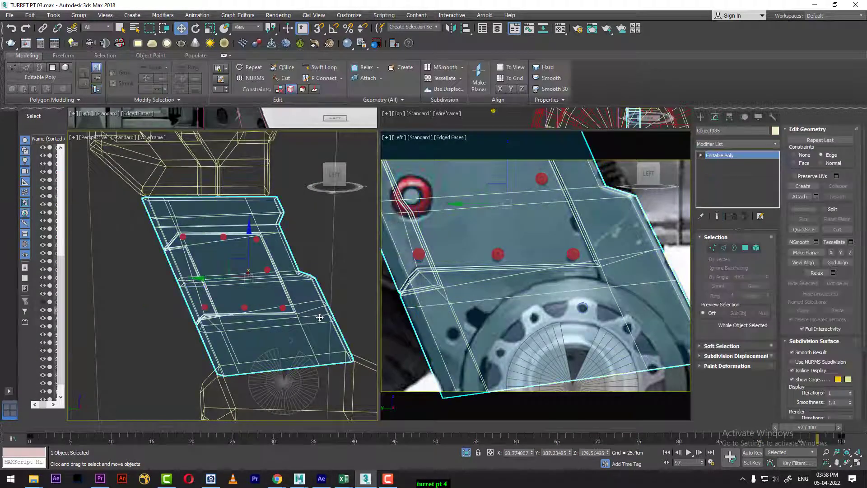
{"action": "middle_click_drag", "start_coordinate": [588, 288], "coordinate": [585, 232]}
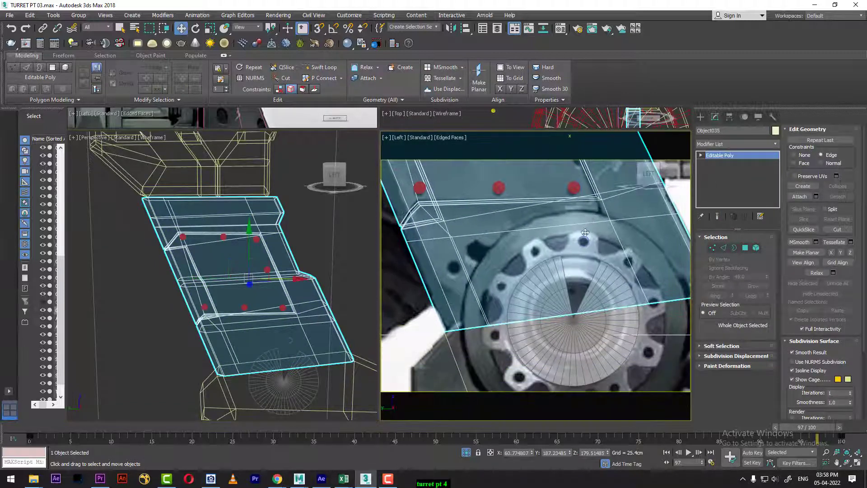
{"action": "middle_click_drag", "start_coordinate": [516, 240], "coordinate": [520, 255]}
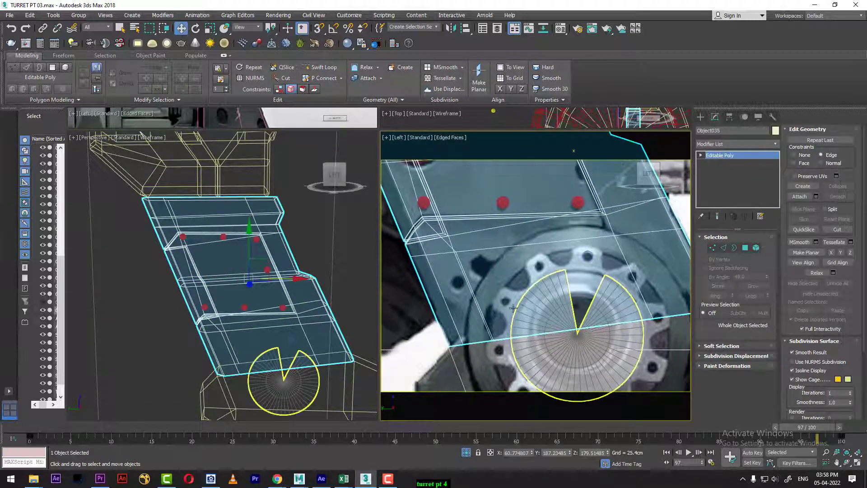
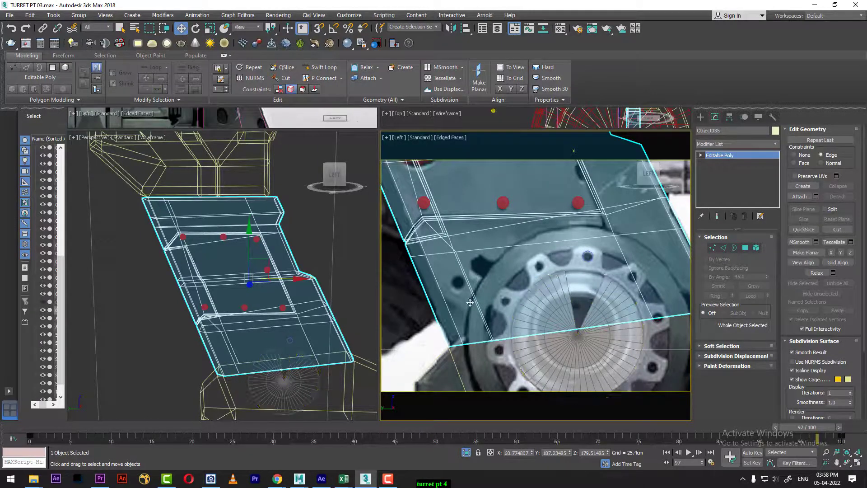
- Select the ring of edges running across the slanted plate, including the front and rear bottom edges
{"action": "left_click", "coordinate": [724, 248]}
{"action": "left_click", "coordinate": [577, 329]}
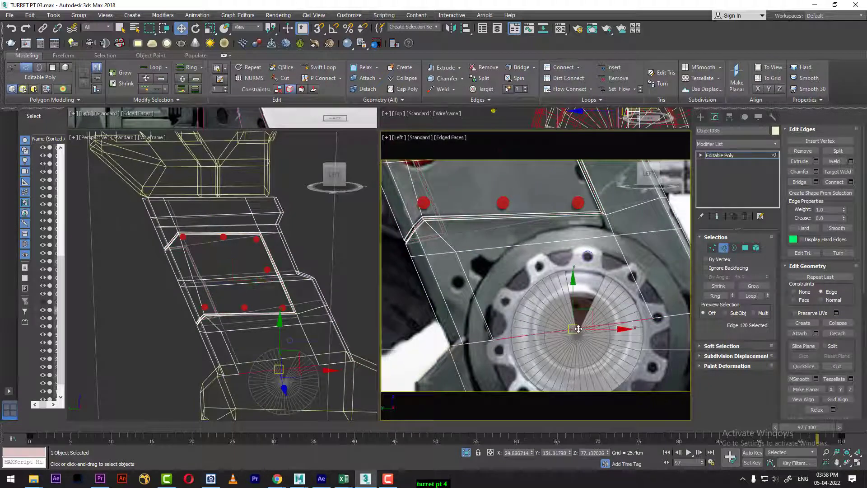
{"action": "middle_click_drag", "start_coordinate": [281, 376], "coordinate": [188, 381], "text": "alt"}
{"action": "left_click", "coordinate": [189, 377], "text": "ctrl"}
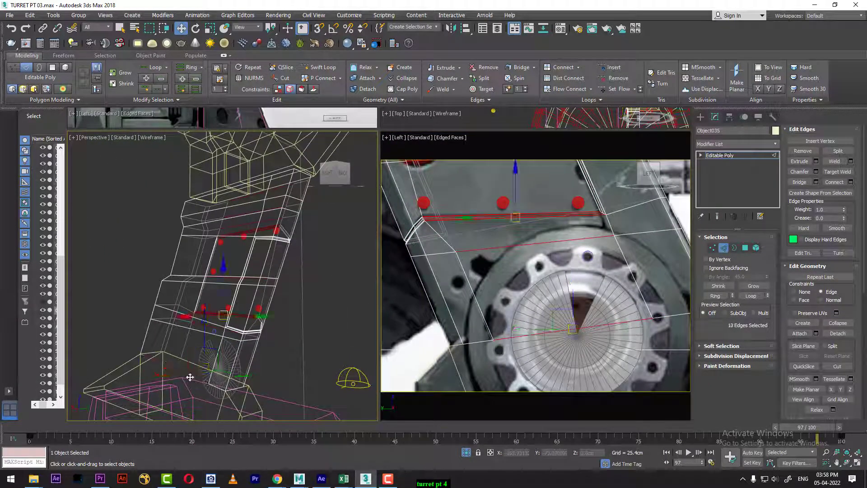
{"action": "key", "text": "alt+r"}
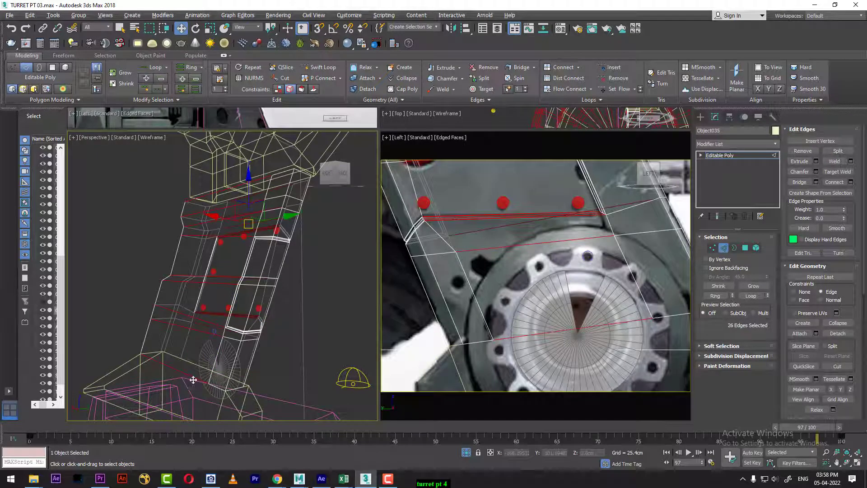
- Connect the ring edges with three evenly spaced lengthwise segments, with pinch and slide set to 0
{"action": "right_click", "coordinate": [236, 346]}
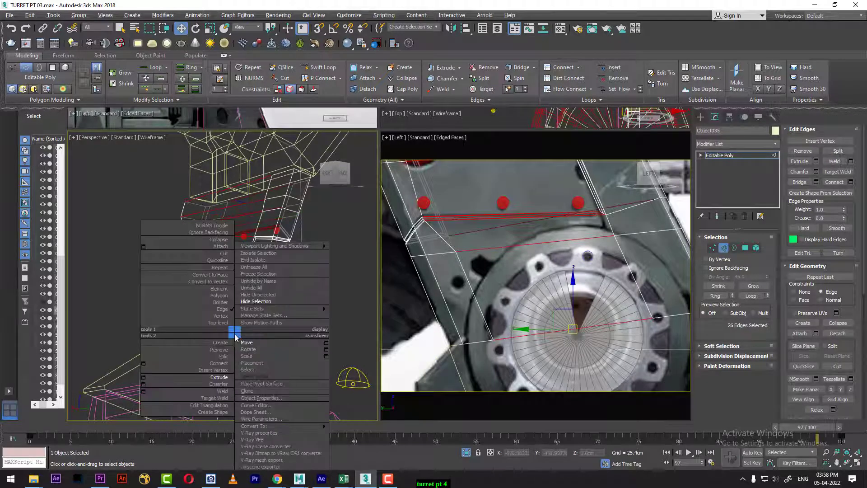
{"action": "left_click", "coordinate": [149, 366]}
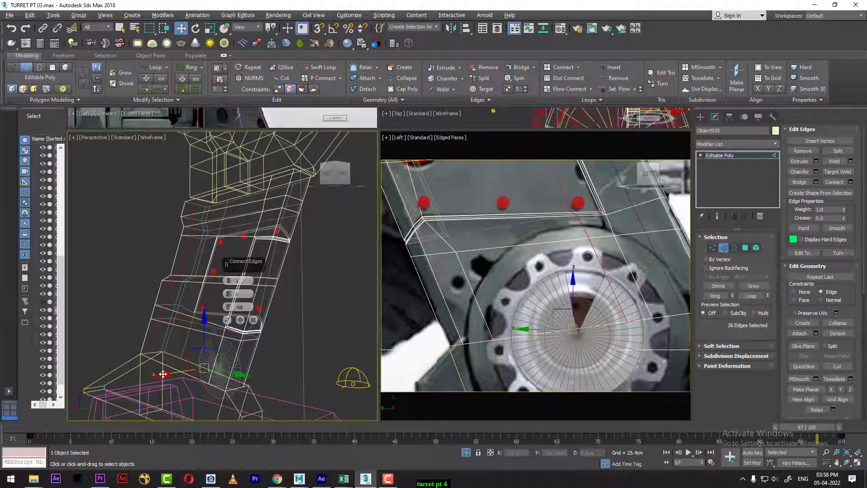
{"action": "right_click", "coordinate": [230, 308]}
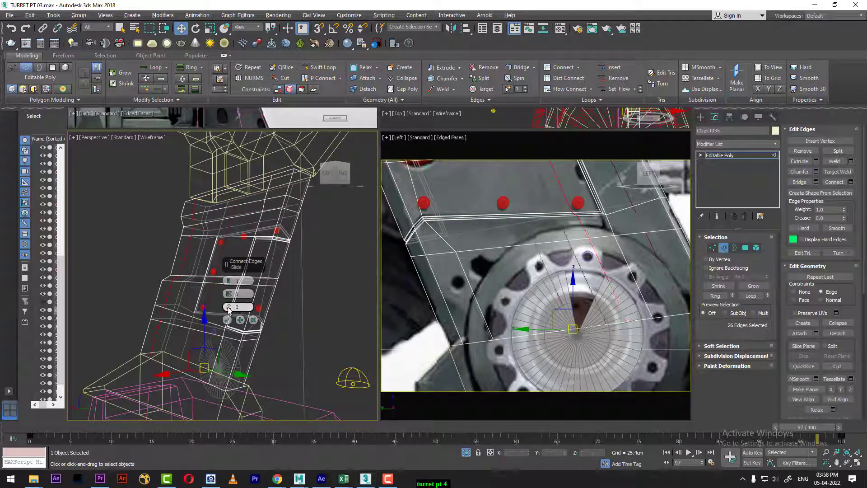
{"action": "right_click", "coordinate": [231, 294]}
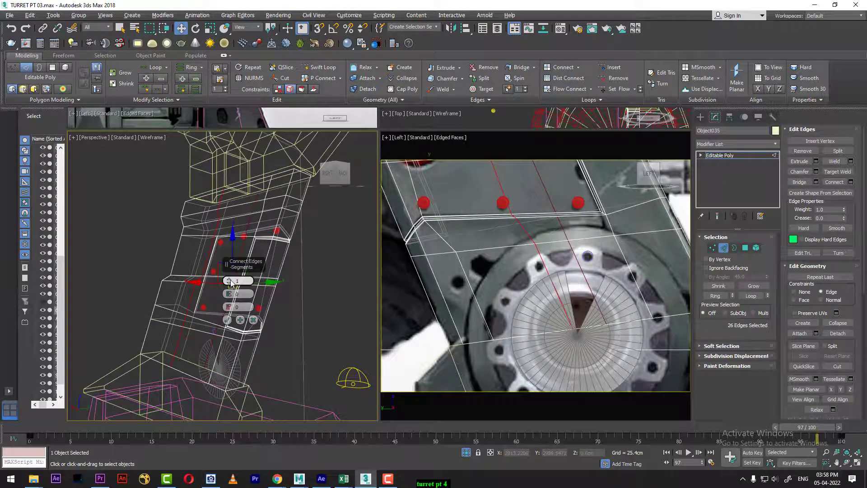
{"action": "left_click", "coordinate": [230, 280]}
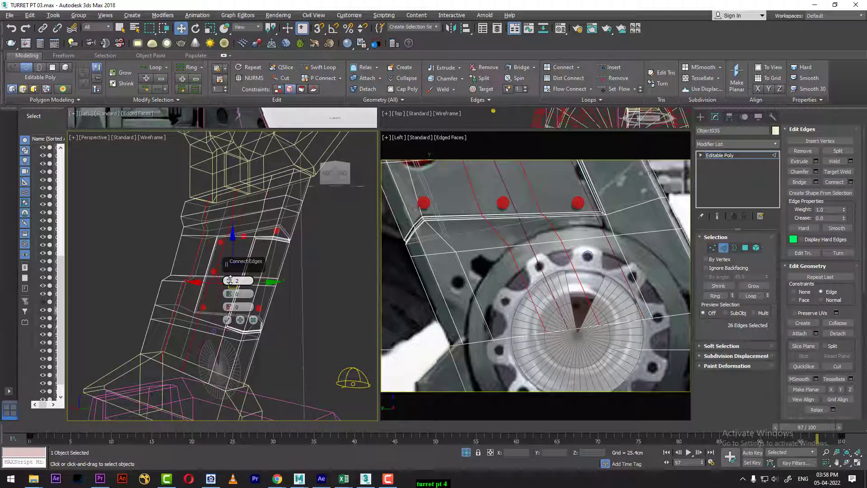
{"action": "middle_click_drag", "start_coordinate": [192, 356], "coordinate": [249, 358], "text": "alt"}
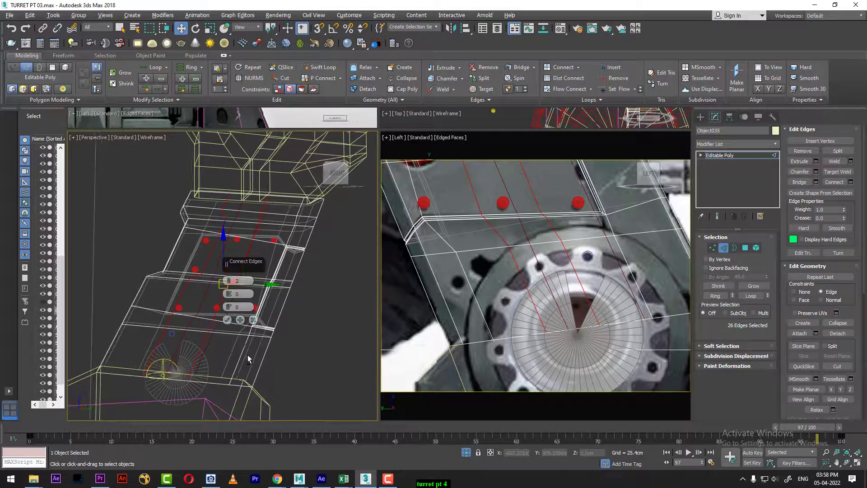
{"action": "left_click", "coordinate": [227, 319]}
- Slide the three new vertex pairs on the plate's bottom edge up to the reference gear's top, forming an opening
{"action": "left_click", "coordinate": [715, 248]}
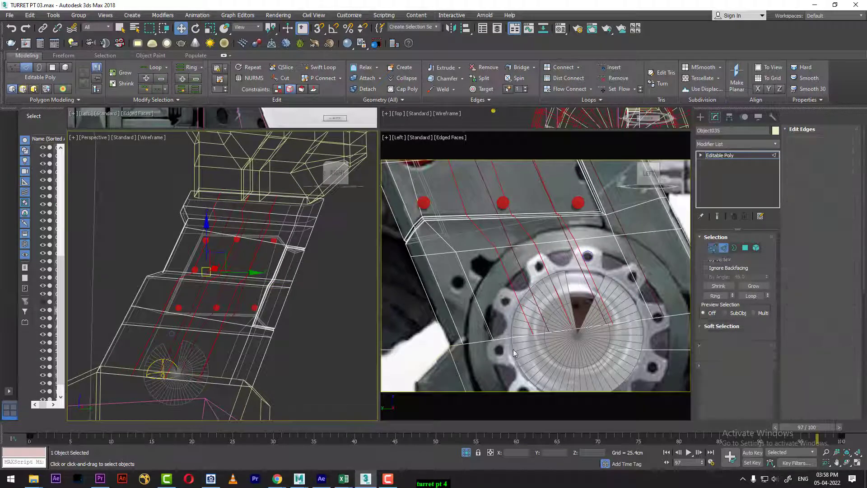
{"action": "left_click_drag", "start_coordinate": [559, 322], "coordinate": [523, 350]}
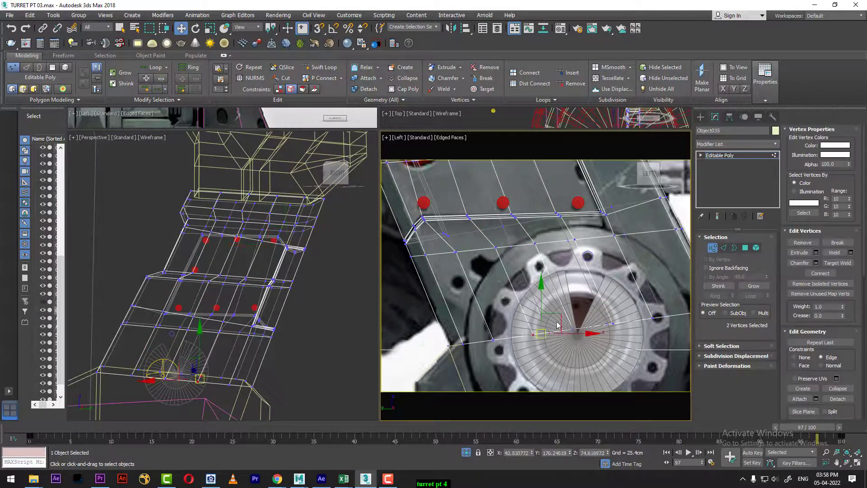
{"action": "left_click_drag", "start_coordinate": [559, 325], "coordinate": [515, 245]}
{"action": "left_click_drag", "start_coordinate": [591, 346], "coordinate": [555, 232]}
{"action": "left_click_drag", "start_coordinate": [620, 350], "coordinate": [592, 233]}
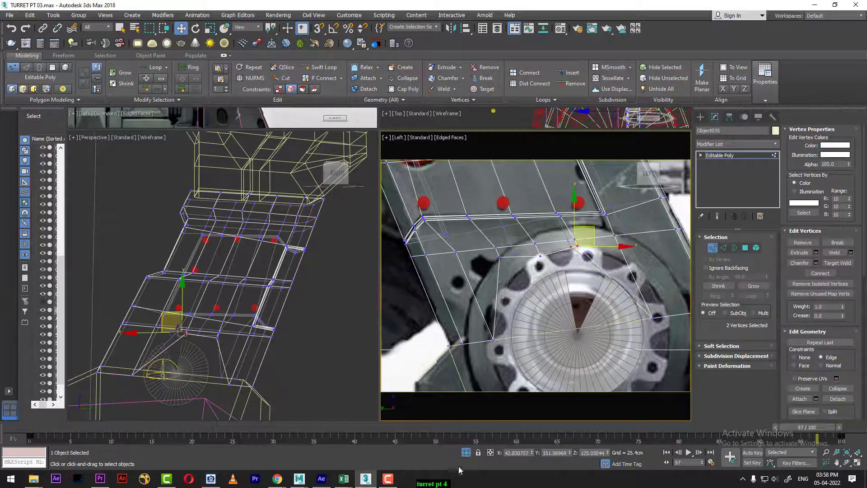
{"action": "left_click", "coordinate": [389, 479]}
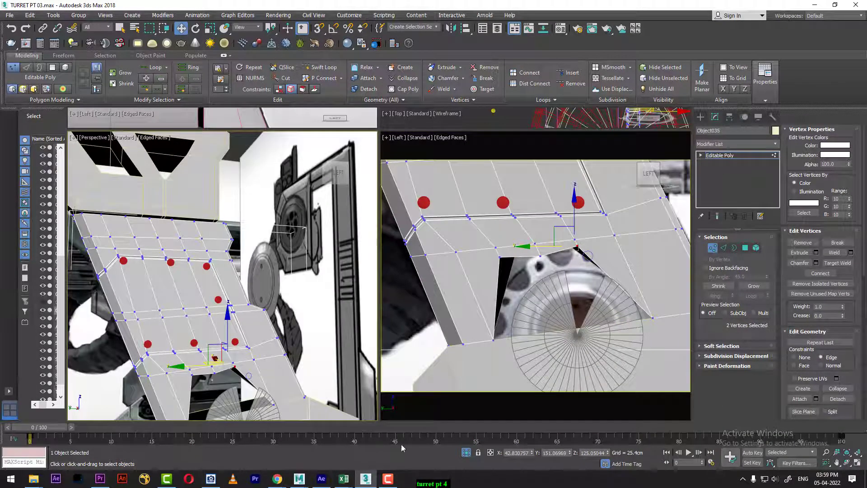
- Set the time slider to frame 68 and reposition the opening's left vertices outside the gear rim with constraints off
{"action": "mouse_move", "coordinate": [463, 437]}
{"action": "left_mouse_down"}
{"action": "mouse_move", "coordinate": [641, 434]}
{"action": "mouse_move", "coordinate": [458, 435]}
{"action": "mouse_move", "coordinate": [582, 434]}
{"action": "left_mouse_up"}
{"action": "key", "text": "w"}
{"action": "scroll", "coordinate": [512, 293], "scroll_direction": "up", "scroll_amount": 2}
{"action": "middle_click_drag", "start_coordinate": [513, 298], "coordinate": [527, 280]}
{"action": "left_click_drag", "start_coordinate": [486, 299], "coordinate": [497, 315]}
{"action": "middle_click_drag", "start_coordinate": [540, 227], "coordinate": [541, 253]}
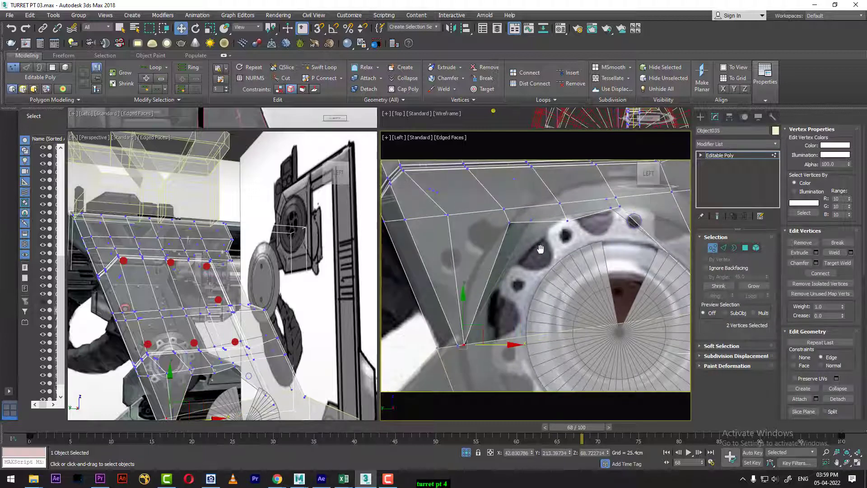
{"action": "left_click_drag", "start_coordinate": [541, 252], "coordinate": [512, 231]}
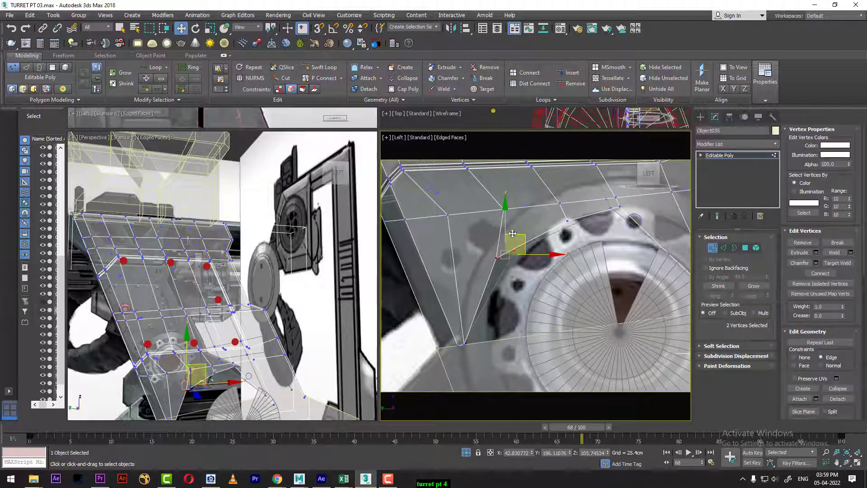
{"action": "left_click_drag", "start_coordinate": [505, 227], "coordinate": [506, 214]}
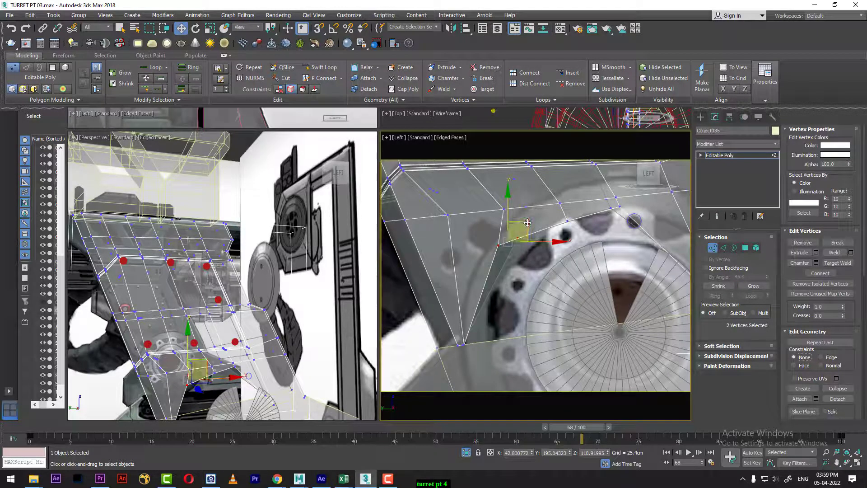
{"action": "left_click_drag", "start_coordinate": [527, 223], "coordinate": [512, 230]}
- Select the crosswise edge loop above the opening and slide it slightly upward with the Edge constraint
{"action": "middle_click_drag", "start_coordinate": [567, 219], "coordinate": [485, 265]}
{"action": "scroll", "coordinate": [625, 248], "scroll_direction": "down", "scroll_amount": 2}
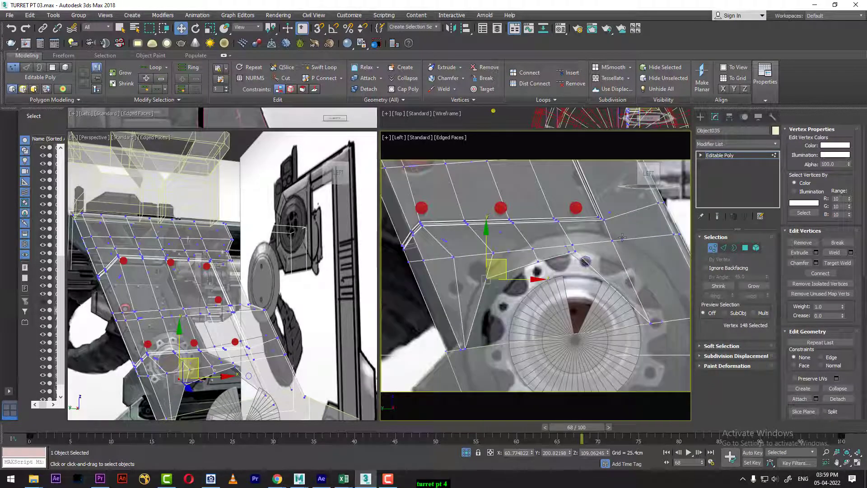
{"action": "middle_click_drag", "start_coordinate": [629, 243], "coordinate": [610, 243]}
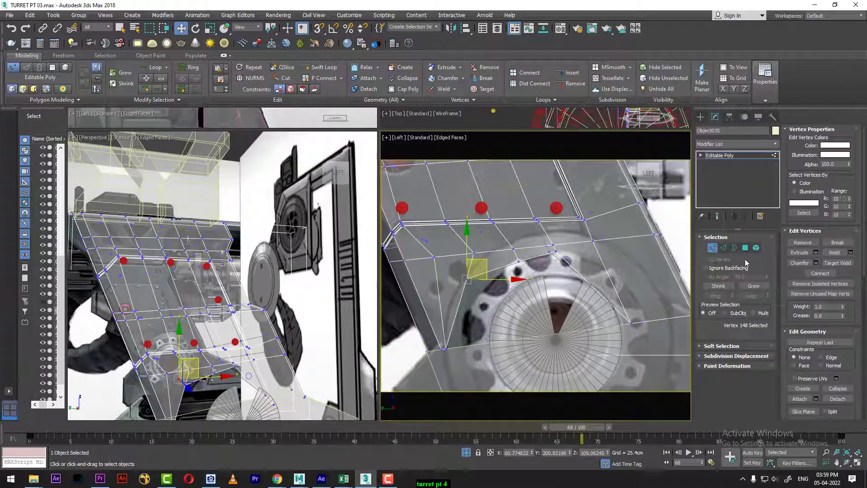
{"action": "left_click", "coordinate": [724, 247]}
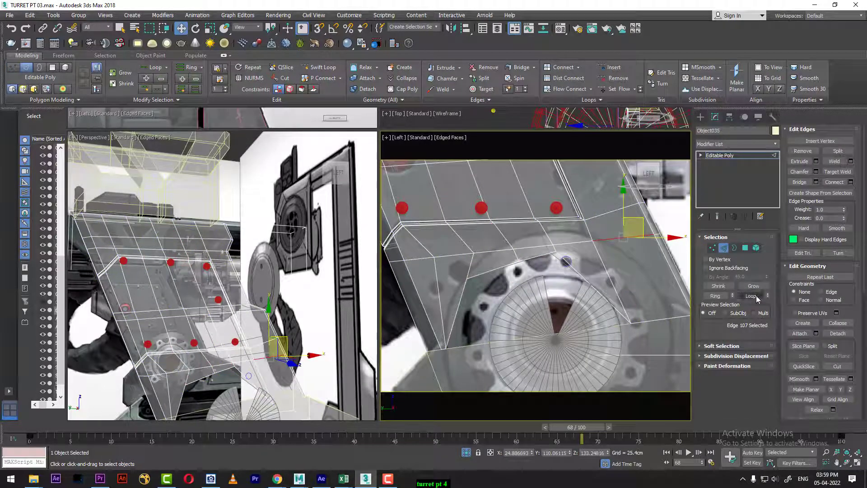
{"action": "left_click", "coordinate": [754, 296]}
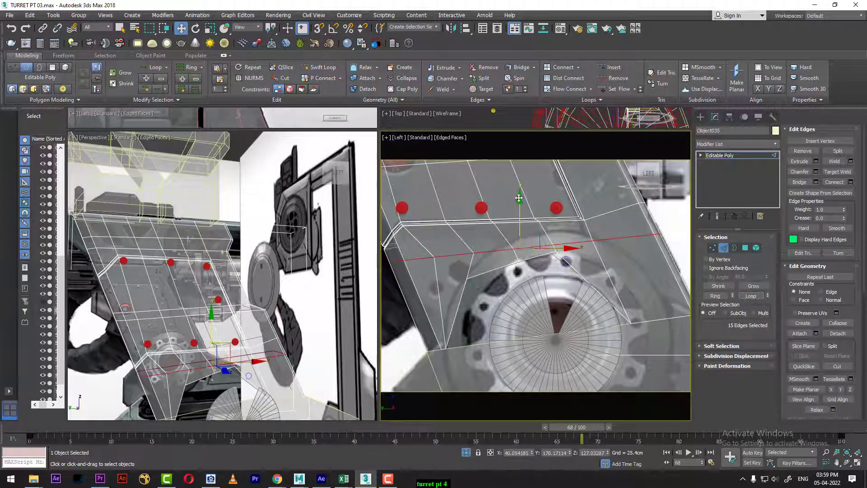
{"action": "left_click_drag", "start_coordinate": [519, 198], "coordinate": [526, 199]}
{"action": "key", "text": "ctrl+z"}
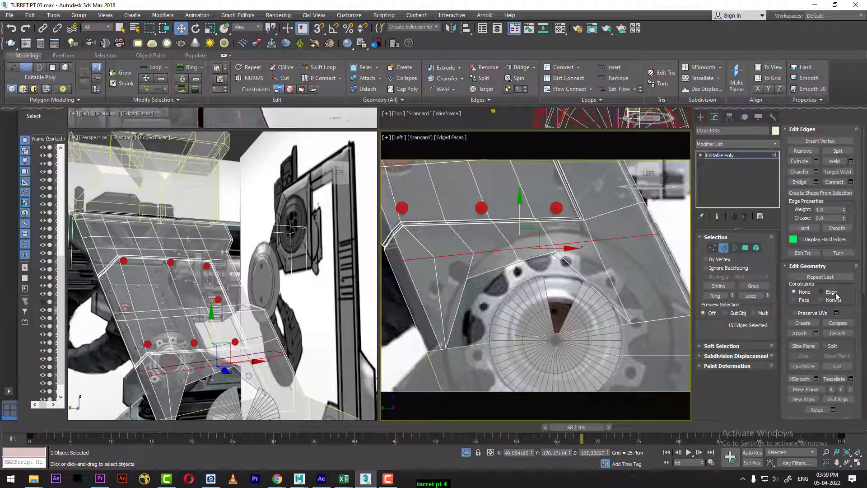
{"action": "left_click_drag", "start_coordinate": [518, 202], "coordinate": [518, 195]}
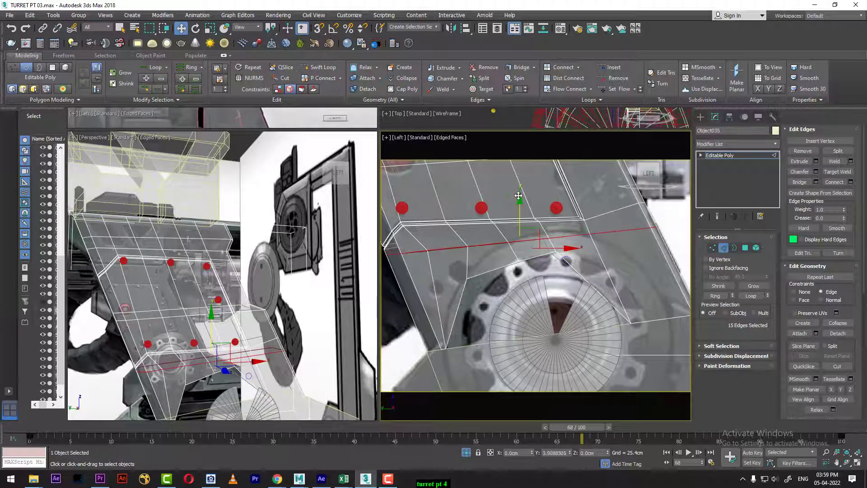
- Deselect the loop's edges at the plate's left side and slide the remaining edges further up
{"action": "middle_click_drag", "start_coordinate": [495, 259], "coordinate": [509, 269]}
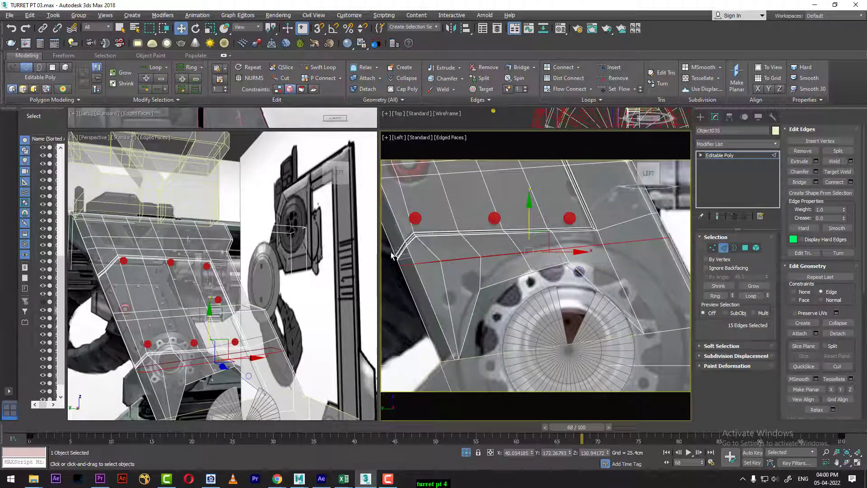
{"action": "left_click_drag", "start_coordinate": [414, 277], "coordinate": [415, 277], "text": "alt"}
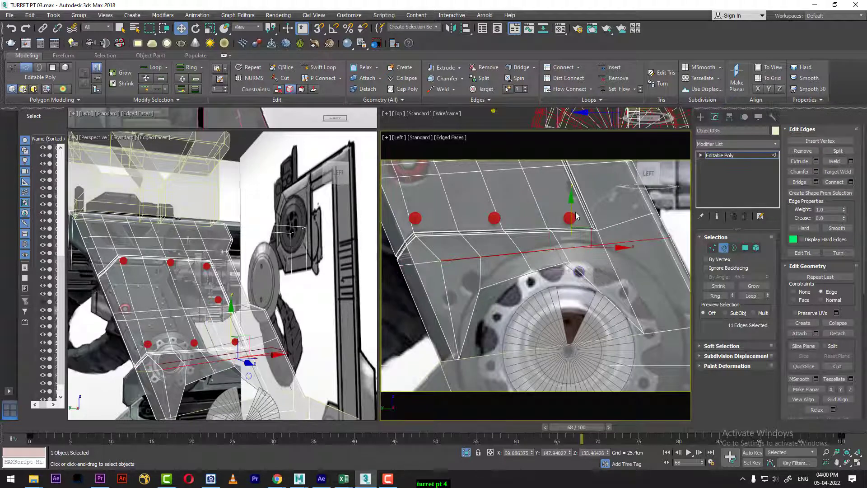
{"action": "left_click_drag", "start_coordinate": [572, 201], "coordinate": [570, 195]}
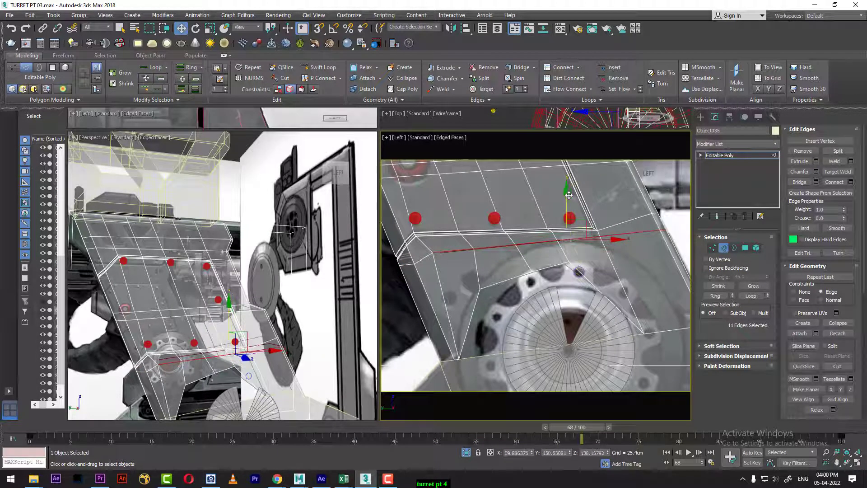
- Raise the opening's upper-left vertex to follow the reference disc's arc and select the neighbouring top vertex pair
{"action": "key", "text": "1"}
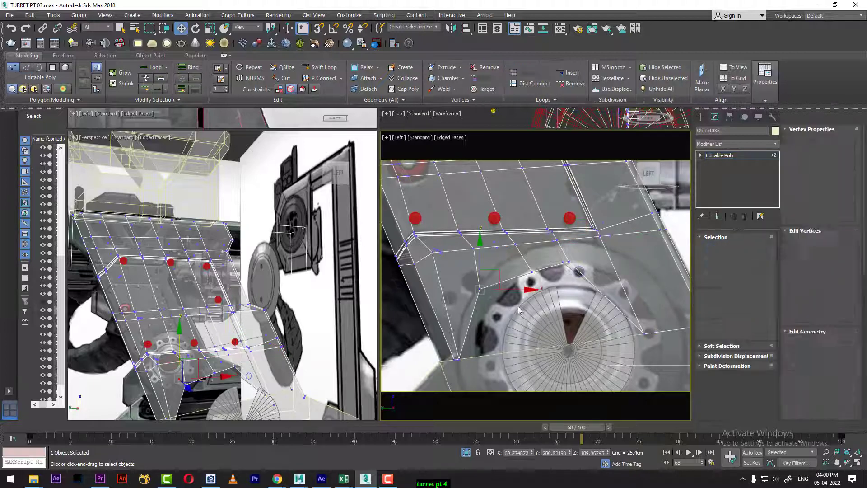
{"action": "left_click_drag", "start_coordinate": [522, 258], "coordinate": [540, 237]}
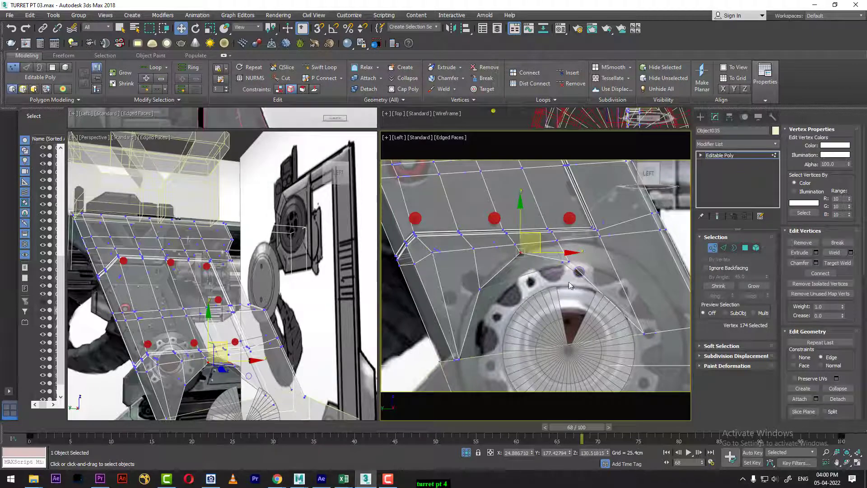
{"action": "left_click_drag", "start_coordinate": [555, 263], "coordinate": [556, 260]}
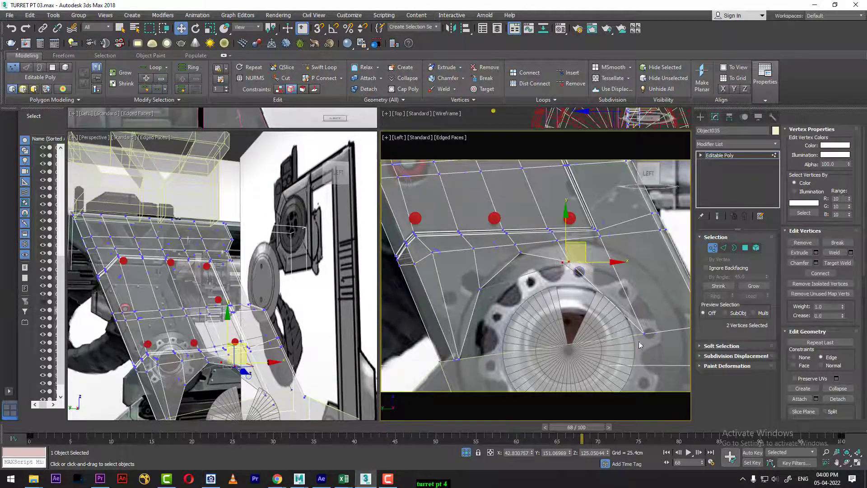
- Move the opening's lower-right vertices outward and slightly down toward the plate's lower right corner with constraints off
{"action": "middle_click_drag", "start_coordinate": [639, 345], "coordinate": [542, 311]}
{"action": "left_click_drag", "start_coordinate": [536, 332], "coordinate": [622, 302]}
{"action": "left_click", "coordinate": [589, 302]}
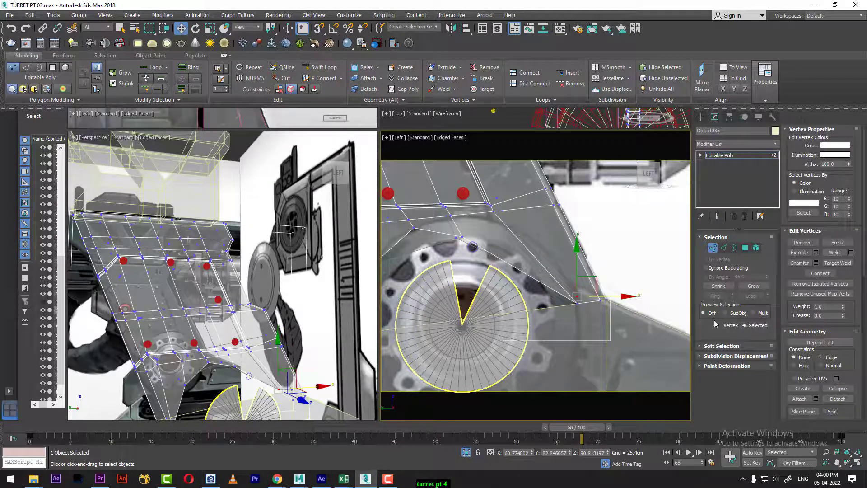
{"action": "left_click_drag", "start_coordinate": [575, 250], "coordinate": [575, 256]}
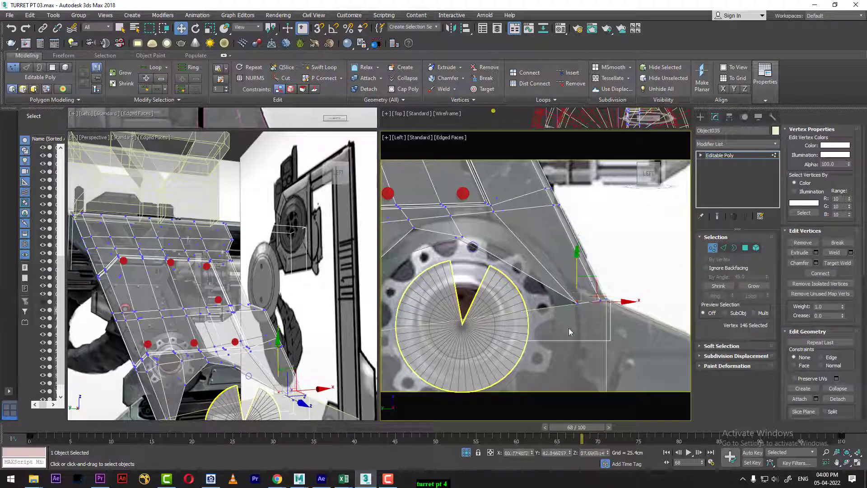
{"action": "left_click_drag", "start_coordinate": [574, 287], "coordinate": [567, 281]}
{"action": "middle_click_drag", "start_coordinate": [506, 270], "coordinate": [524, 286]}
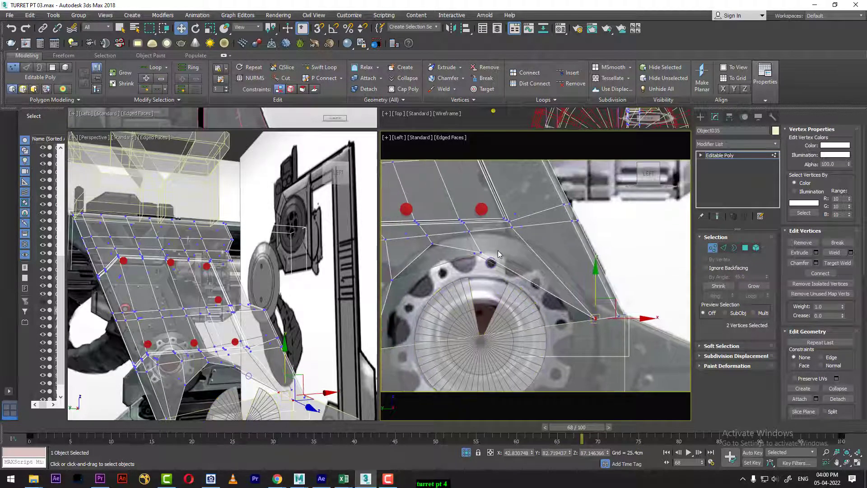
- Move the opening's top vertex pair right and up to widen the arch, and inspect the plate at frame 0
{"action": "left_click_drag", "start_coordinate": [460, 273], "coordinate": [459, 273]}
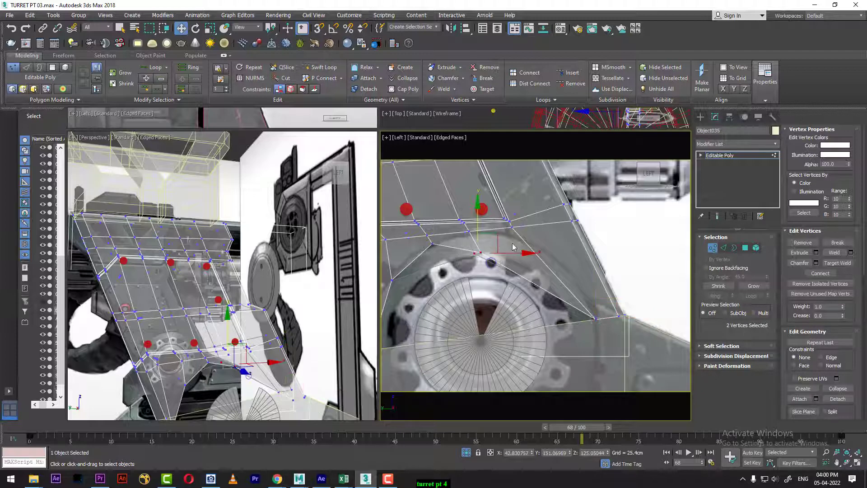
{"action": "left_click_drag", "start_coordinate": [497, 235], "coordinate": [539, 224]}
{"action": "middle_click_drag", "start_coordinate": [476, 280], "coordinate": [552, 289]}
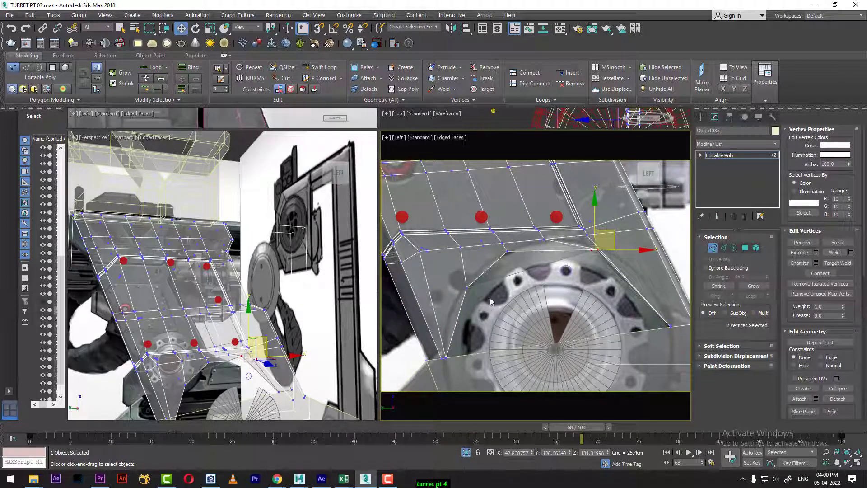
{"action": "left_click_drag", "start_coordinate": [145, 430], "coordinate": [1, 438]}
{"action": "middle_click_drag", "start_coordinate": [248, 341], "coordinate": [239, 274], "text": "alt"}
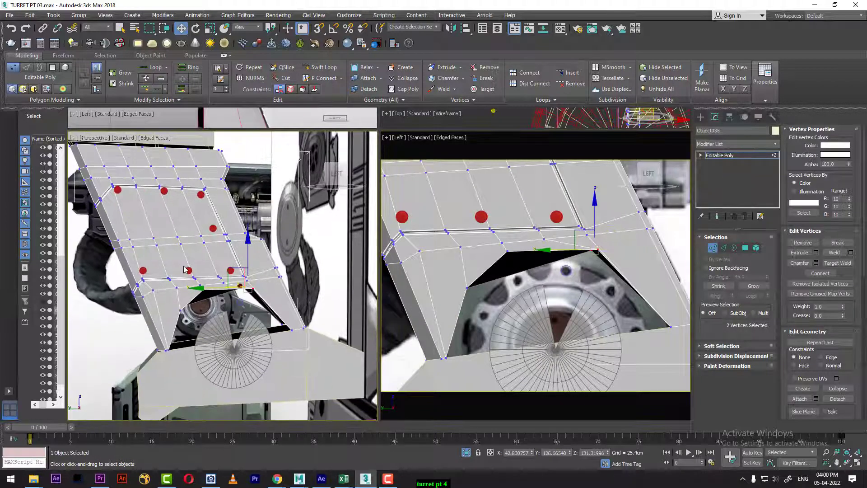
- Unhide all hidden objects, leave vertex editing on the slanted arm plate, and deselect the plate
{"action": "right_click", "coordinate": [173, 283]}
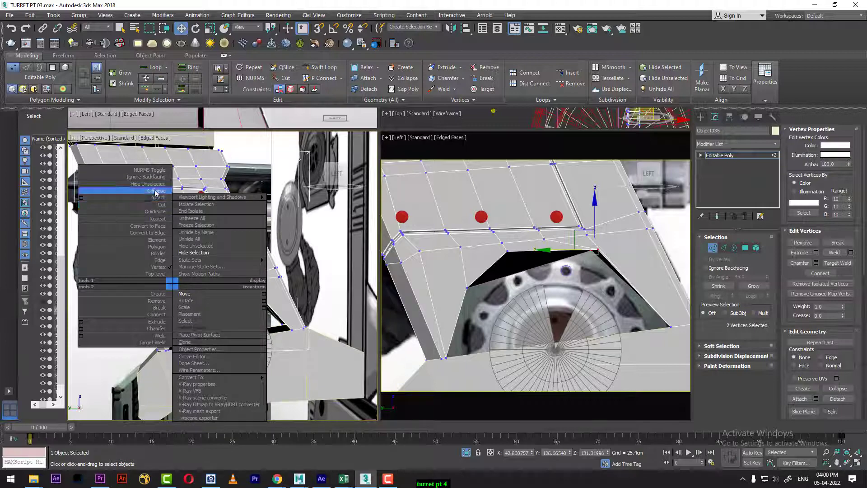
{"action": "left_click", "coordinate": [198, 239]}
{"action": "middle_click_drag", "start_coordinate": [206, 305], "coordinate": [261, 311], "text": "alt"}
{"action": "right_click", "coordinate": [215, 266]}
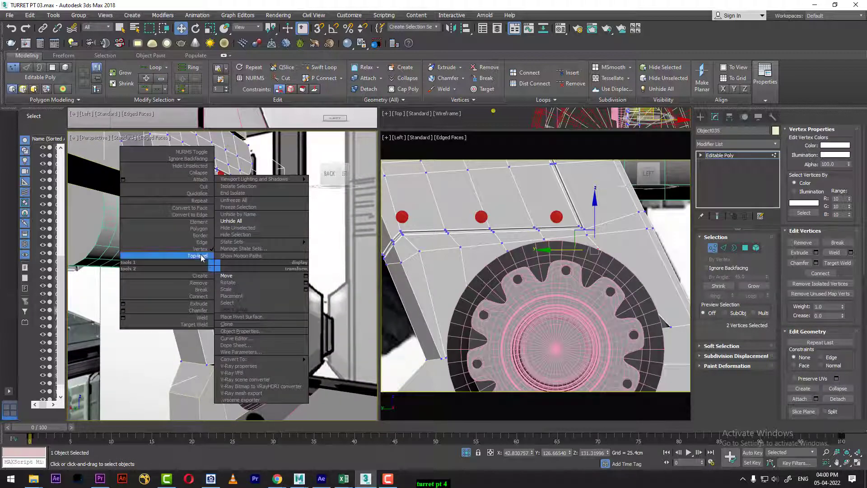
{"action": "left_click", "coordinate": [199, 256]}
{"action": "middle_click_drag", "start_coordinate": [202, 262], "coordinate": [210, 330], "text": "alt"}
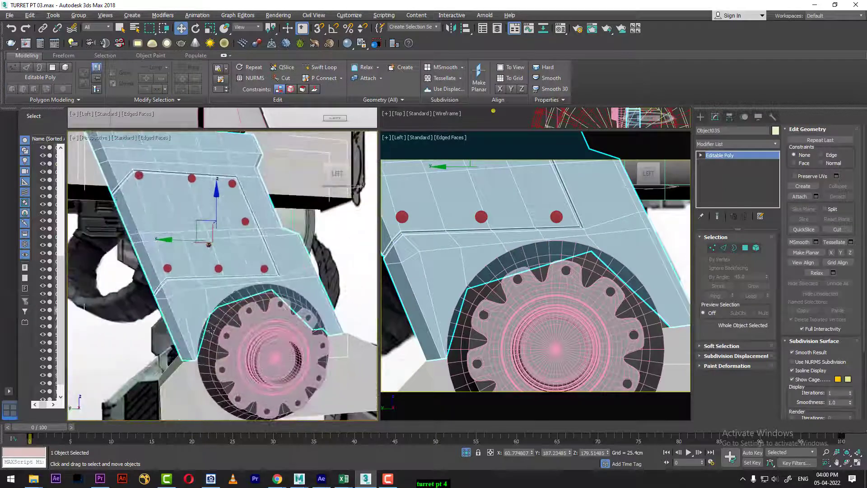
{"action": "left_click", "coordinate": [114, 345]}
- Select the tapered disc behind the gear and examine its fit against the arm plate from the back and side
{"action": "key", "text": "alt+w"}
{"action": "middle_click_drag", "start_coordinate": [266, 328], "coordinate": [454, 278], "text": "alt"}
{"action": "left_click", "coordinate": [425, 293]}
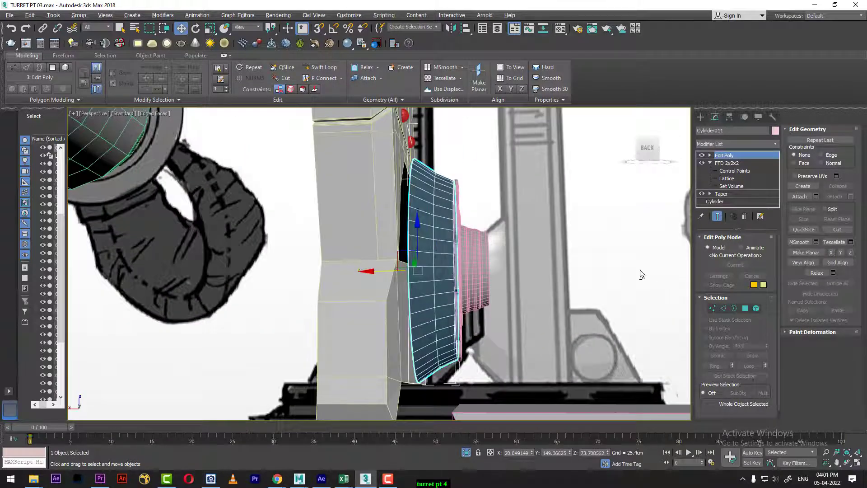
{"action": "middle_click_drag", "start_coordinate": [507, 284], "coordinate": [438, 270], "text": "alt"}
{"action": "mouse_move", "coordinate": [460, 235]}
{"action": "middle_mouse_down"}
{"action": "mouse_move", "coordinate": [495, 307]}
{"action": "mouse_move", "coordinate": [465, 245]}
{"action": "middle_mouse_up"}
{"action": "scroll", "coordinate": [483, 334], "scroll_direction": "down", "scroll_amount": 3}
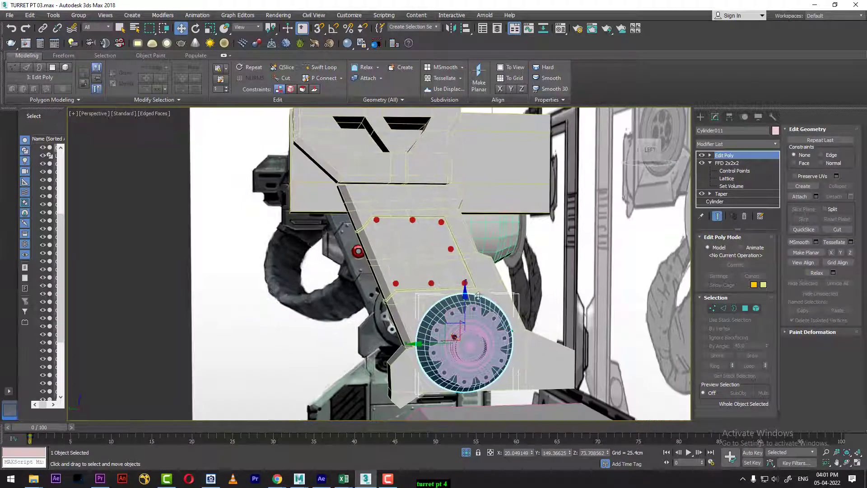
- Examine the whole turret against the reference images in the perspective and left views, including the arm, base and barrel
{"action": "middle_click_drag", "start_coordinate": [482, 325], "coordinate": [480, 265], "text": "alt"}
{"action": "scroll", "coordinate": [480, 265], "scroll_direction": "down", "scroll_amount": 3}
{"action": "middle_click_drag", "start_coordinate": [516, 309], "coordinate": [508, 323], "text": "alt"}
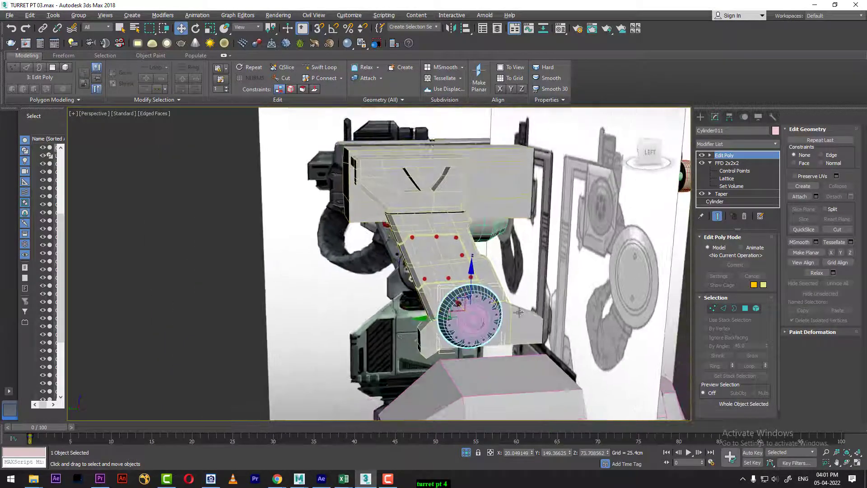
{"action": "middle_click_drag", "start_coordinate": [522, 369], "coordinate": [547, 343]}
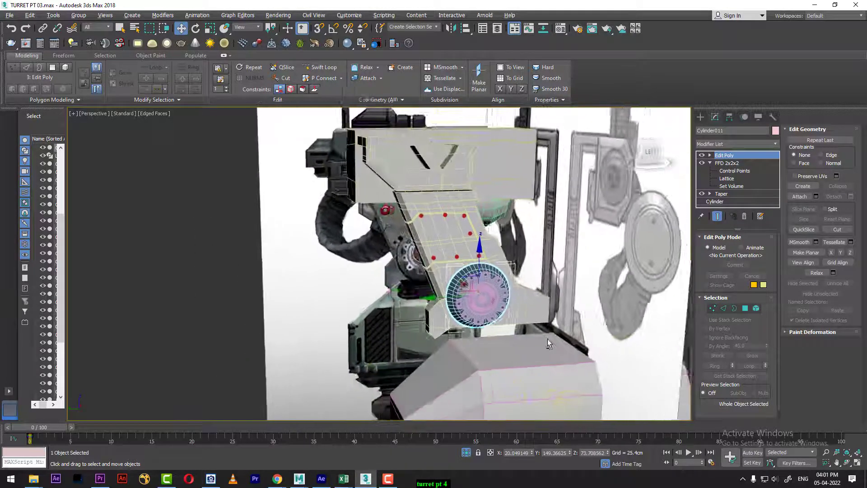
{"action": "key", "text": "alt+w"}
{"action": "scroll", "coordinate": [571, 333], "scroll_direction": "down", "scroll_amount": 5}
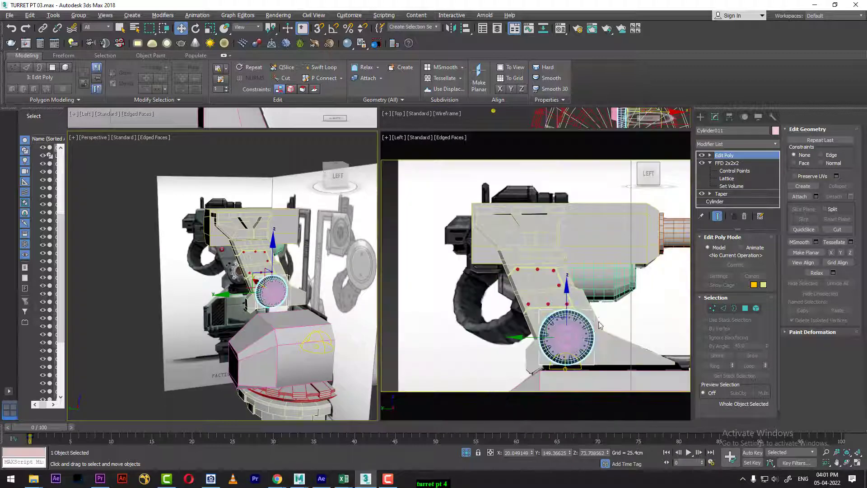
{"action": "middle_click_drag", "start_coordinate": [631, 333], "coordinate": [535, 298]}
{"action": "scroll", "coordinate": [585, 314], "scroll_direction": "down", "scroll_amount": 1}
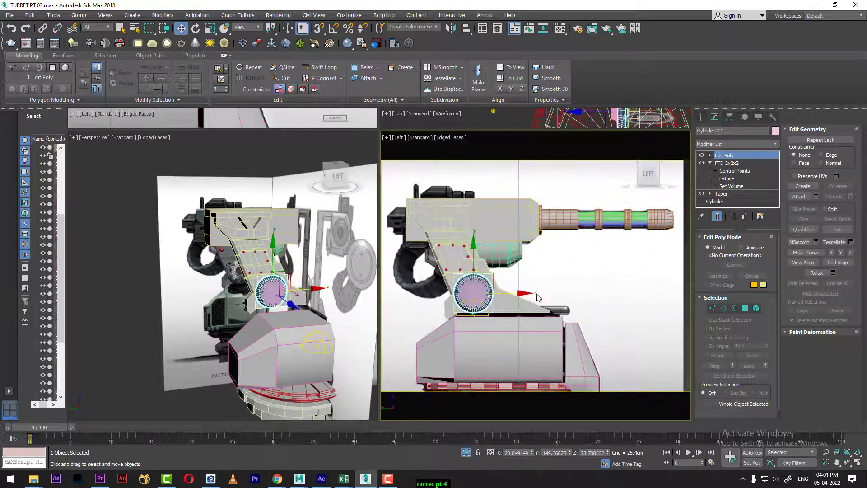